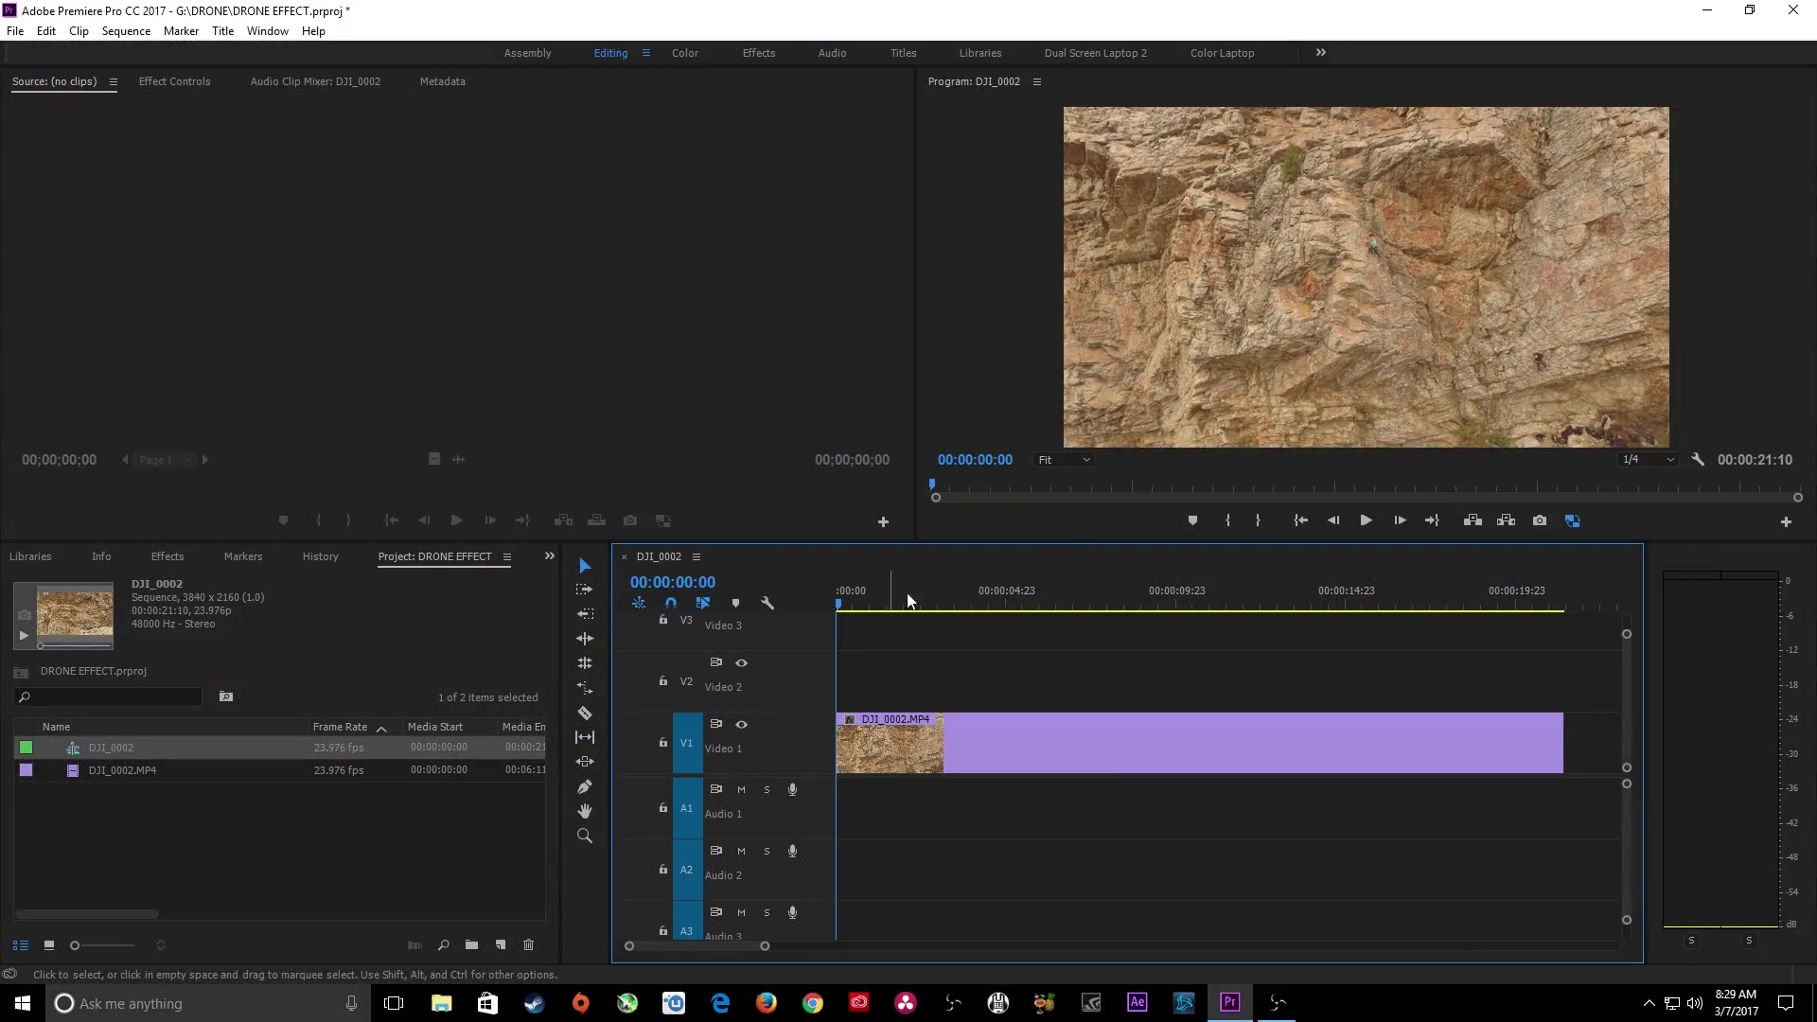
Play the drone clip to about ten seconds and examine the people below the rock wall in an enlarged program view
{"action": "key", "text": "space"}
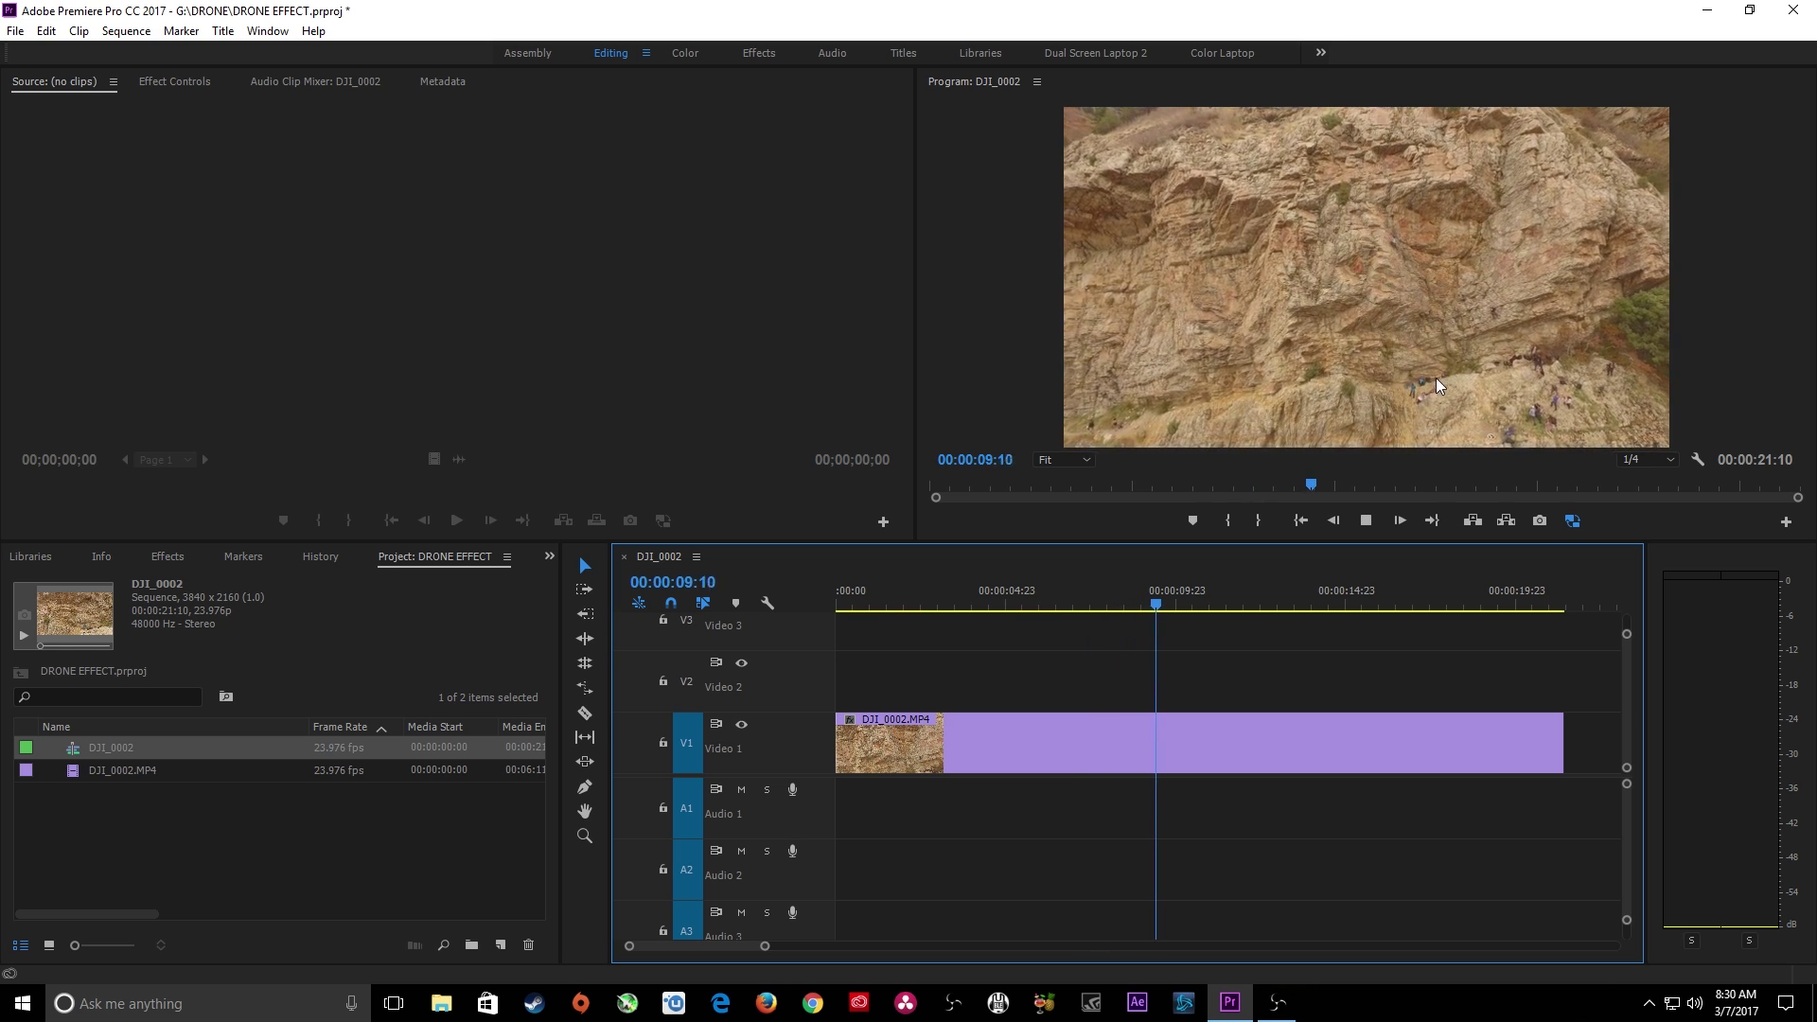
{"action": "key", "text": "space"}
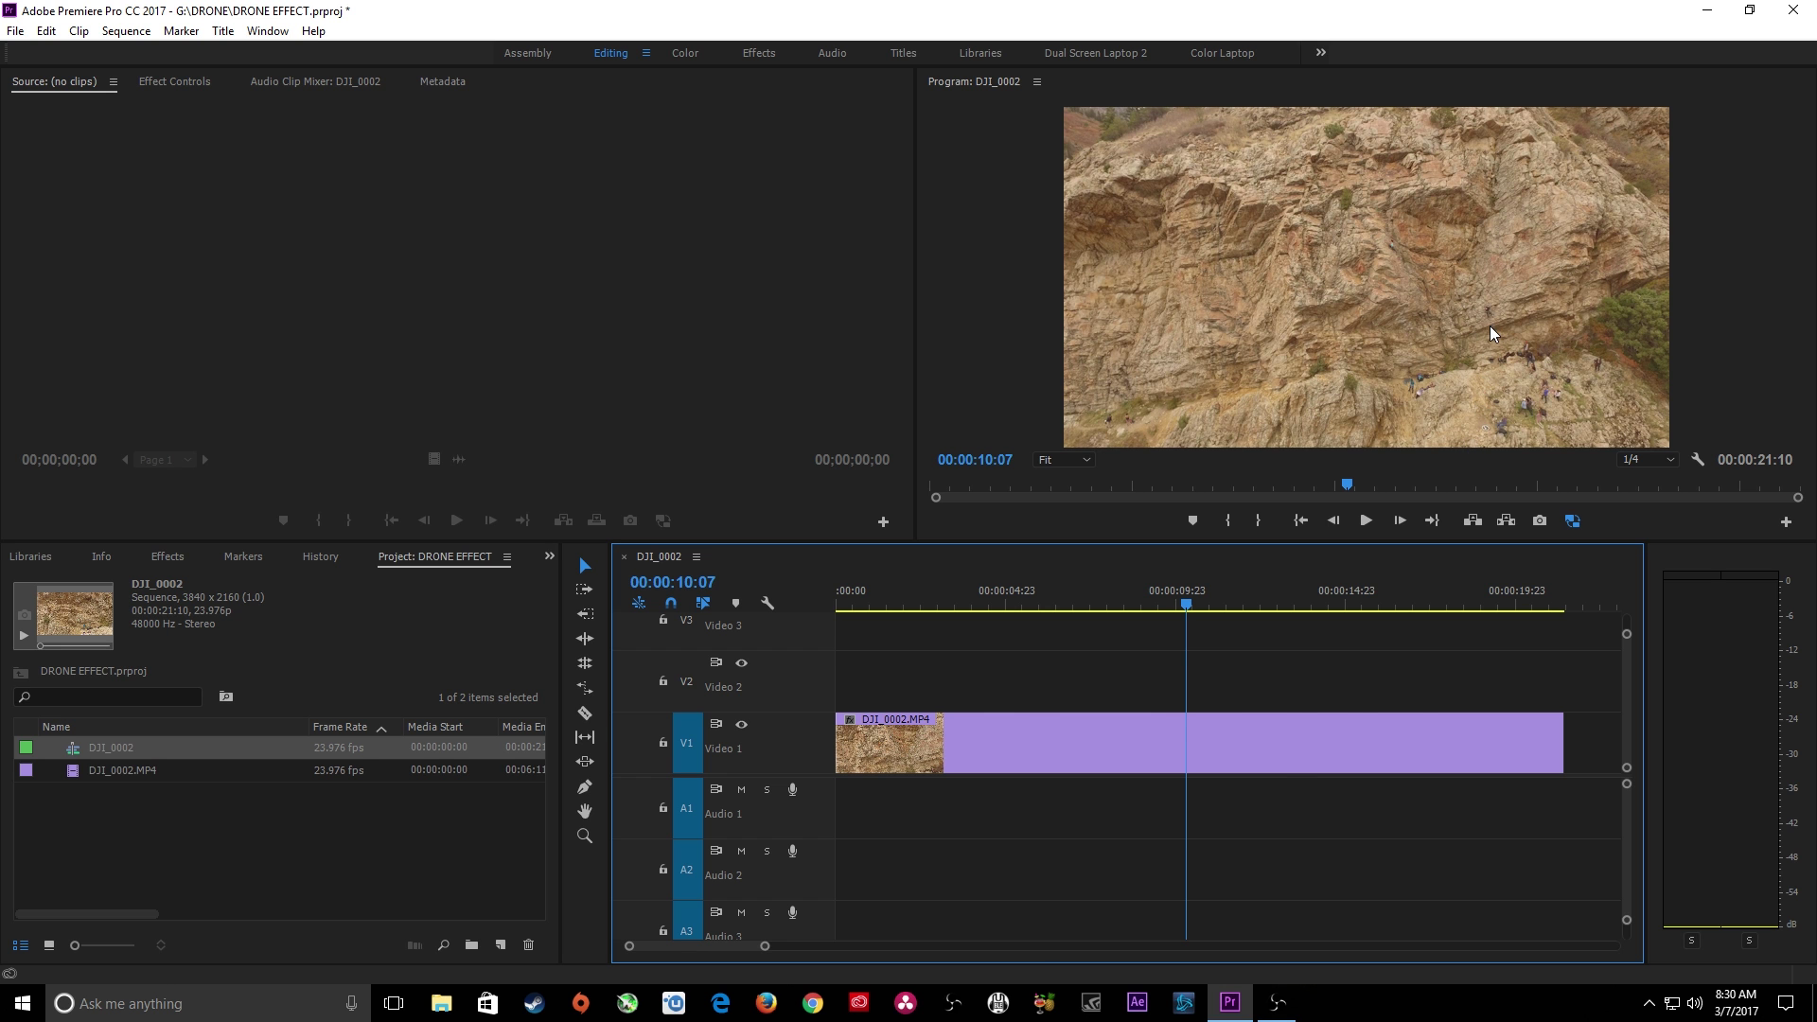
{"action": "key", "text": "grave"}
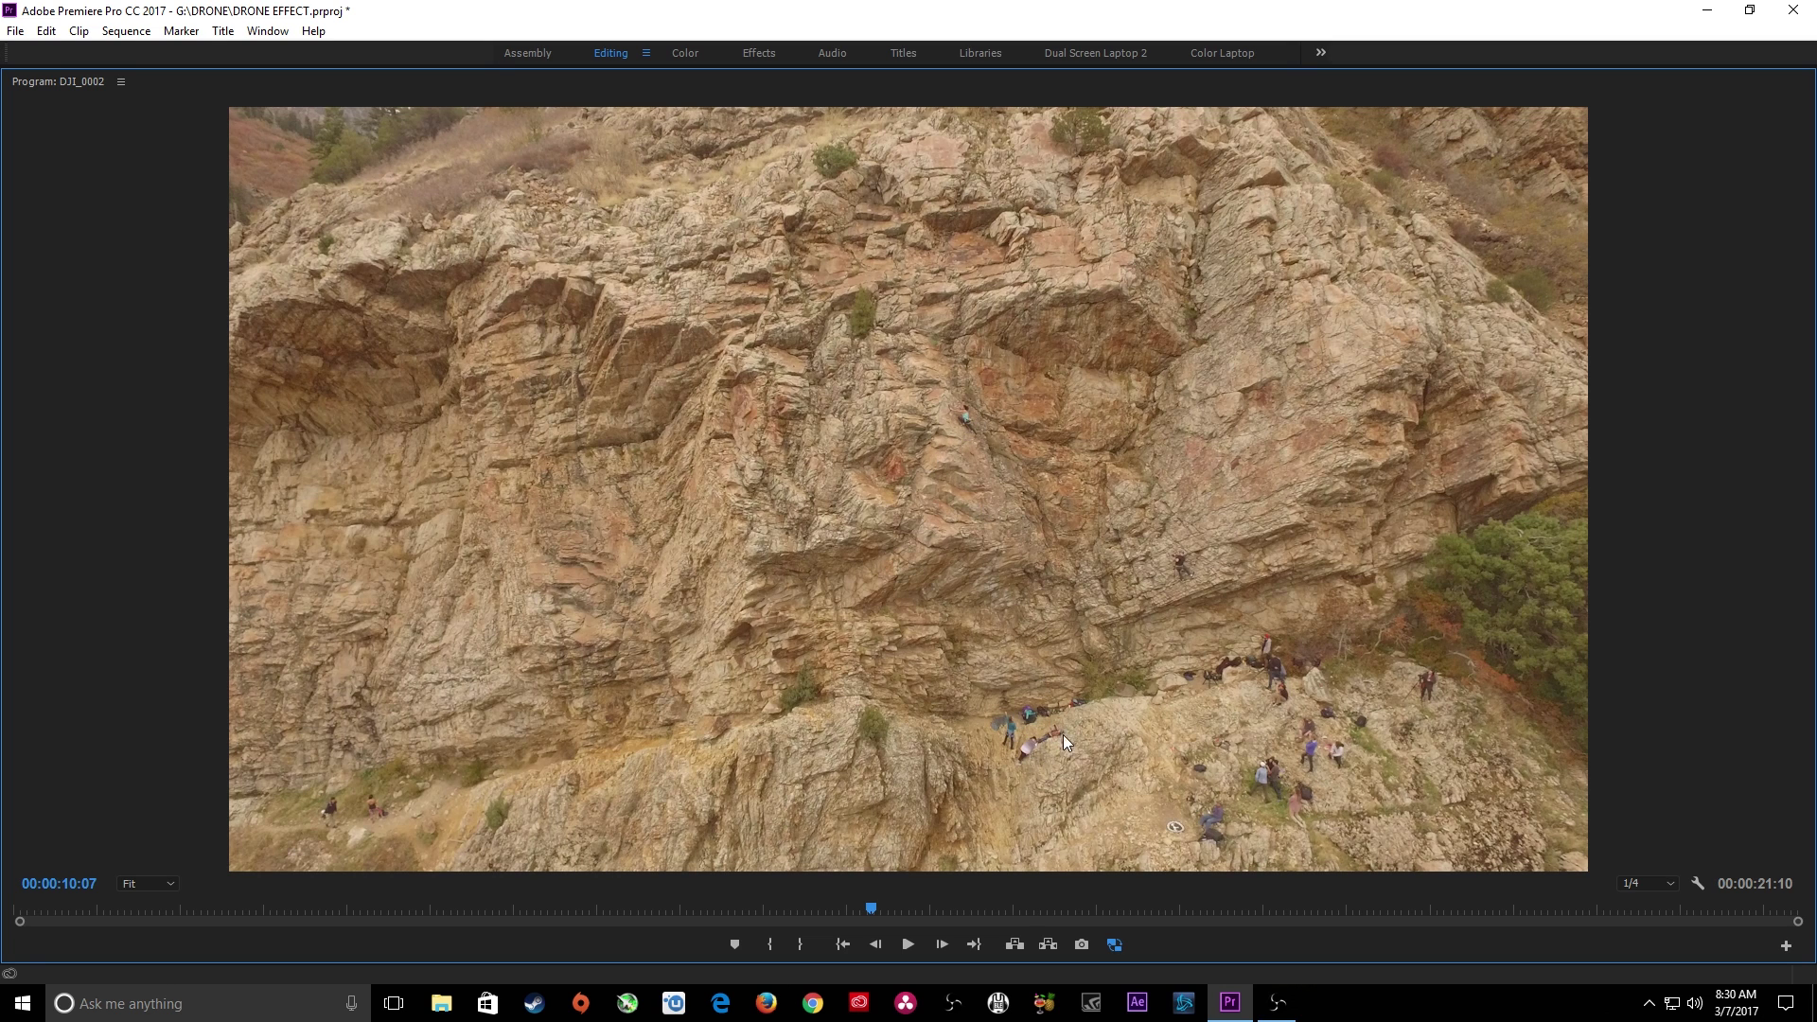
{"action": "key", "text": "grave"}
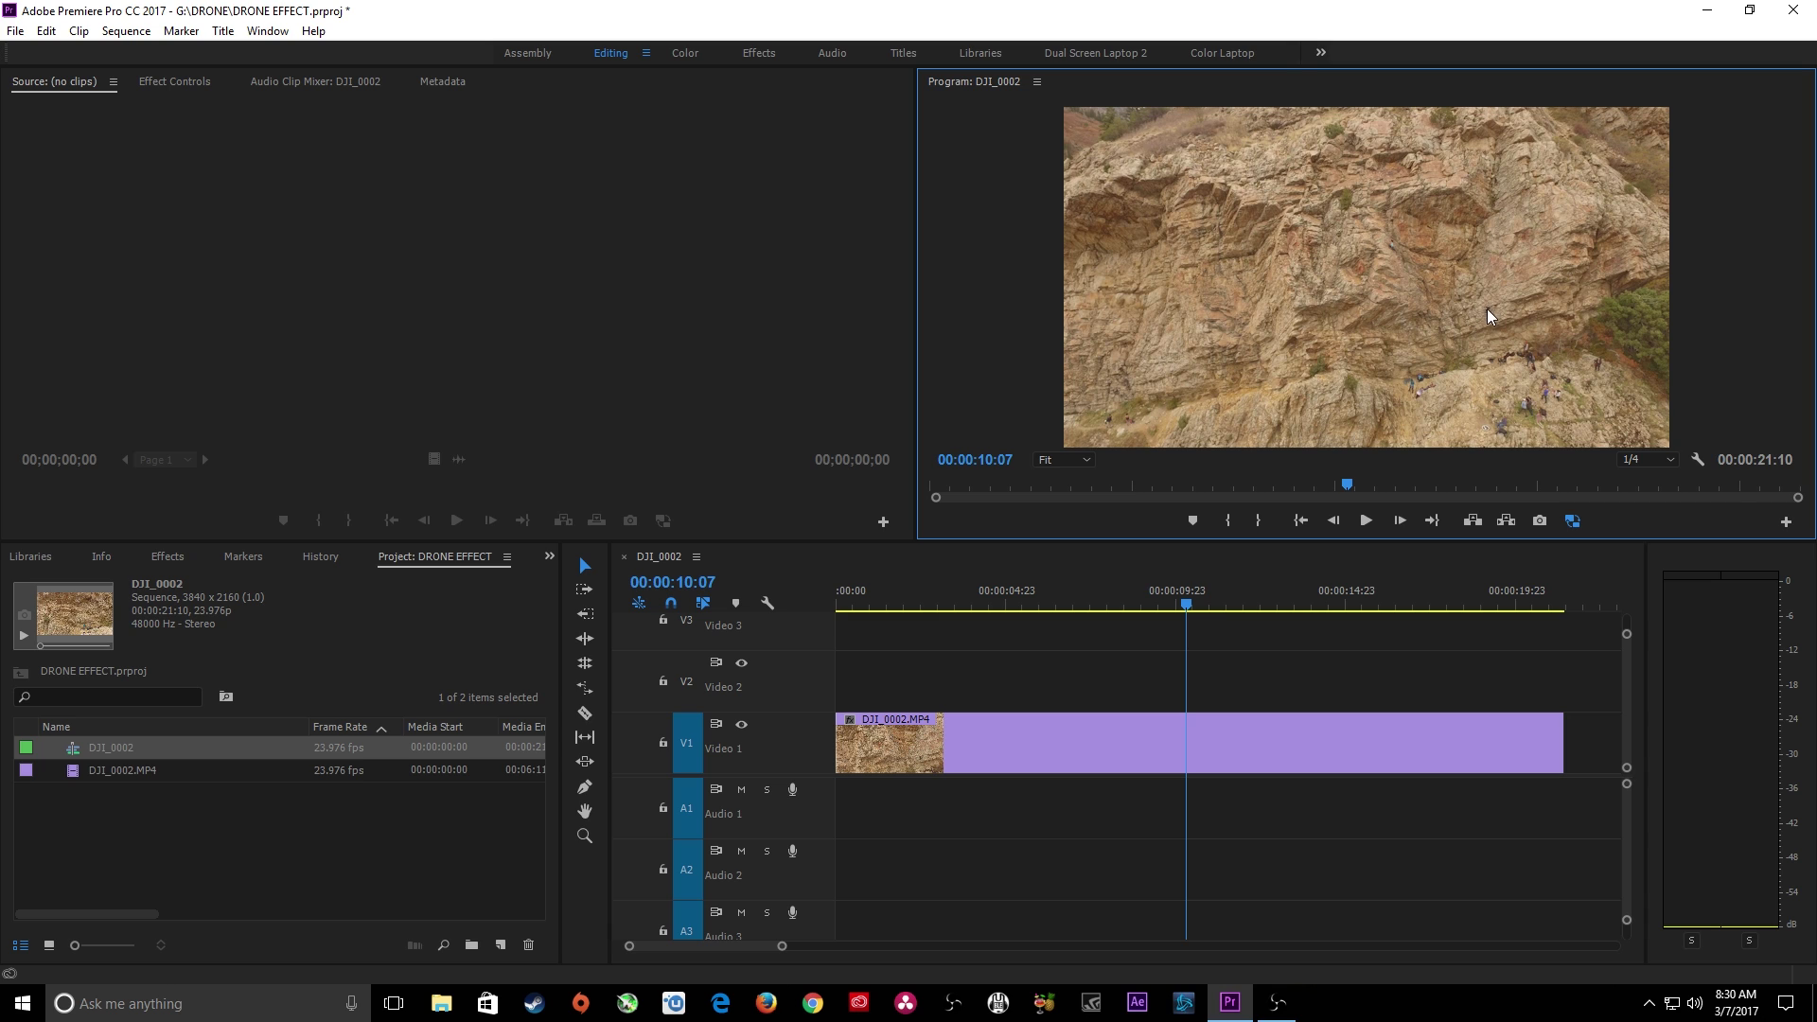
{"action": "left_click", "coordinate": [1157, 691]}
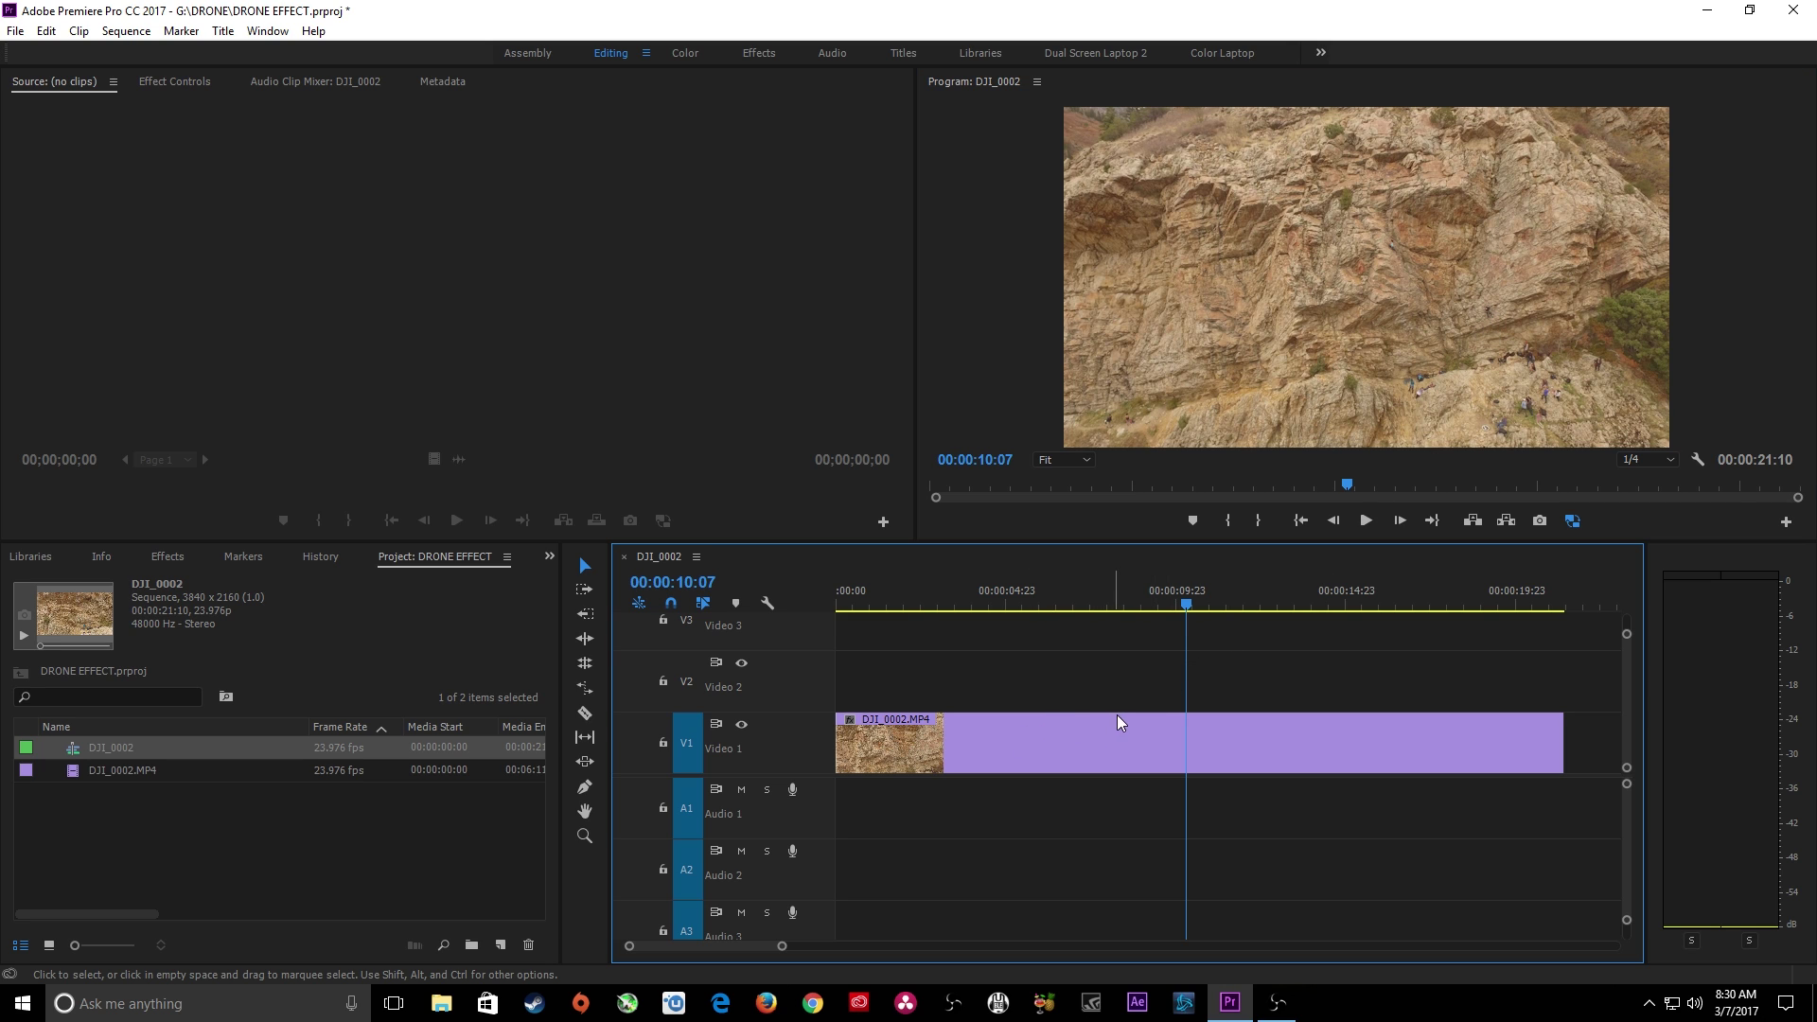
{"action": "left_click", "coordinate": [1045, 738]}
{"action": "left_click_drag", "start_coordinate": [1018, 742], "coordinate": [1016, 702]}
{"action": "left_click", "coordinate": [1023, 702]}
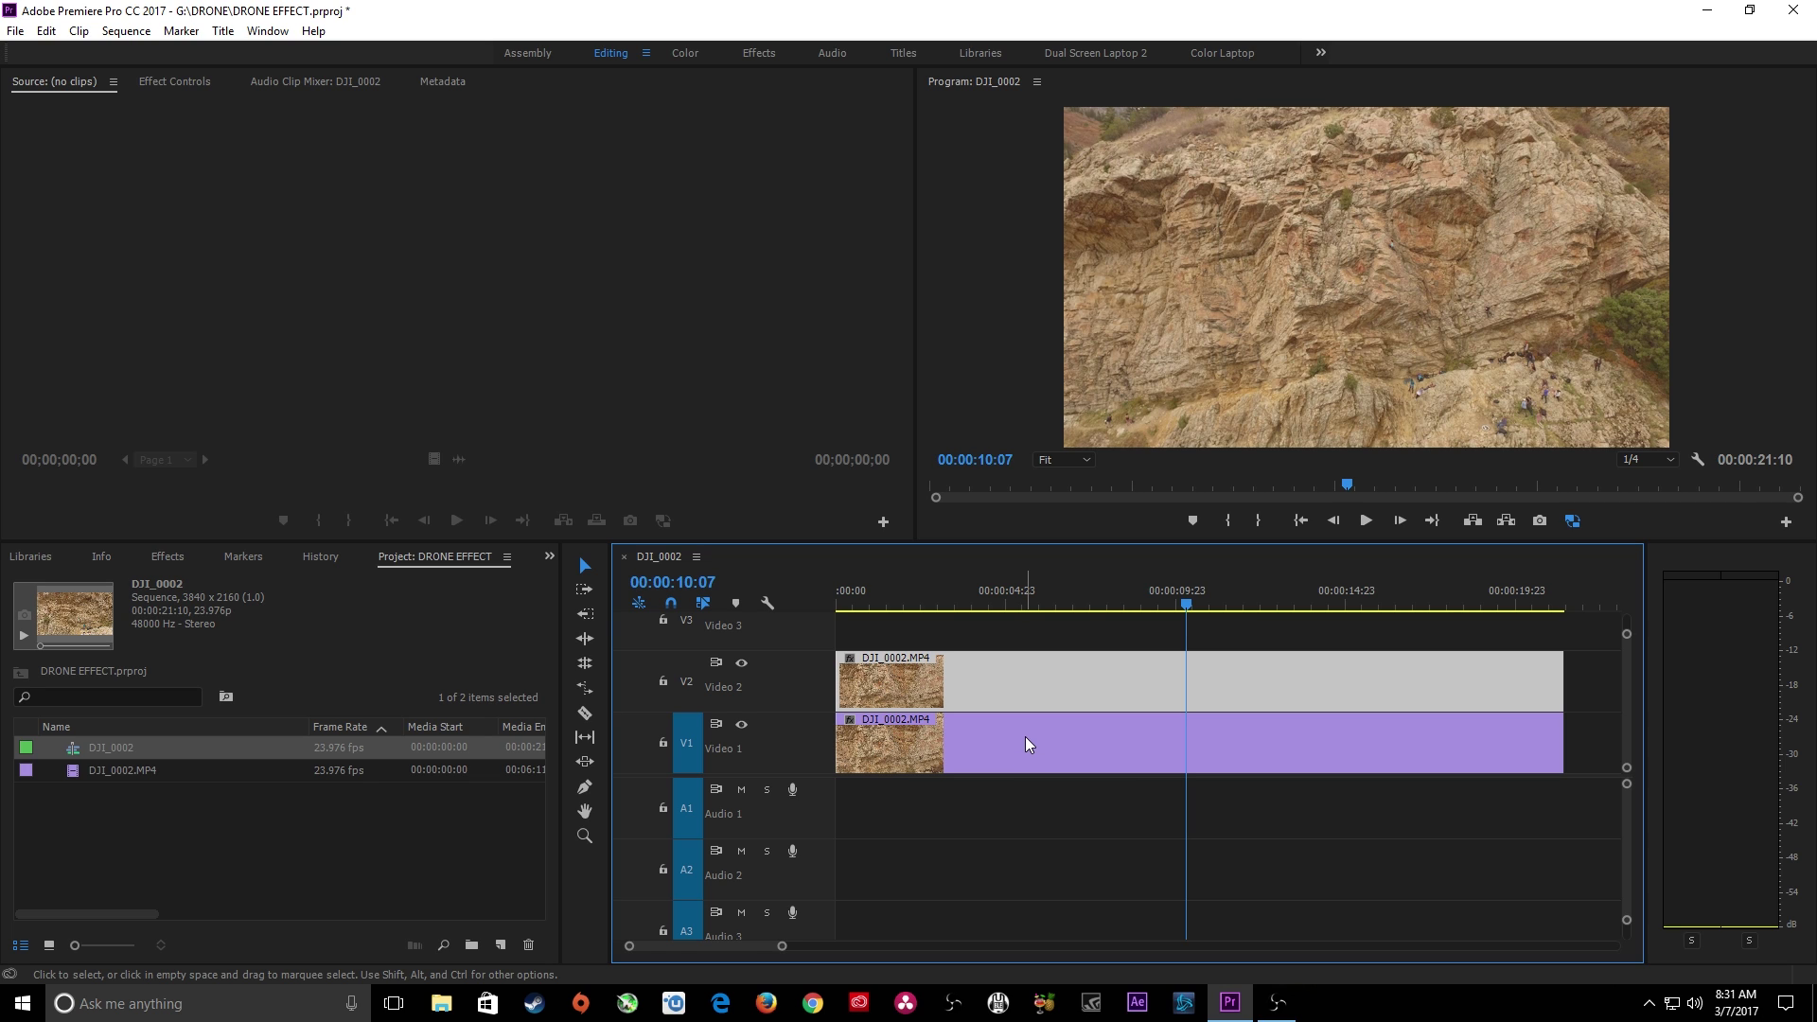
{"action": "left_click", "coordinate": [1046, 644]}
{"action": "left_click", "coordinate": [1035, 695]}
{"action": "key", "text": "Delete"}
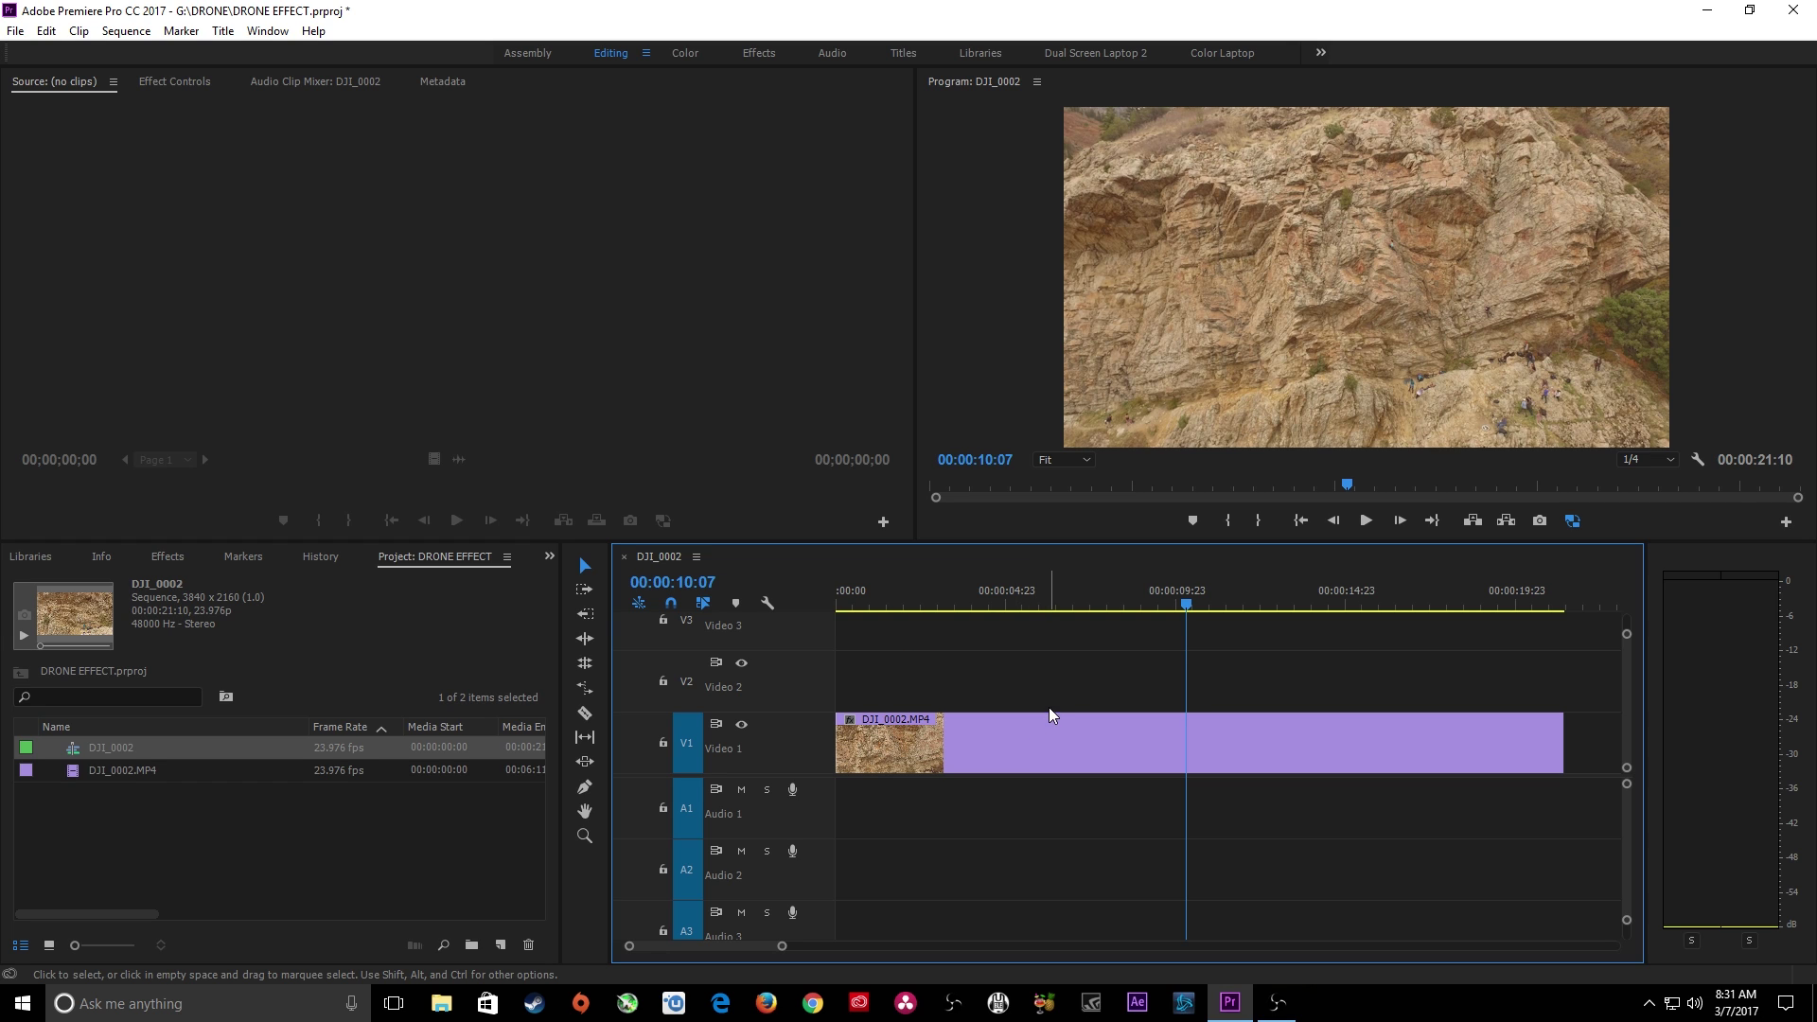
Duplicate the DJI_0002.MP4 clip from Video 1 onto Video 2, aligned with the original
{"action": "left_click", "coordinate": [1005, 738]}
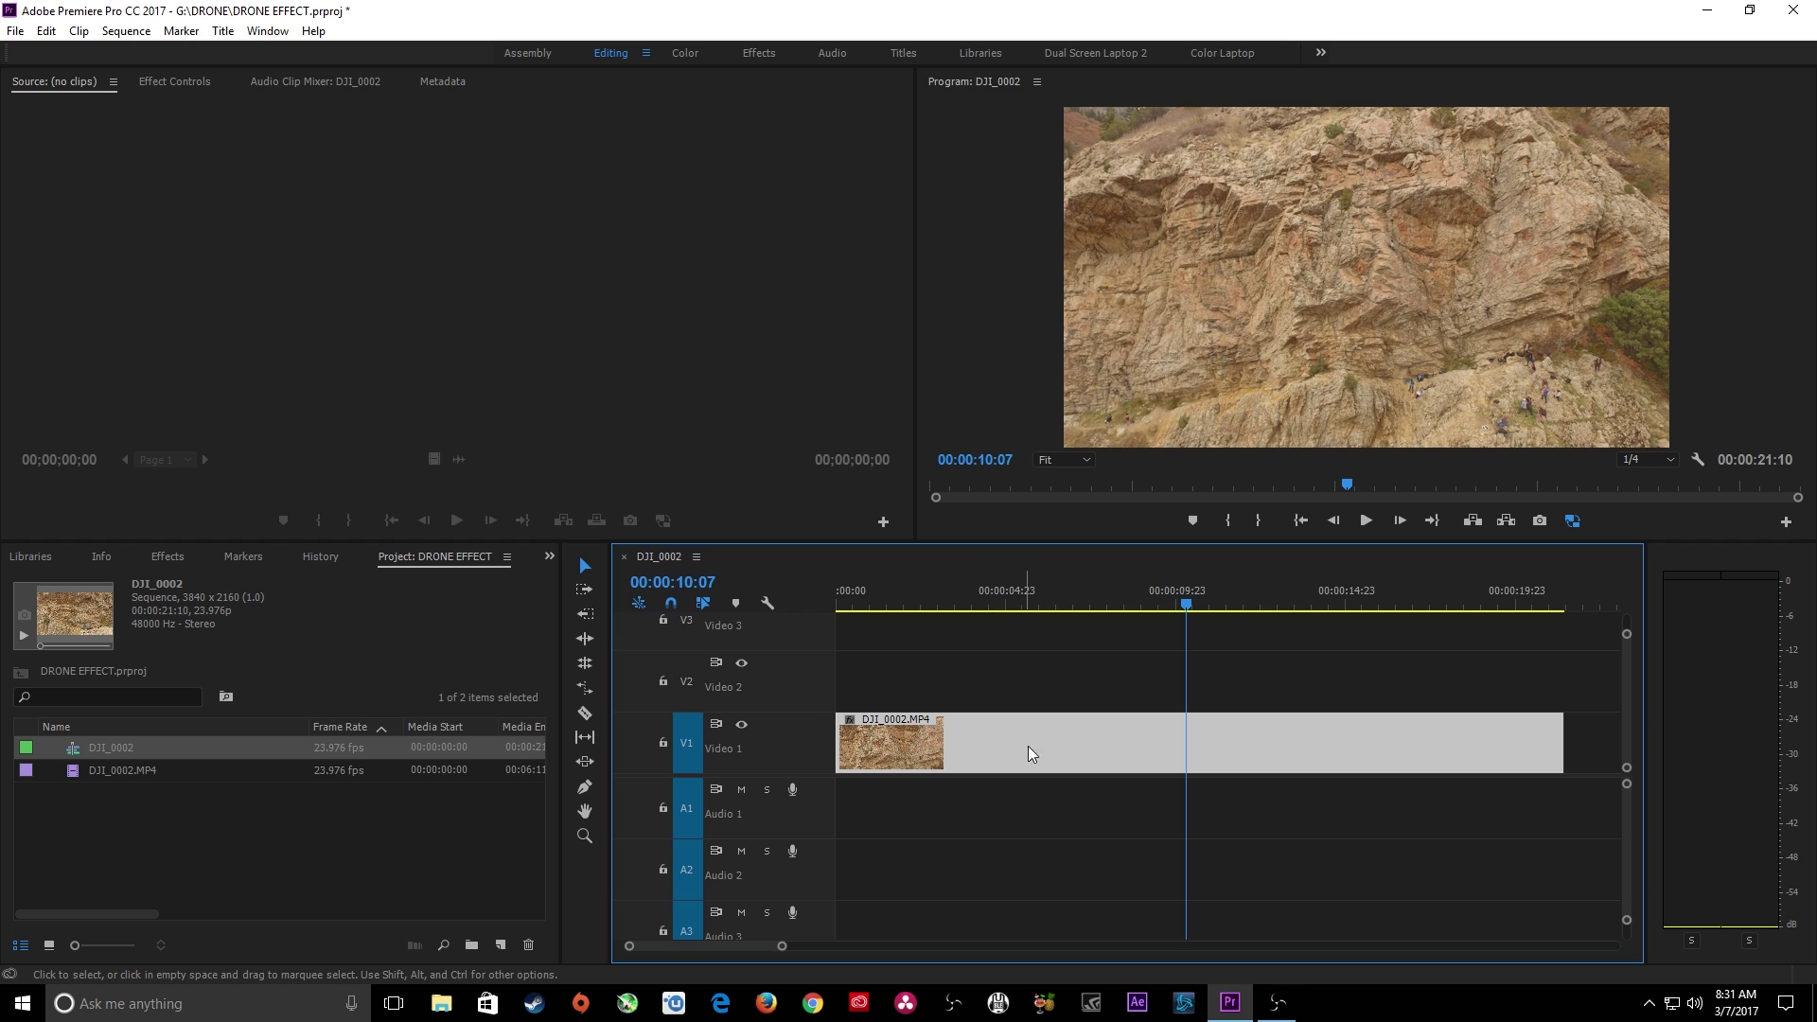
{"action": "left_click", "coordinate": [1045, 708]}
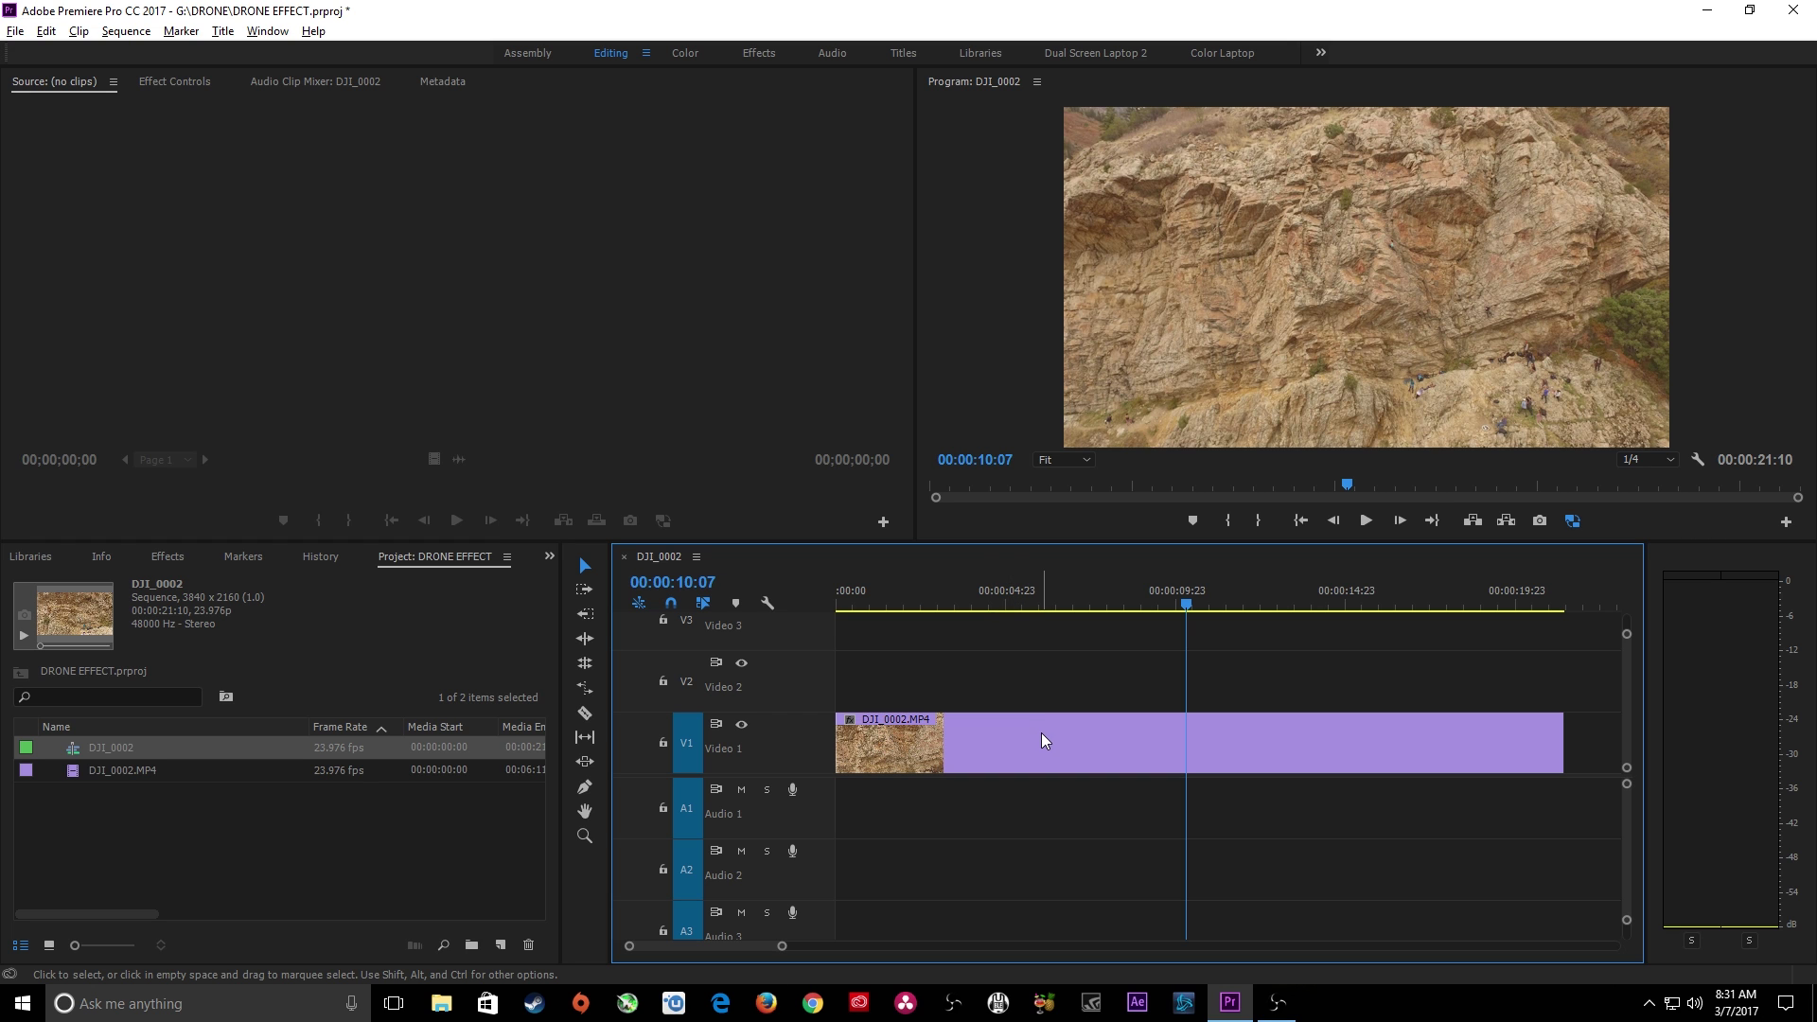
{"action": "left_click_drag", "start_coordinate": [1041, 736], "coordinate": [1033, 702]}
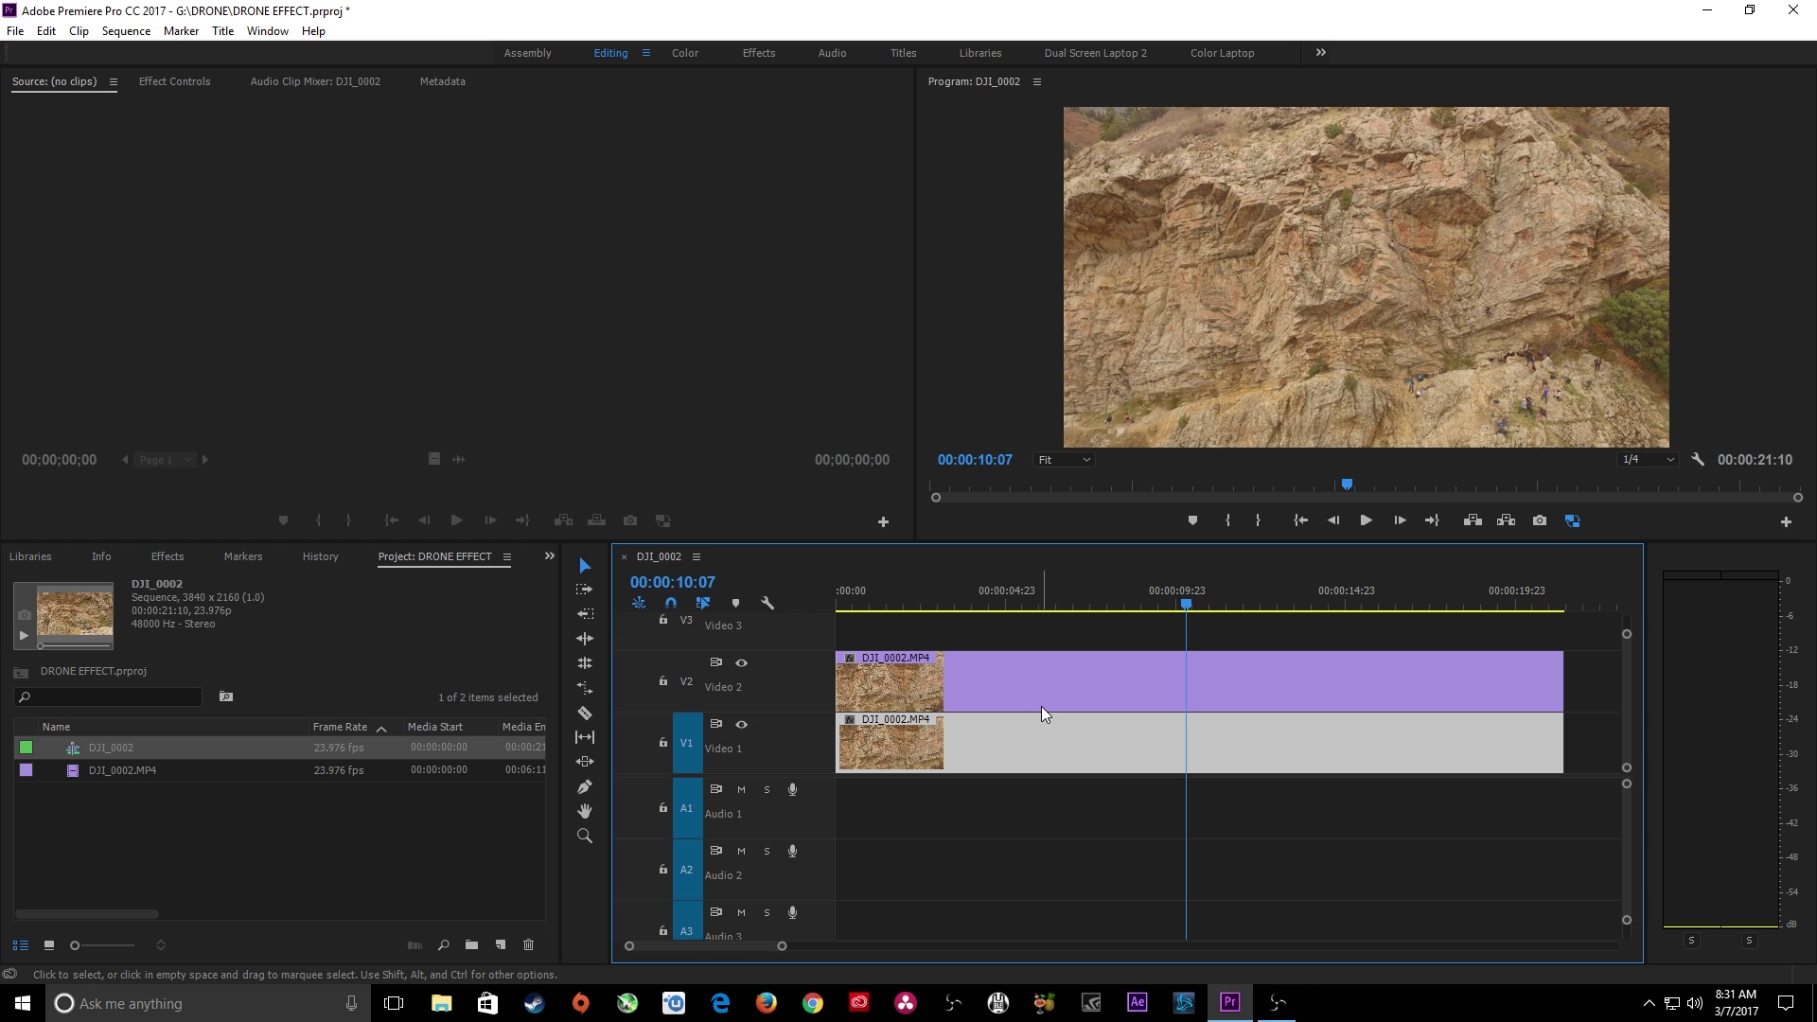
Replace the Video 2 clip with an After Effects composition and save its project as MURDER ALL THE CREW in the DRONE folder
{"action": "left_click", "coordinate": [1148, 678]}
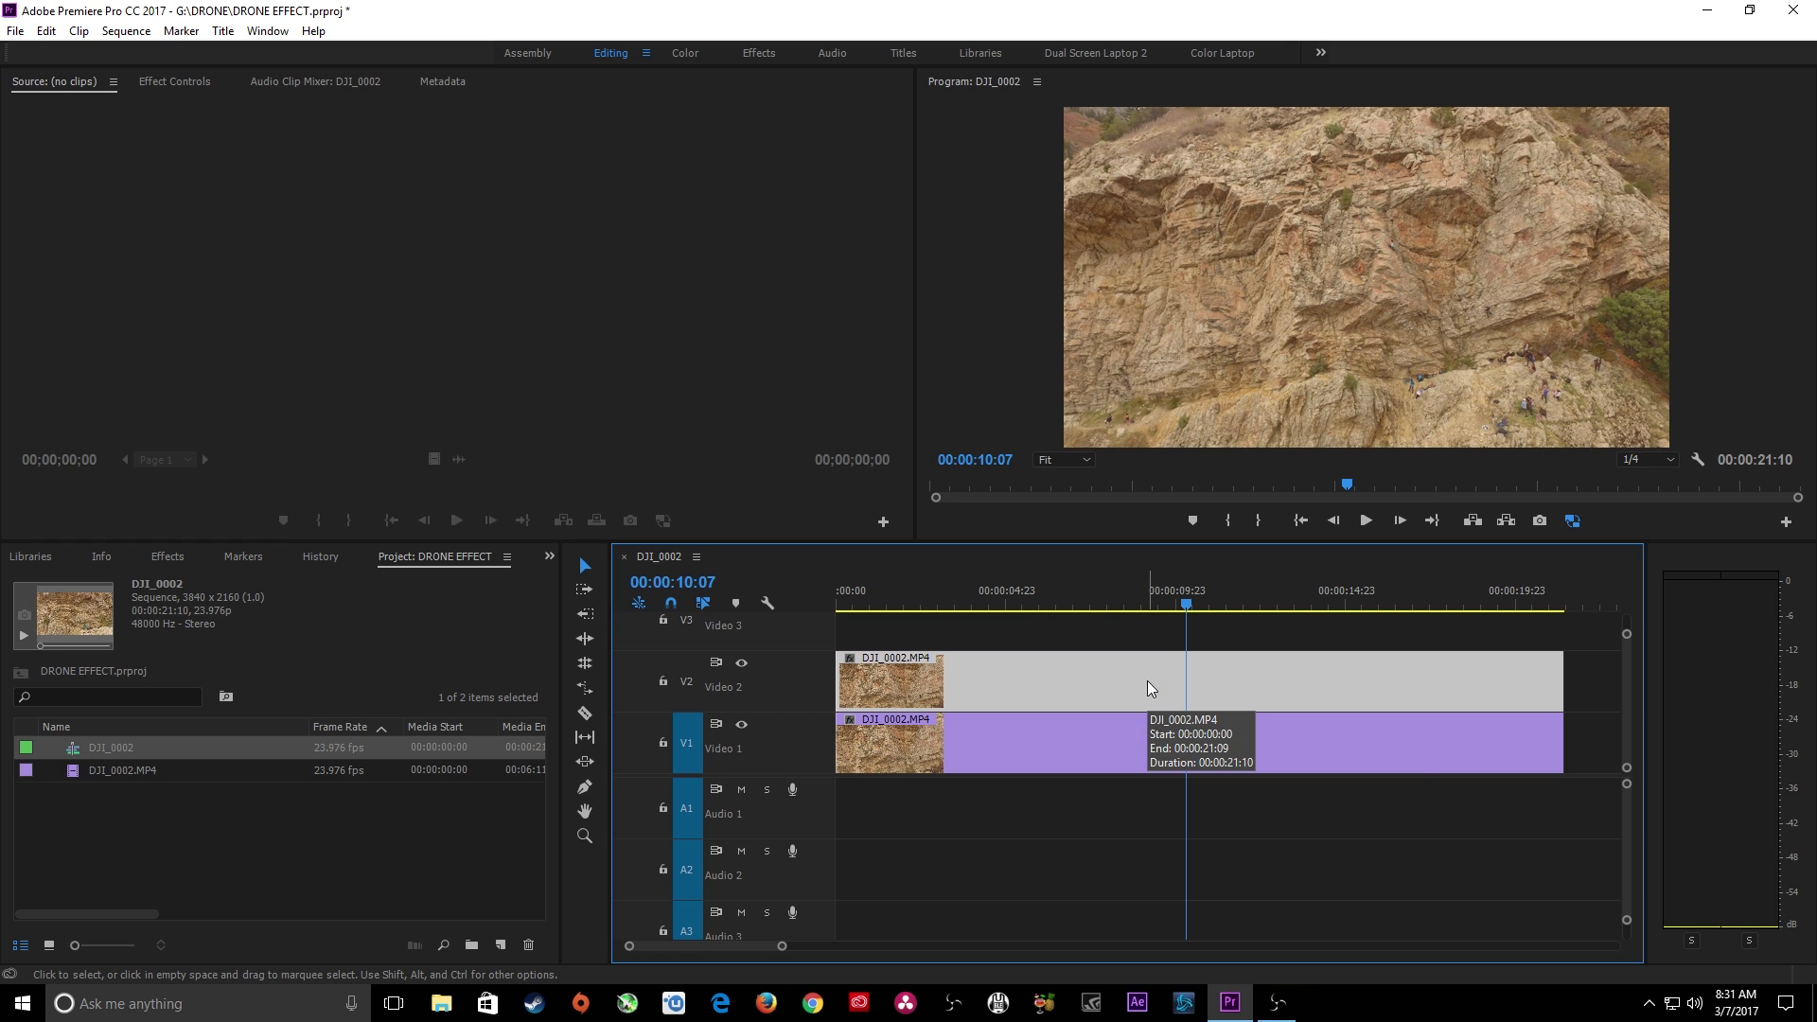
{"action": "right_click", "coordinate": [1150, 689]}
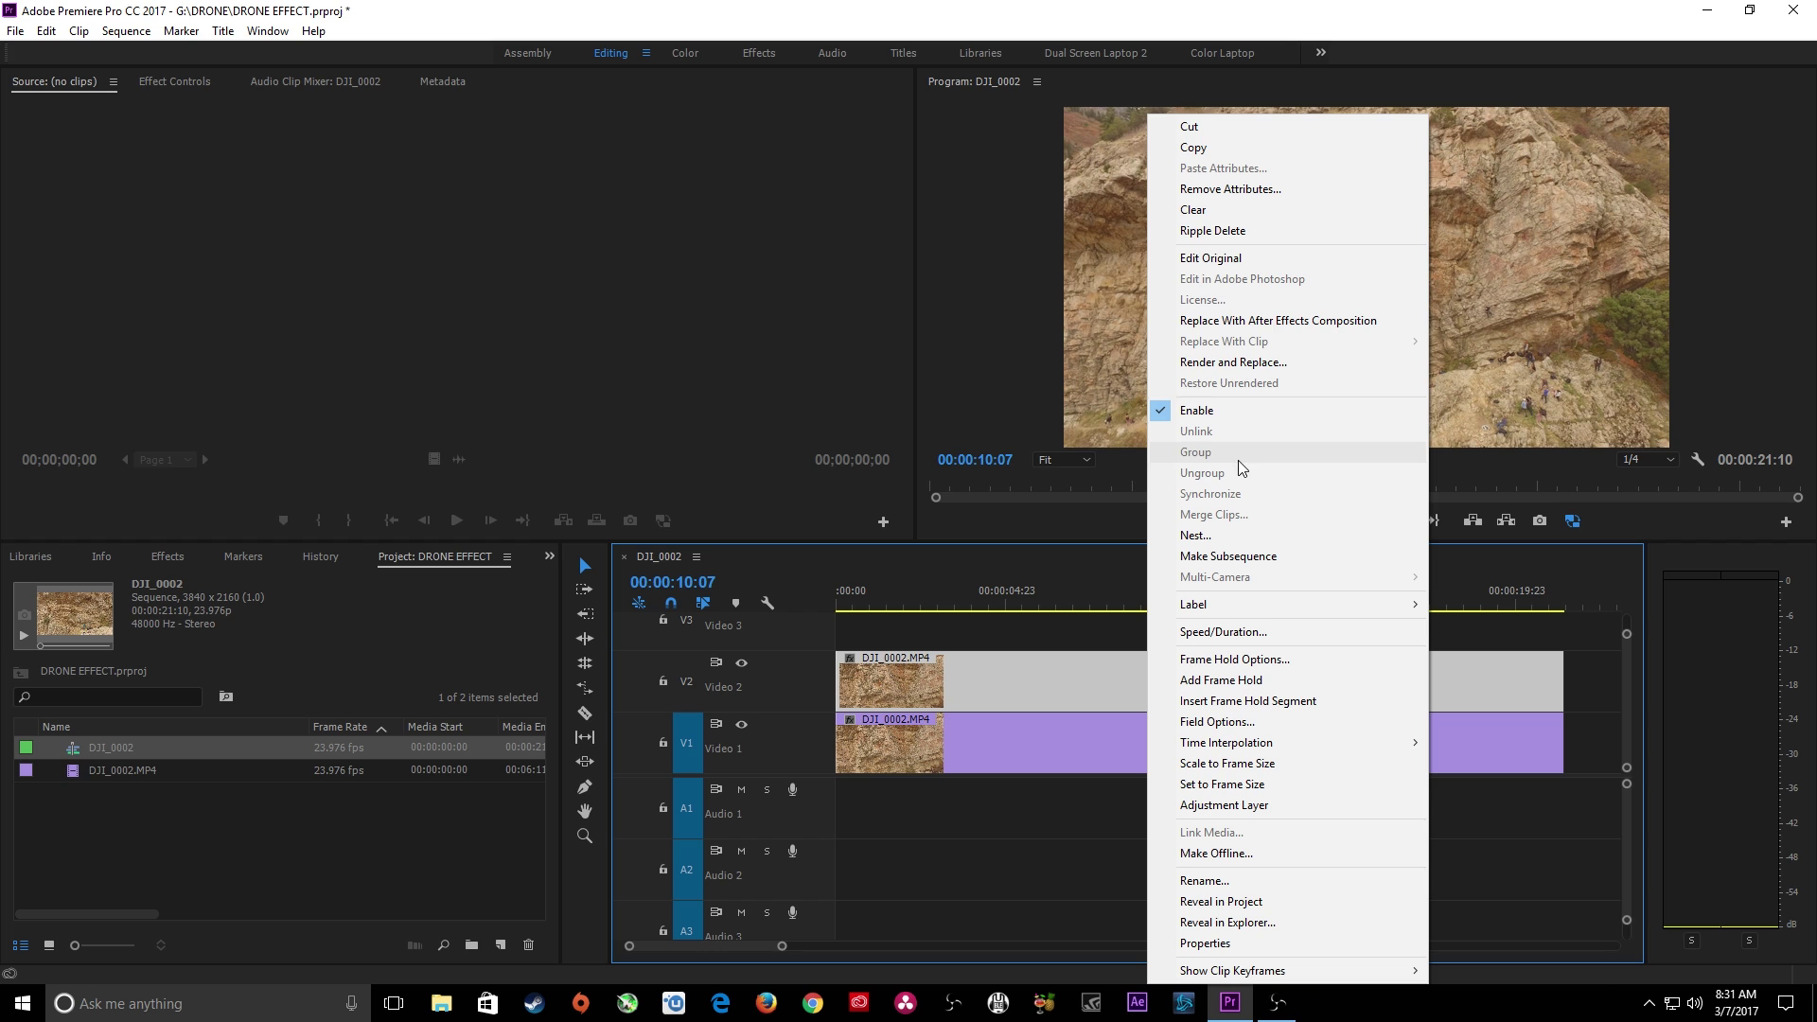
{"action": "left_click", "coordinate": [1261, 323]}
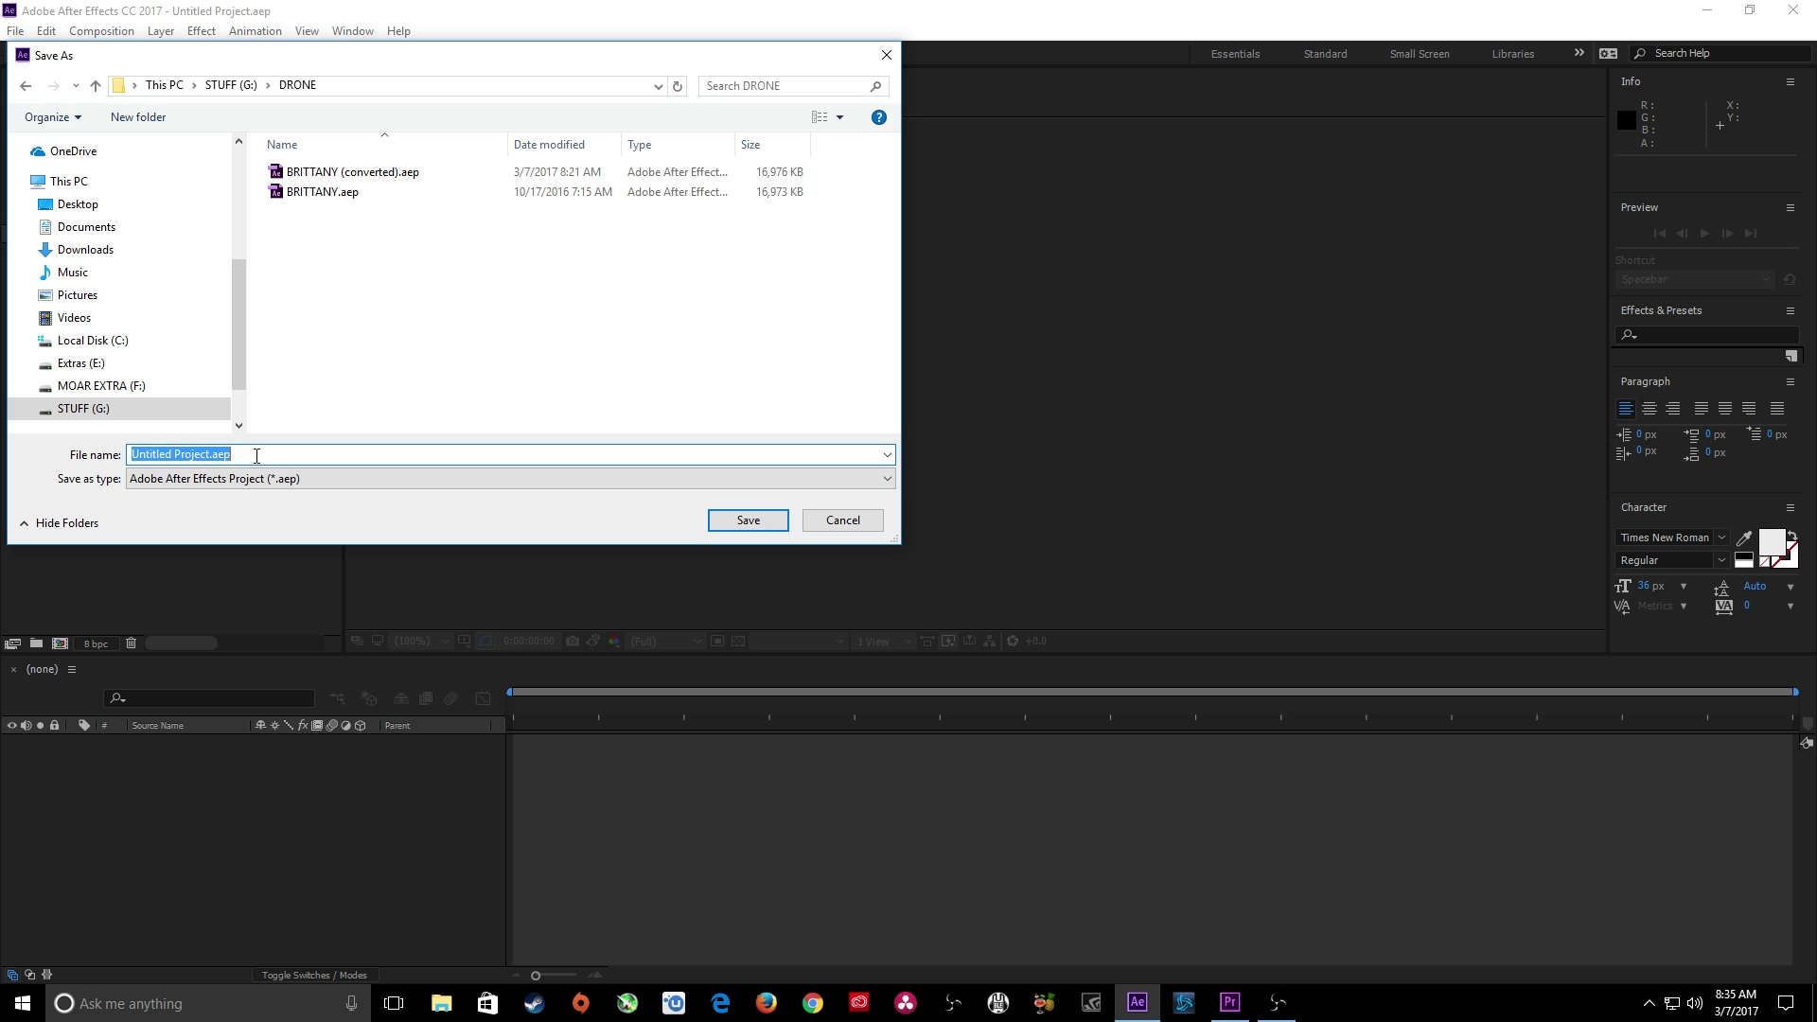
{"action": "type", "text": "MURDER ALL THE CREW"}
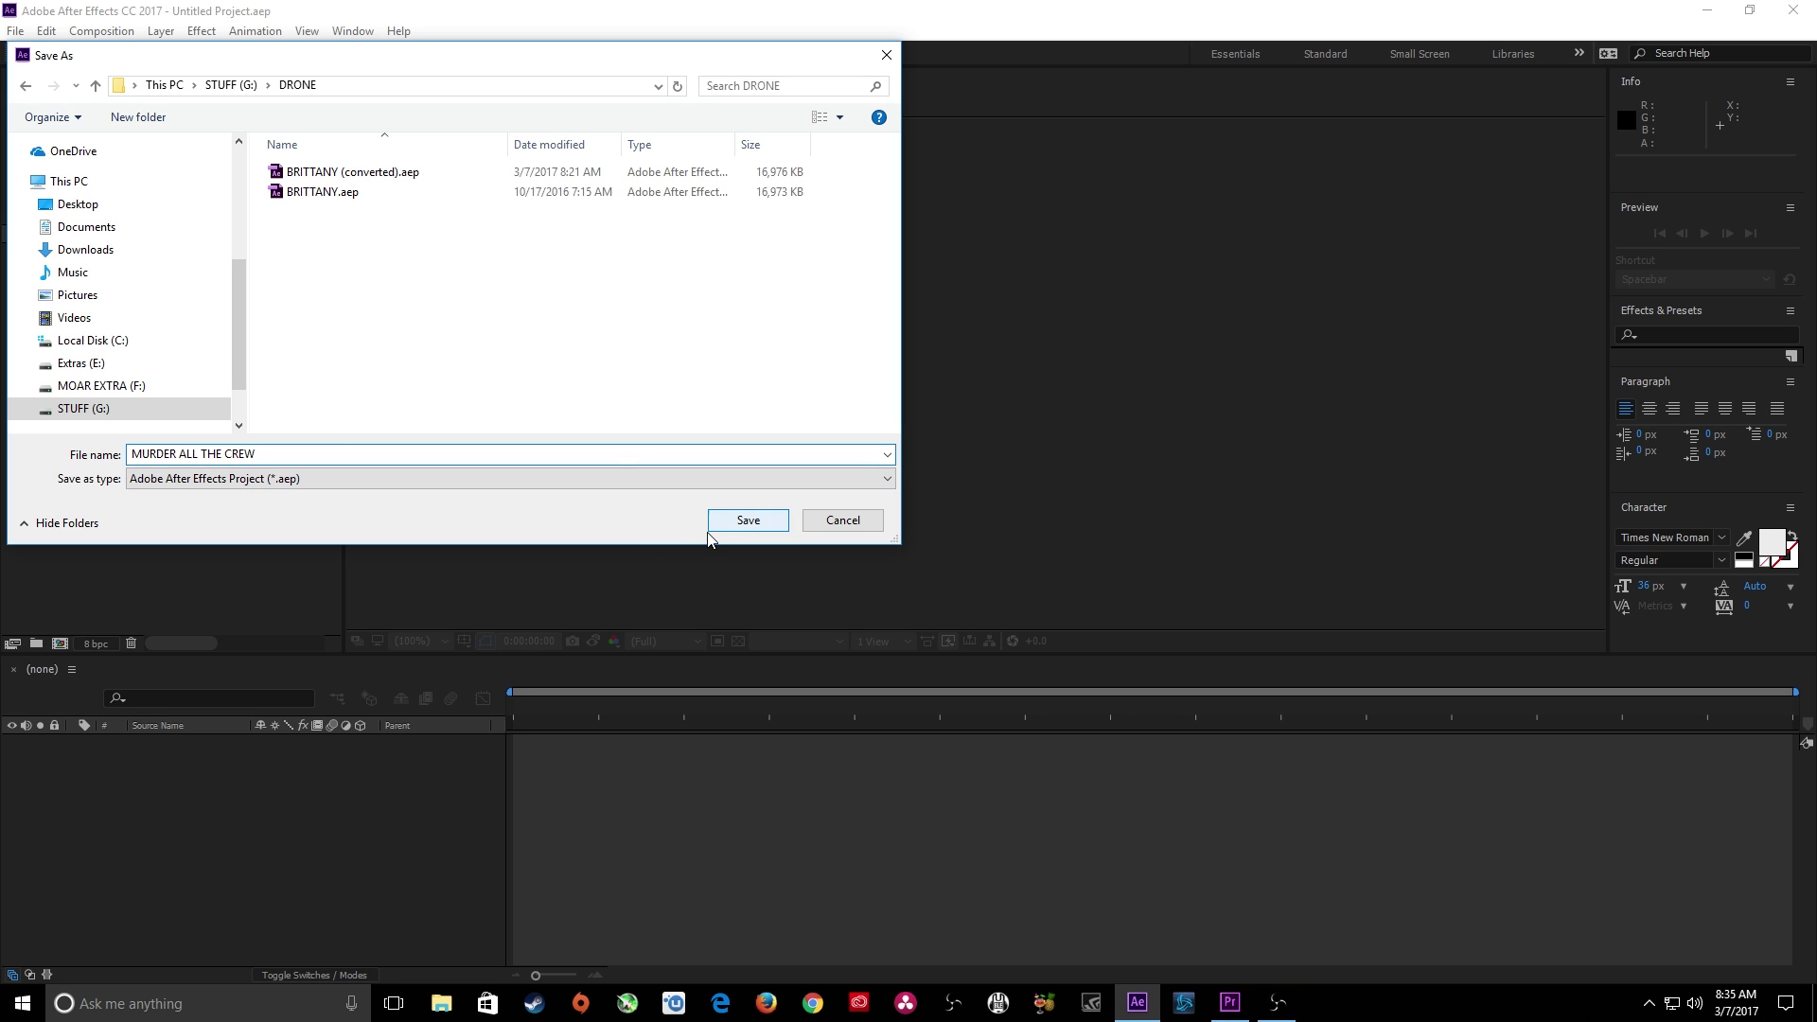
{"action": "left_click", "coordinate": [742, 521]}
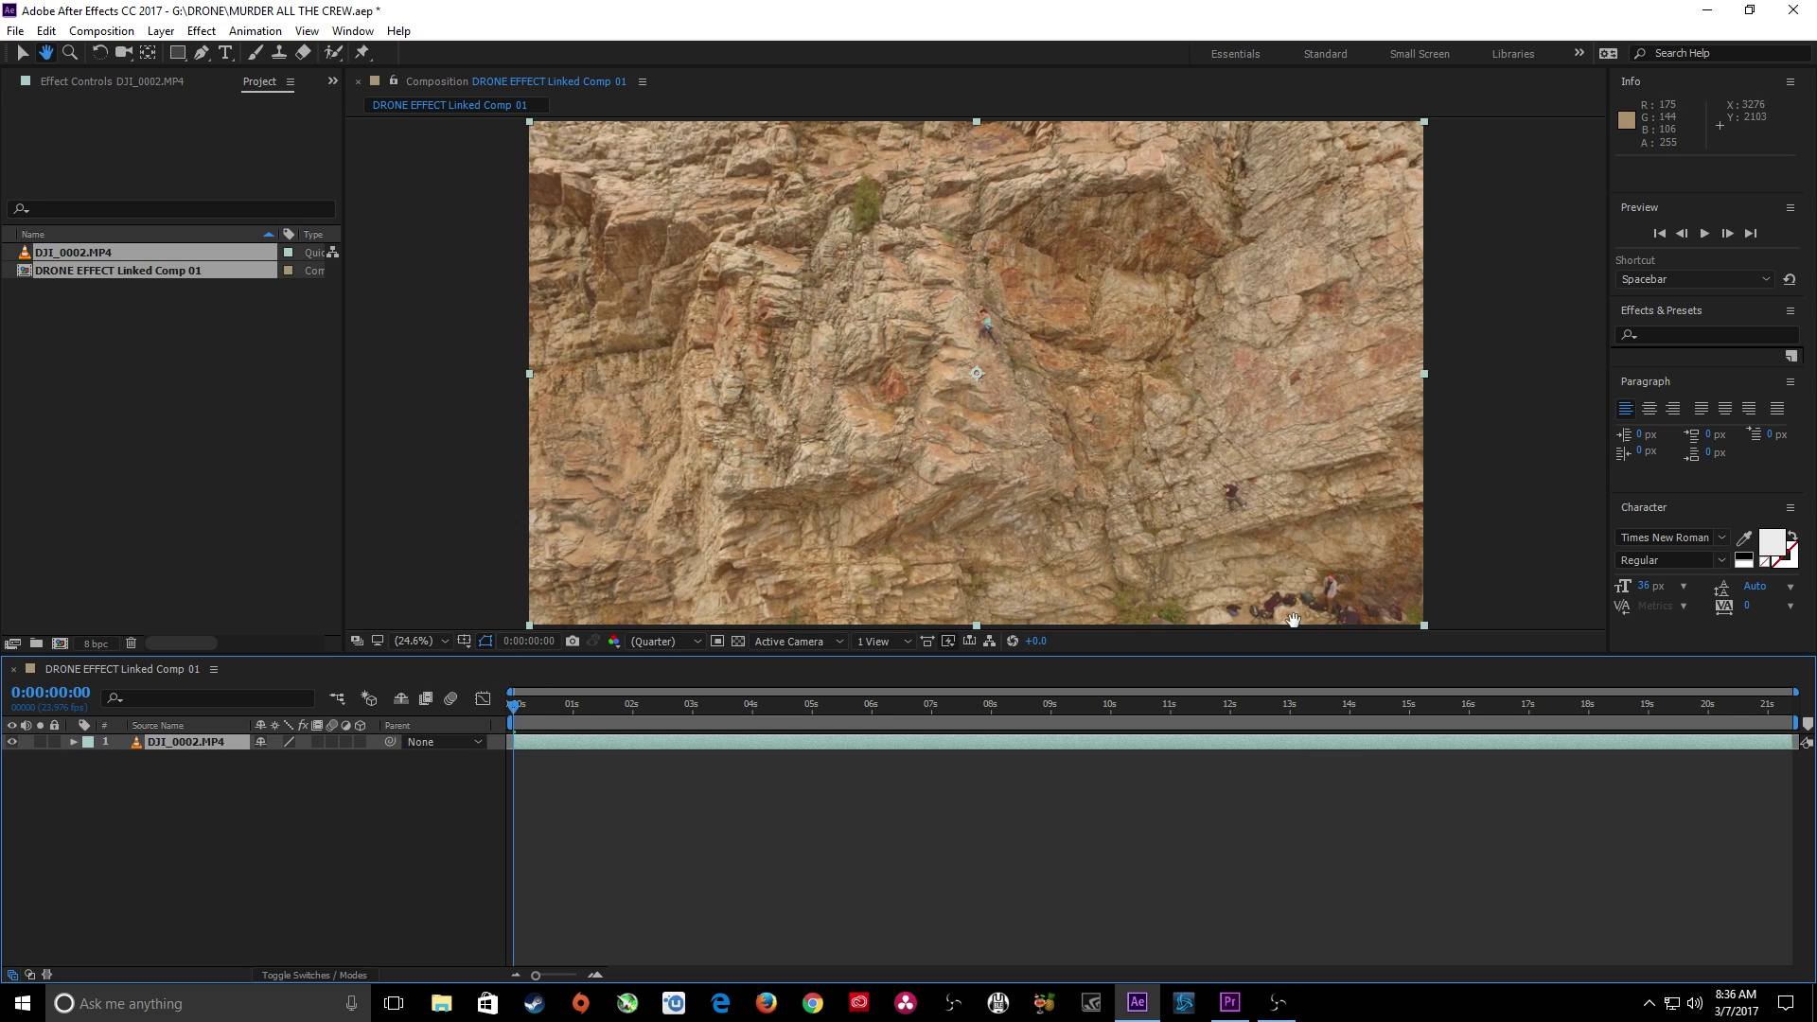
Switch After Effects to the Motion Tracking workspace and run a 3D camera track on the DJI_0002.MP4 layer
{"action": "left_click", "coordinate": [1579, 55]}
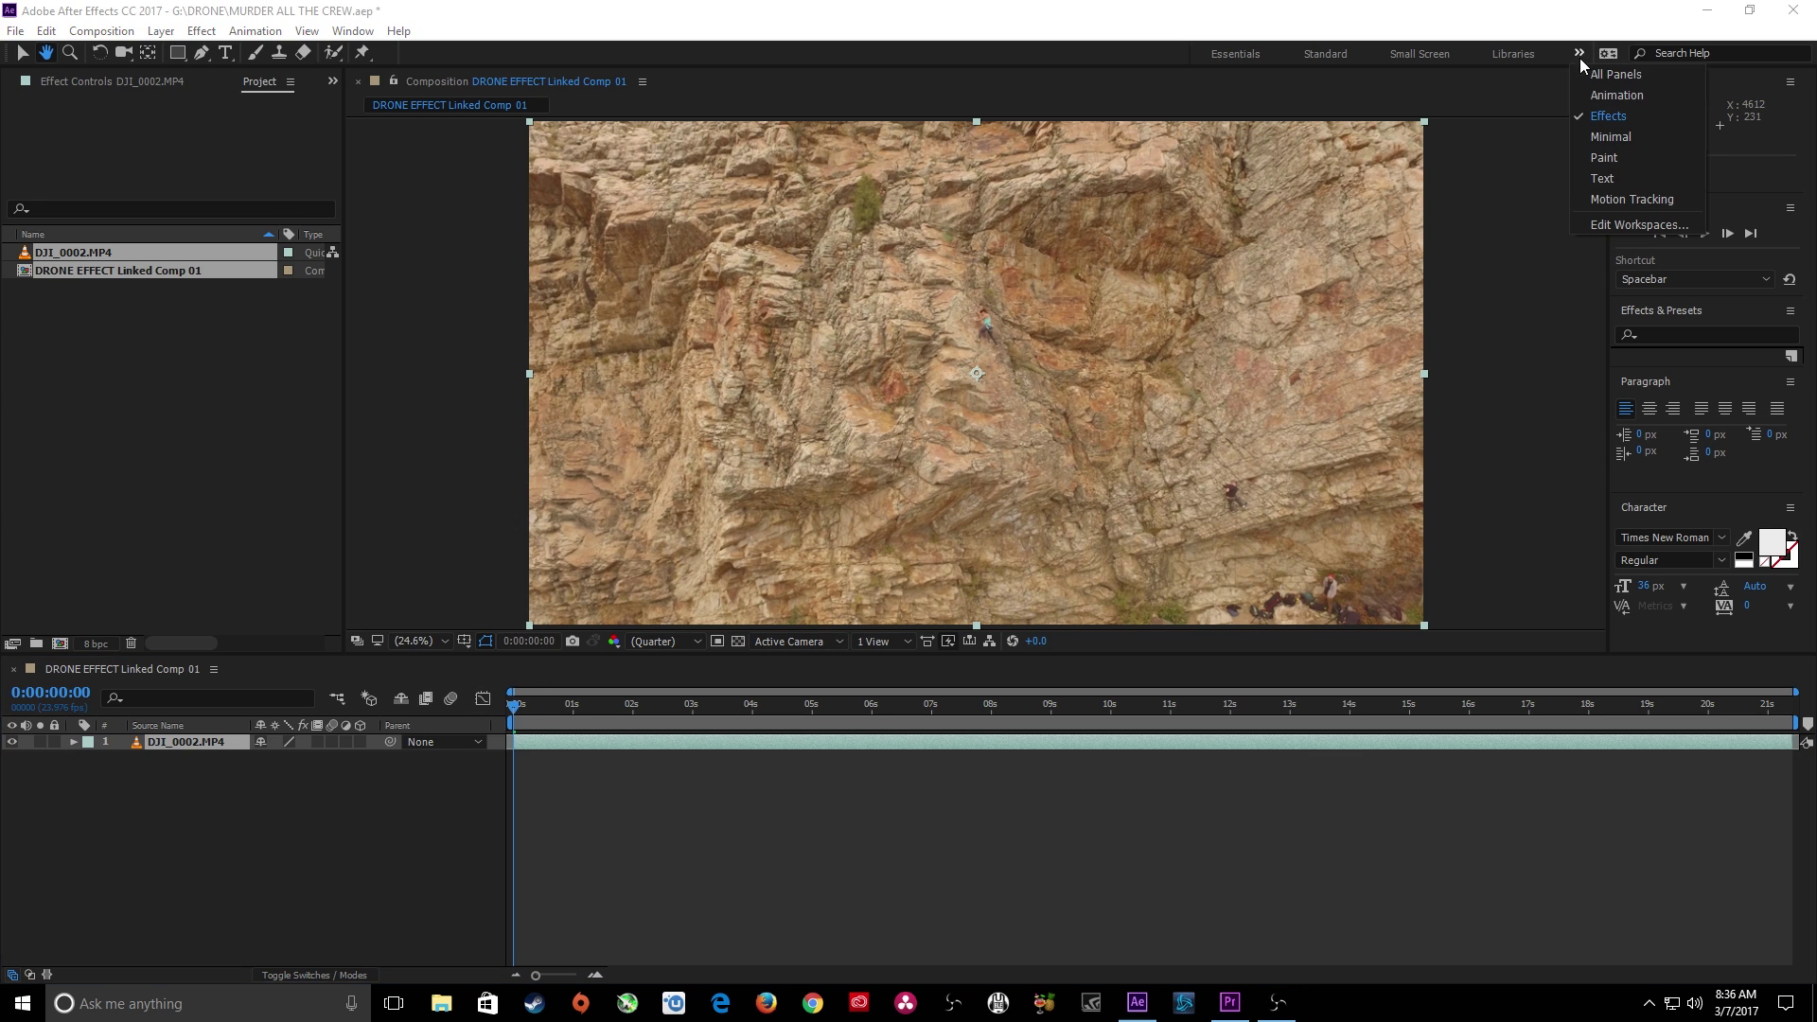
{"action": "left_click", "coordinate": [1620, 198]}
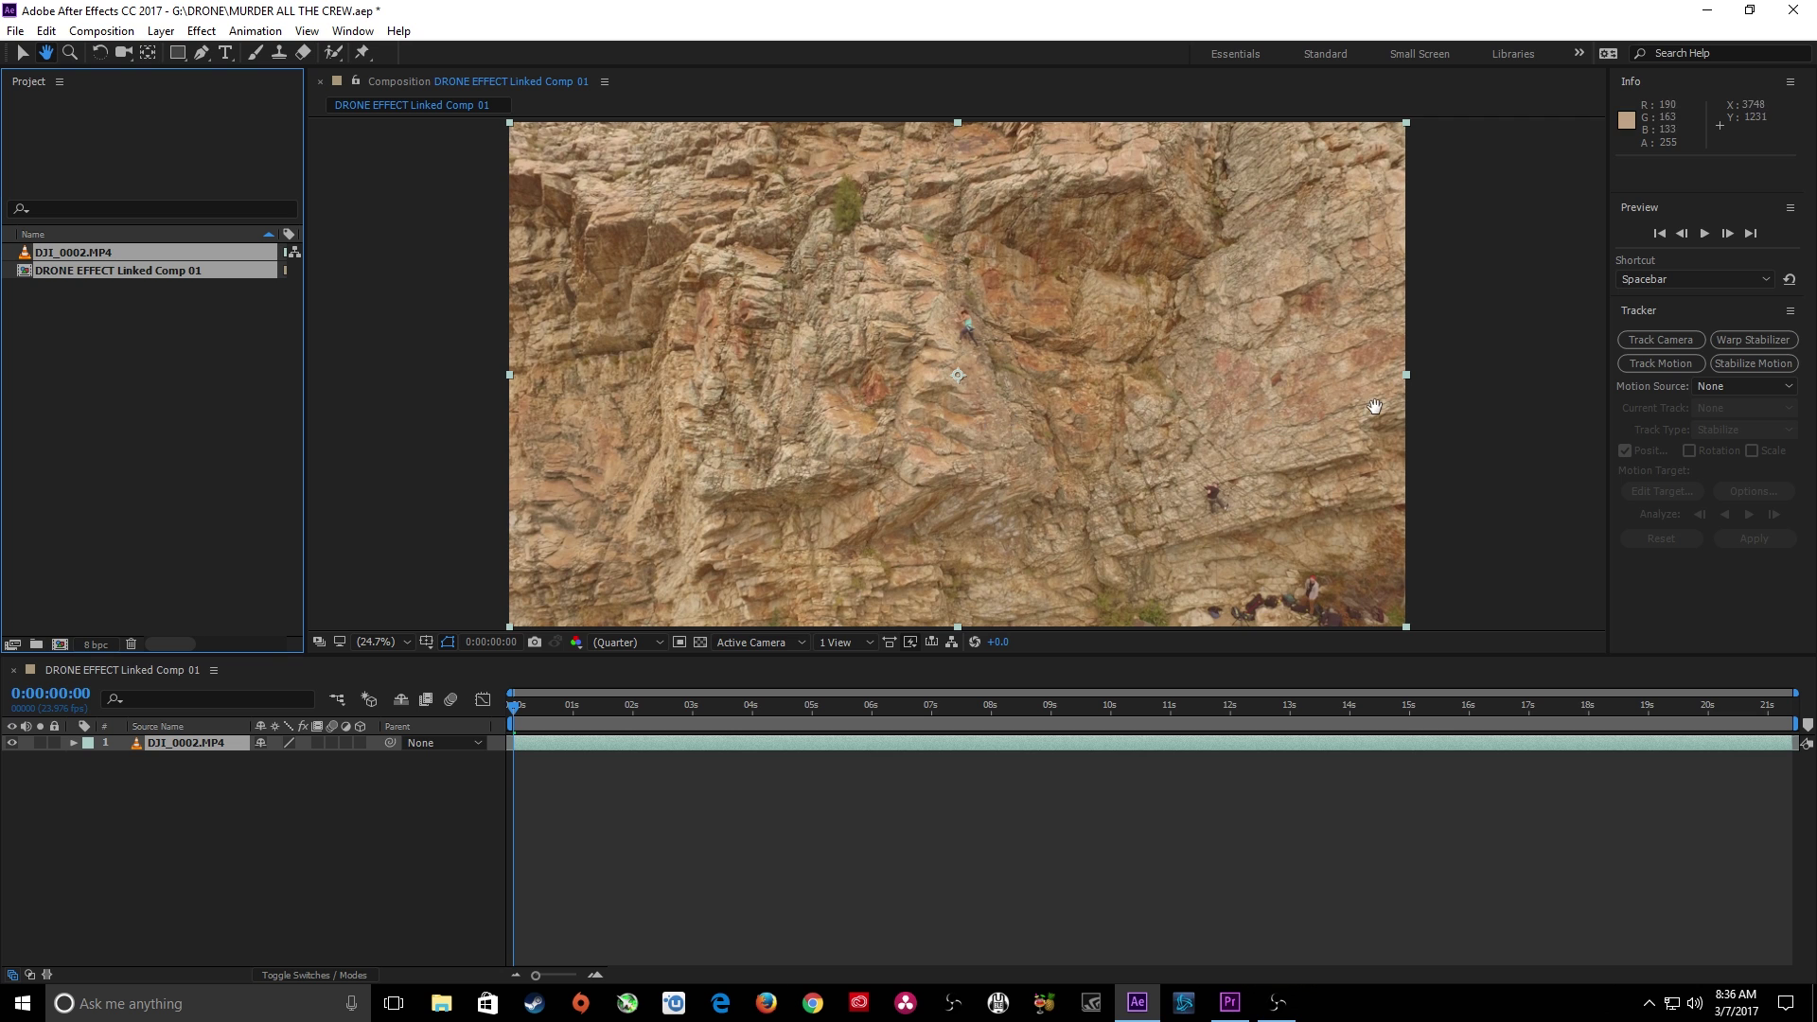
{"action": "left_click", "coordinate": [1679, 350]}
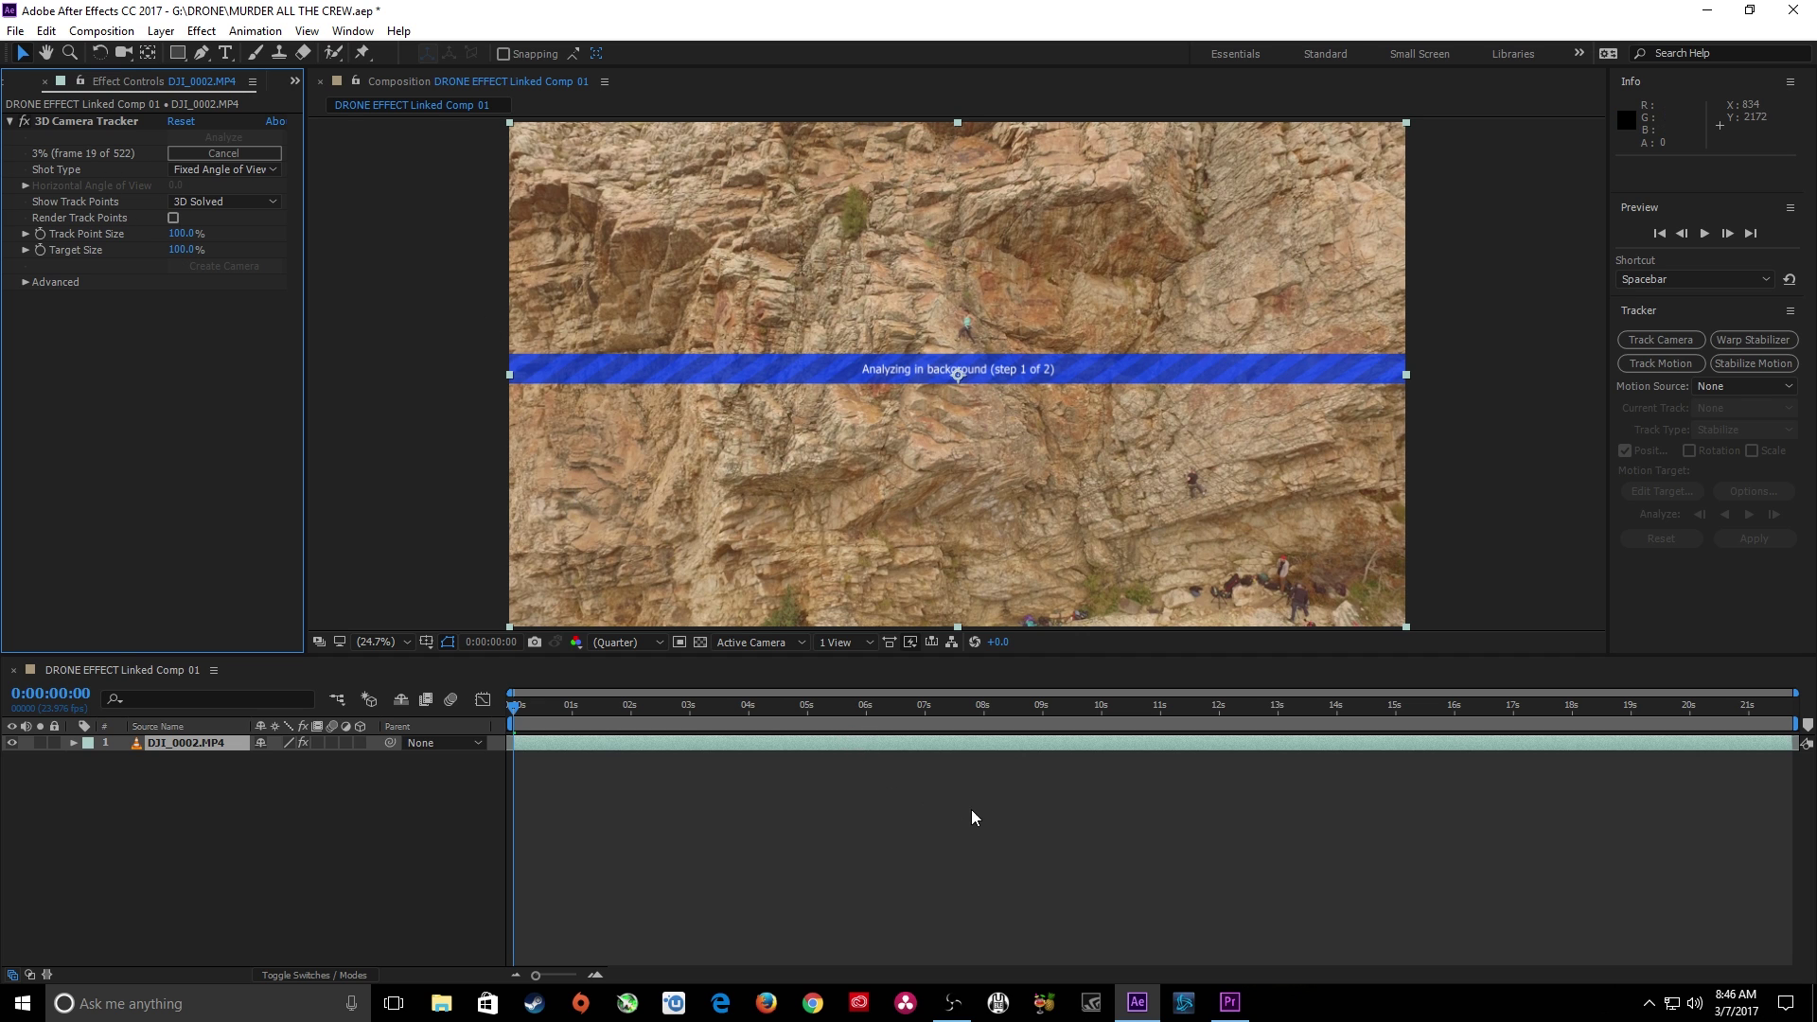
Return to Premiere Pro, hide the Video 2 track and park the playhead at 00:00:09:03
{"action": "left_click", "coordinate": [1229, 1002]}
{"action": "left_click", "coordinate": [742, 662]}
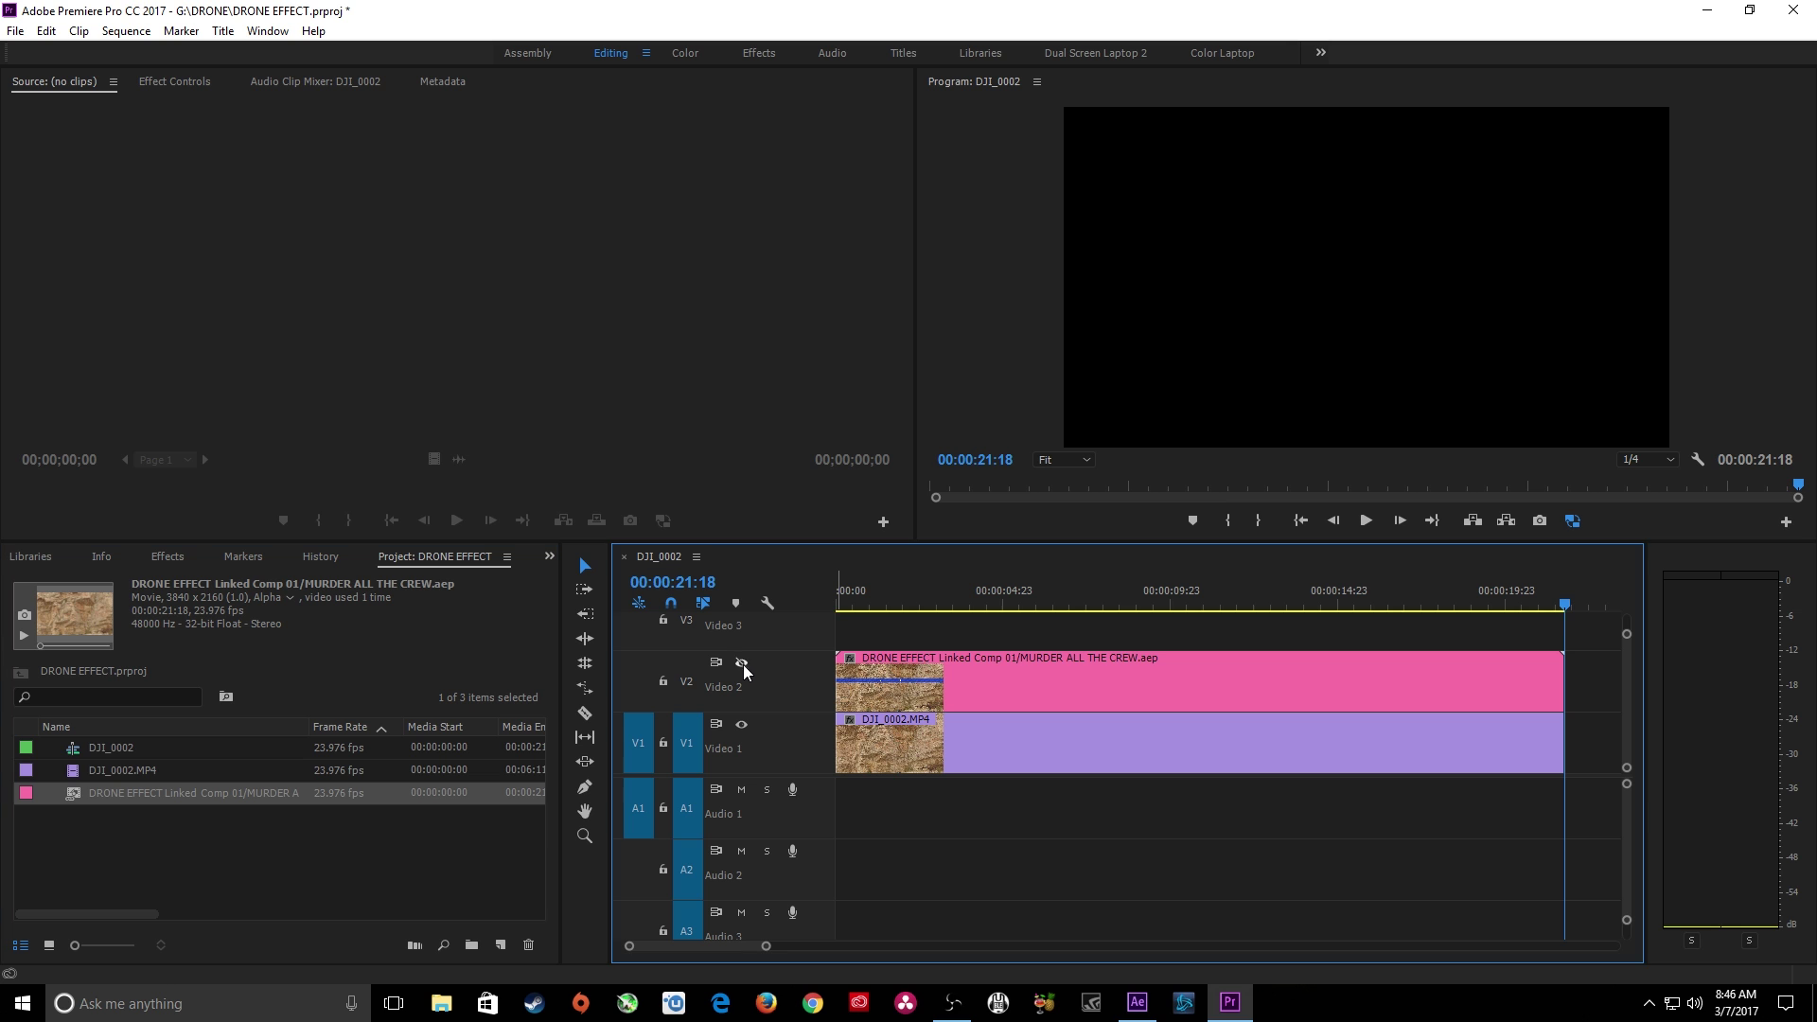
{"action": "mouse_move", "coordinate": [1315, 600]}
{"action": "left_mouse_down"}
{"action": "mouse_move", "coordinate": [1368, 604]}
{"action": "mouse_move", "coordinate": [1347, 613]}
{"action": "left_mouse_up"}
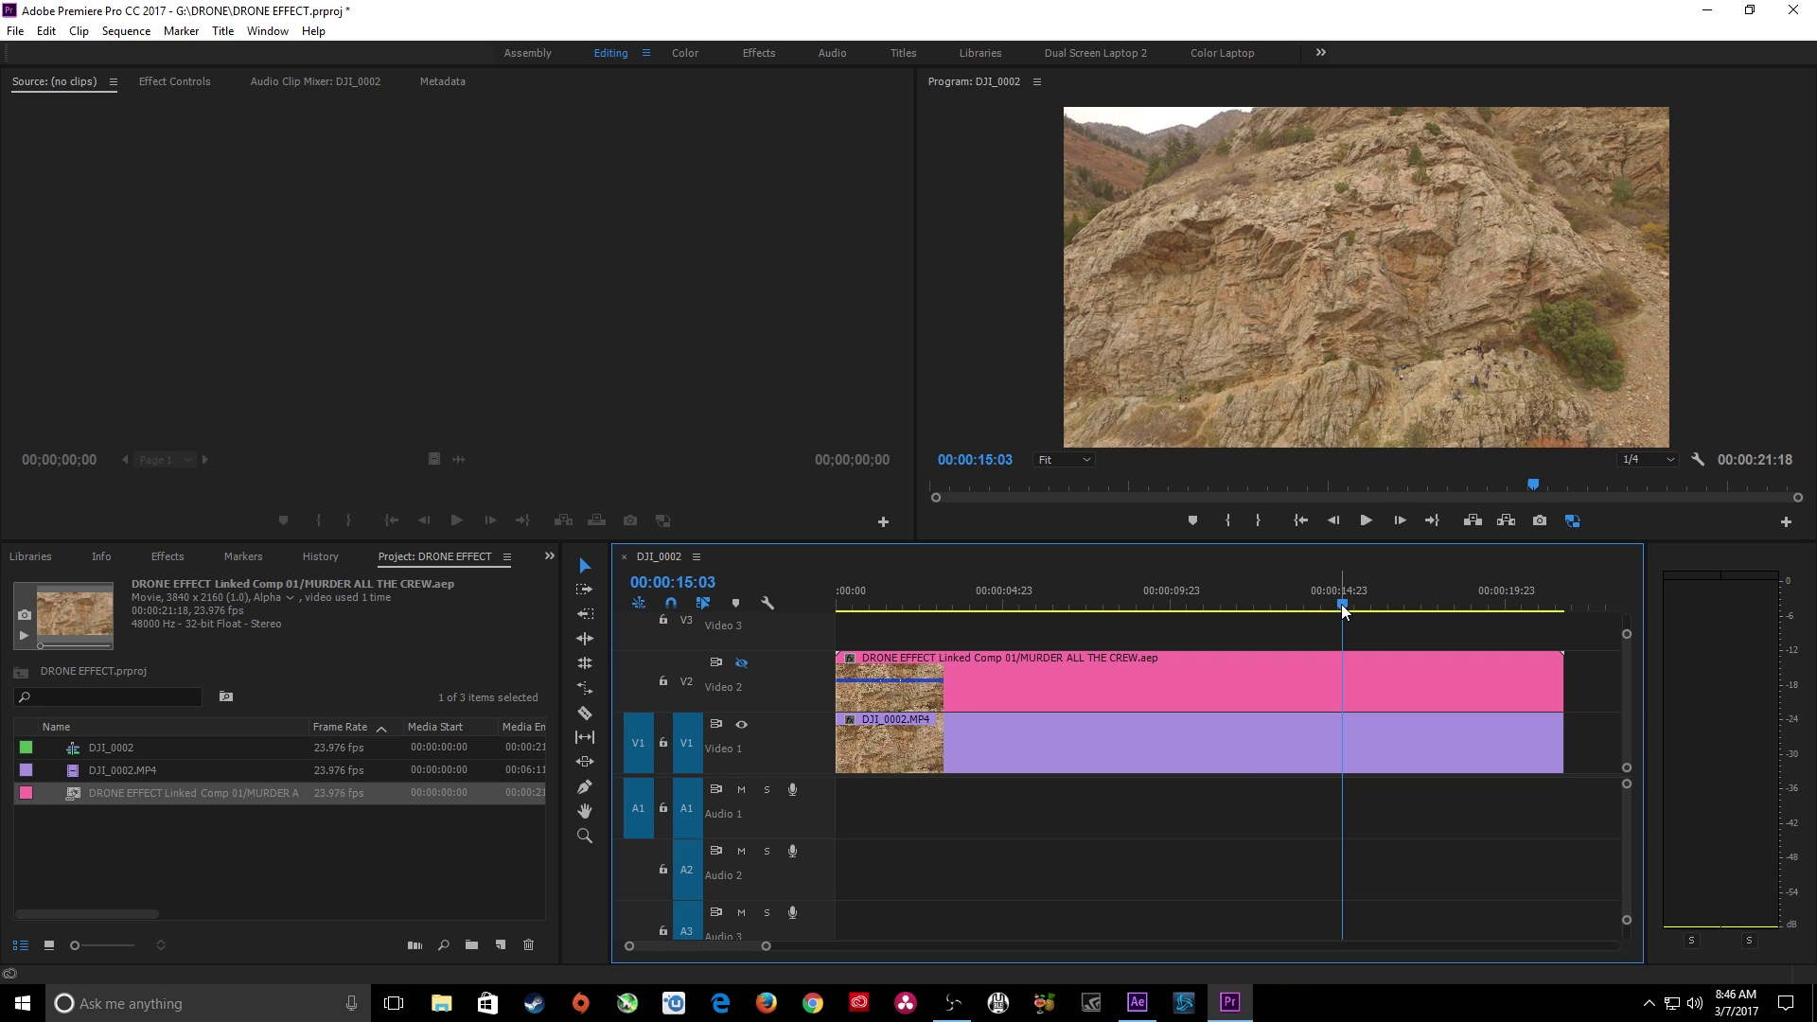
{"action": "left_click_drag", "start_coordinate": [1342, 603], "coordinate": [1303, 606]}
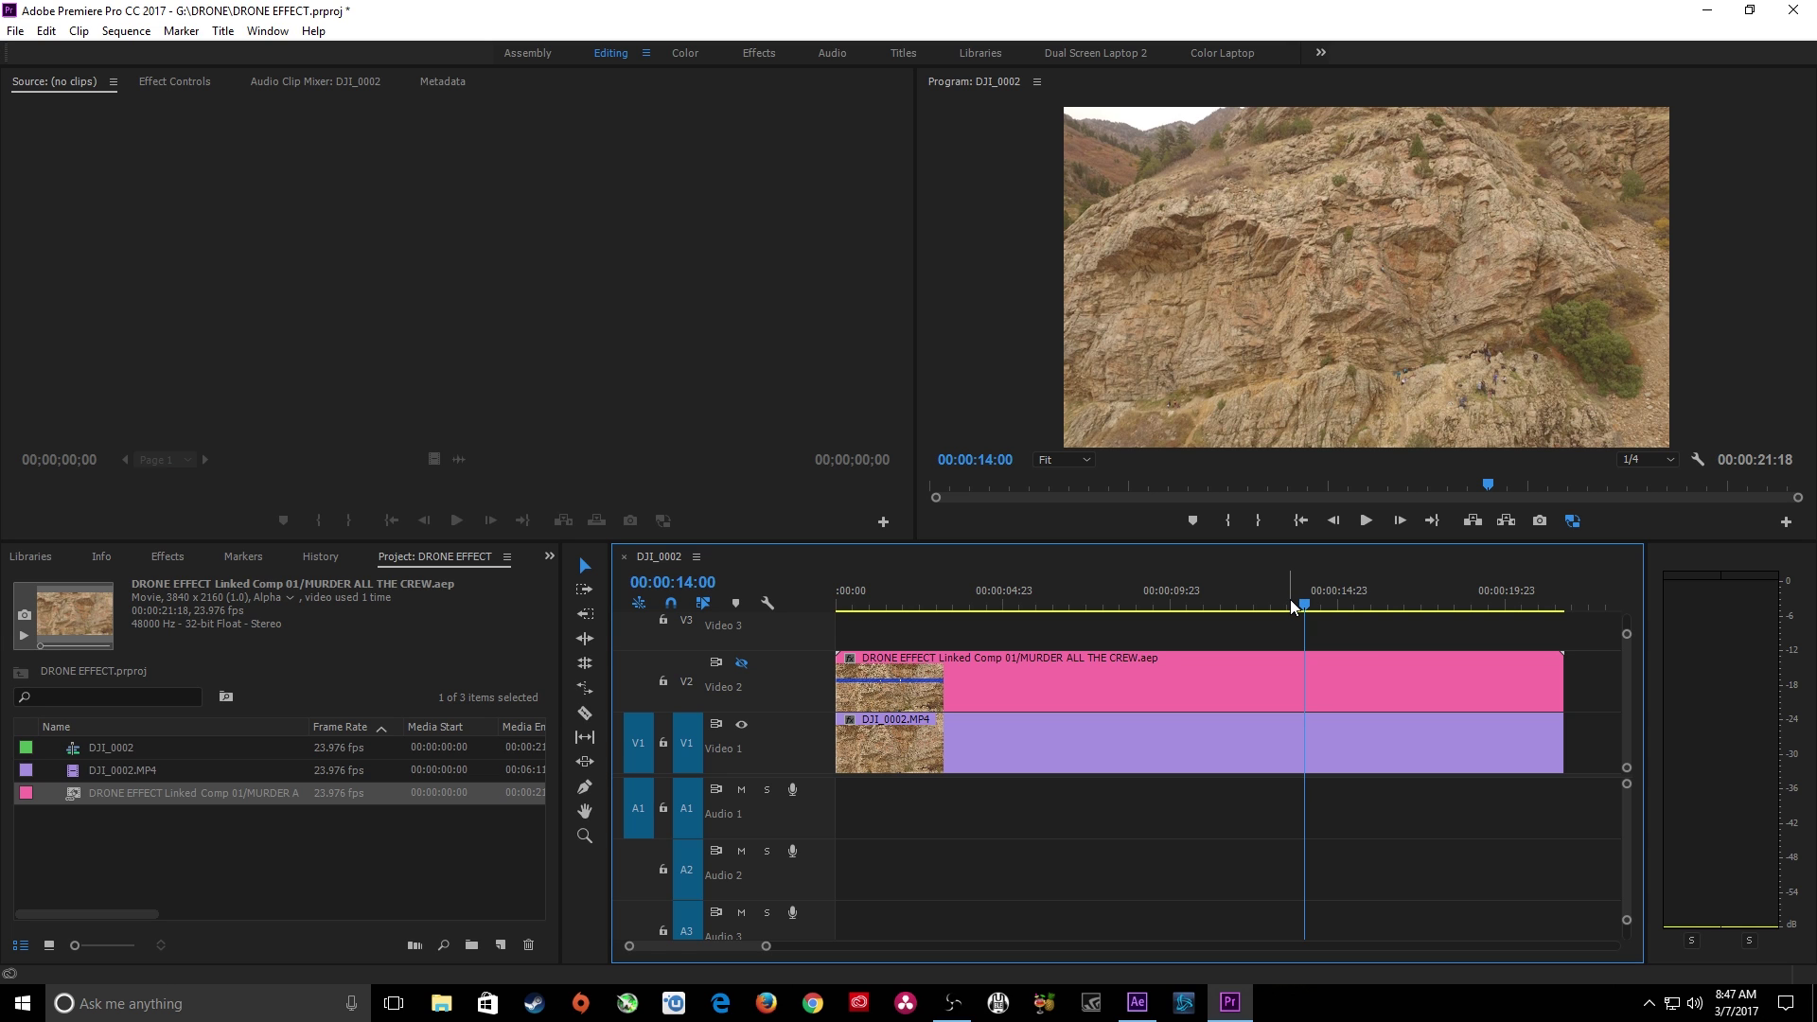
{"action": "left_click", "coordinate": [1241, 605]}
{"action": "left_click_drag", "start_coordinate": [1238, 606], "coordinate": [1202, 606]}
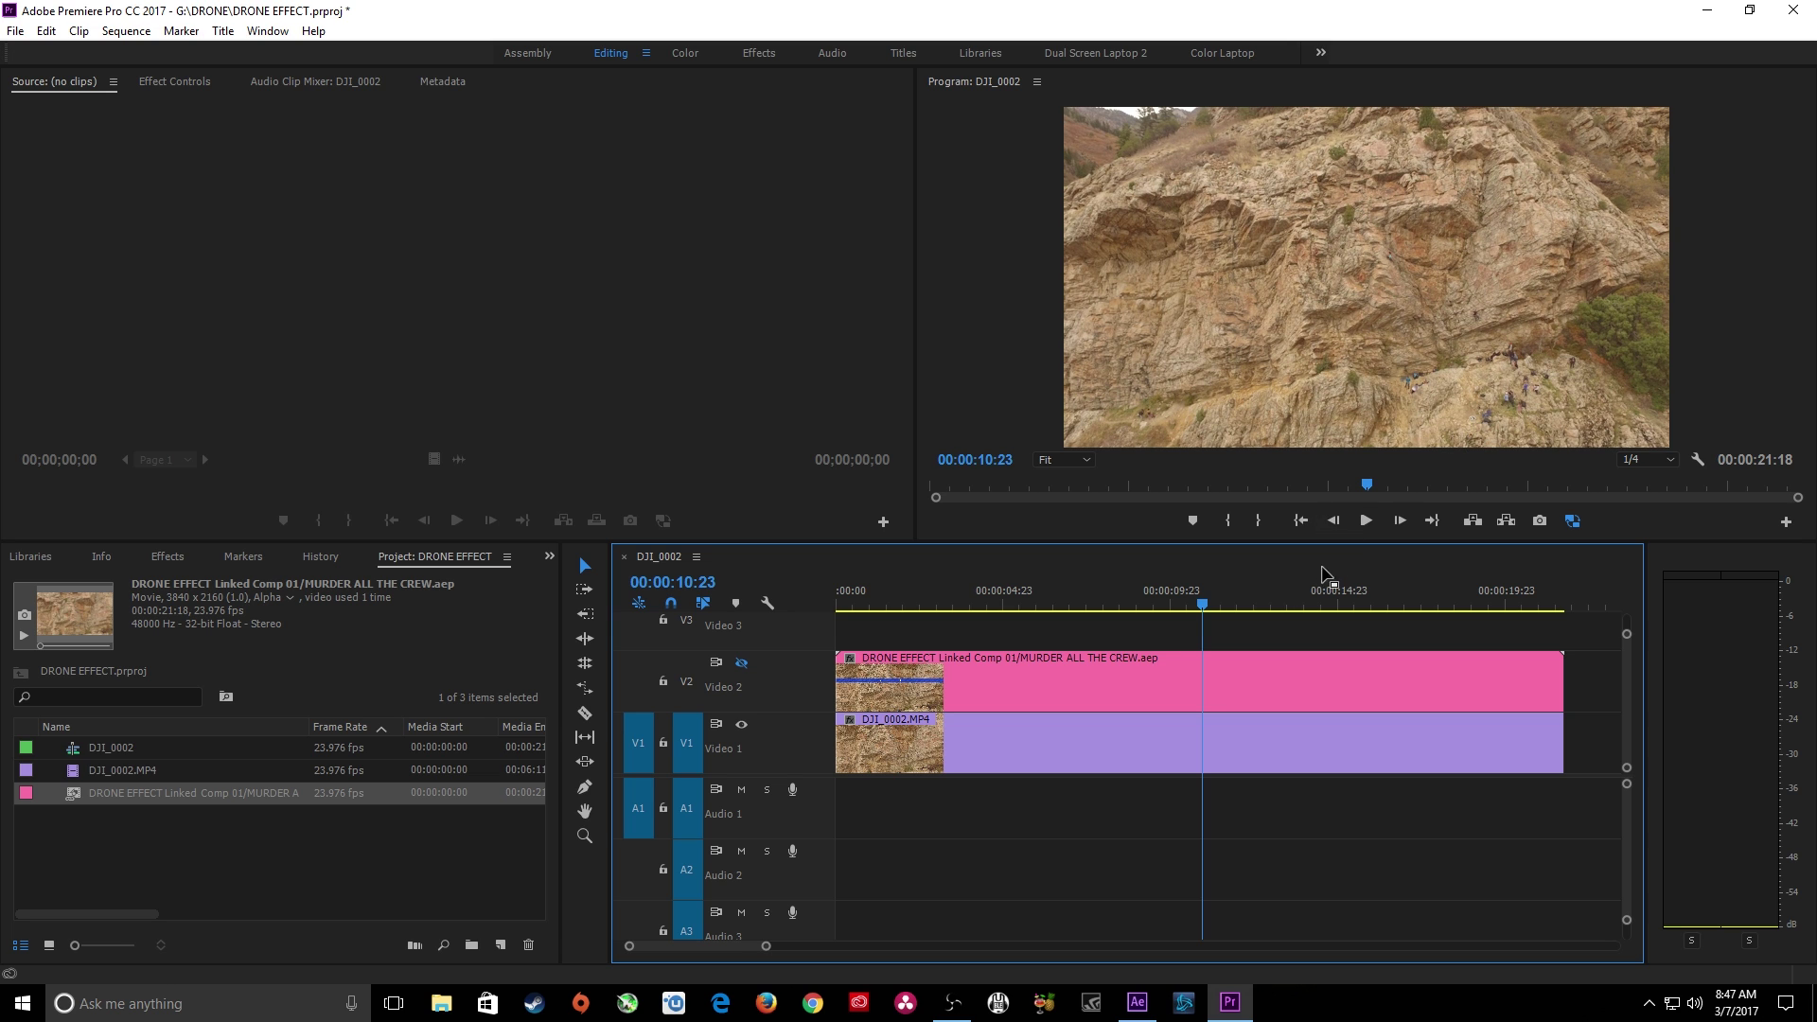
{"action": "left_click", "coordinate": [1194, 609]}
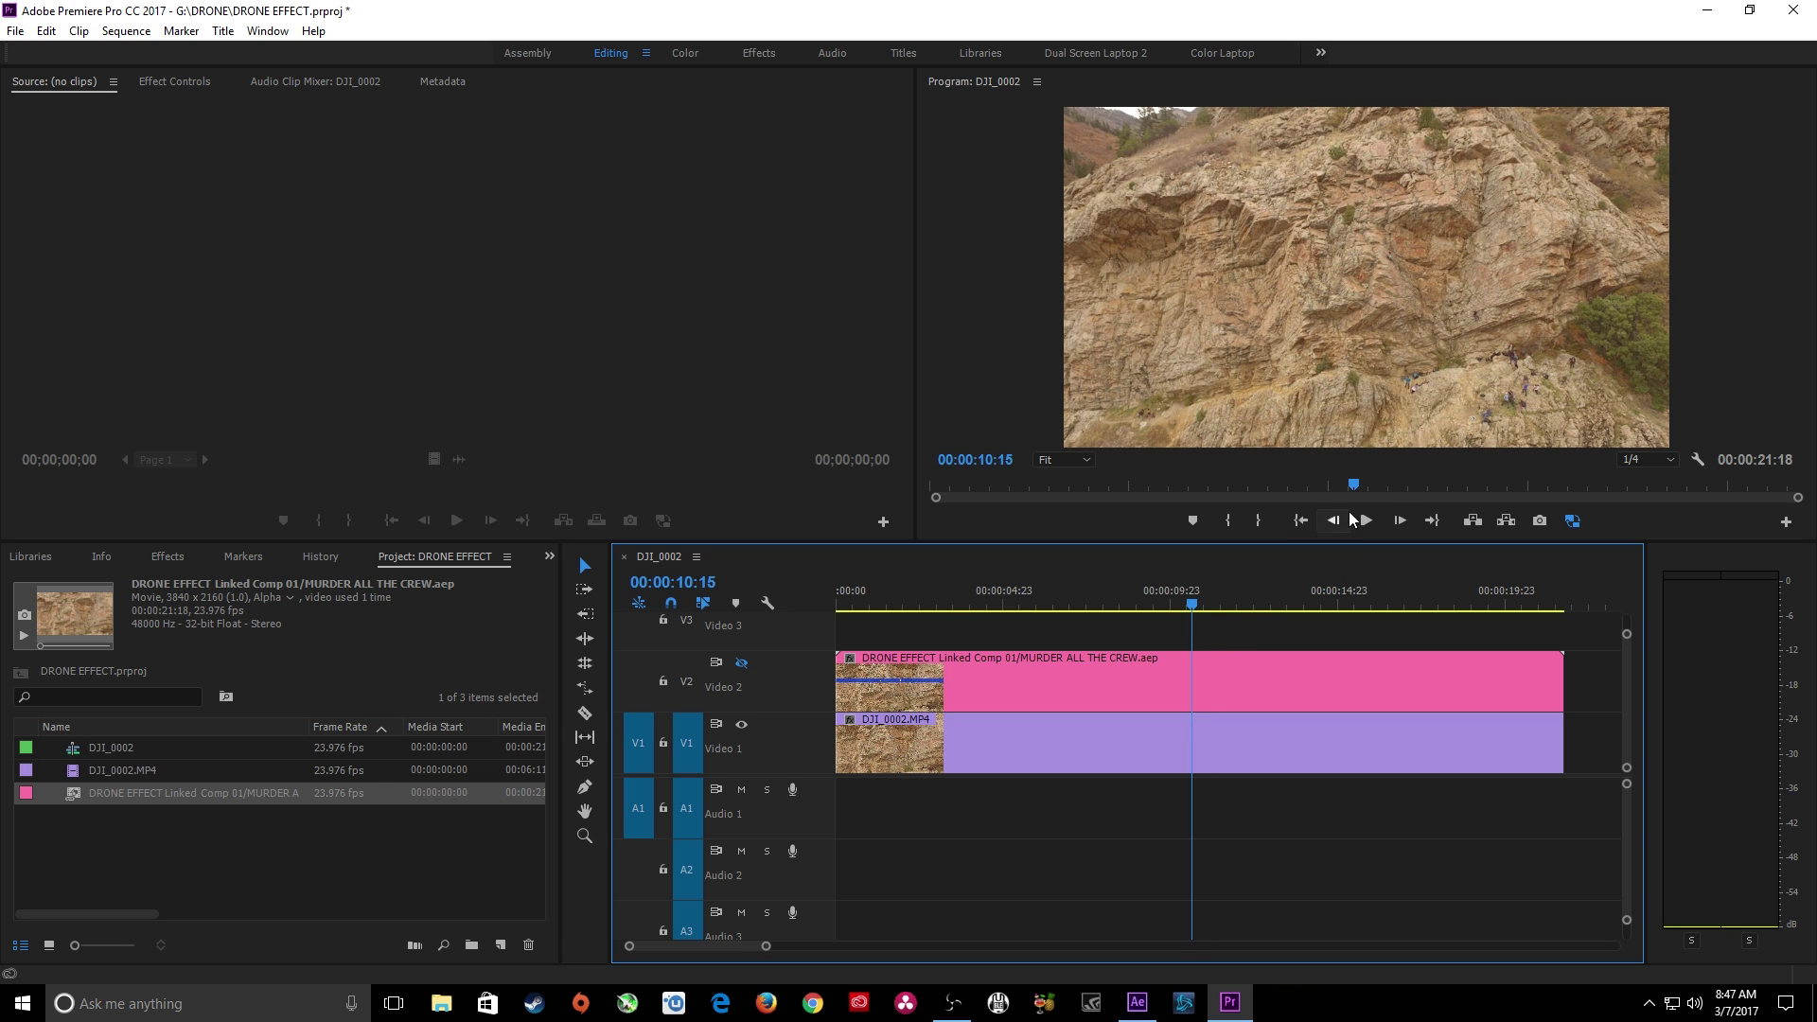
{"action": "left_click", "coordinate": [1149, 605]}
{"action": "left_click", "coordinate": [1143, 604]}
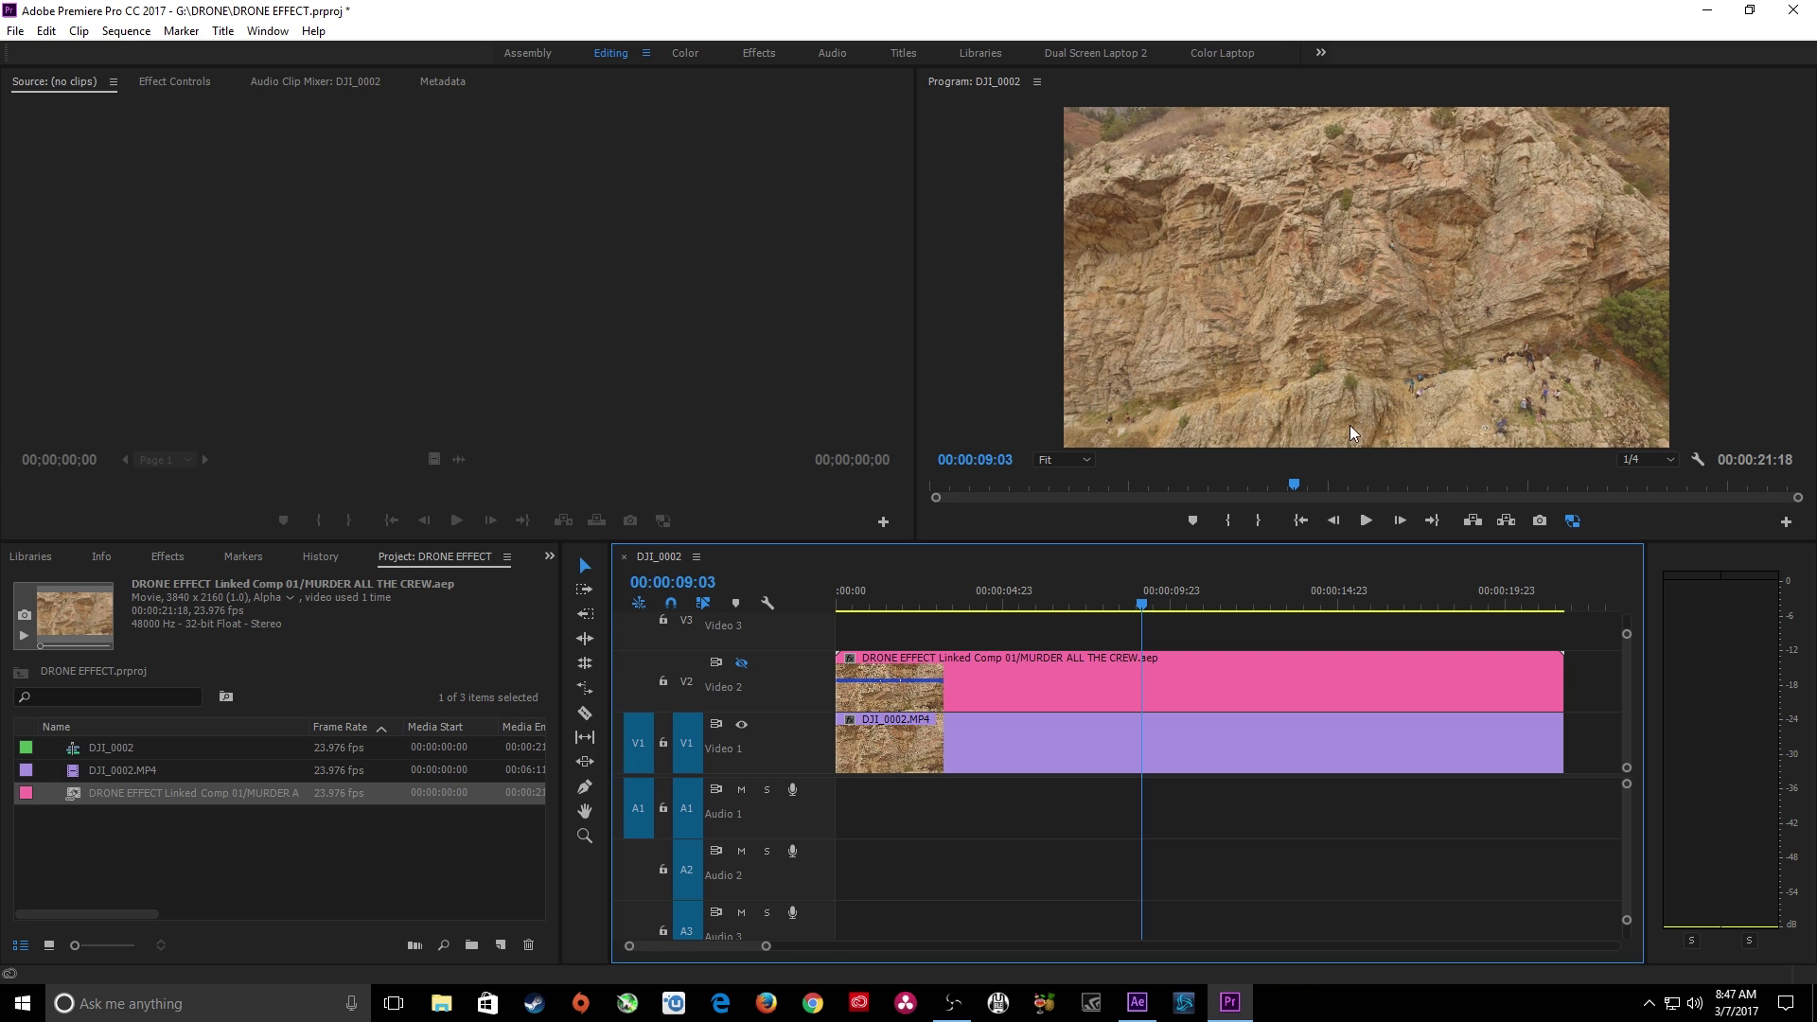
Export the current frame as a DPX still named WALL into the DRONE folder on the STUFF (G:) drive
{"action": "left_click", "coordinate": [1538, 521]}
{"action": "key", "text": "Tab"}
{"action": "key", "text": "Down"}
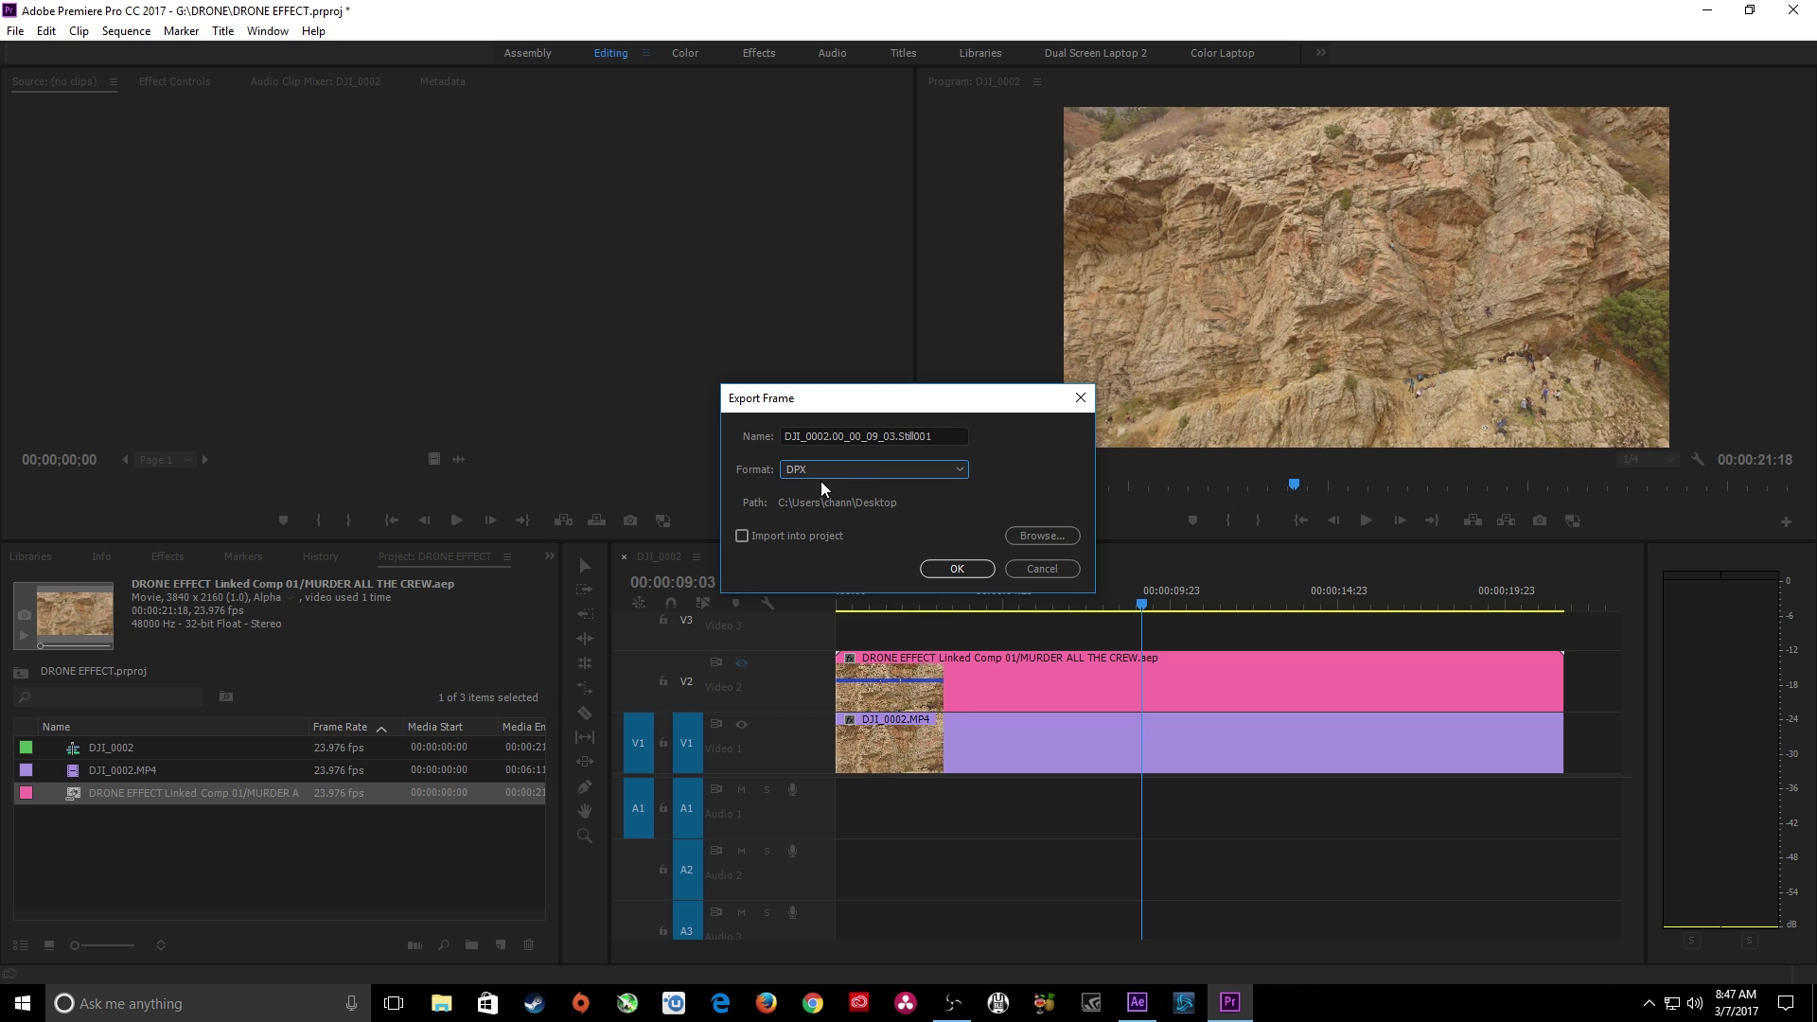
{"action": "left_click_drag", "start_coordinate": [935, 436], "coordinate": [784, 443]}
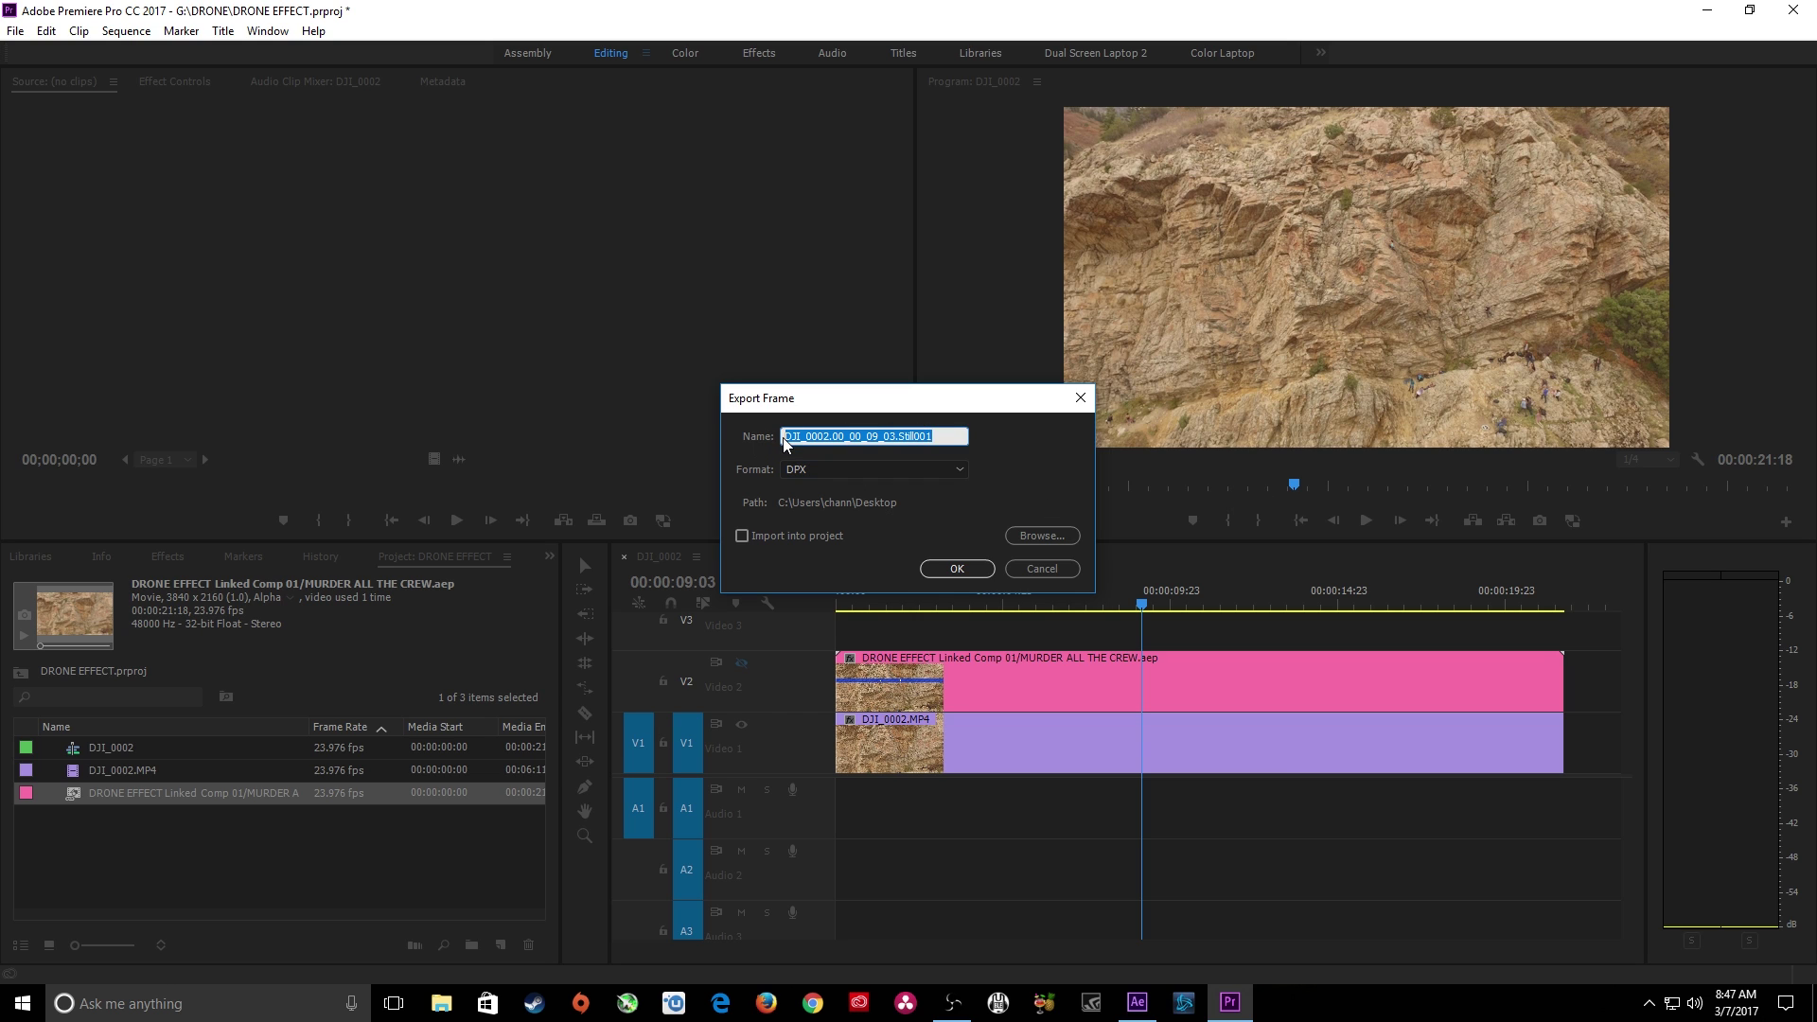
{"action": "type", "text": "WALL"}
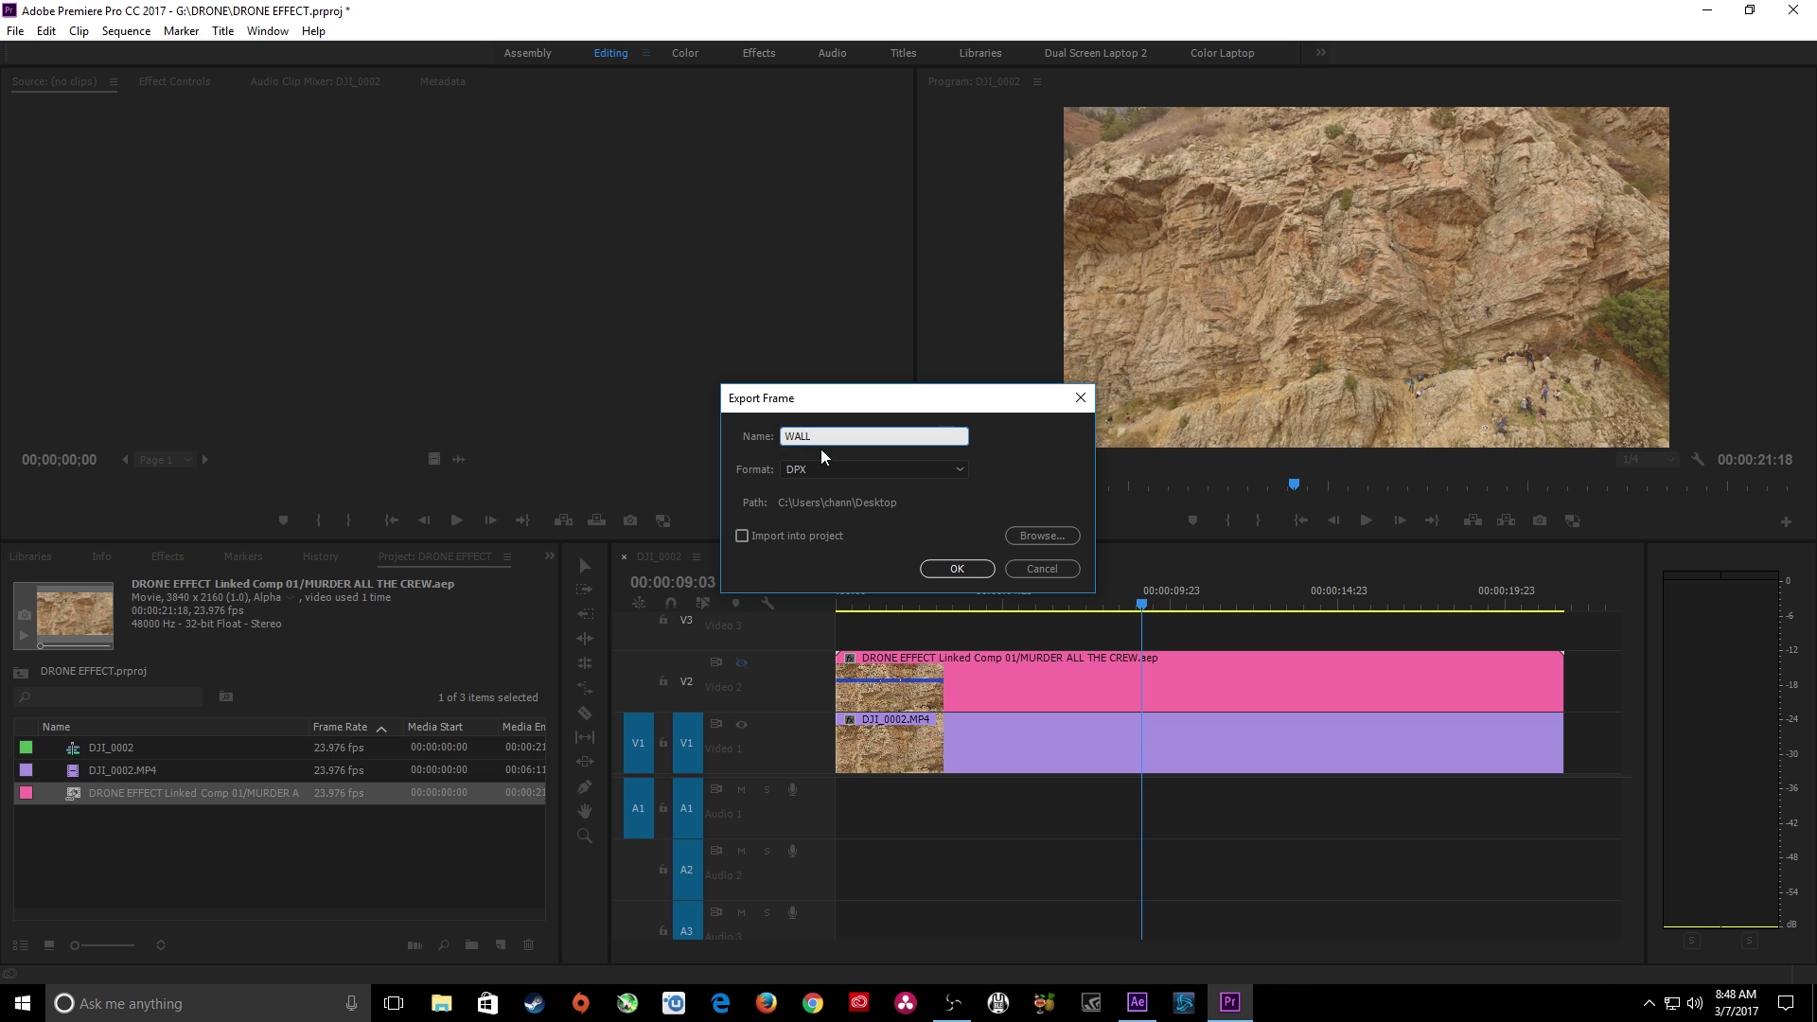
{"action": "left_click", "coordinate": [1039, 536]}
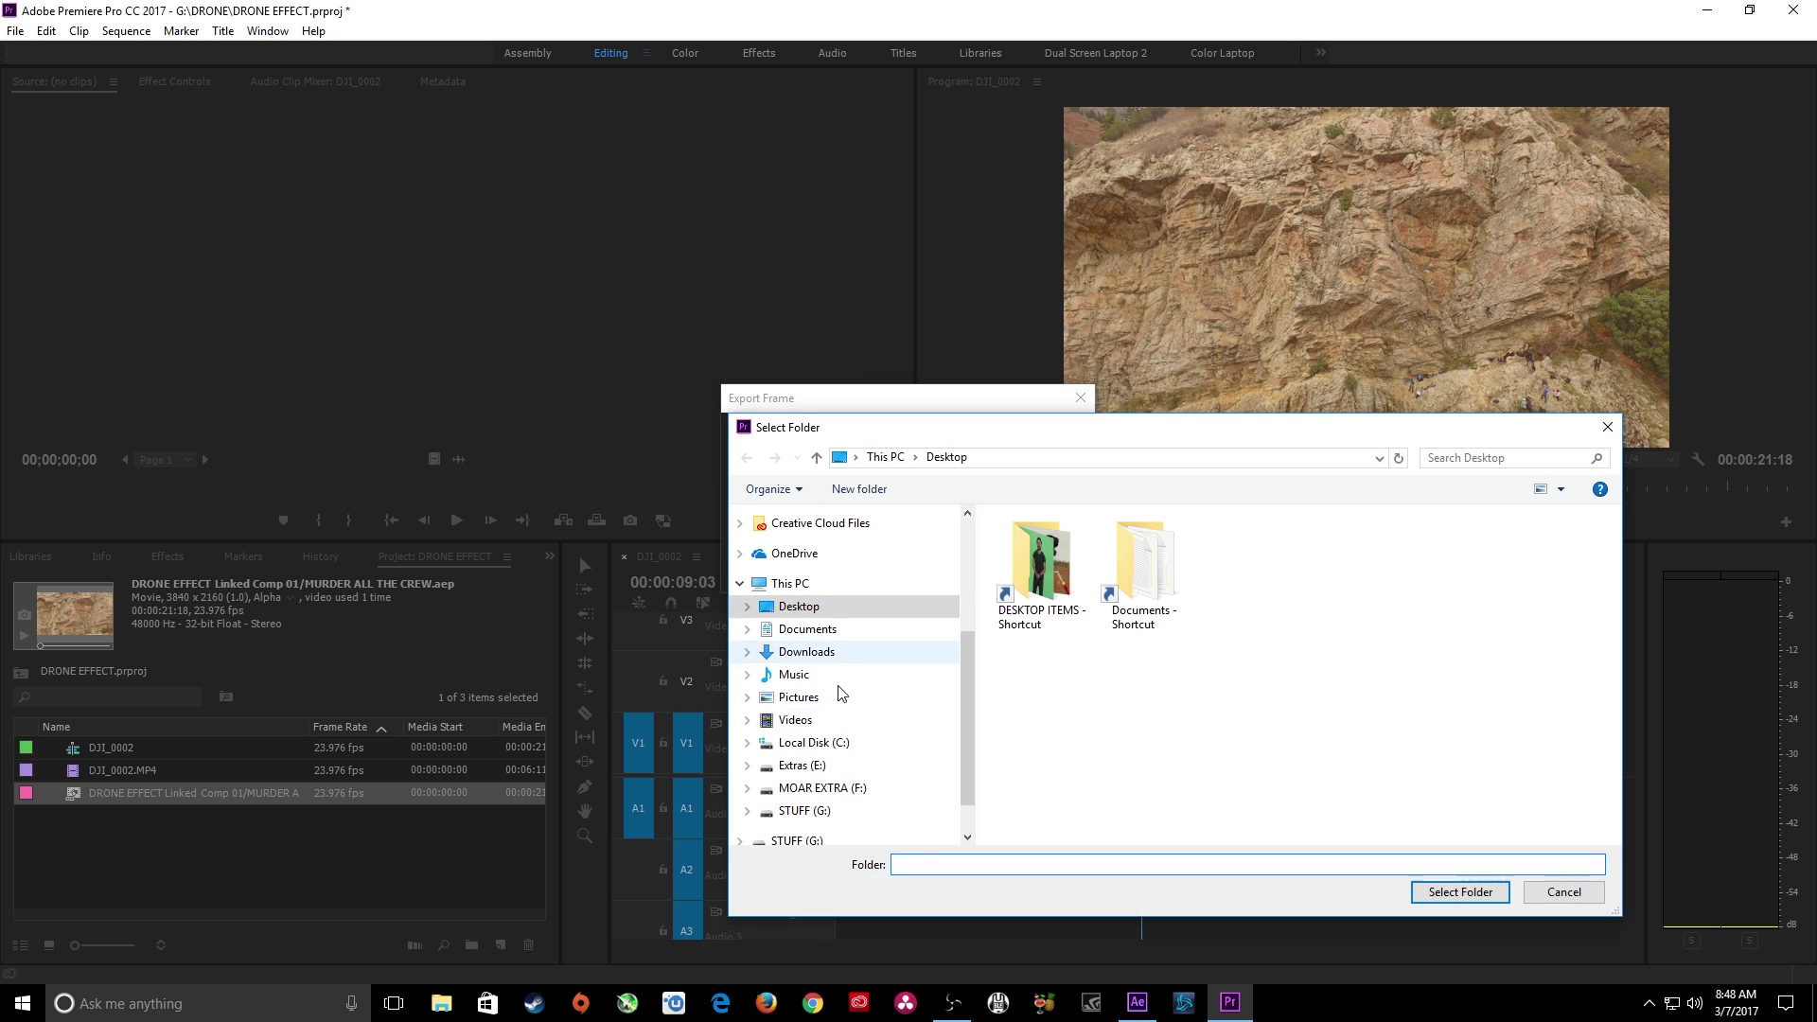
{"action": "left_click", "coordinate": [804, 810]}
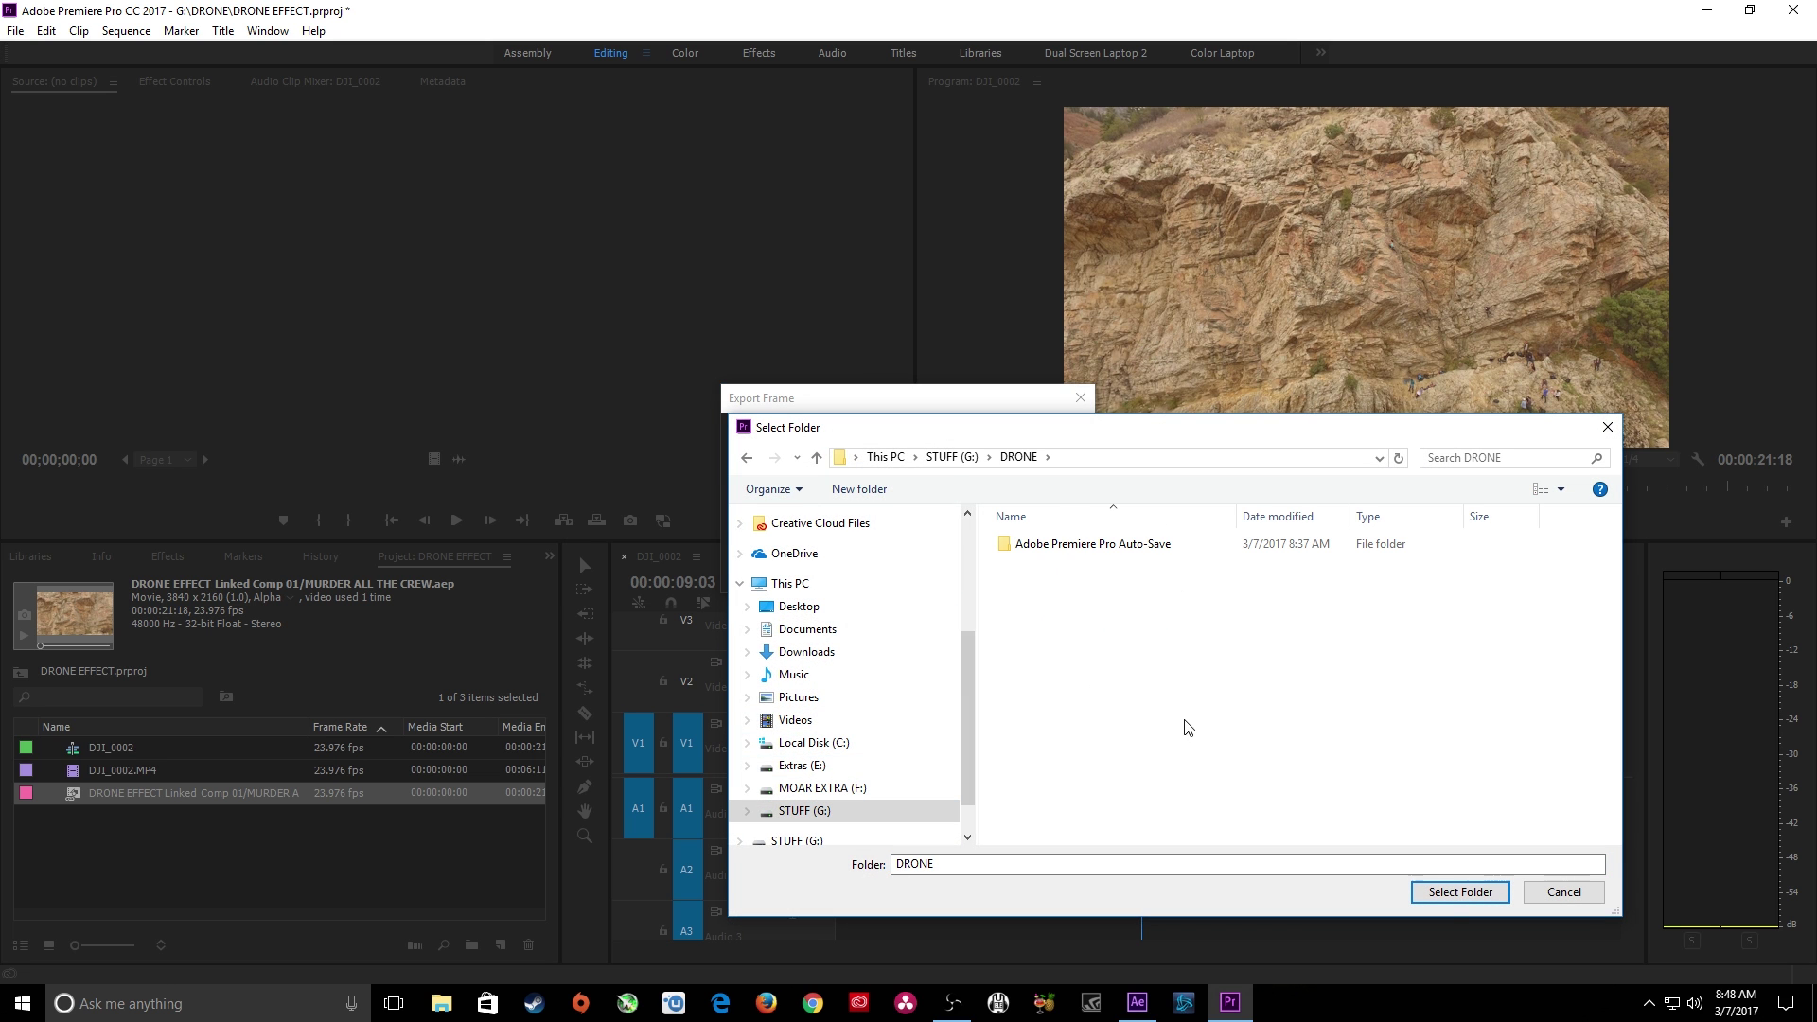
{"action": "left_click", "coordinate": [1457, 894]}
{"action": "left_click", "coordinate": [956, 568]}
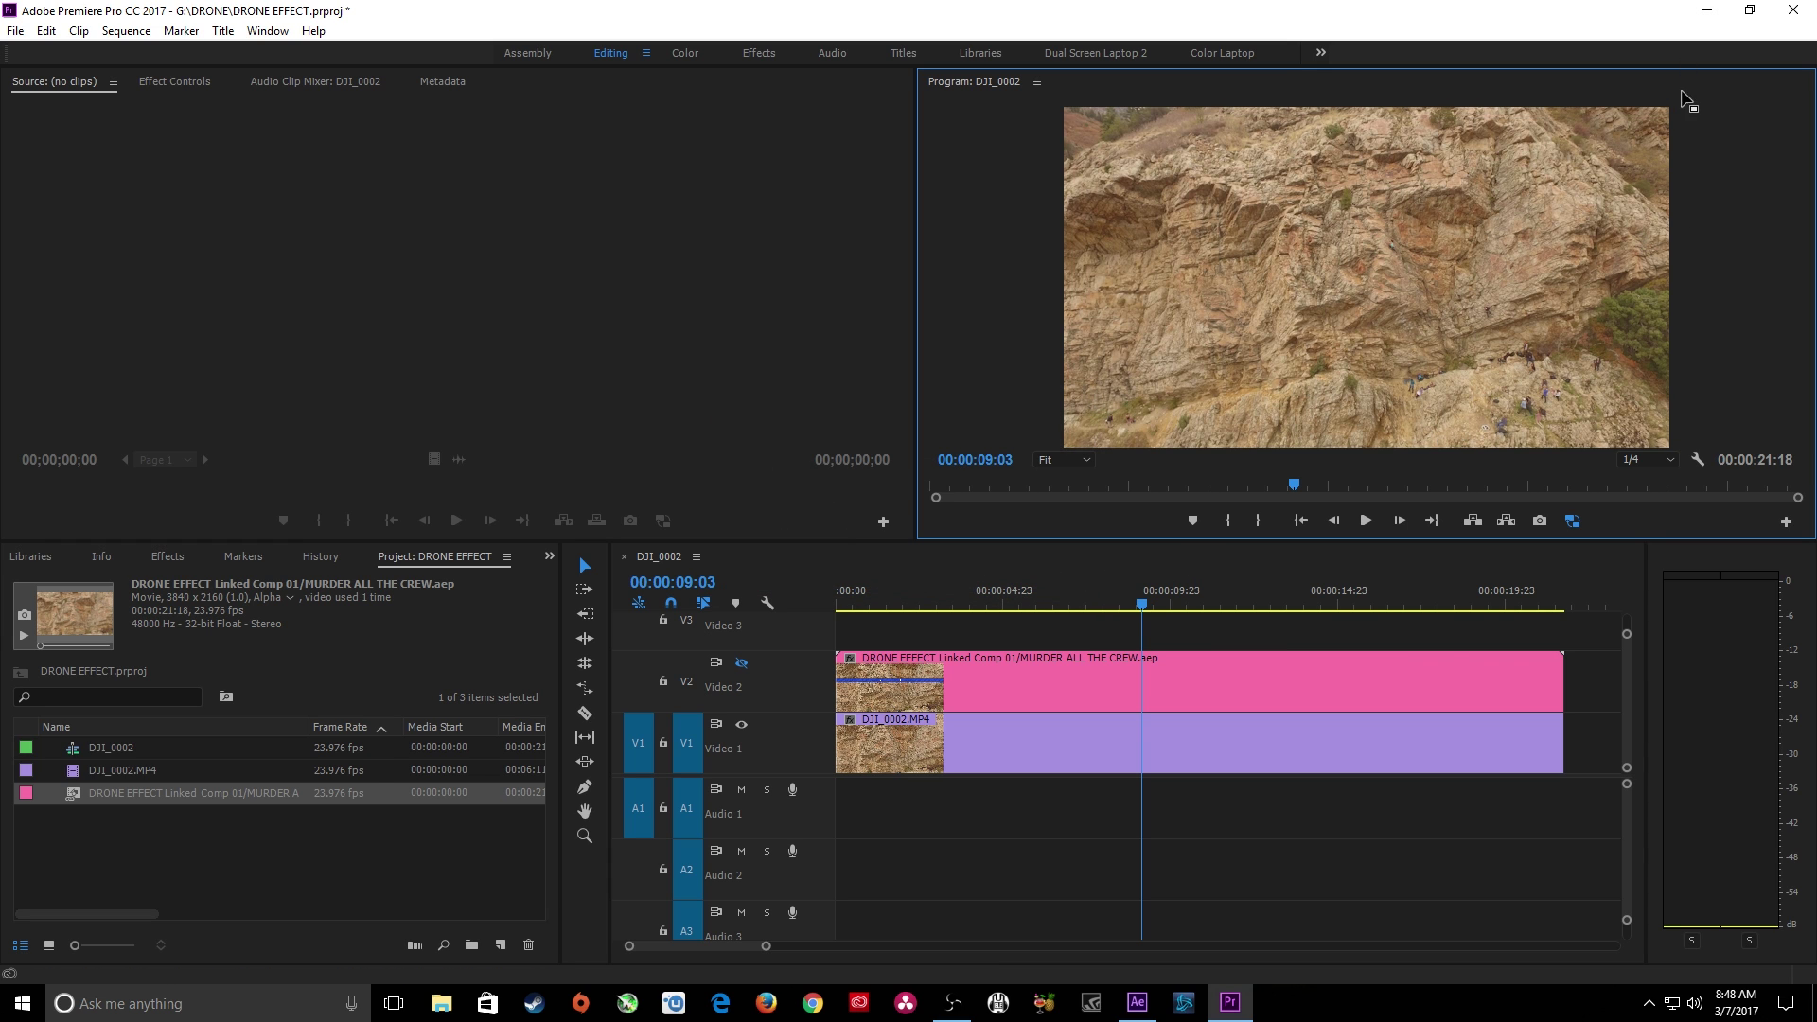
Switch to Photoshop and save the opened WALL.dpx image as WALL.cin in Cineon format in the DRONE folder, overwriting the existing file
{"action": "left_click", "coordinate": [1708, 10]}
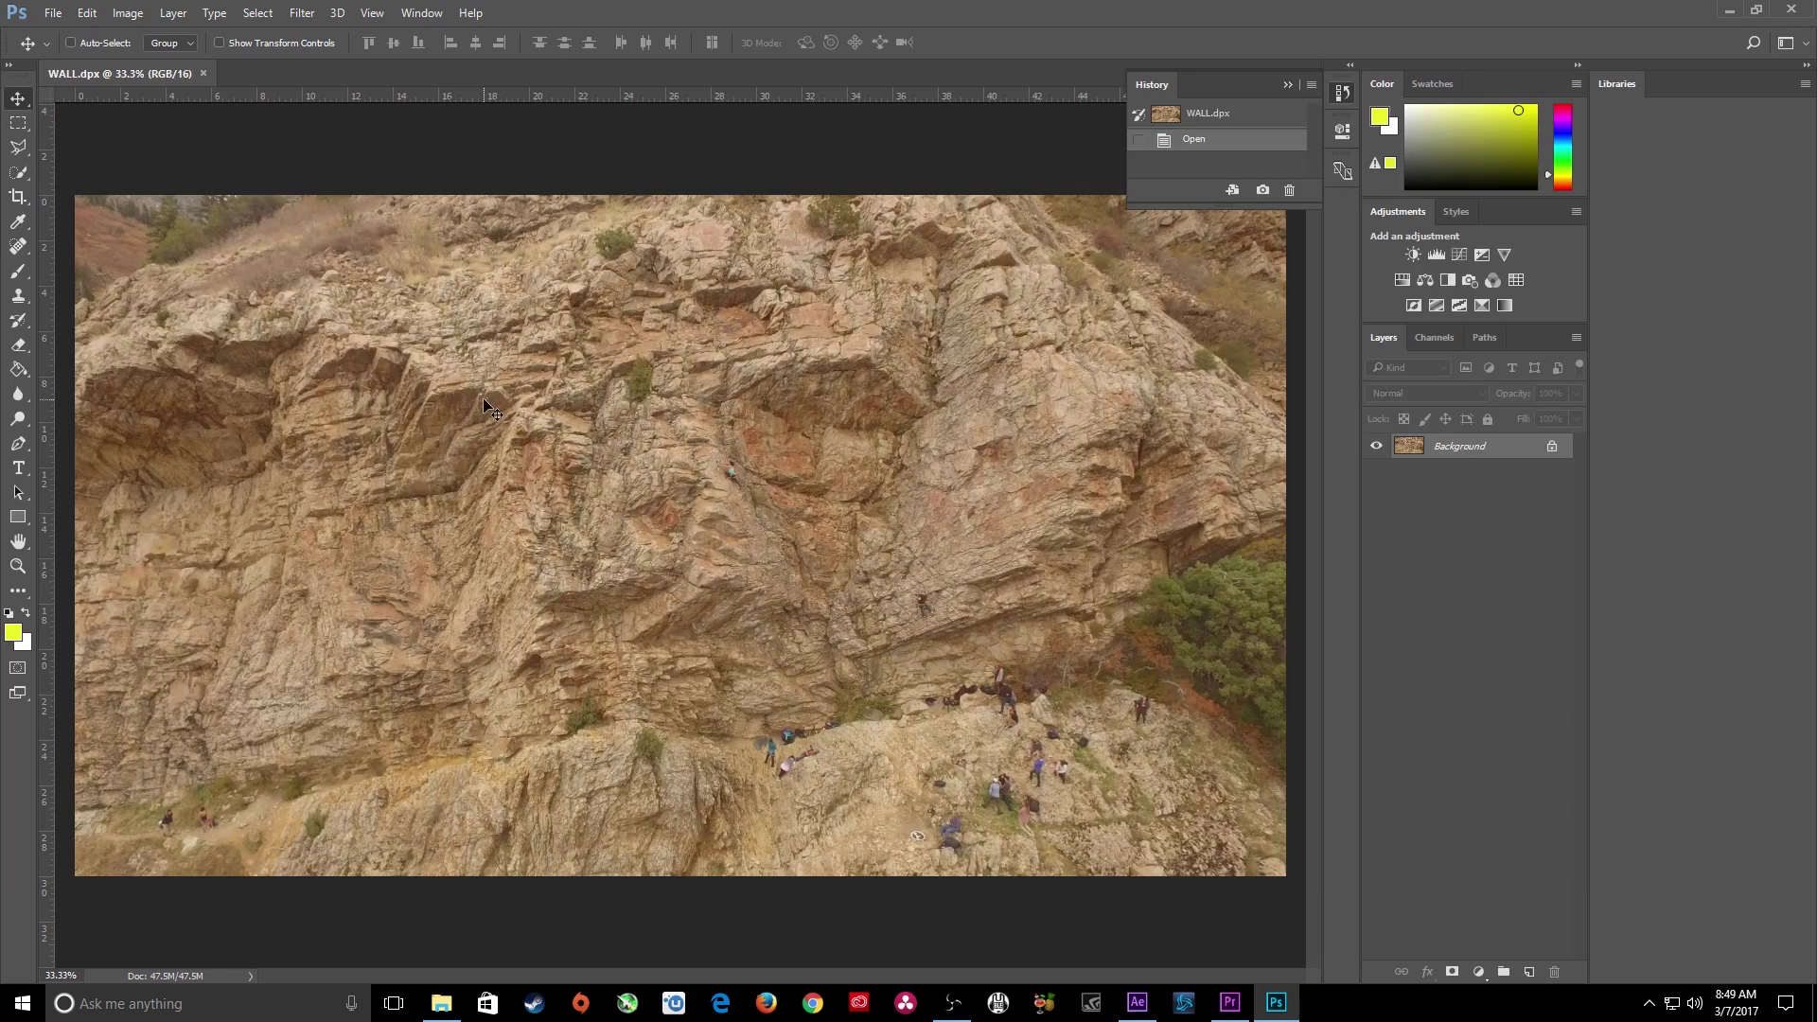
{"action": "left_click", "coordinate": [53, 13]}
{"action": "left_click", "coordinate": [53, 12]}
{"action": "left_click", "coordinate": [125, 214]}
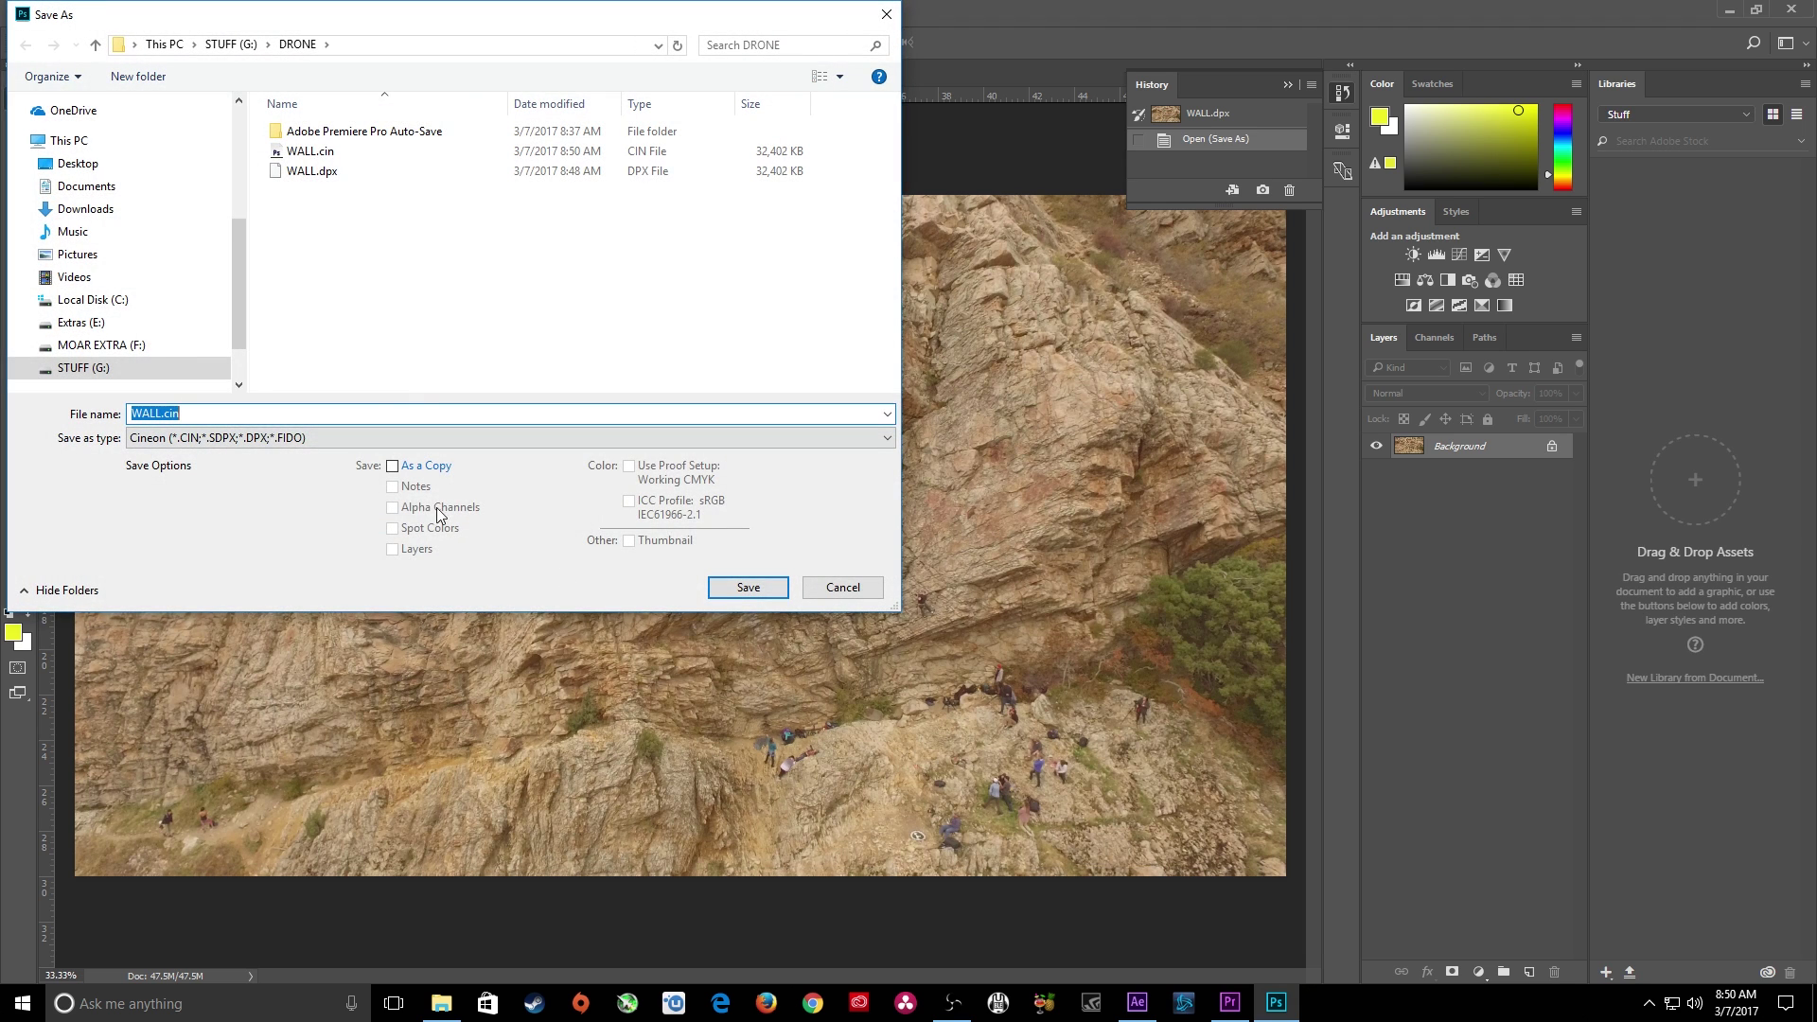
{"action": "left_click", "coordinate": [263, 437]}
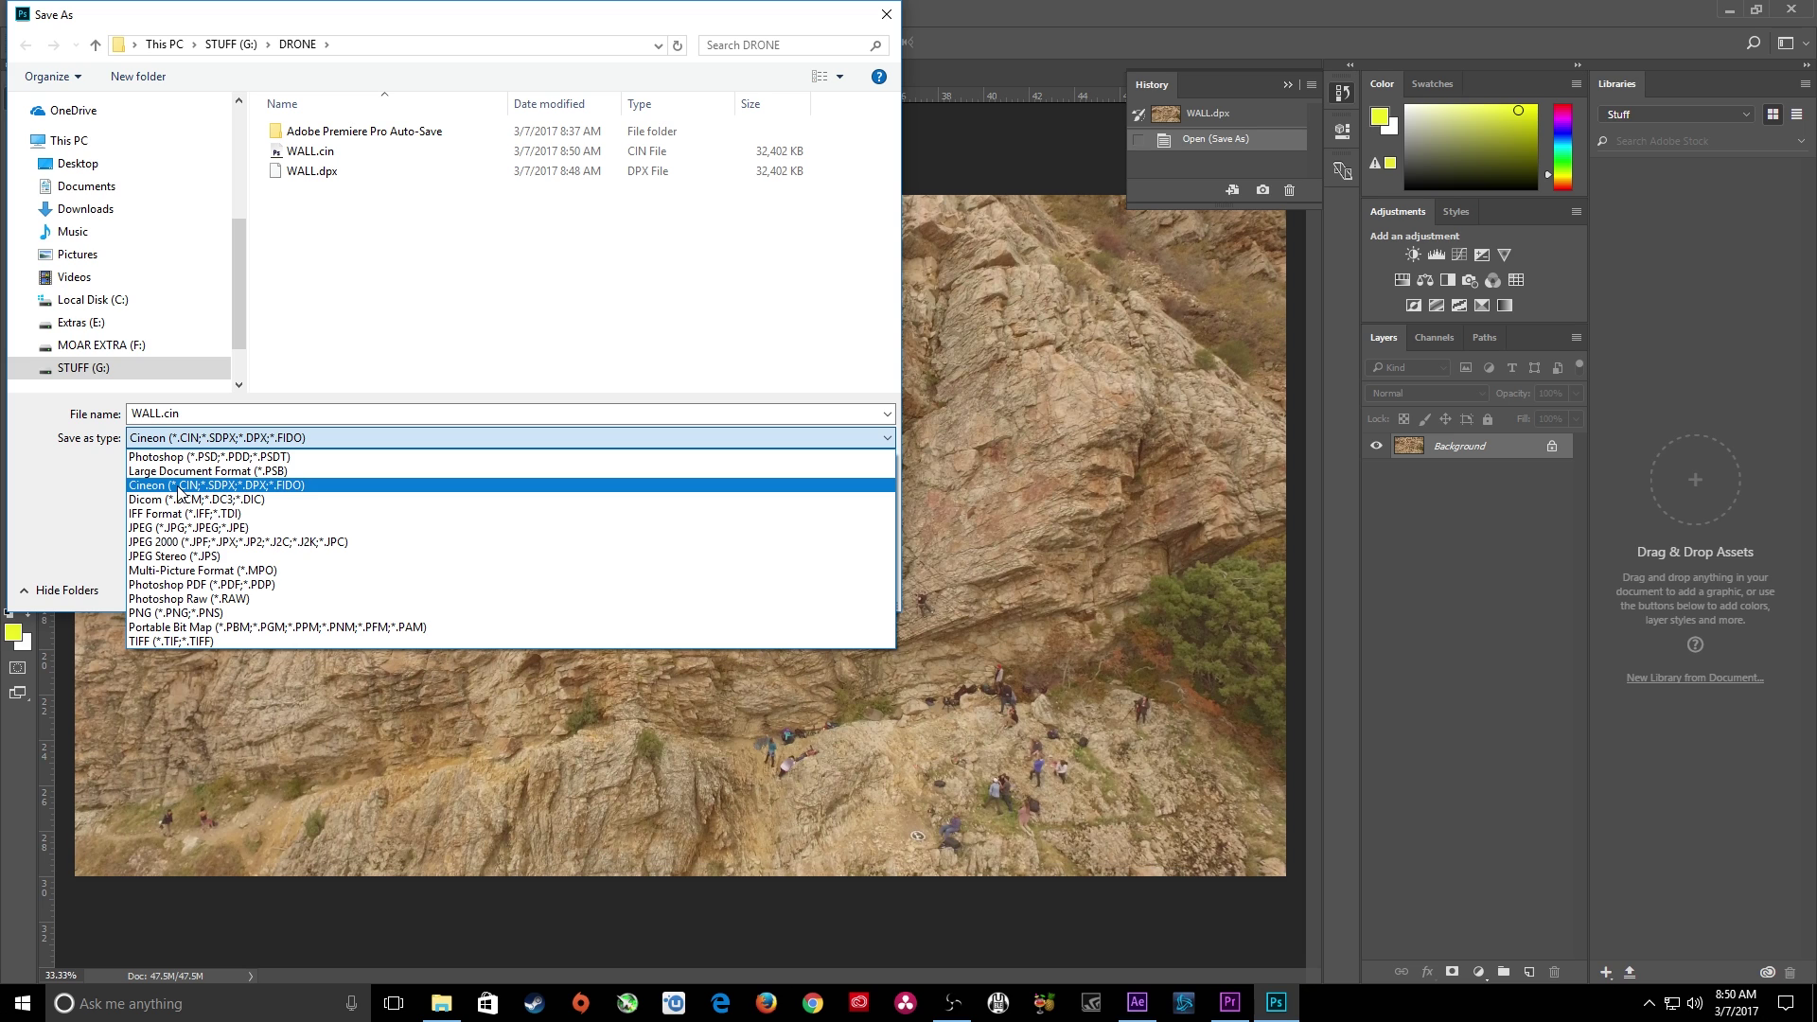
{"action": "left_click", "coordinate": [374, 317]}
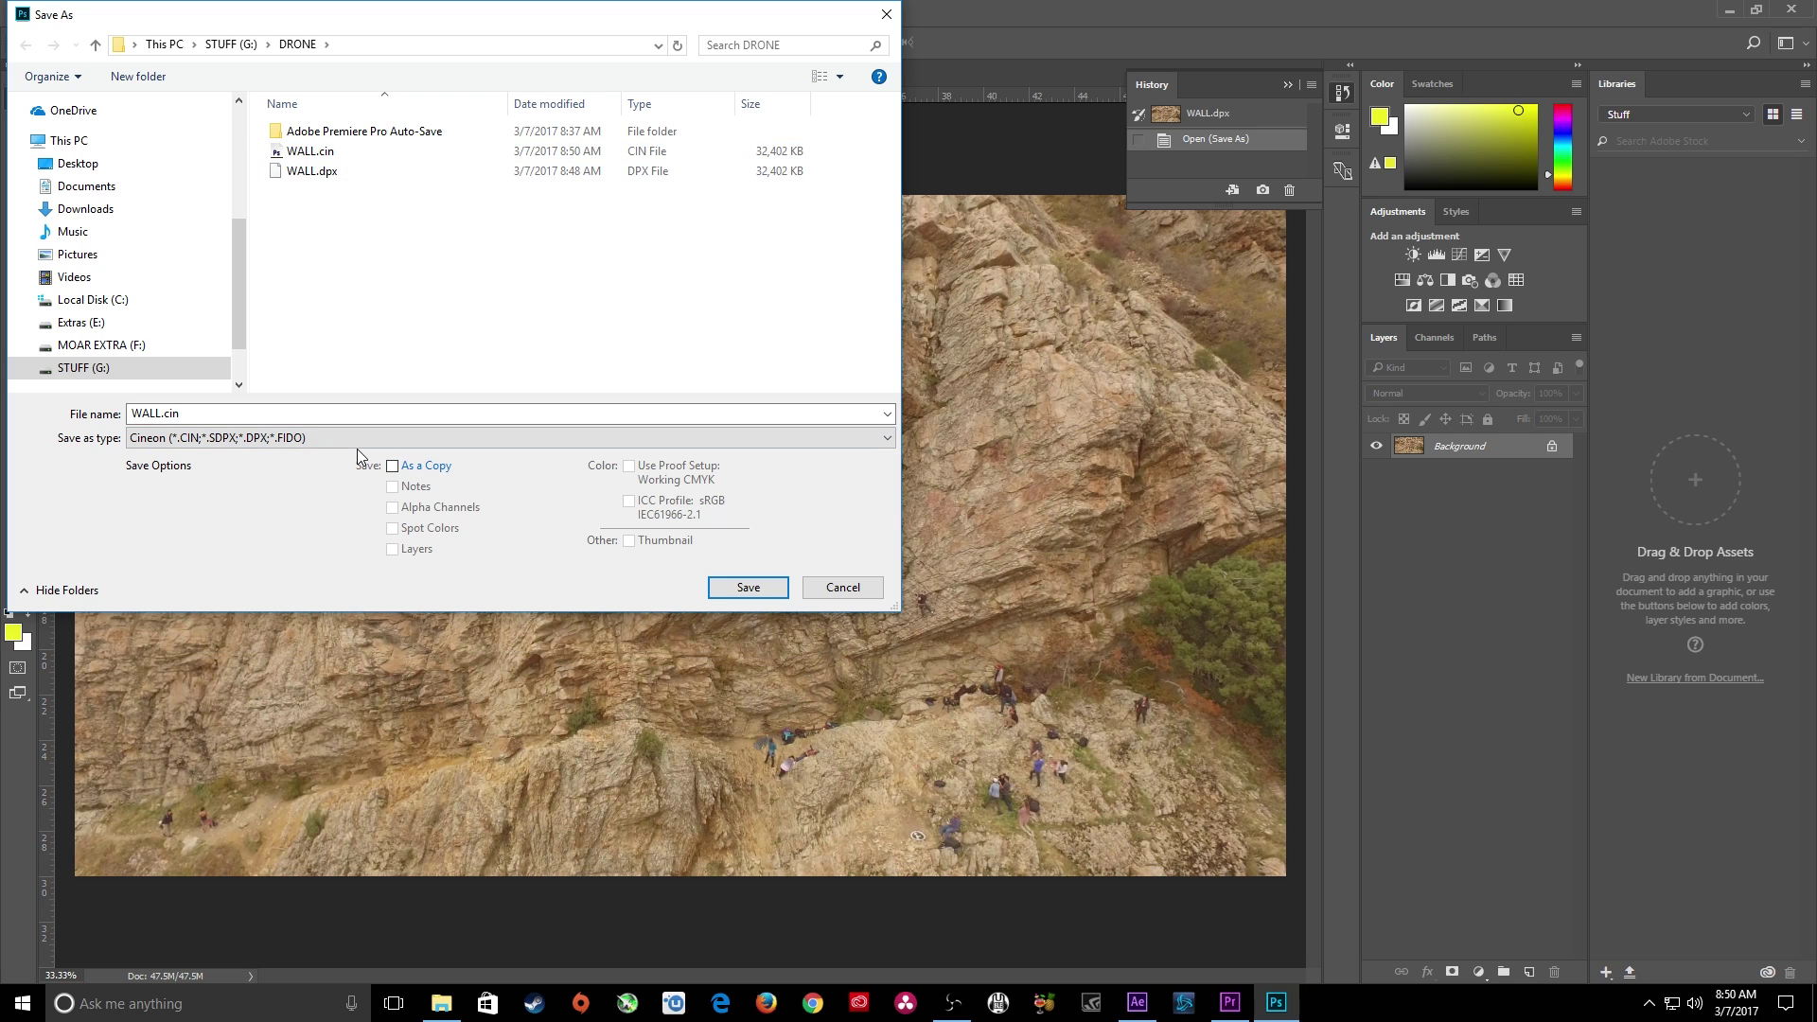
{"action": "left_click", "coordinate": [747, 588]}
{"action": "left_click", "coordinate": [942, 502]}
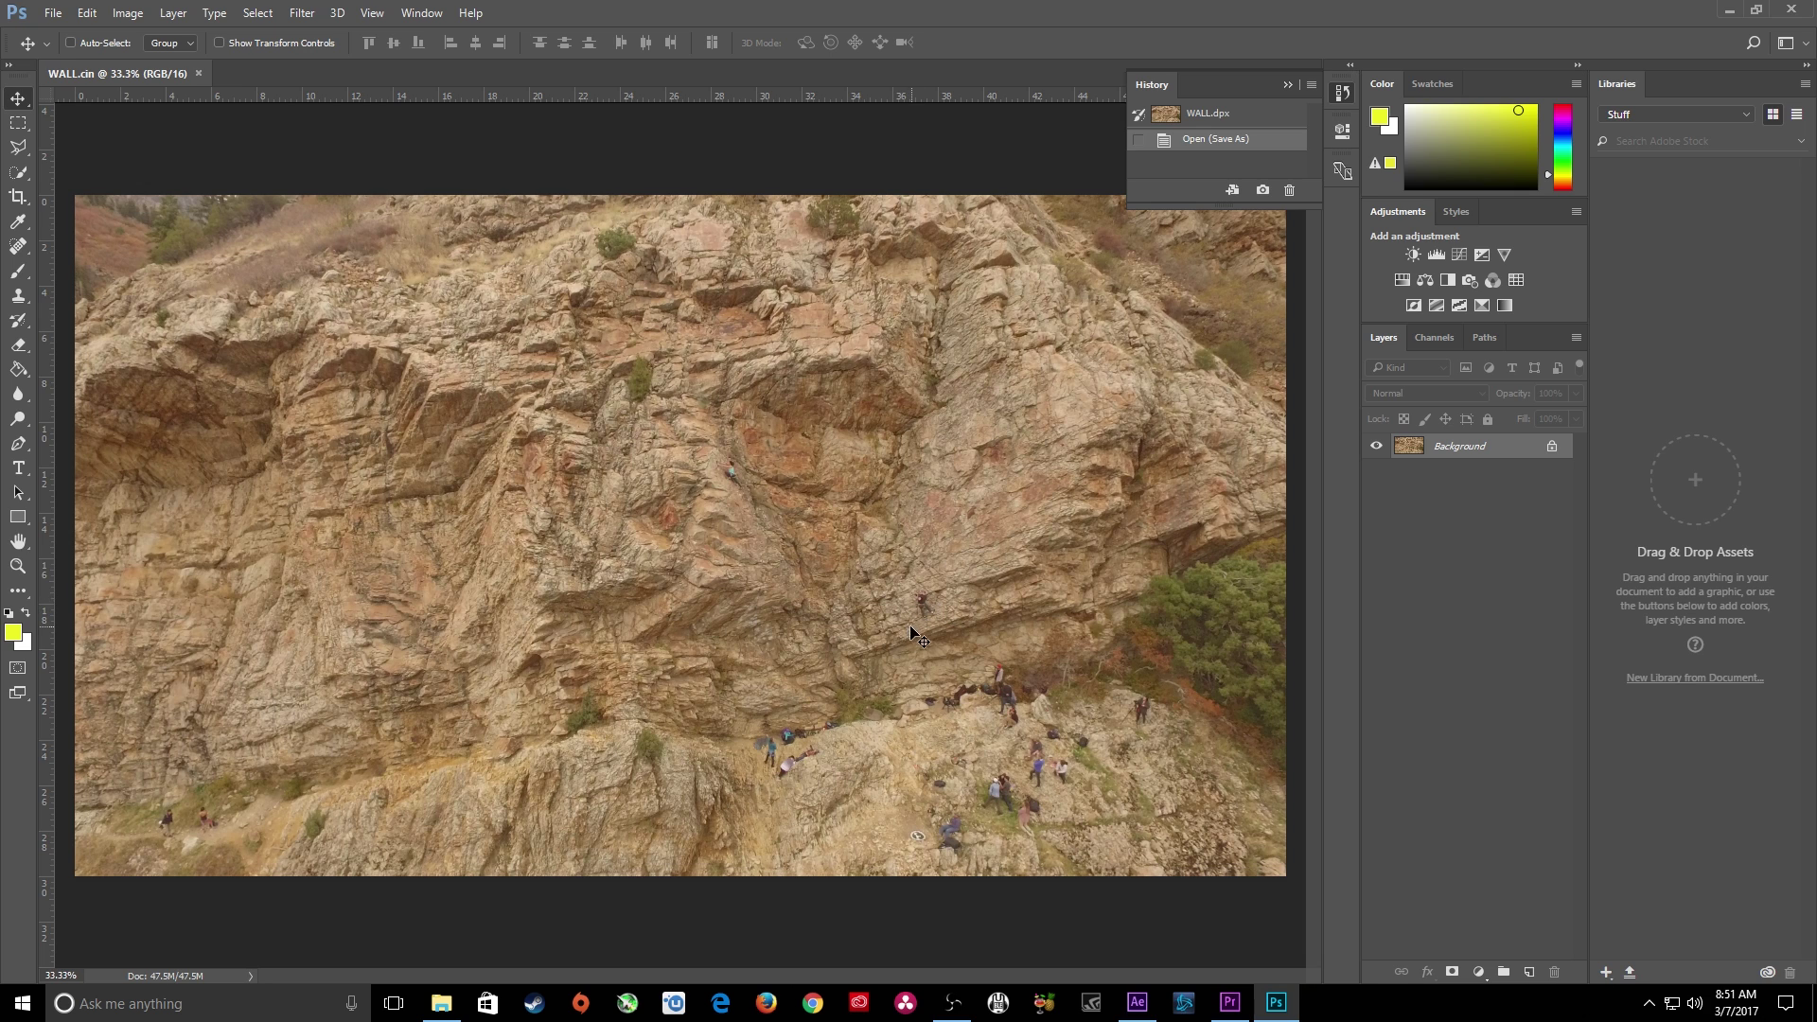
Outline the dark-shirted climber on the lower rock face with the Polygonal Lasso
{"action": "key", "text": "w"}
{"action": "left_click", "coordinate": [18, 149]}
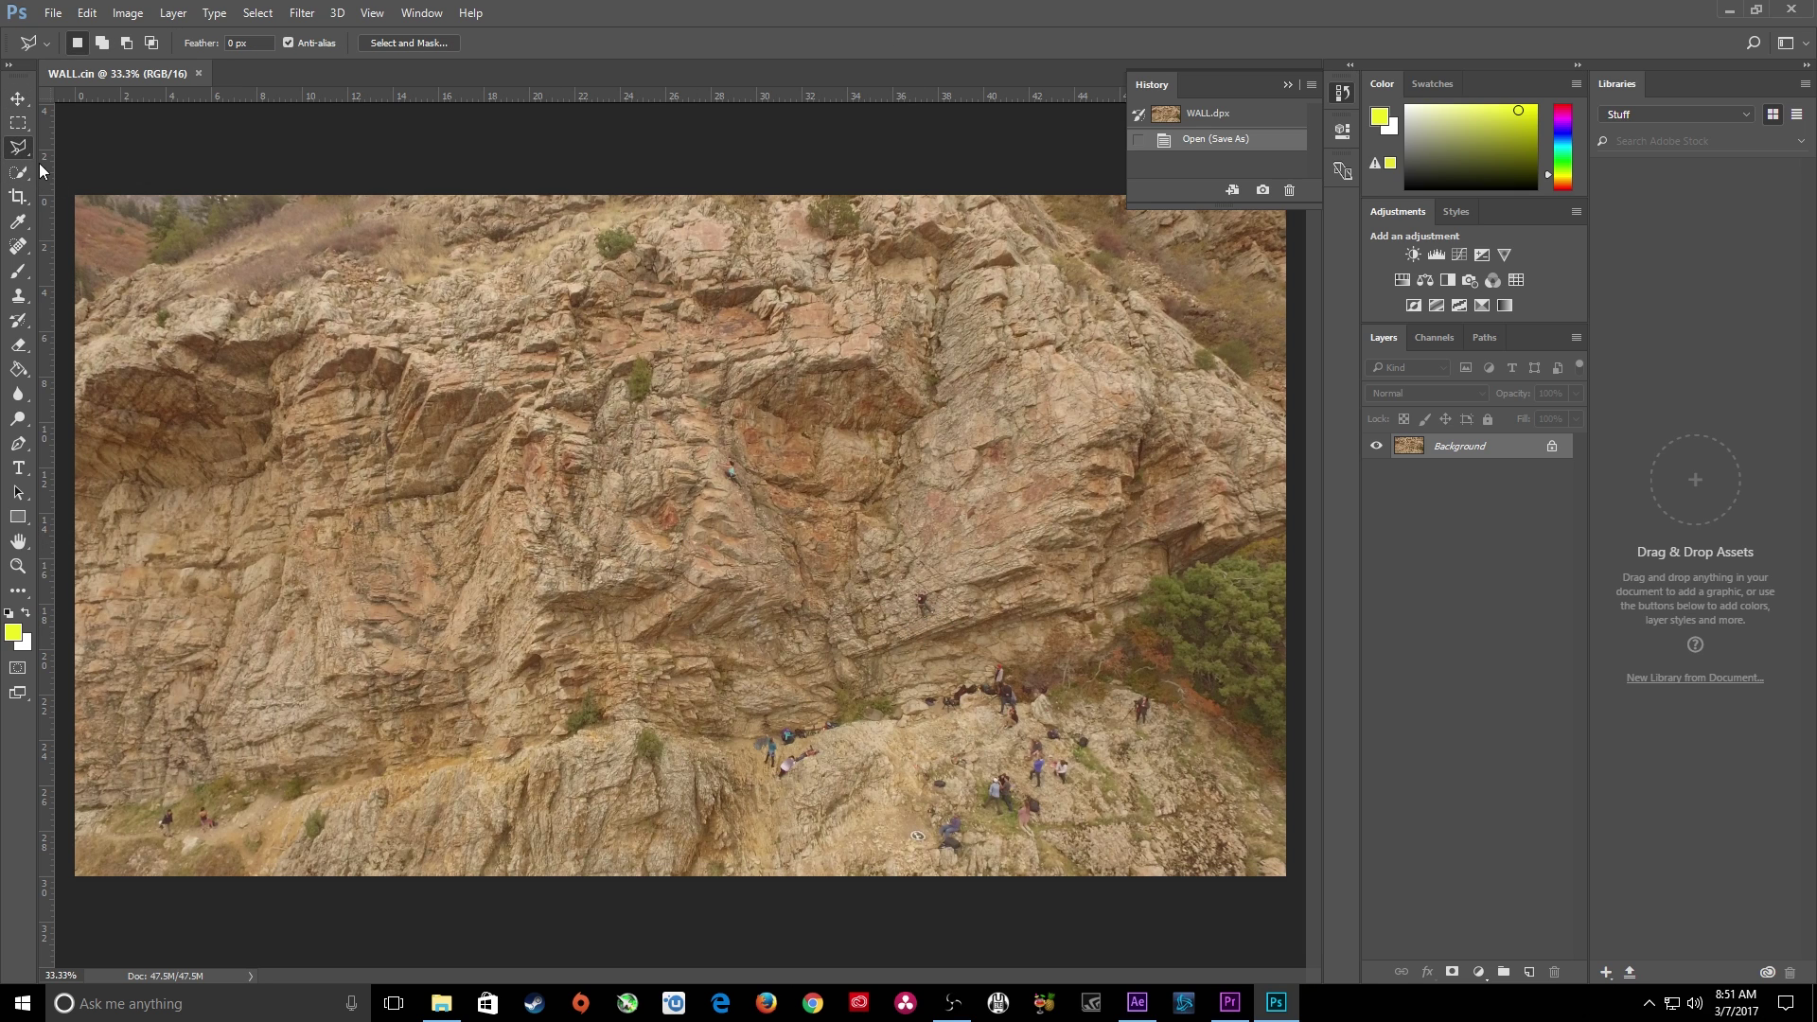
{"action": "left_click_drag", "start_coordinate": [19, 149], "coordinate": [85, 162]}
{"action": "scroll", "coordinate": [929, 610], "scroll_direction": "up", "scroll_amount": 5}
{"action": "scroll", "coordinate": [929, 609], "scroll_direction": "up", "scroll_amount": 7}
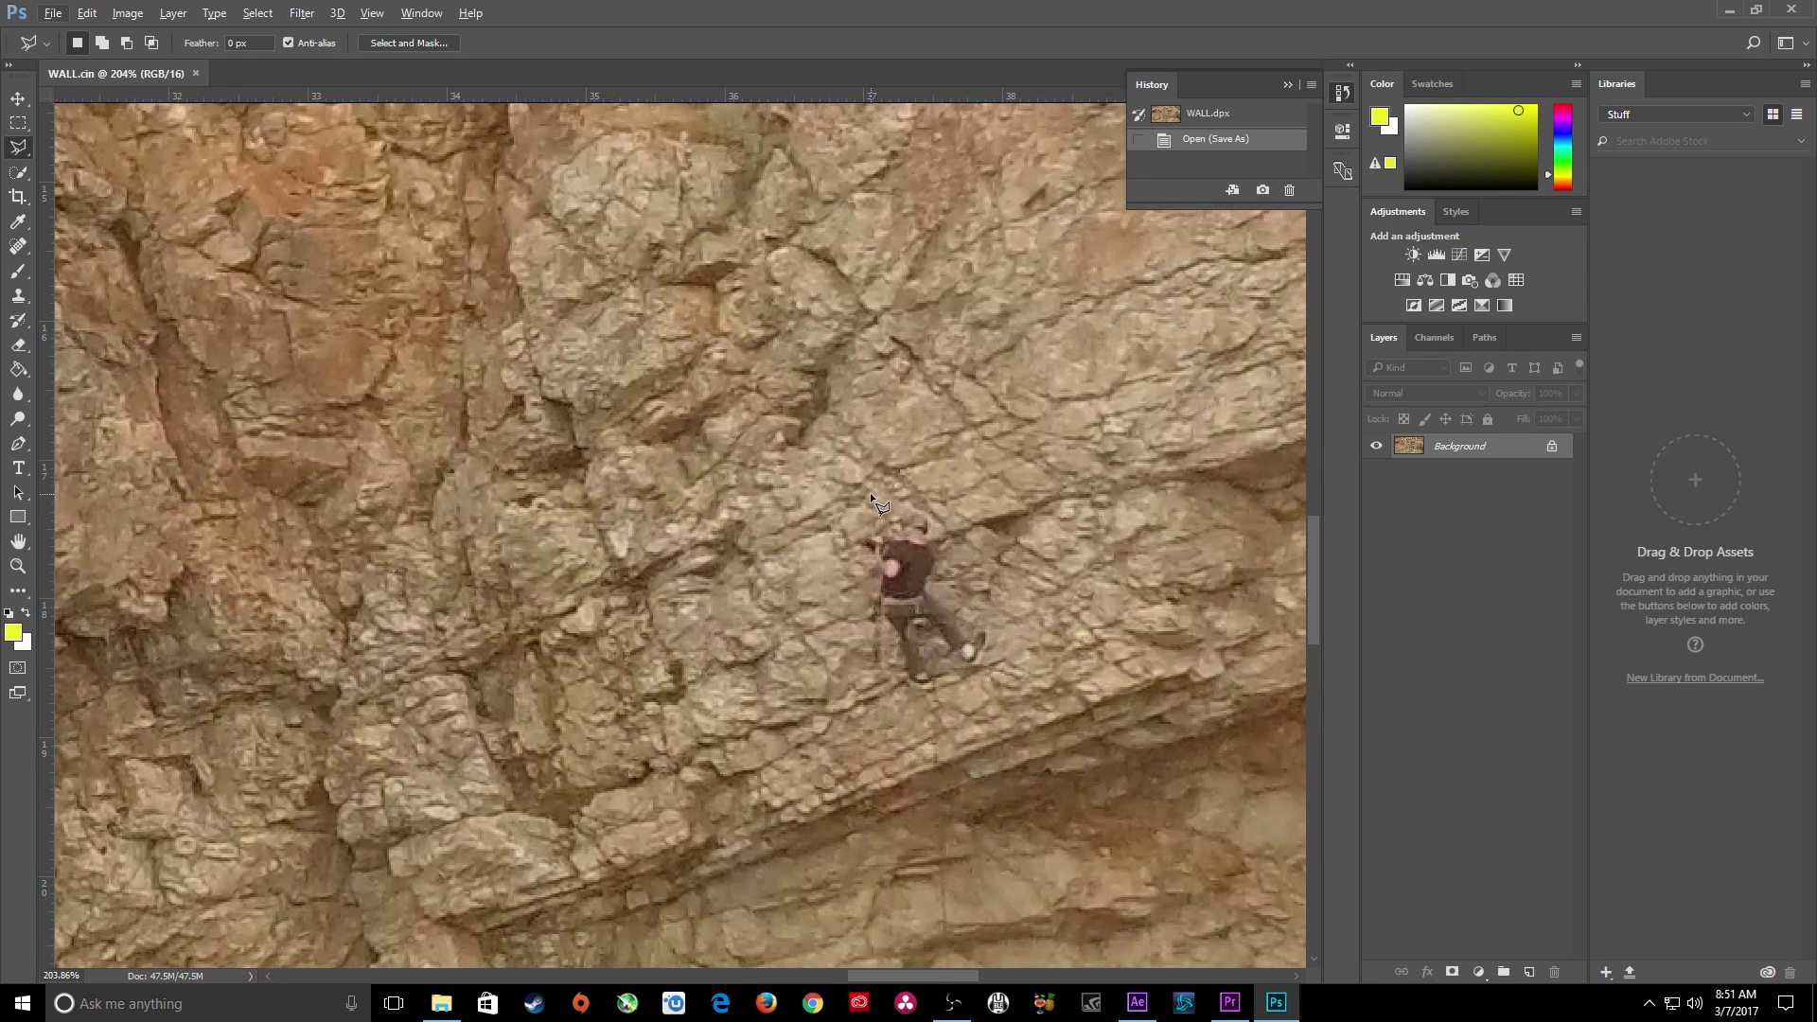
{"action": "left_click", "coordinate": [832, 545]}
{"action": "left_click", "coordinate": [832, 548]}
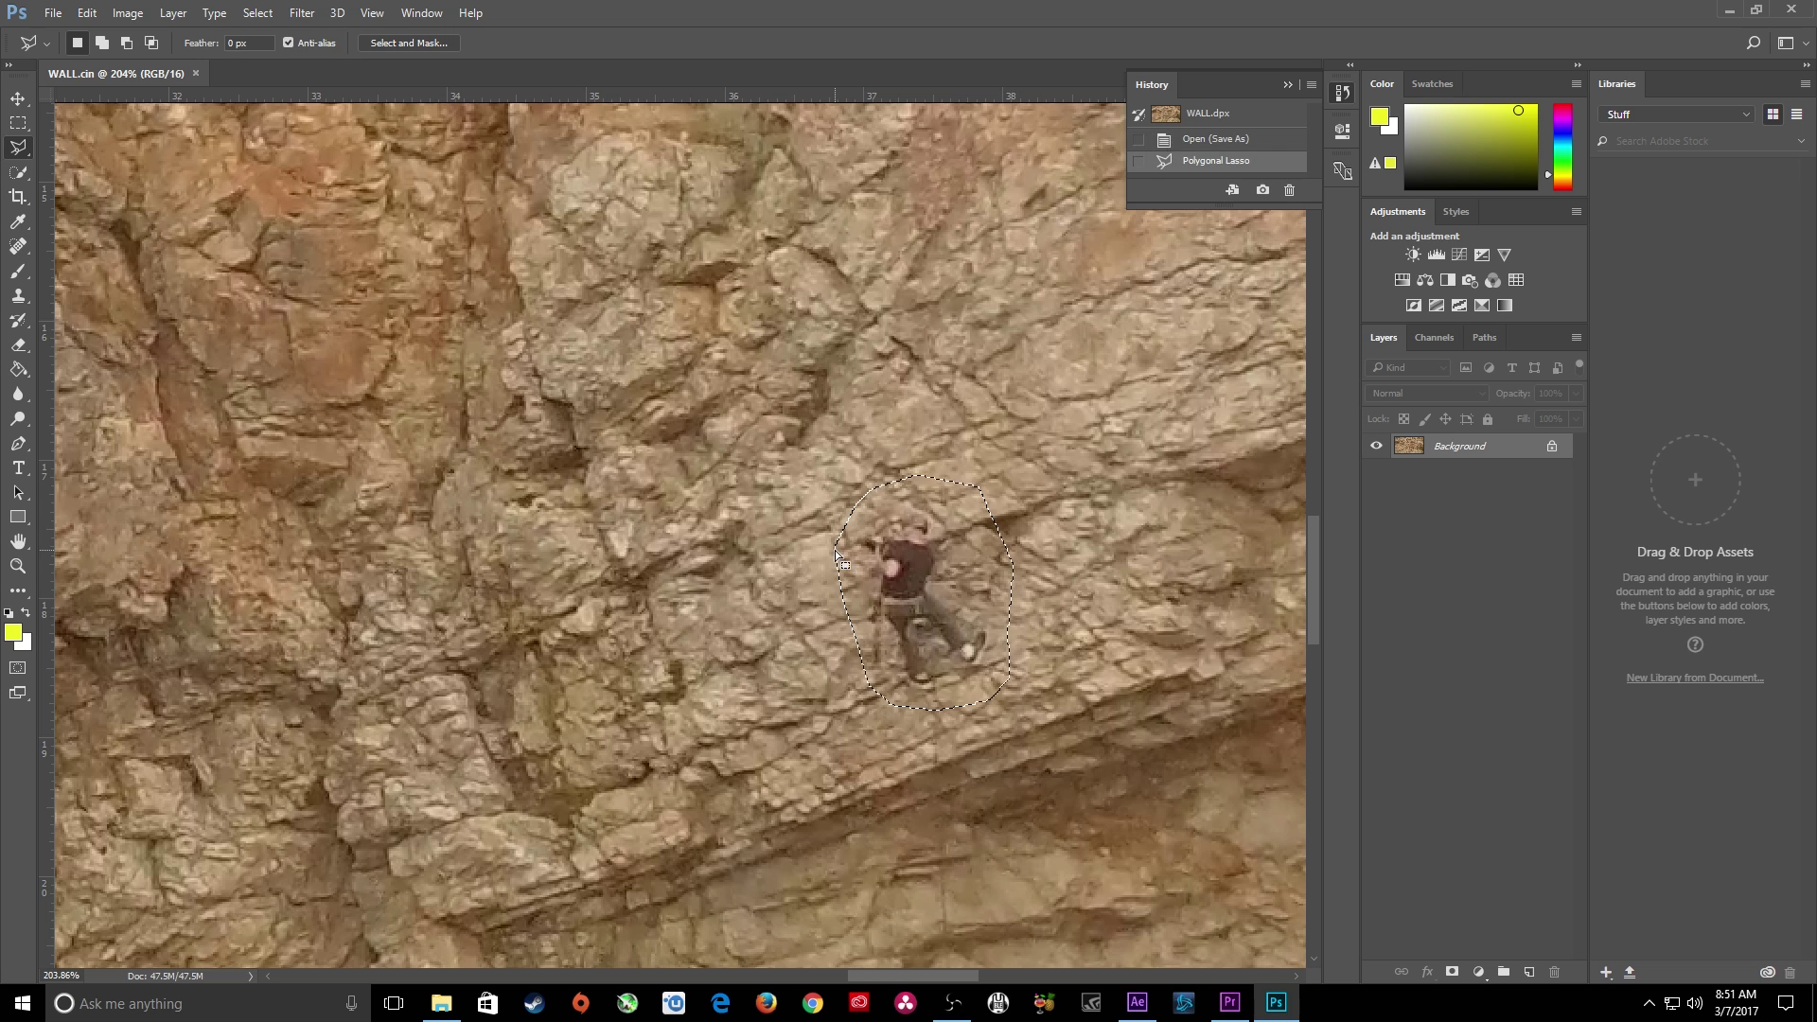
Fill the selected climber area with Content-Aware contents at 100% opacity in Normal mode and deselect it
{"action": "right_click", "coordinate": [883, 565]}
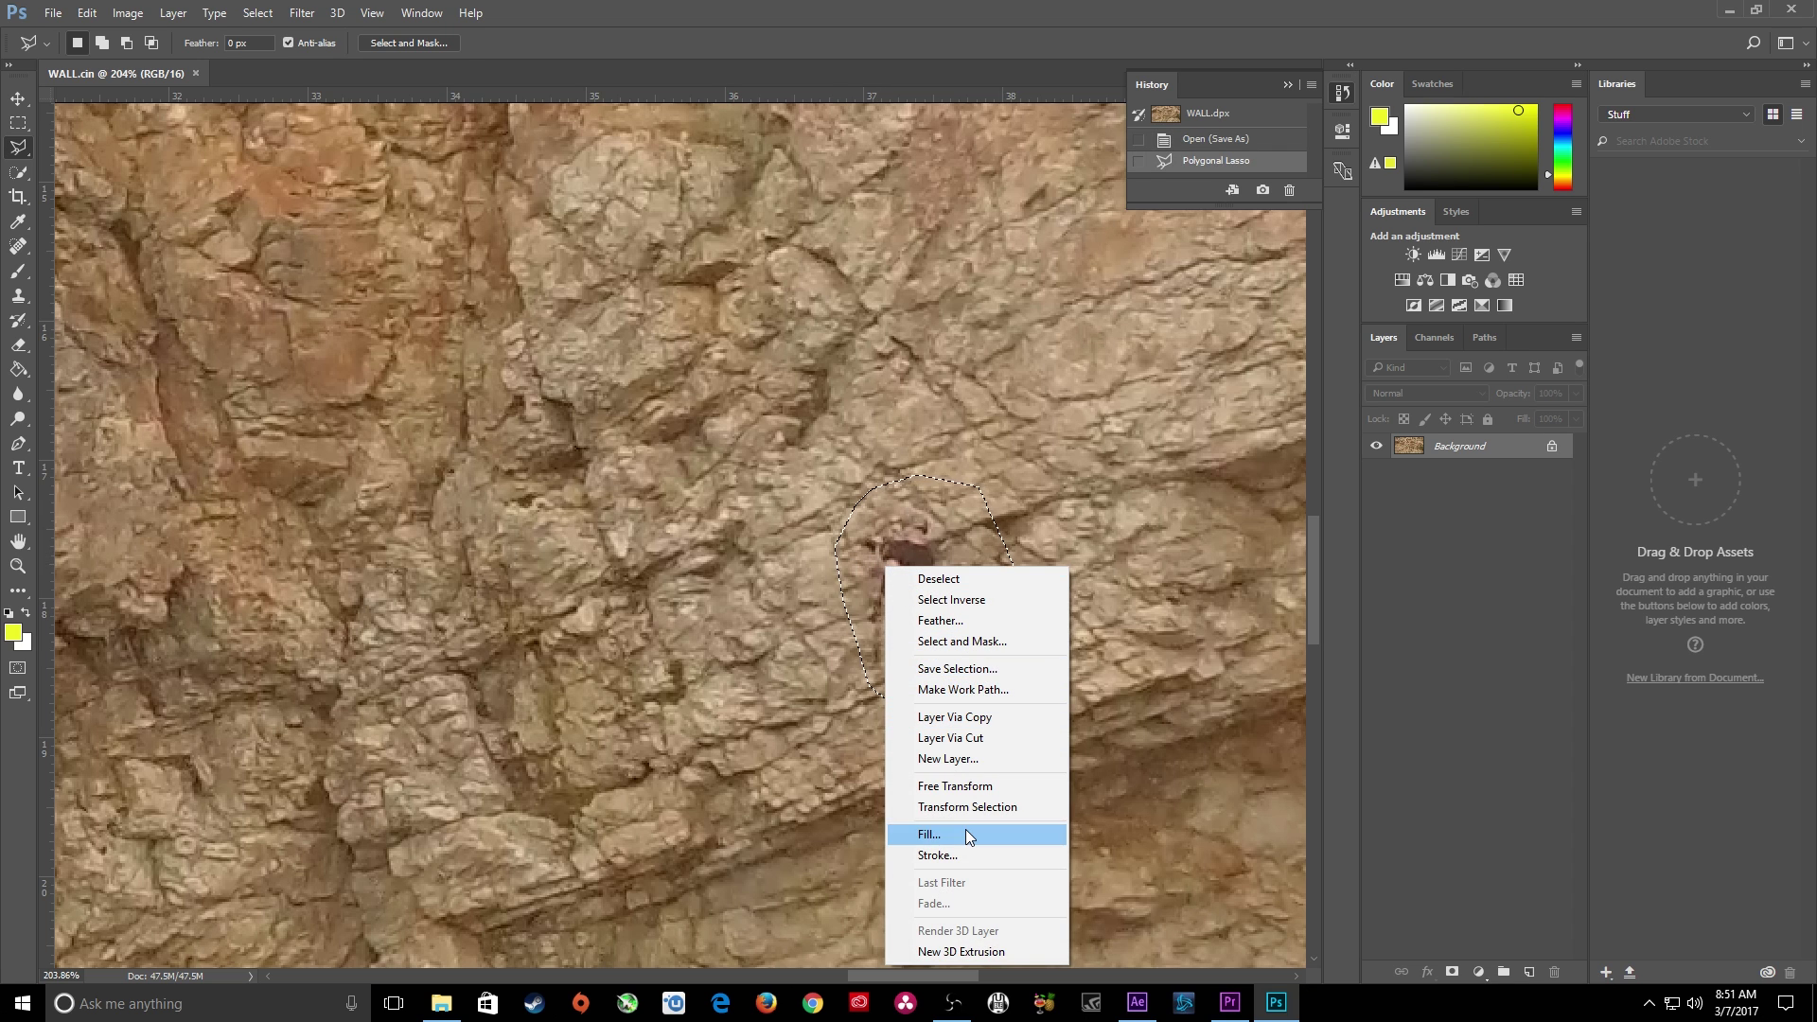
{"action": "left_click", "coordinate": [929, 834]}
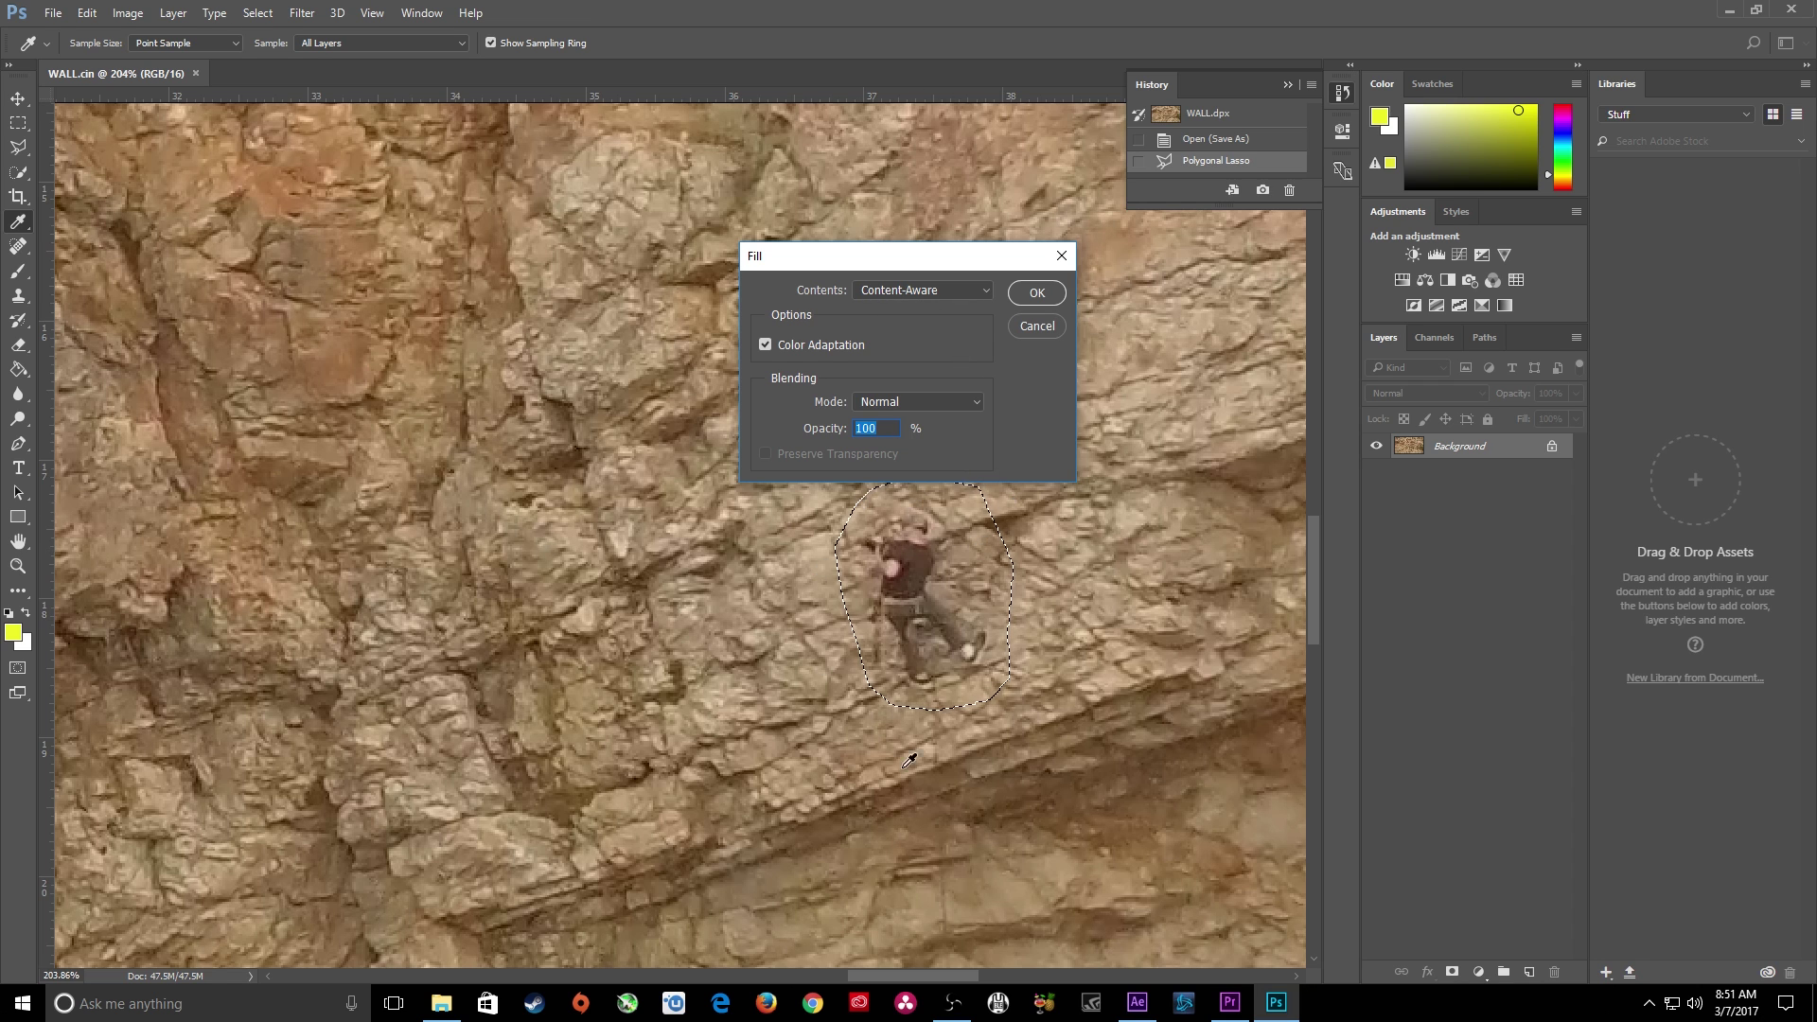
{"action": "left_click", "coordinate": [1030, 295]}
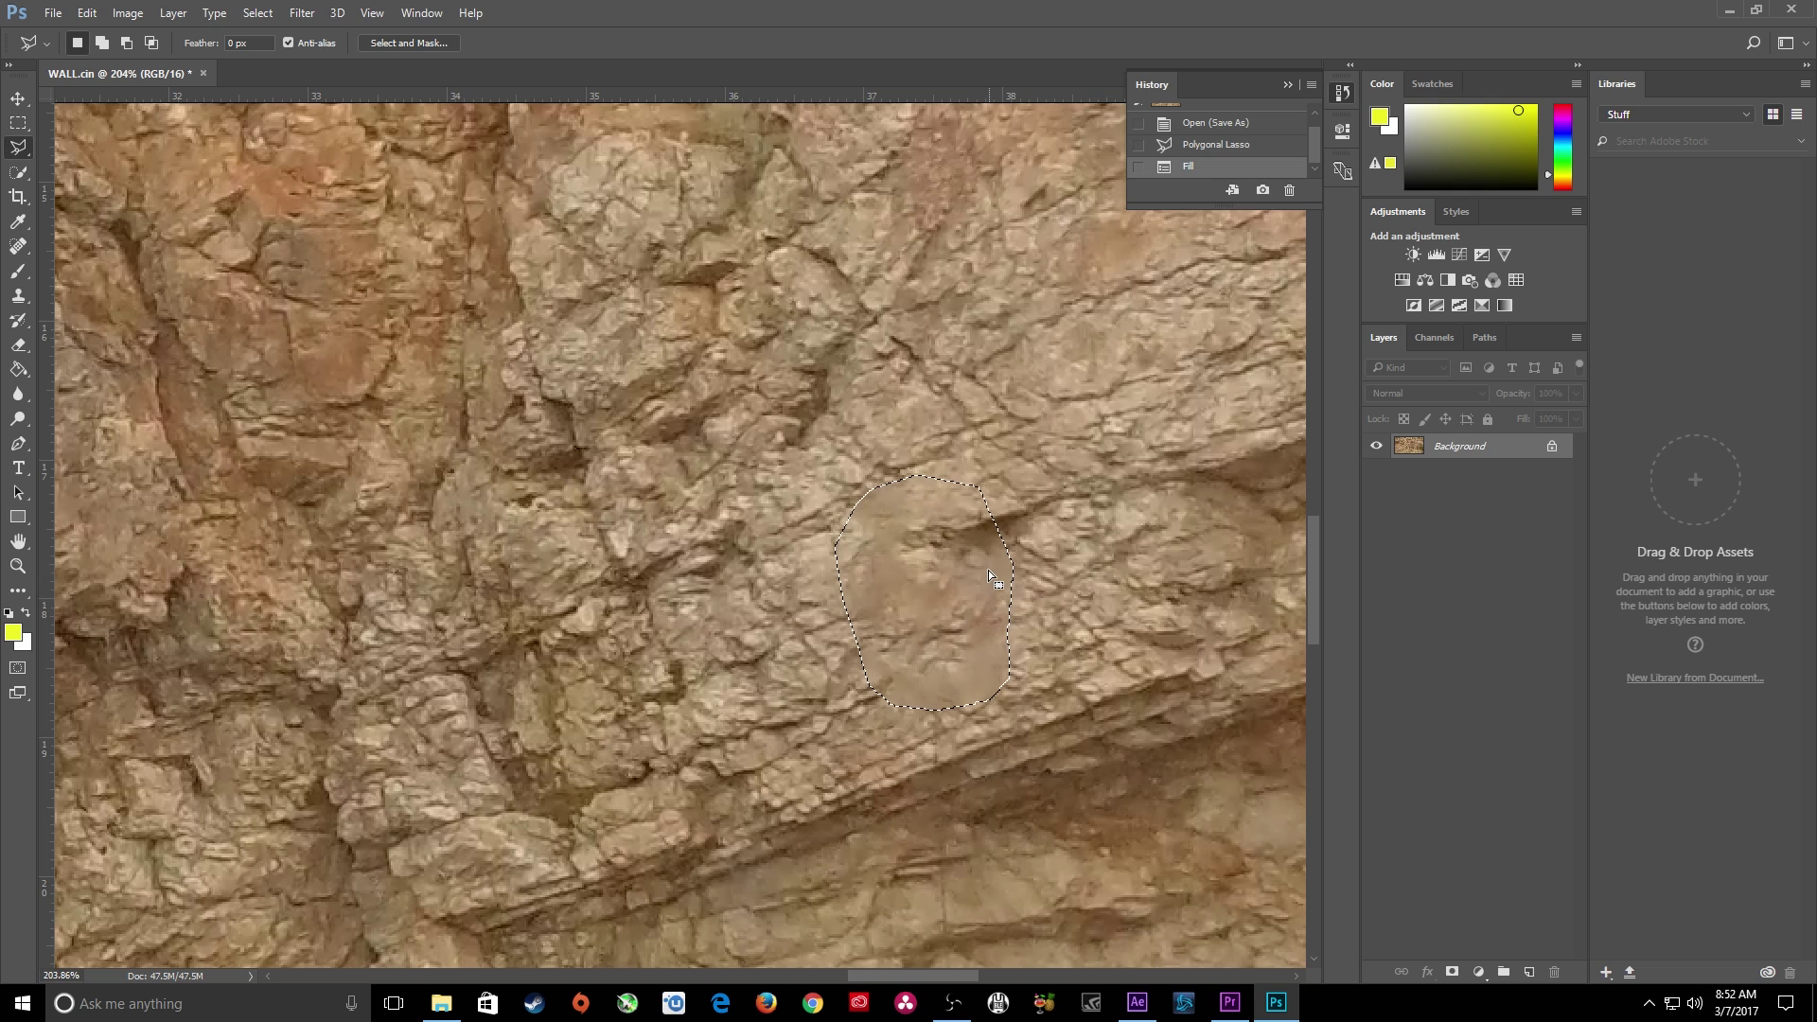
{"action": "scroll", "coordinate": [986, 568], "scroll_direction": "down", "scroll_amount": 2}
{"action": "scroll", "coordinate": [987, 571], "scroll_direction": "down", "scroll_amount": 4}
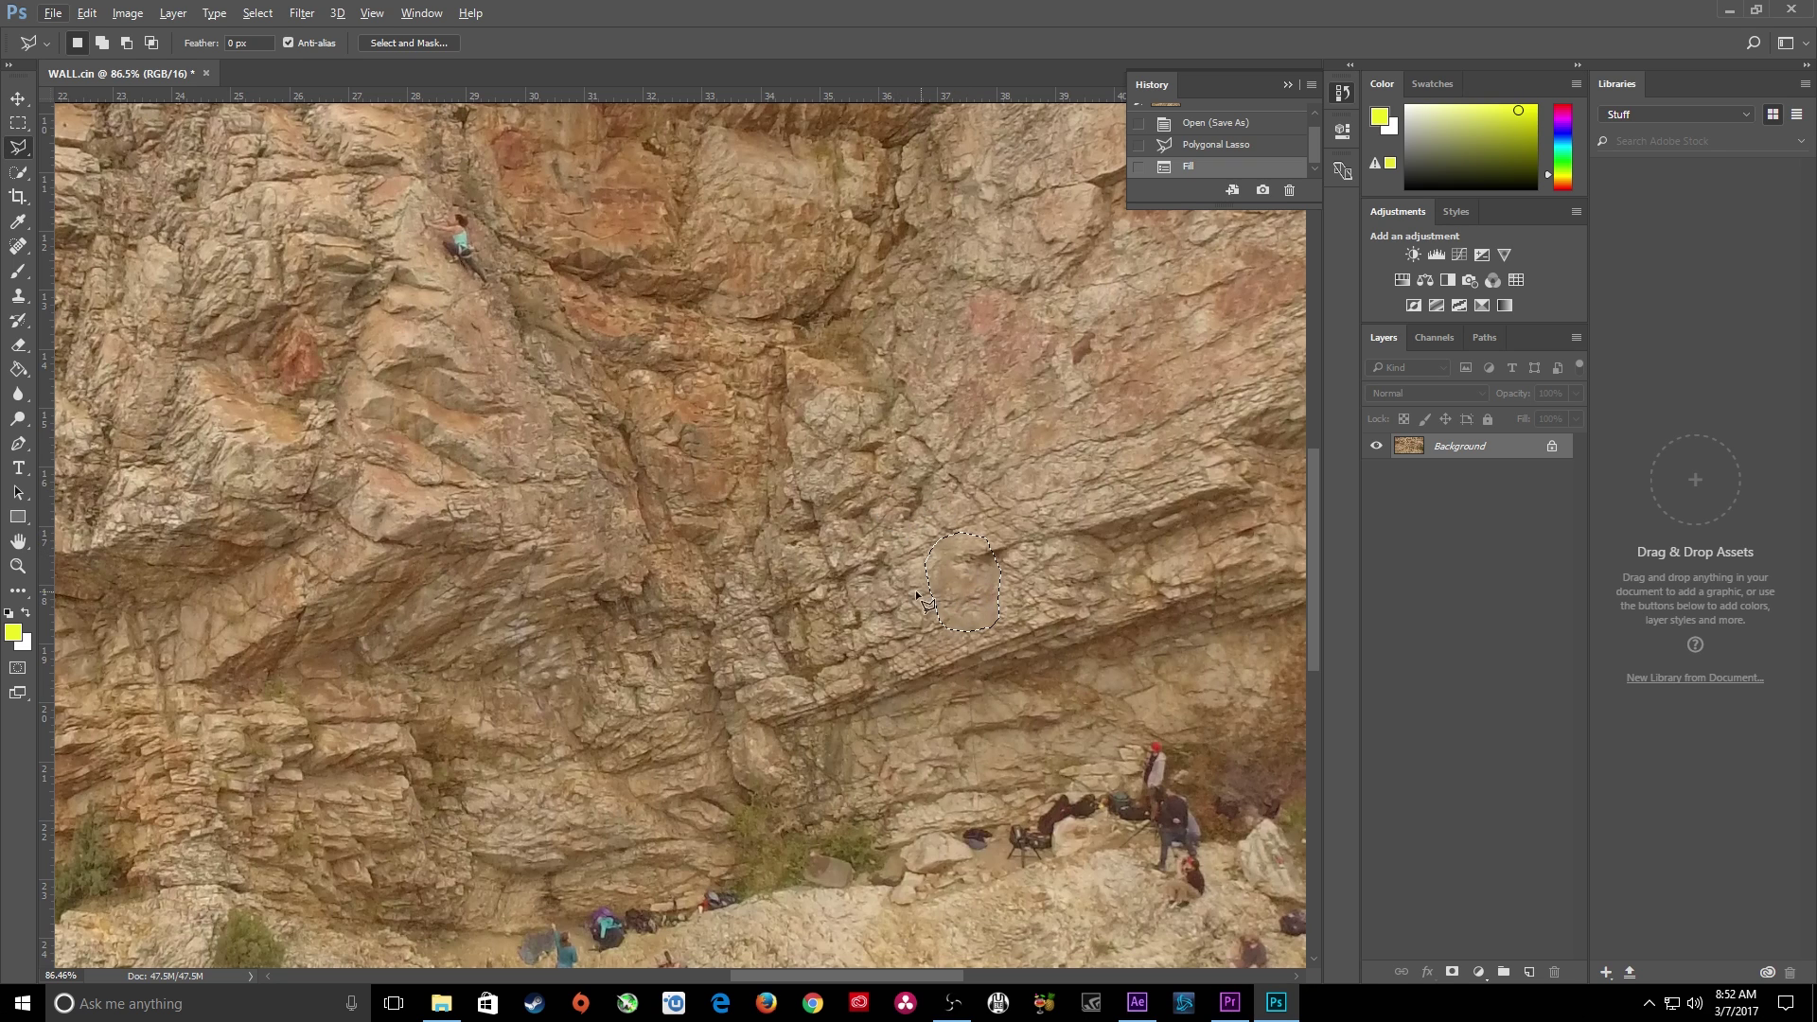
{"action": "scroll", "coordinate": [918, 594], "scroll_direction": "down", "scroll_amount": 5}
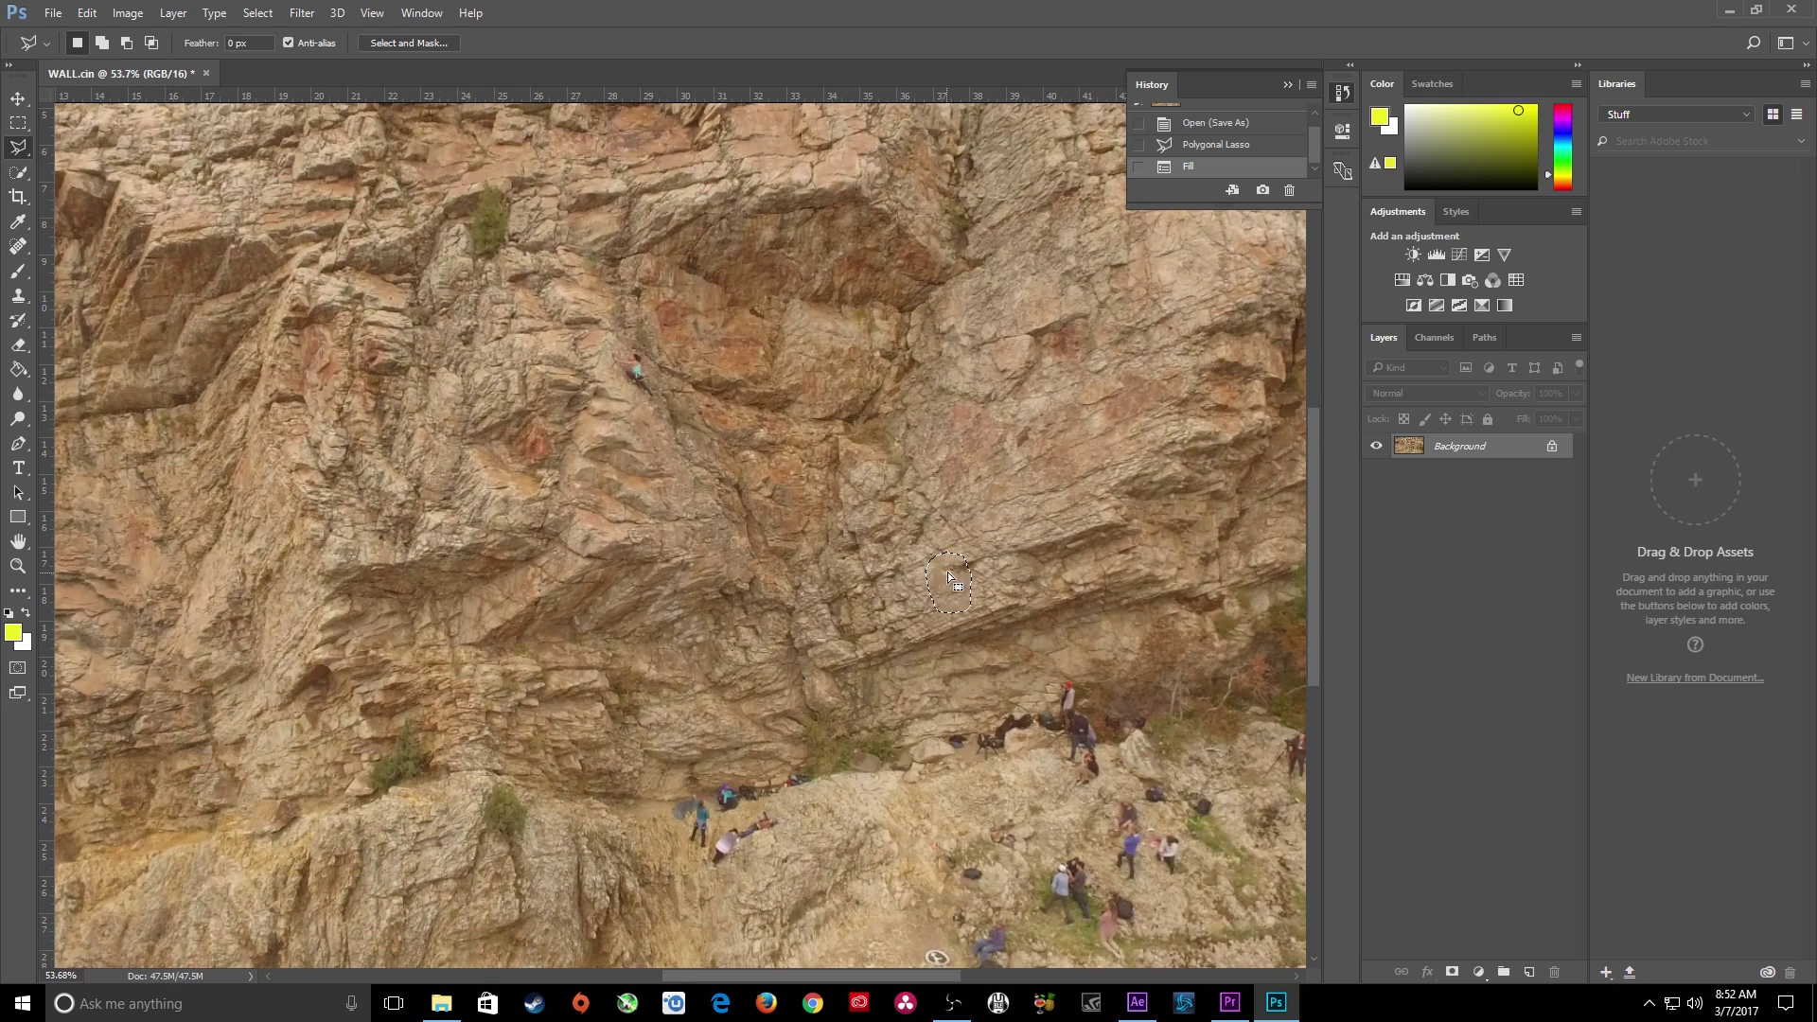
{"action": "key", "text": "ctrl+d"}
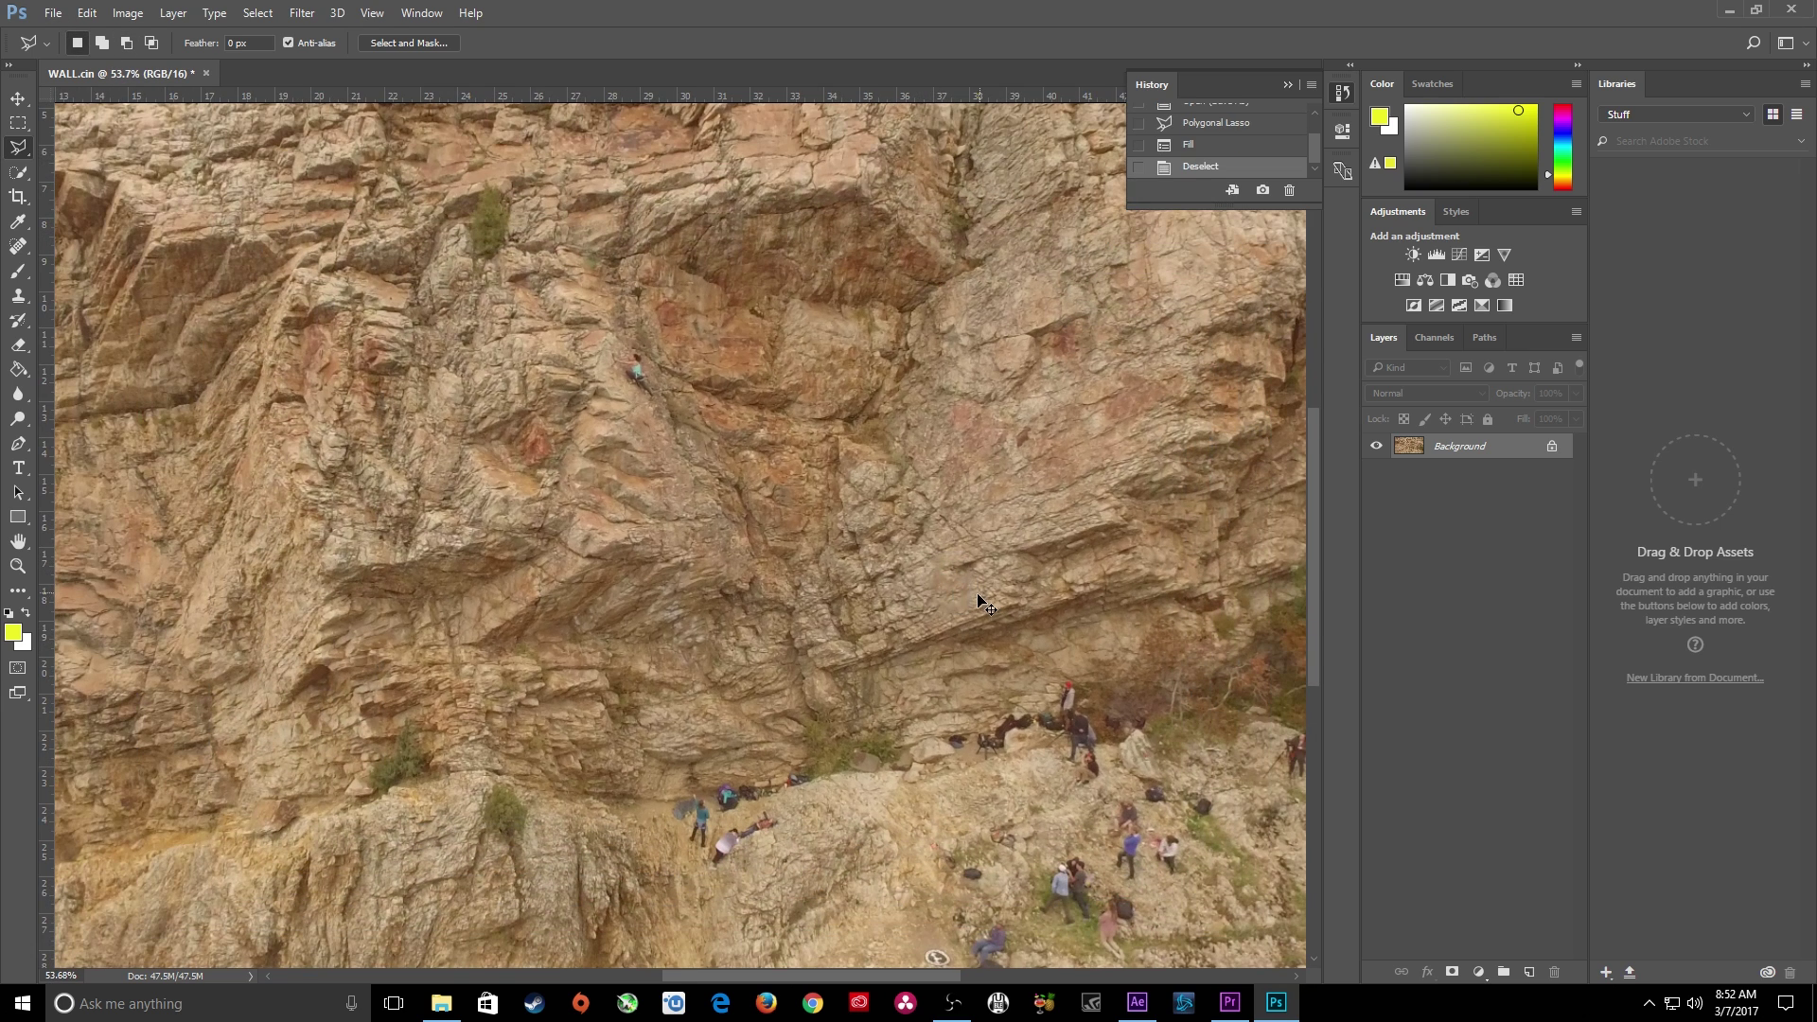
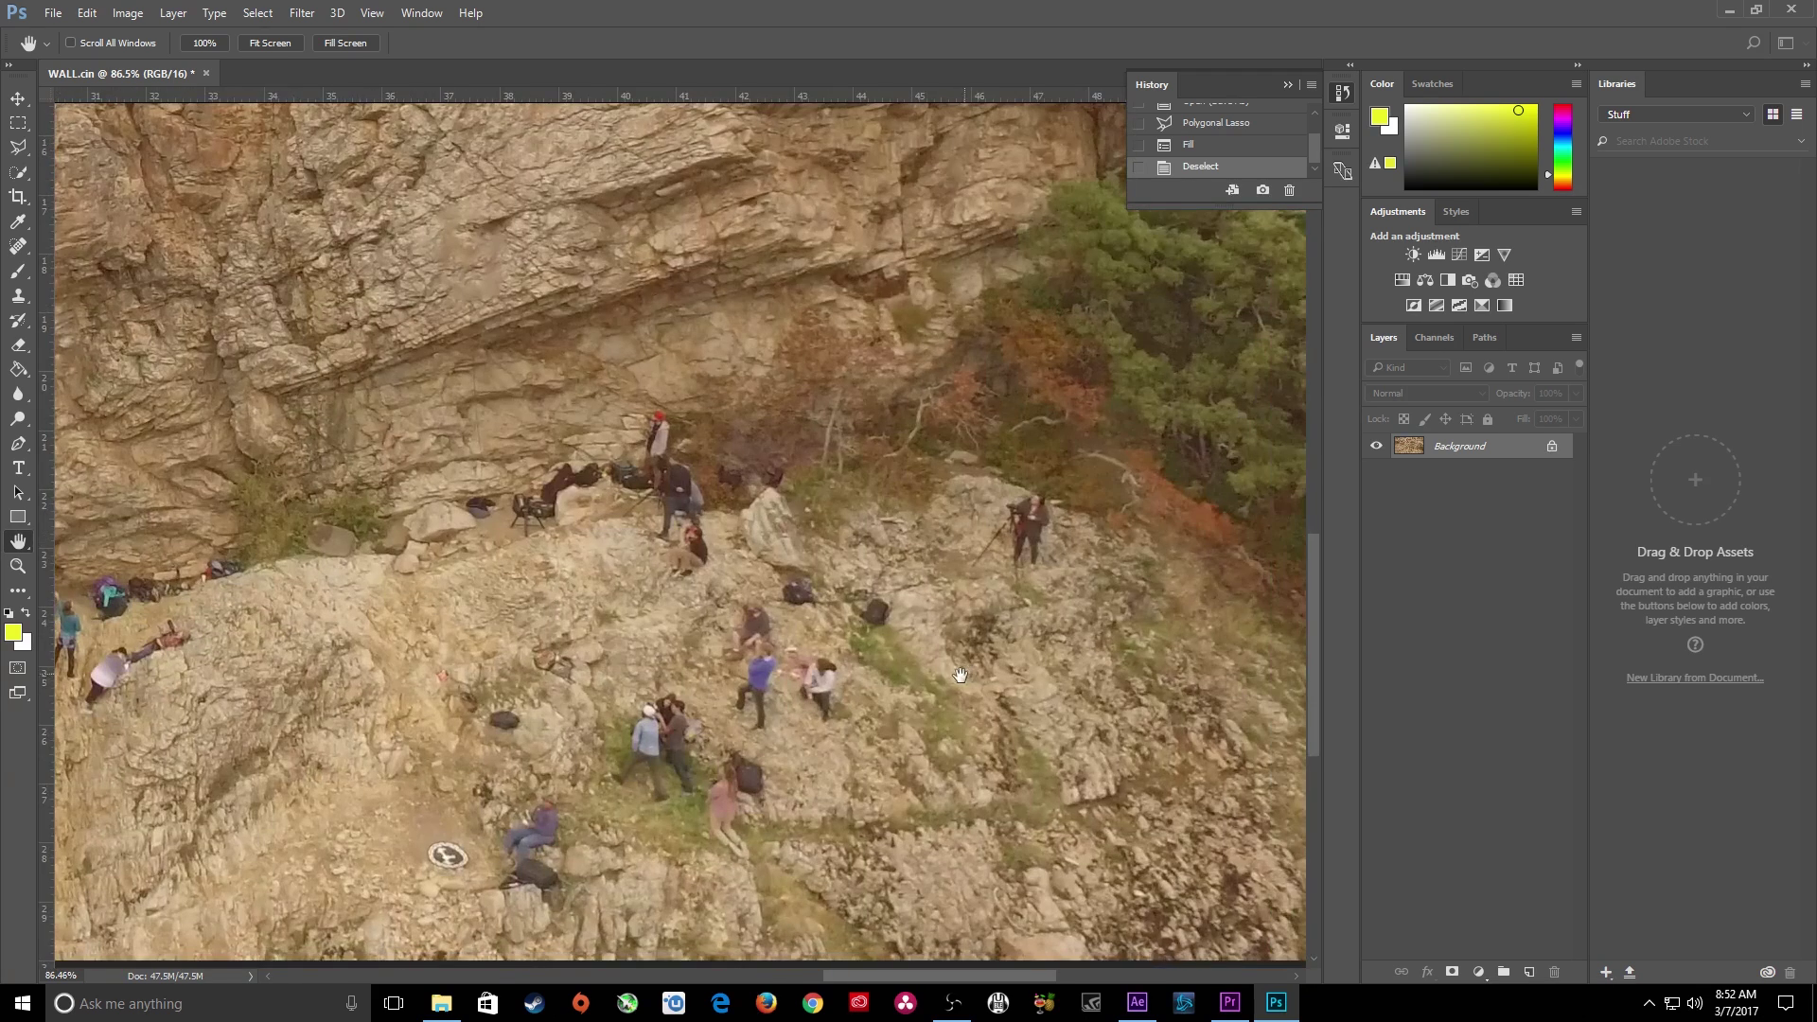
Lasso the crew and gear at the foot of the wall and the cameraman near the trees, replacing them with content-aware fill
{"action": "key", "text": "l"}
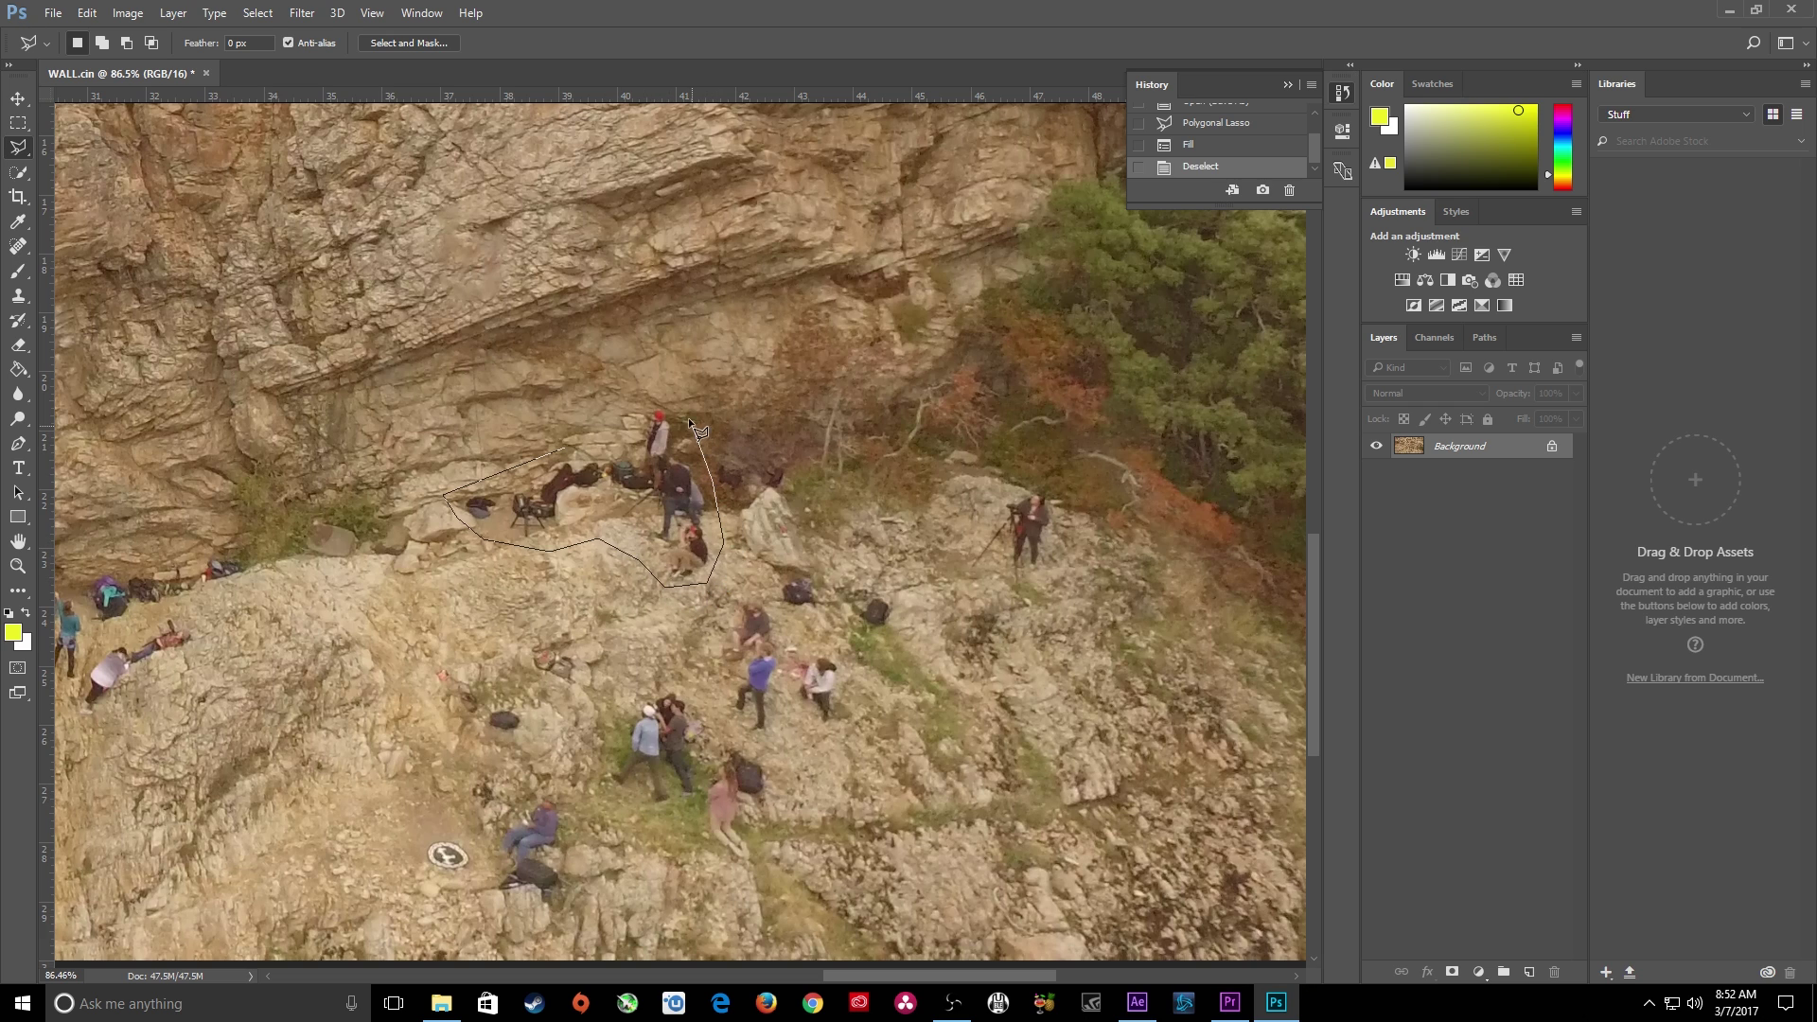
{"action": "left_click", "coordinate": [564, 444]}
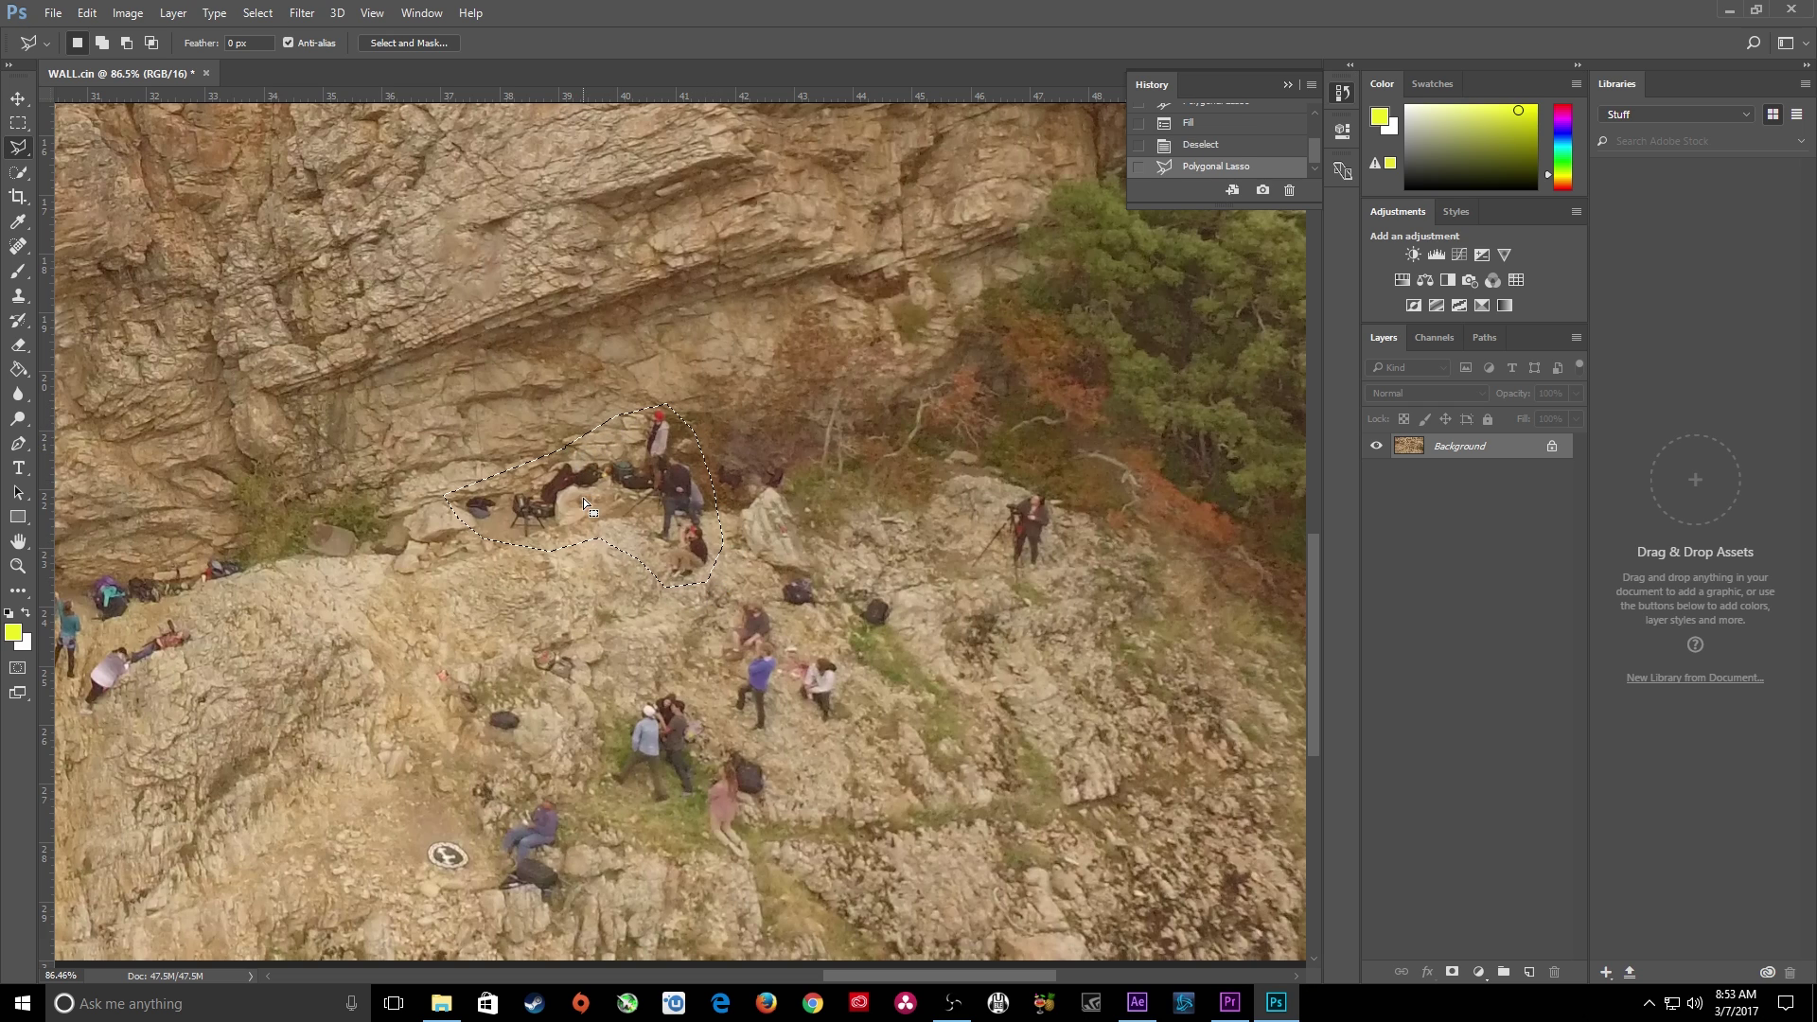
{"action": "right_click", "coordinate": [587, 485]}
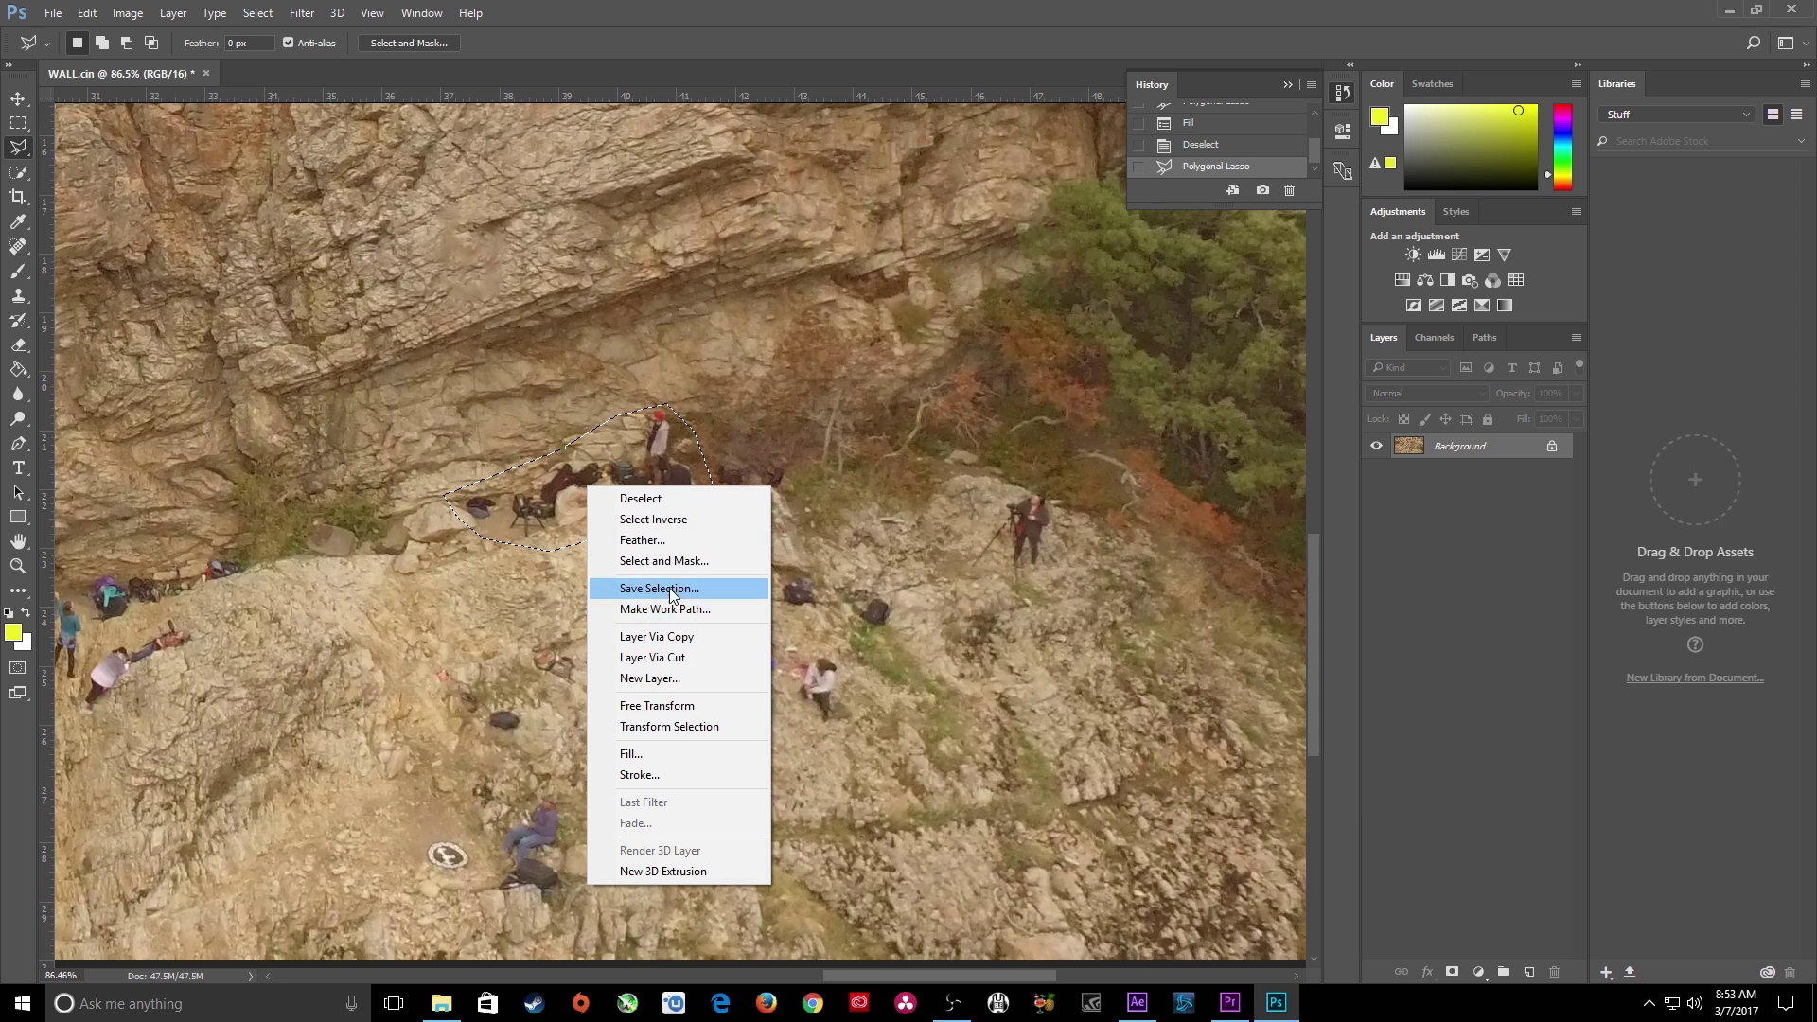
{"action": "left_click", "coordinate": [631, 753]}
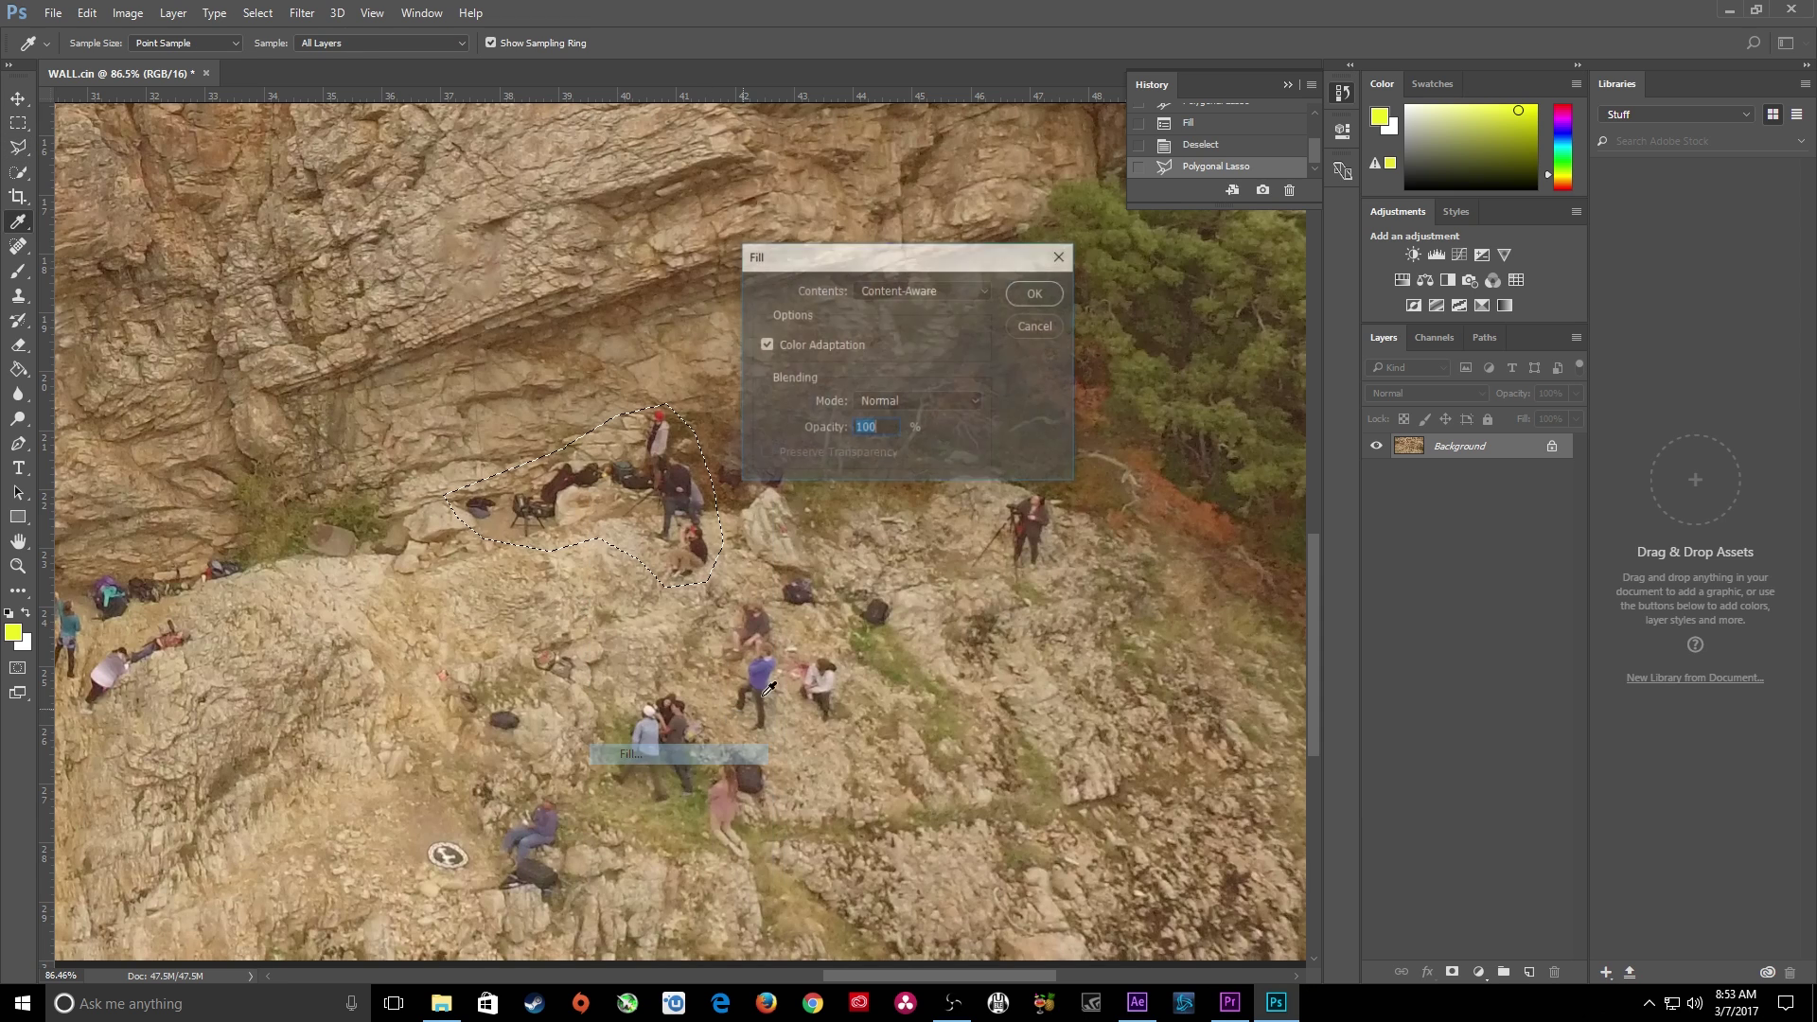
{"action": "left_click", "coordinate": [1034, 293]}
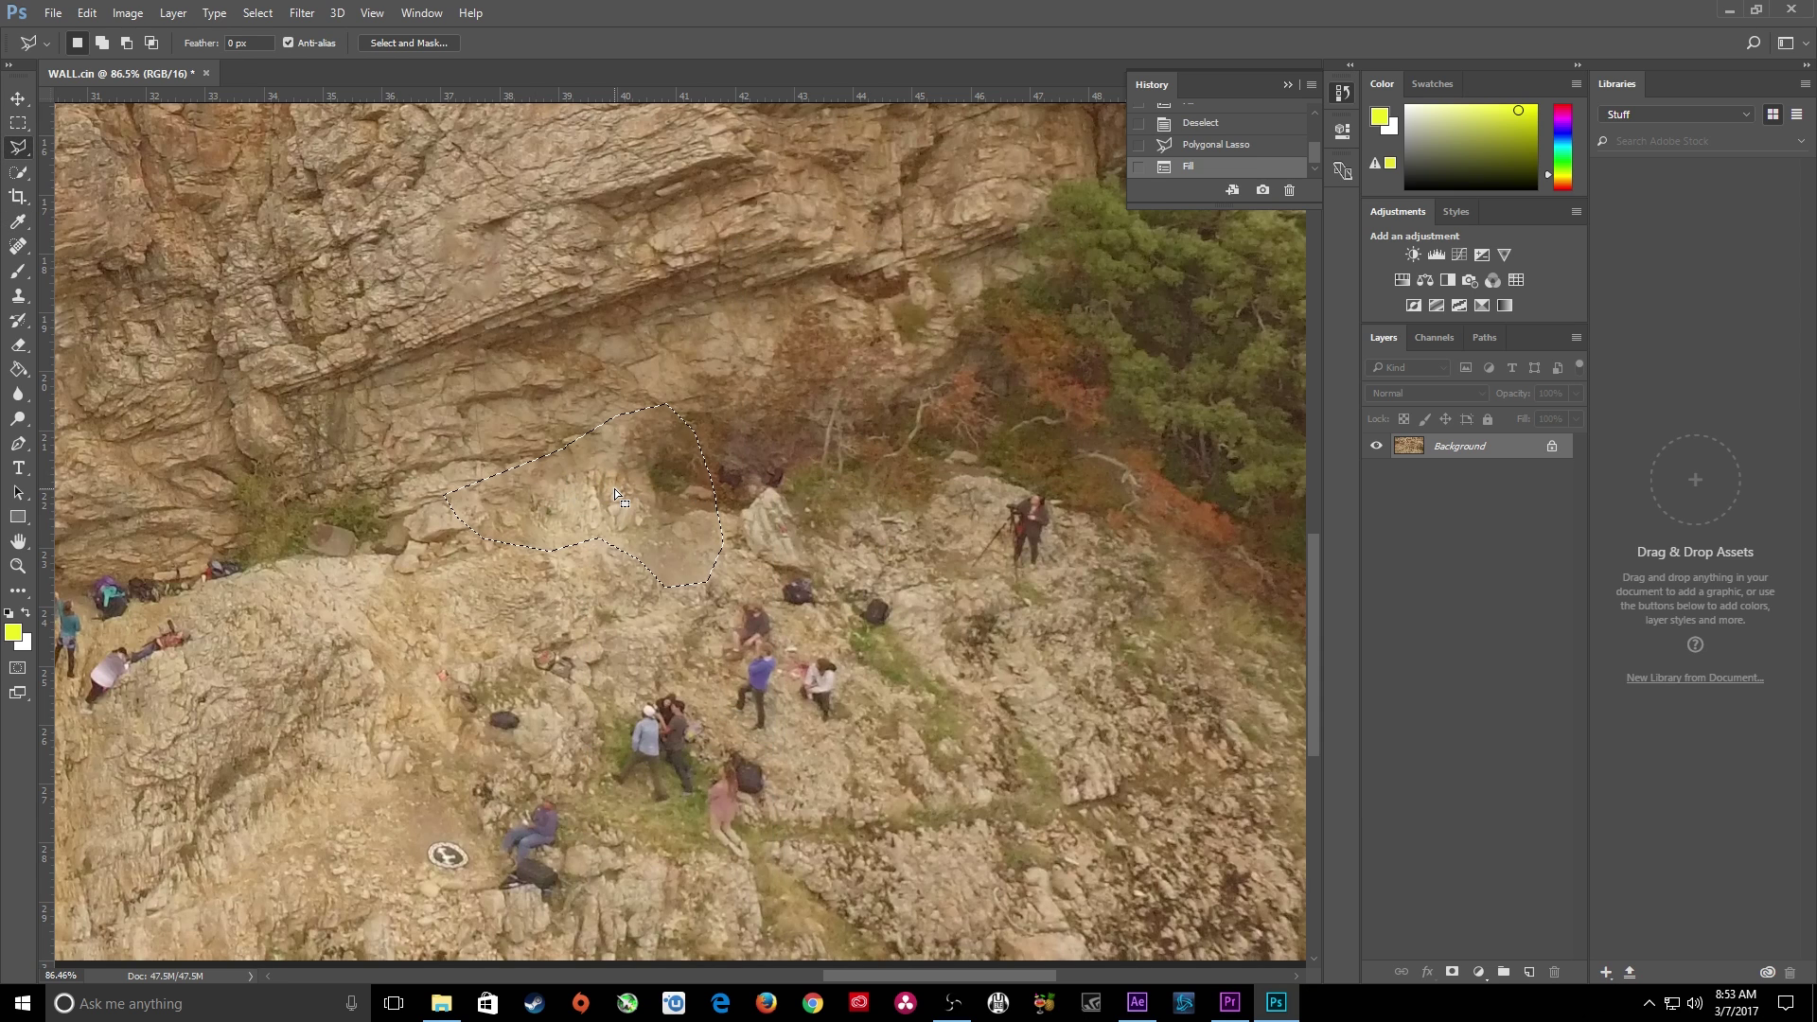
{"action": "key", "text": "ctrl+d"}
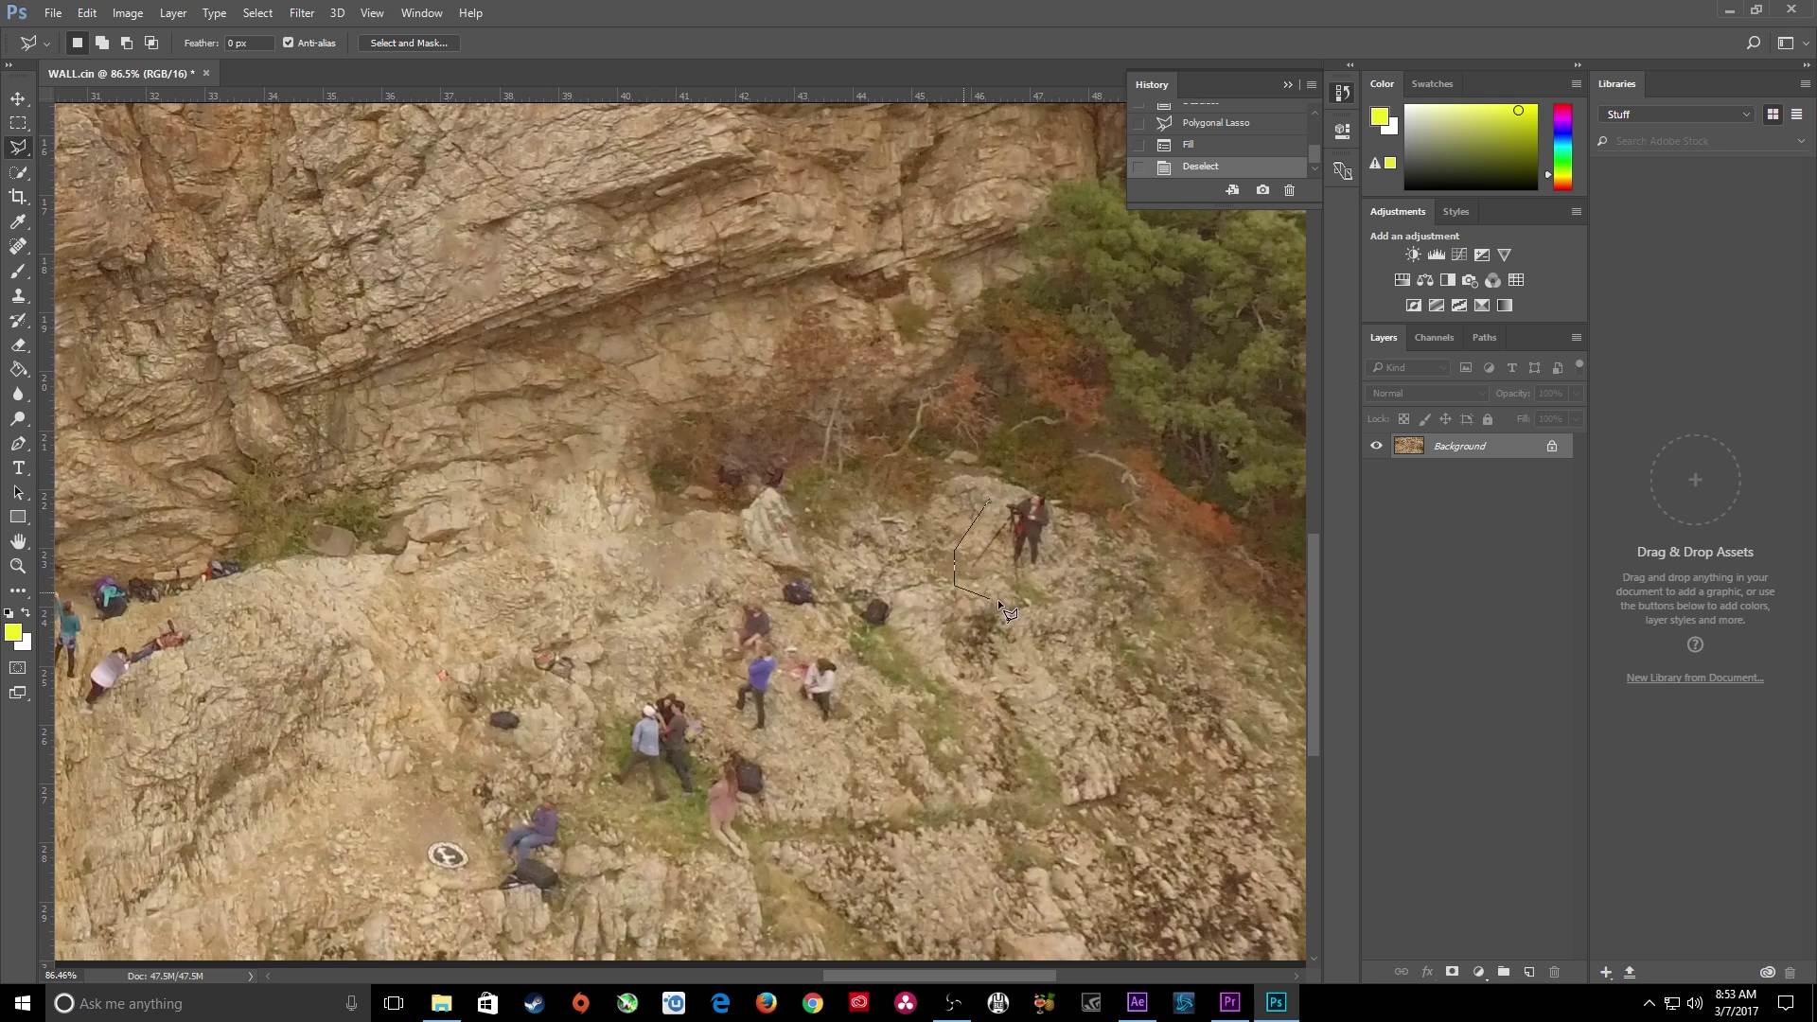
{"action": "key", "text": "ctrl+shift+z"}
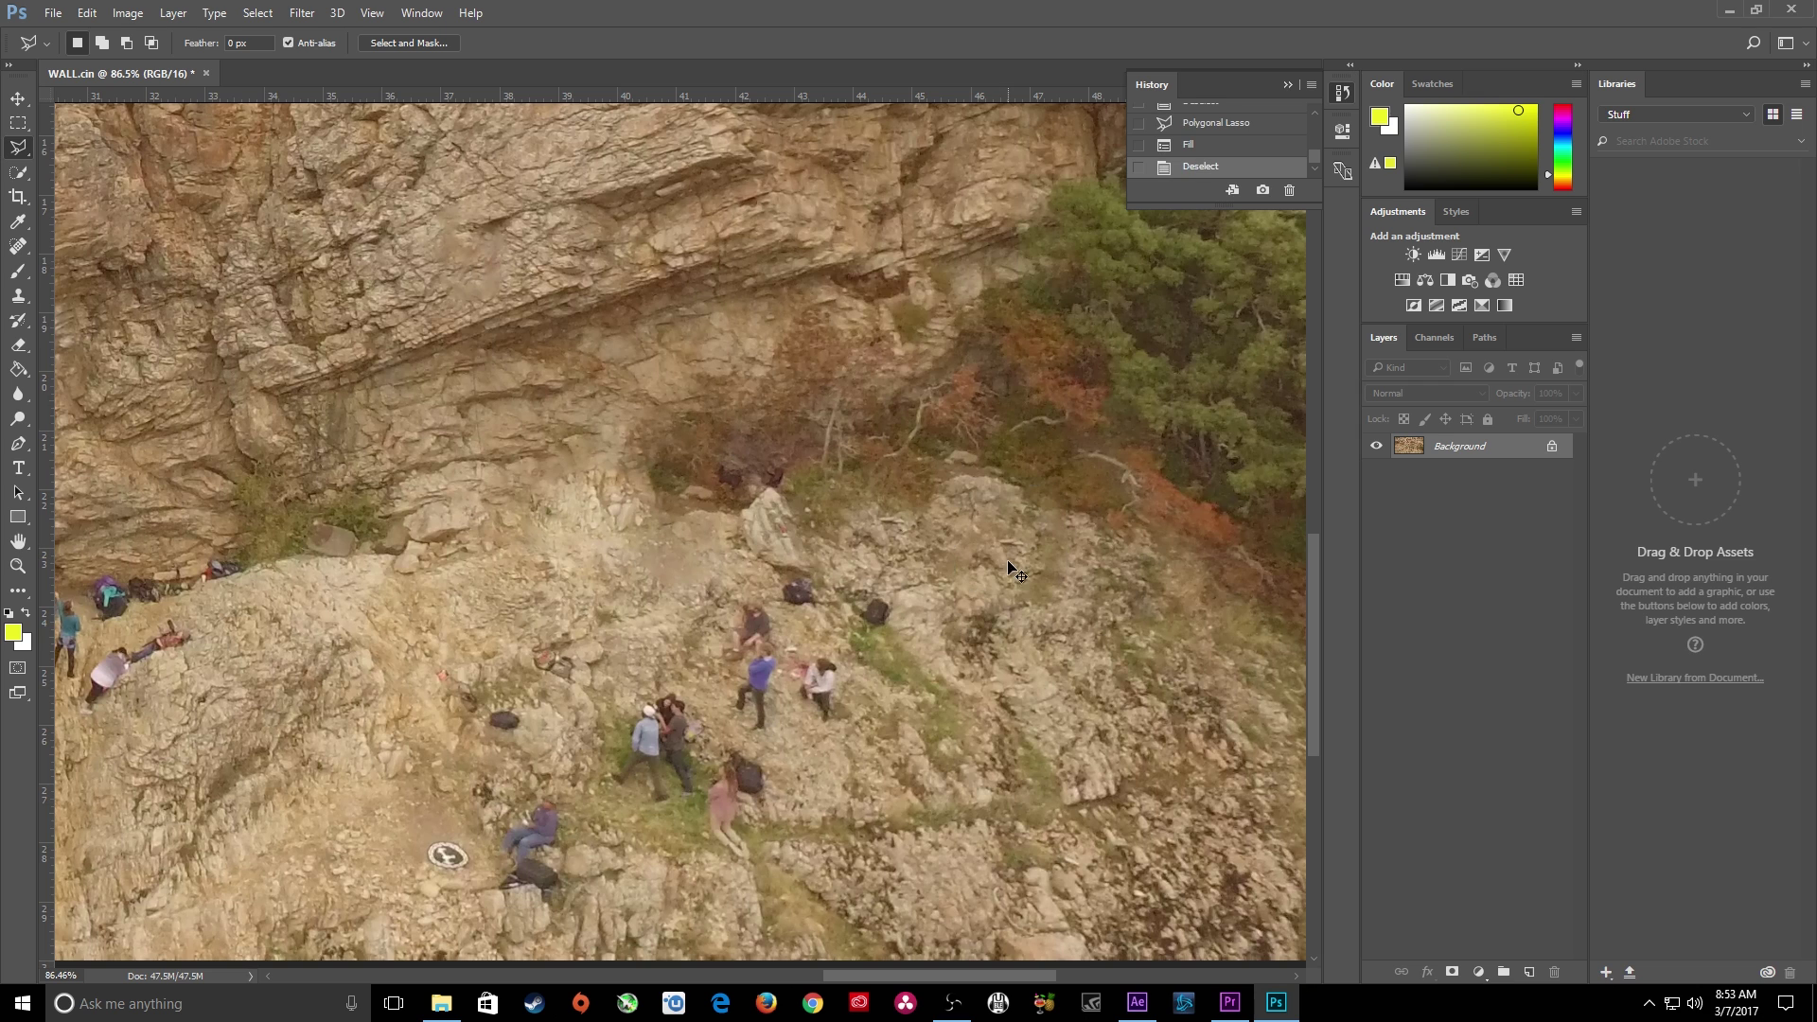
Outline the seated person in blue, the bag and the round landing pad near the image's lower edge with the Polygonal Lasso
{"action": "key", "text": "h"}
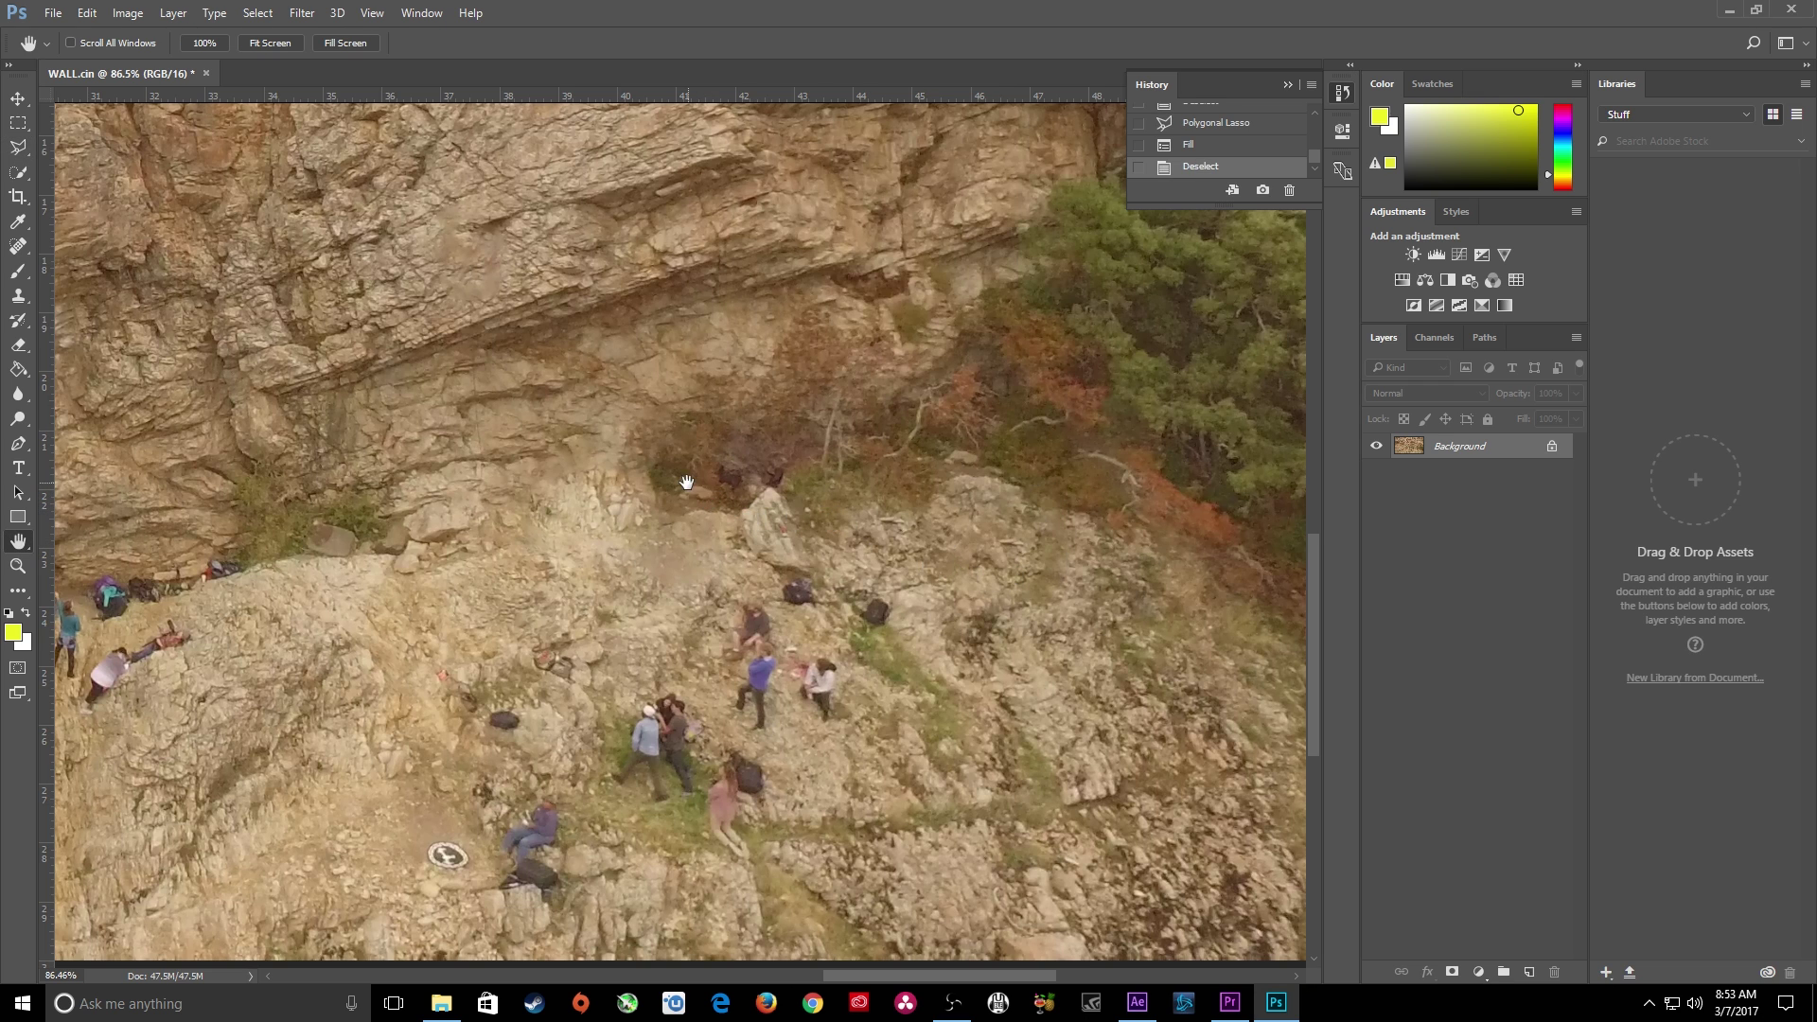
{"action": "mouse_move", "coordinate": [407, 622]}
{"action": "left_mouse_down"}
{"action": "mouse_move", "coordinate": [490, 623]}
{"action": "mouse_move", "coordinate": [649, 559]}
{"action": "mouse_move", "coordinate": [730, 560]}
{"action": "left_mouse_up"}
{"action": "key", "text": "l"}
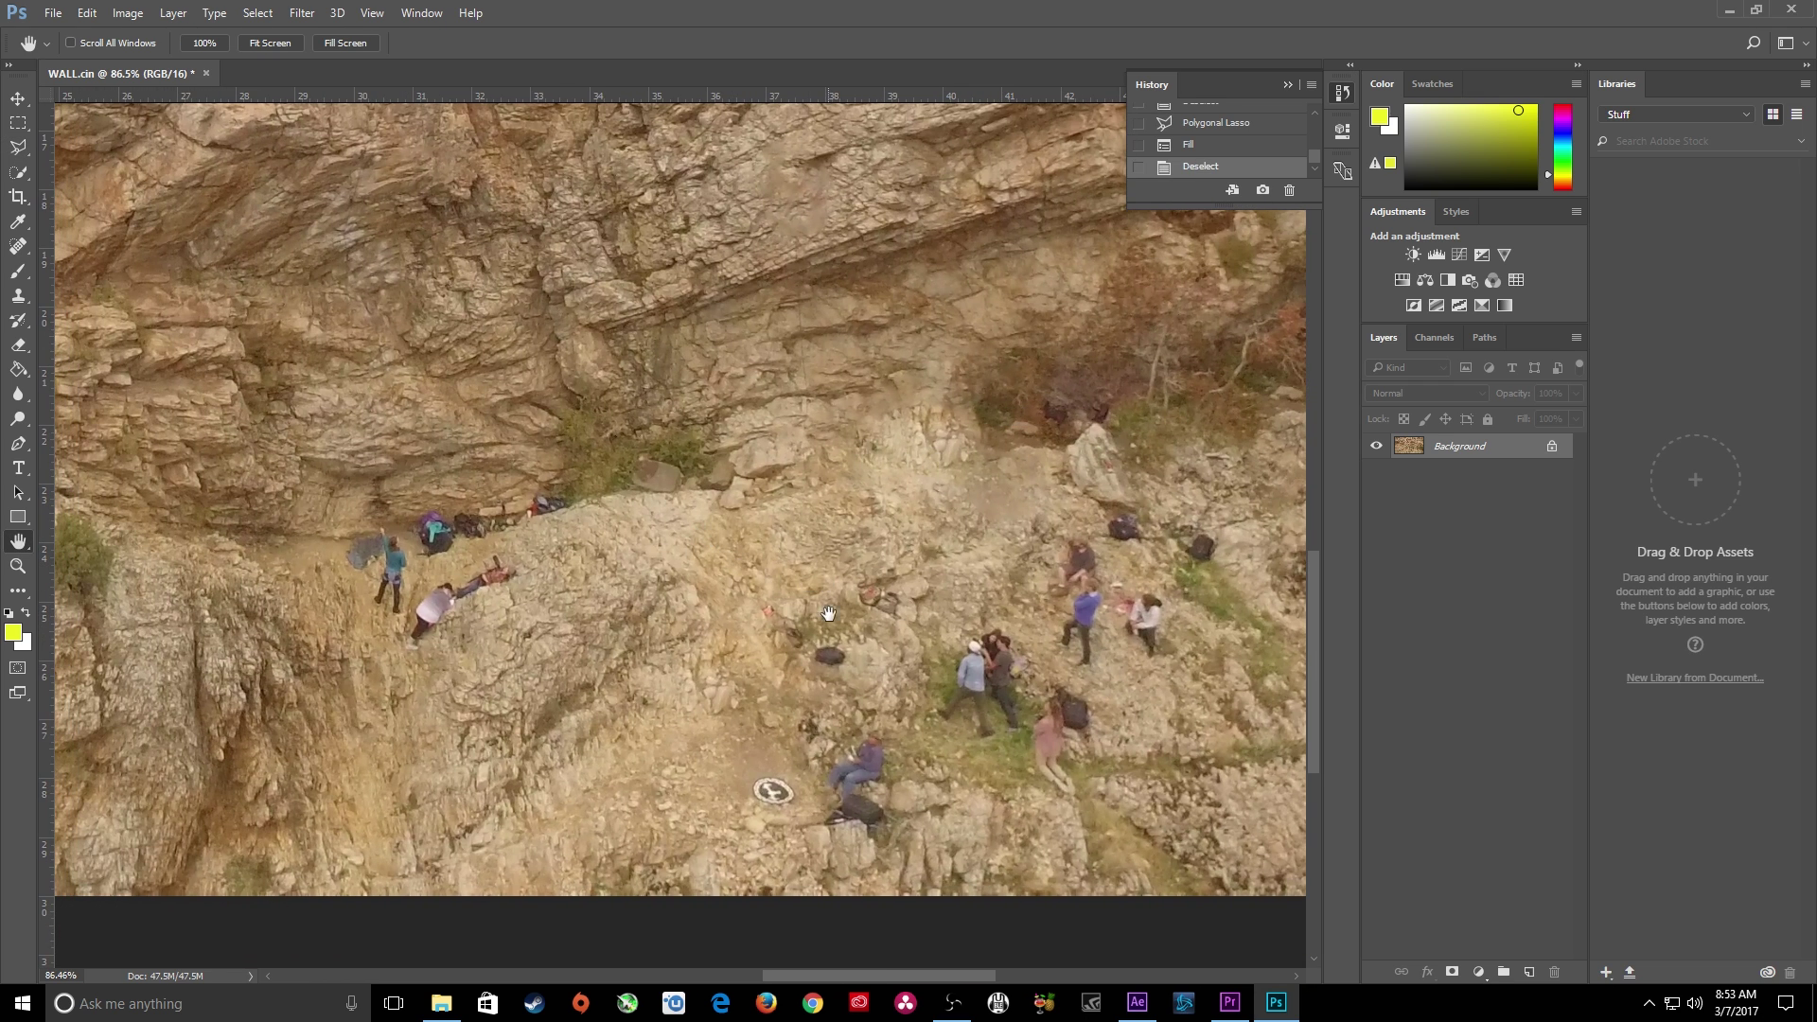
{"action": "left_click", "coordinate": [899, 718]}
{"action": "left_click", "coordinate": [917, 752]}
{"action": "left_click", "coordinate": [910, 814]}
{"action": "left_click", "coordinate": [865, 842]}
{"action": "left_click", "coordinate": [818, 844]}
{"action": "left_click", "coordinate": [747, 813]}
{"action": "left_click", "coordinate": [746, 743]}
{"action": "left_click", "coordinate": [745, 742]}
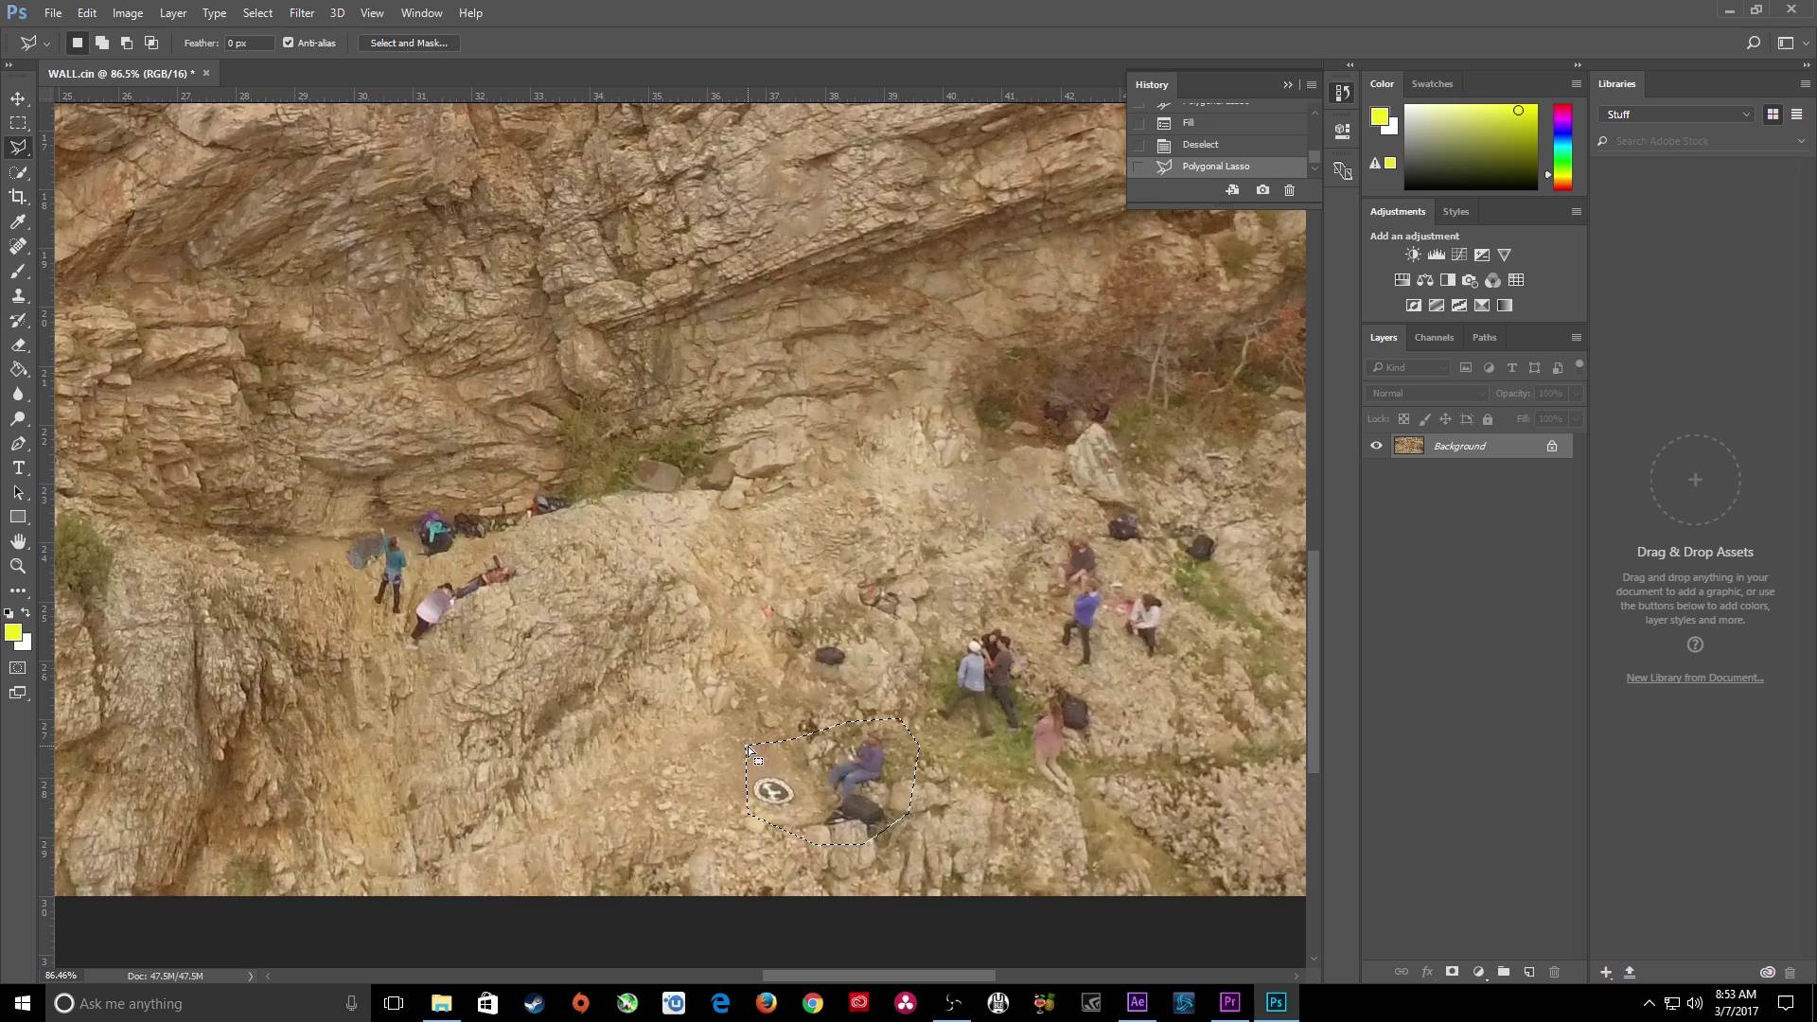
Apply a Content-Aware fill over the seated person and landing pad selection and clear the selection
{"action": "right_click", "coordinate": [798, 758]}
{"action": "left_click", "coordinate": [842, 657]}
{"action": "left_click", "coordinate": [1038, 293]}
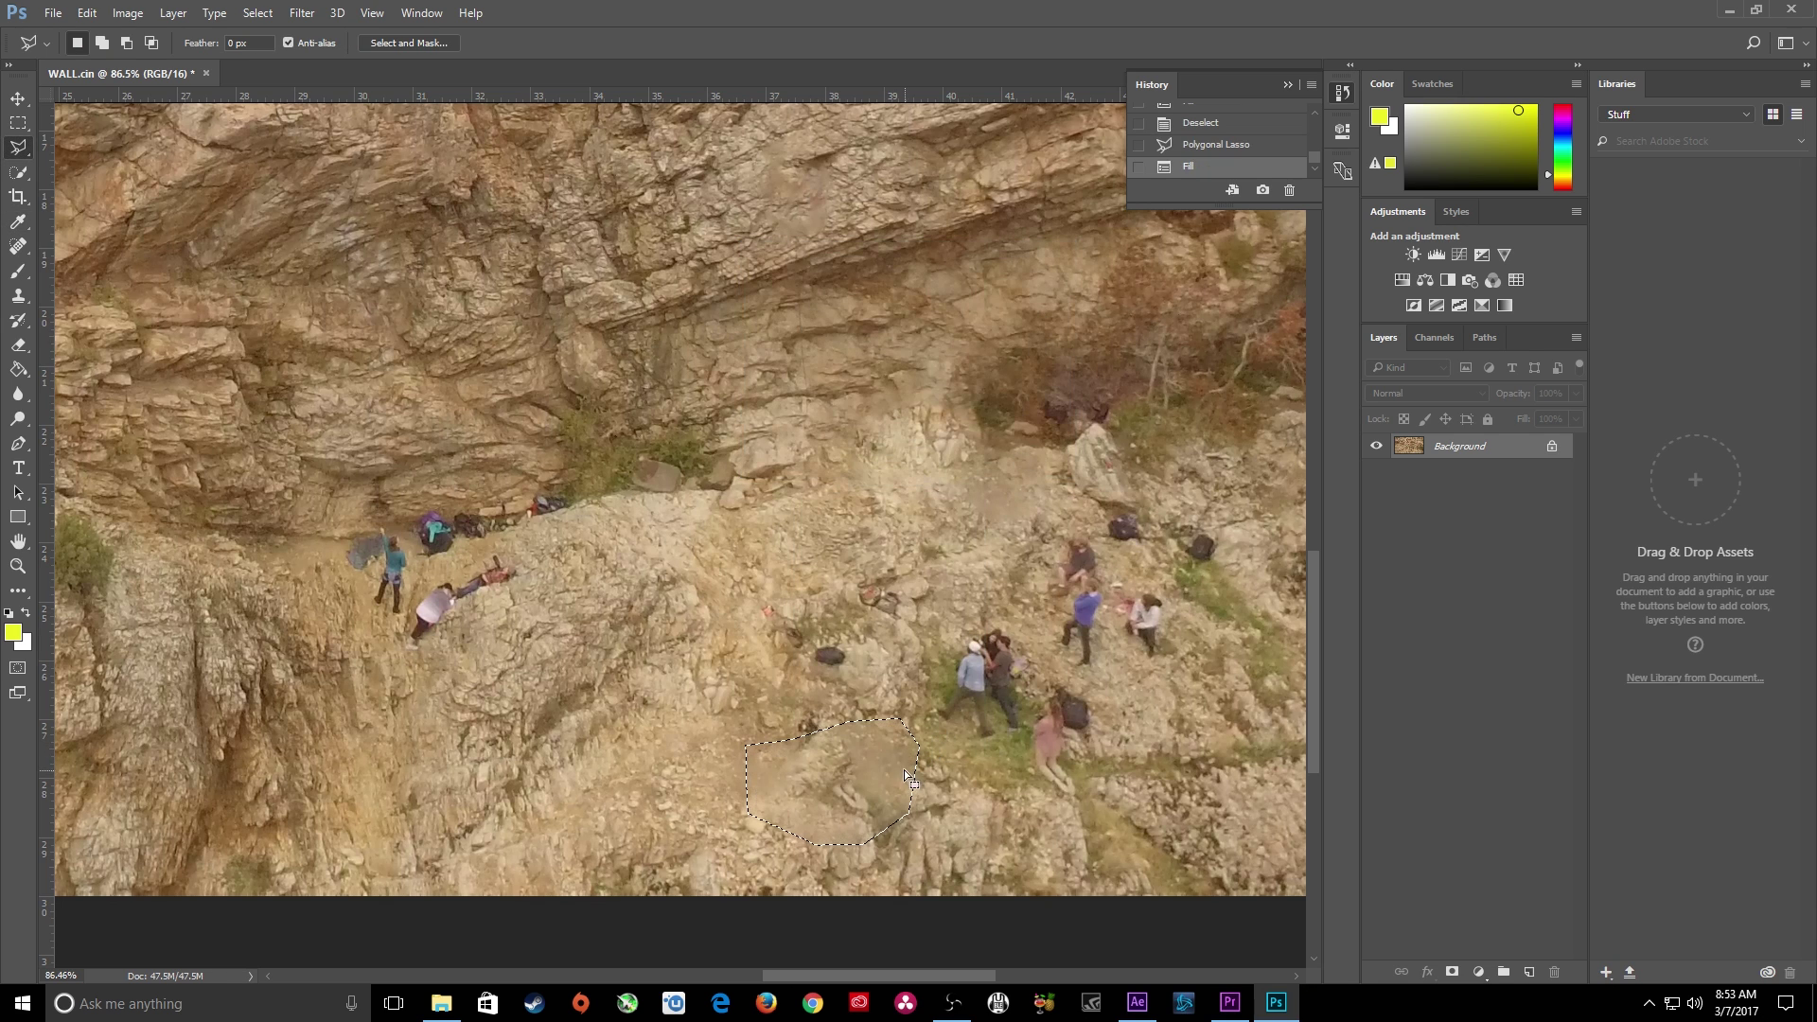
{"action": "key", "text": "ctrl+d"}
Replace the lone black bag above the former landing pad area with a Content-Aware fill and deselect it
{"action": "double_click", "coordinate": [857, 651]}
{"action": "right_click", "coordinate": [830, 649]}
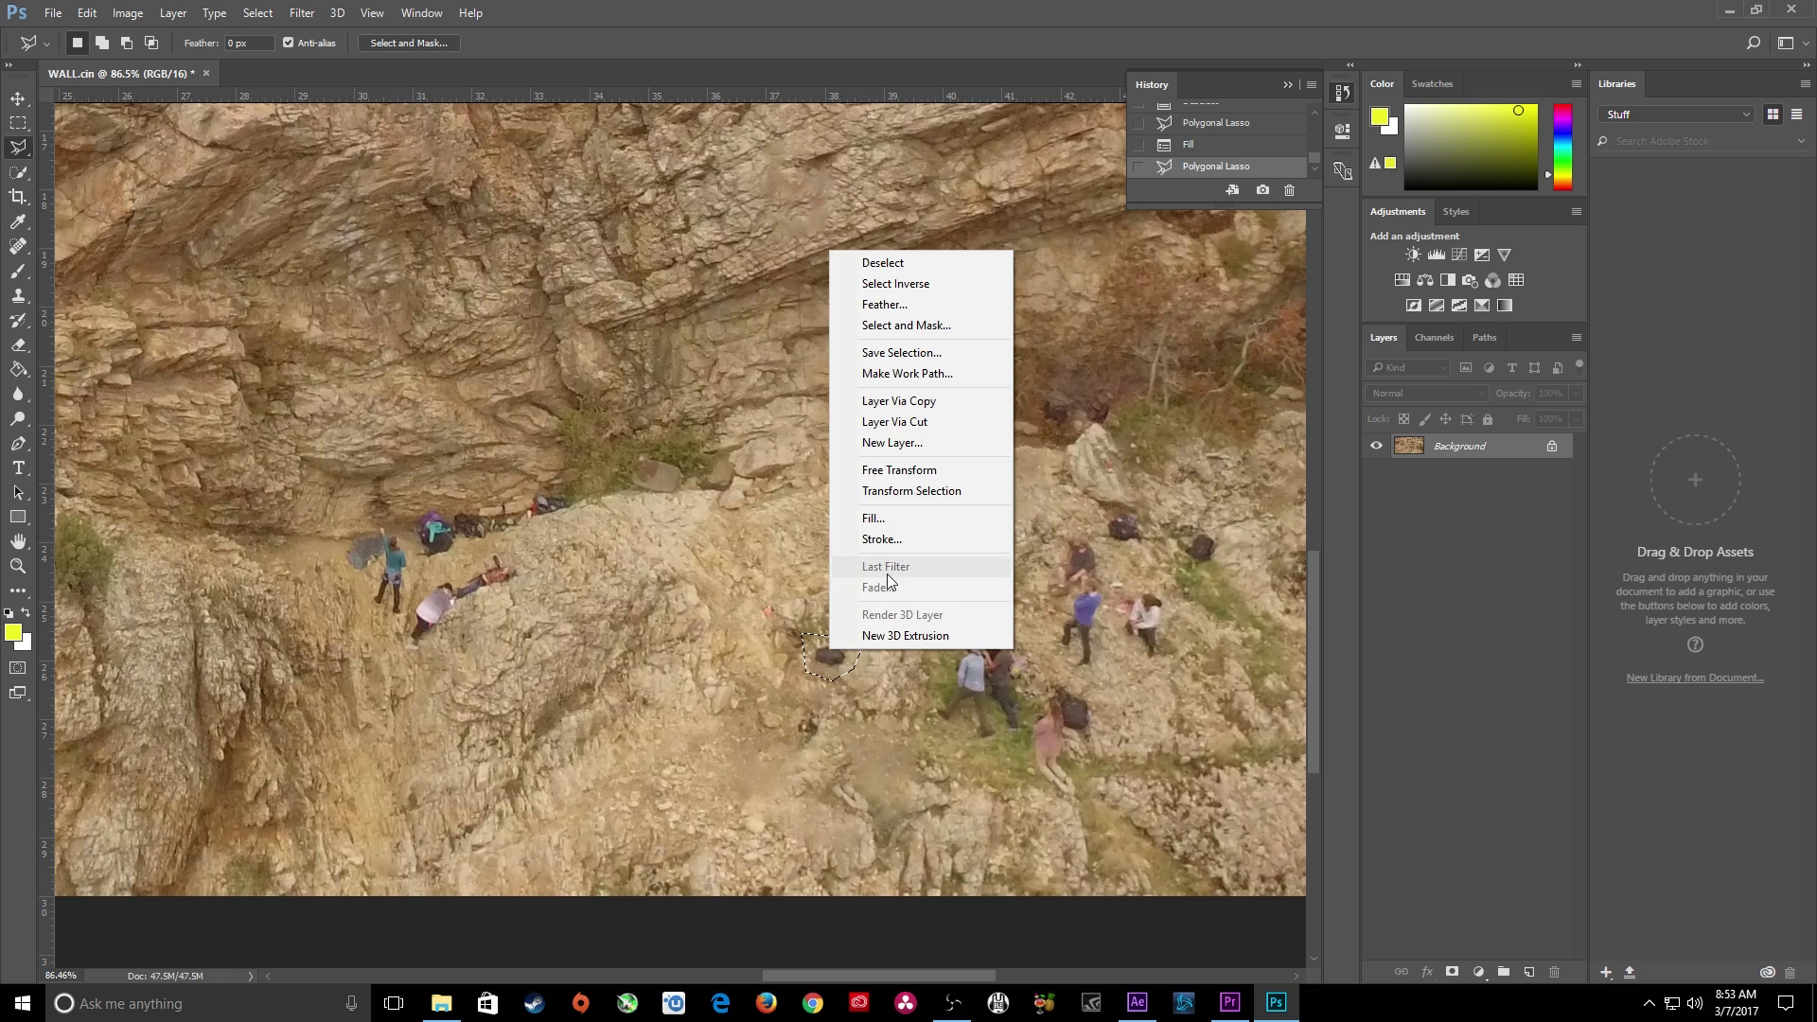
{"action": "left_click", "coordinate": [888, 526]}
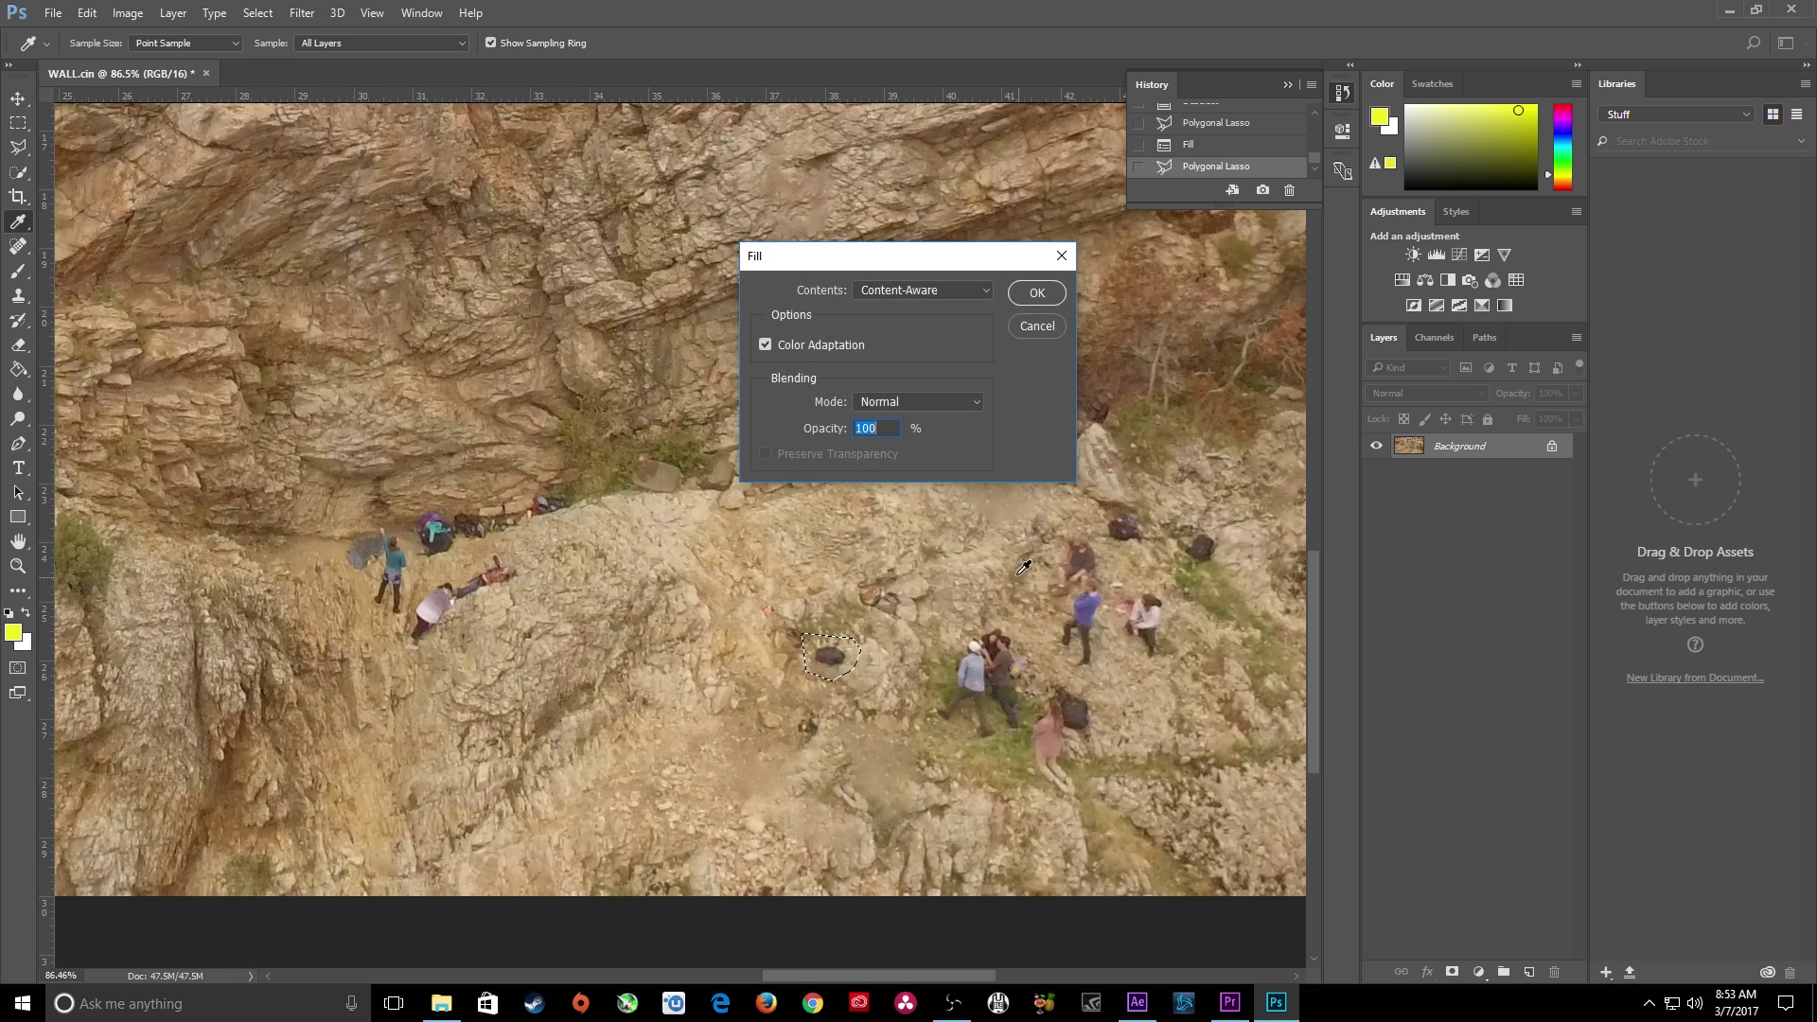
{"action": "left_click", "coordinate": [1025, 295]}
{"action": "key", "text": "ctrl+d"}
Save the retouched WALL.cin and close Photoshop to return to After Effects
{"action": "key", "text": "ctrl+minus"}
{"action": "key", "text": "ctrl+minus"}
{"action": "key", "text": "ctrl+minus"}
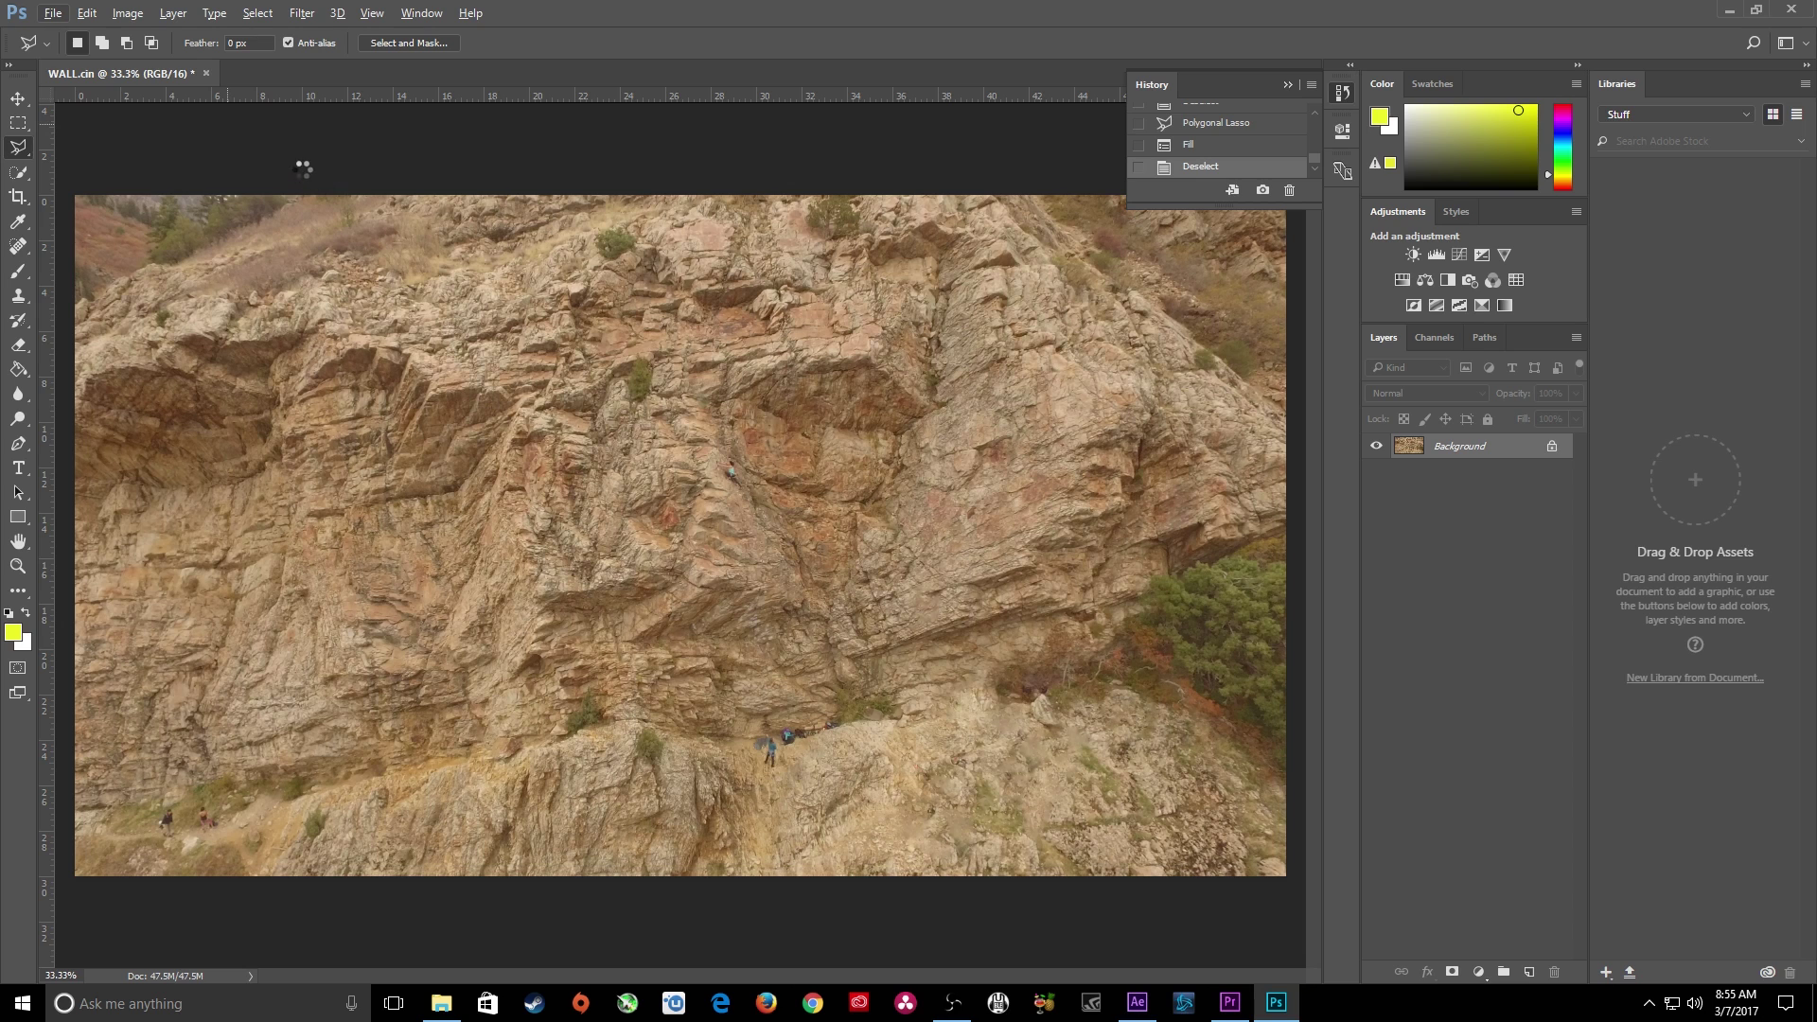
{"action": "key", "text": "ctrl+s"}
{"action": "left_click", "coordinate": [1791, 8]}
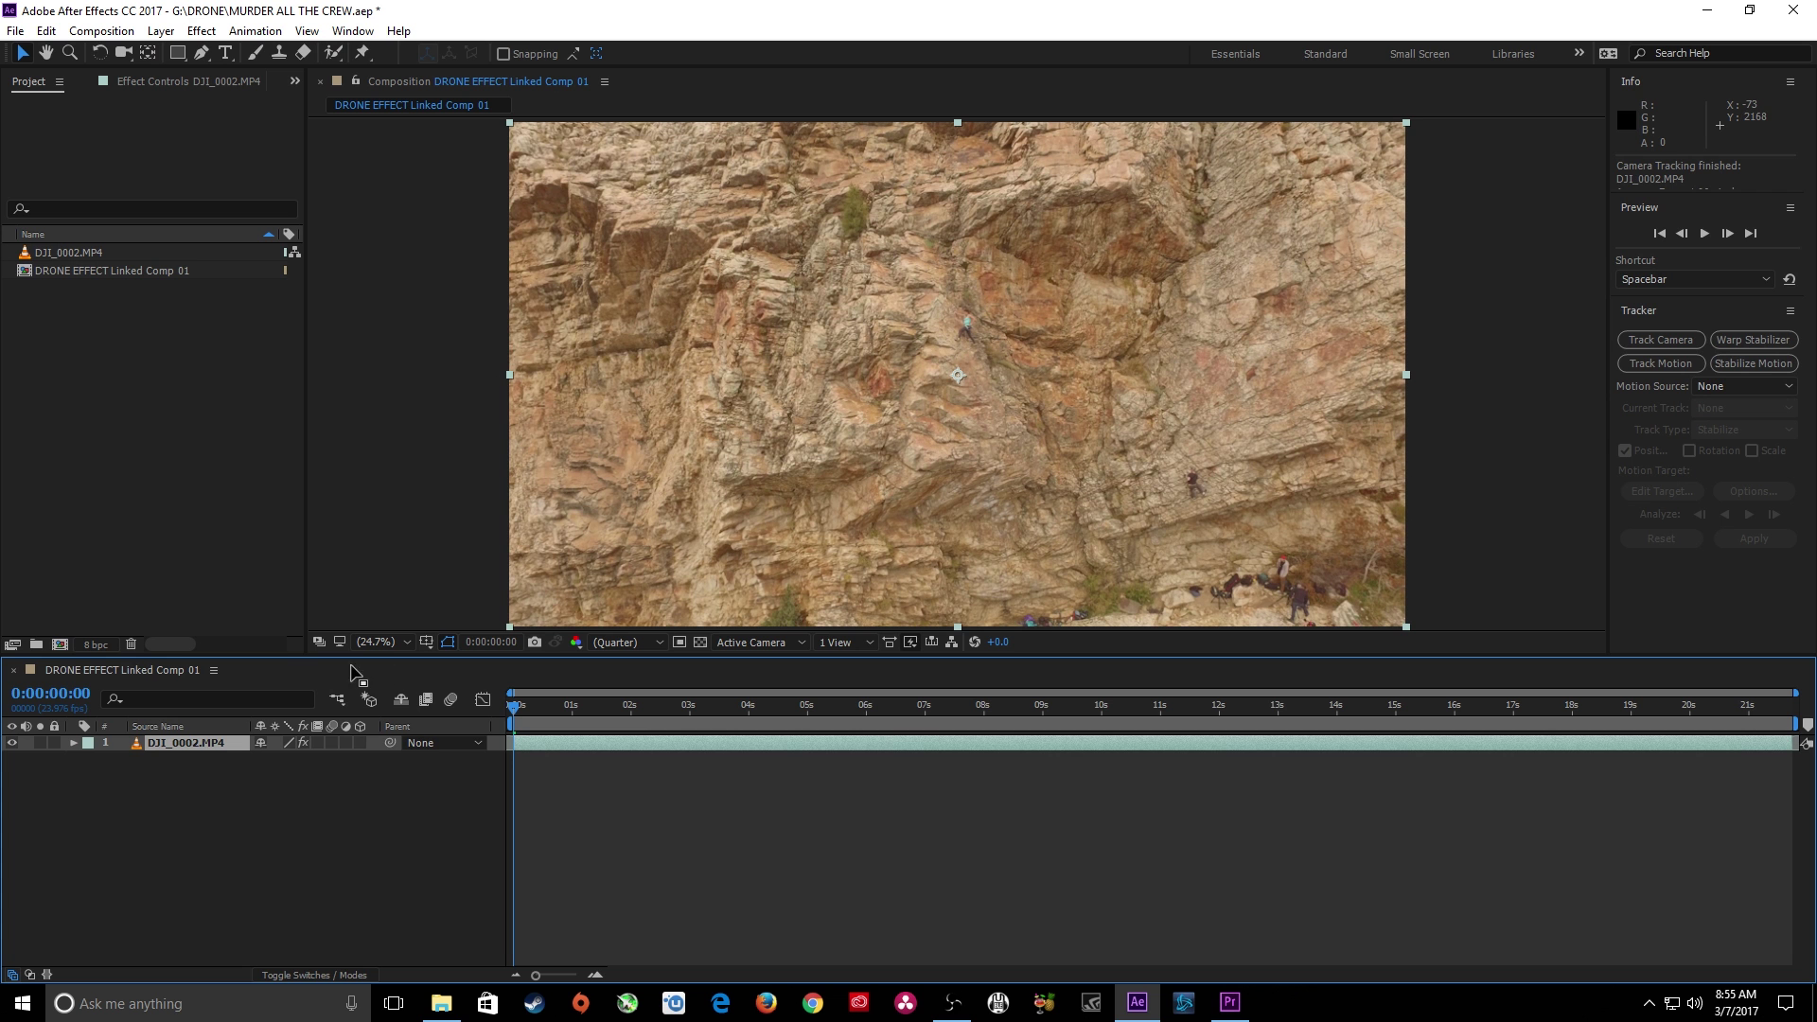
Show the 3D Camera Tracker's track points on the DJI_0002.MP4 layer and widen the effect settings area
{"action": "left_click", "coordinate": [208, 821]}
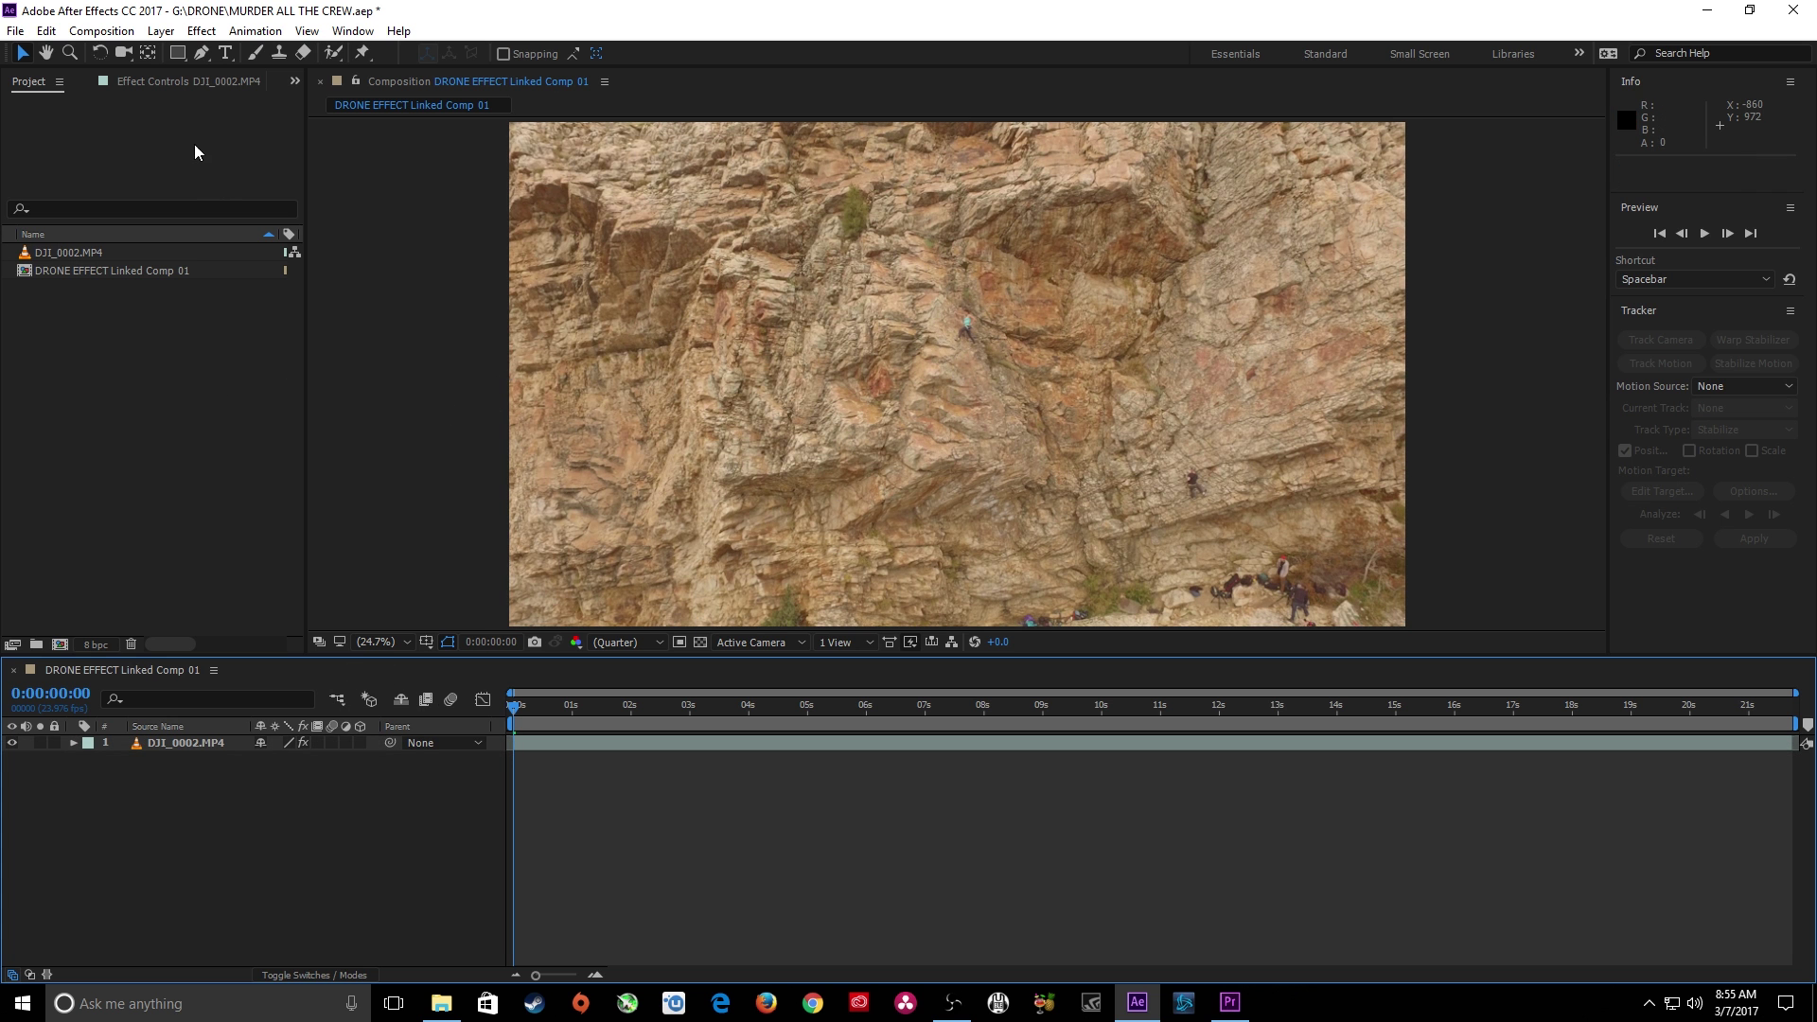
{"action": "left_click", "coordinate": [208, 82]}
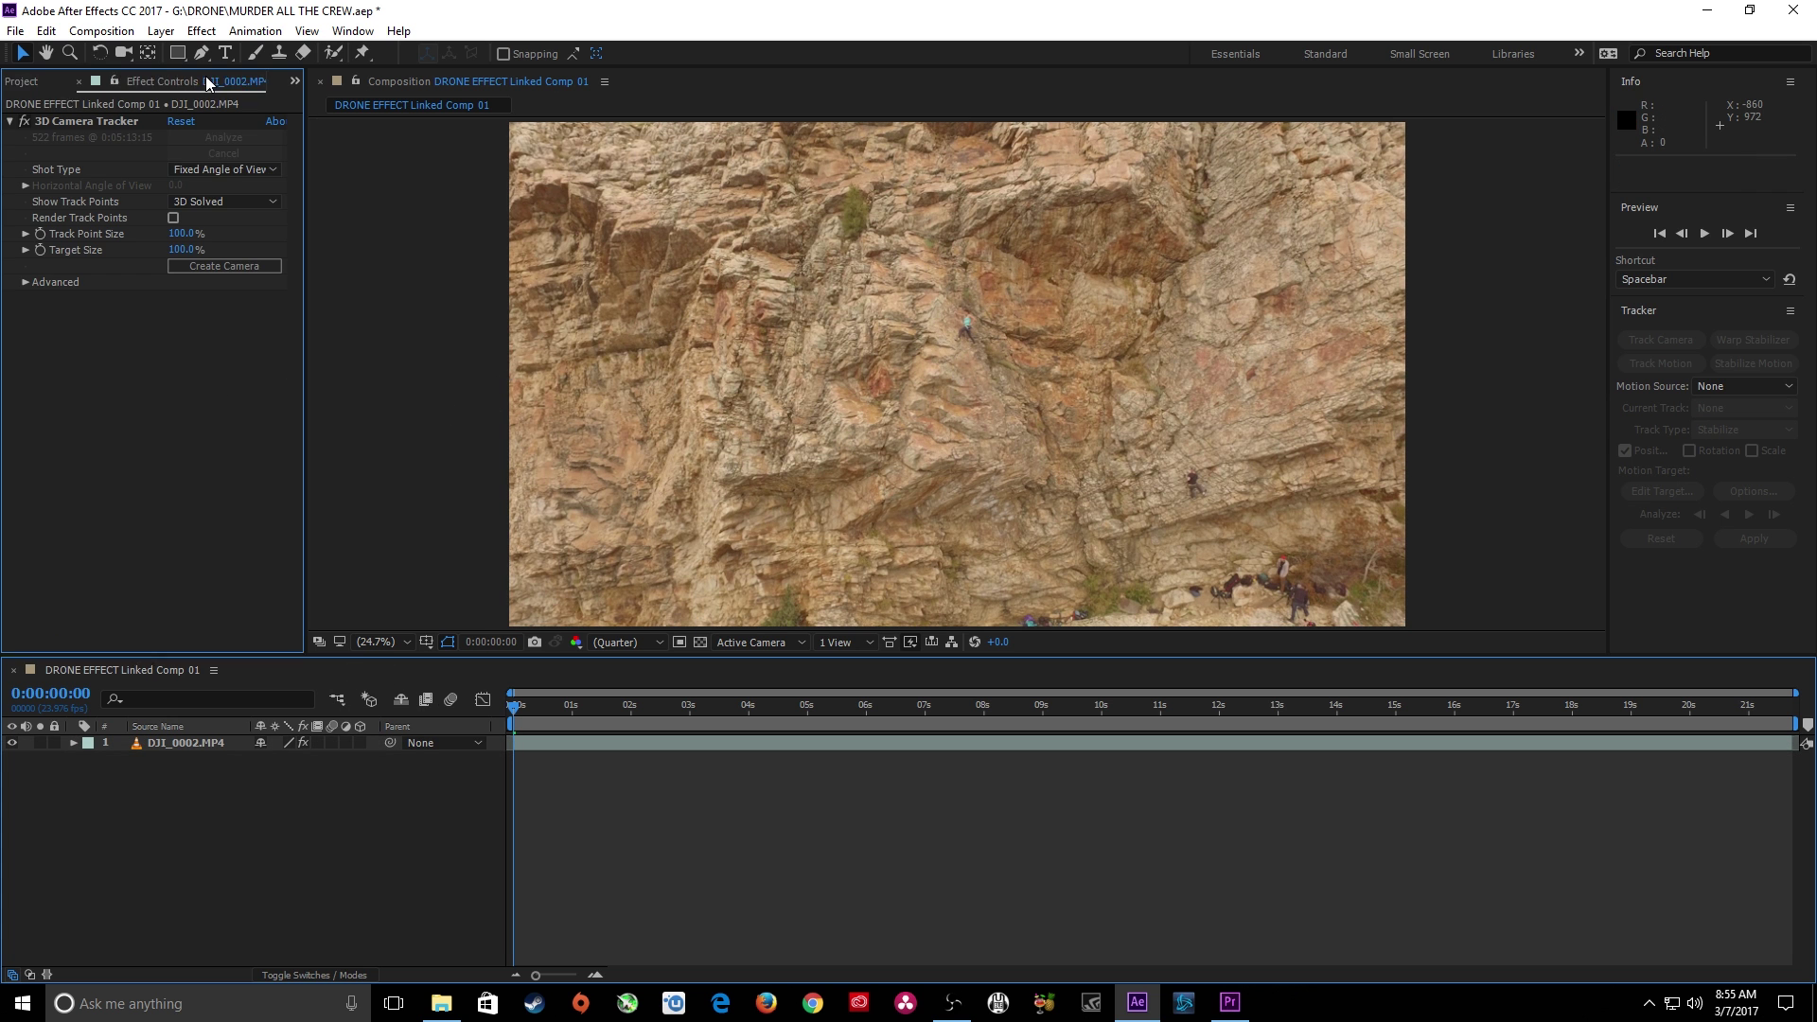
{"action": "left_click", "coordinate": [130, 123]}
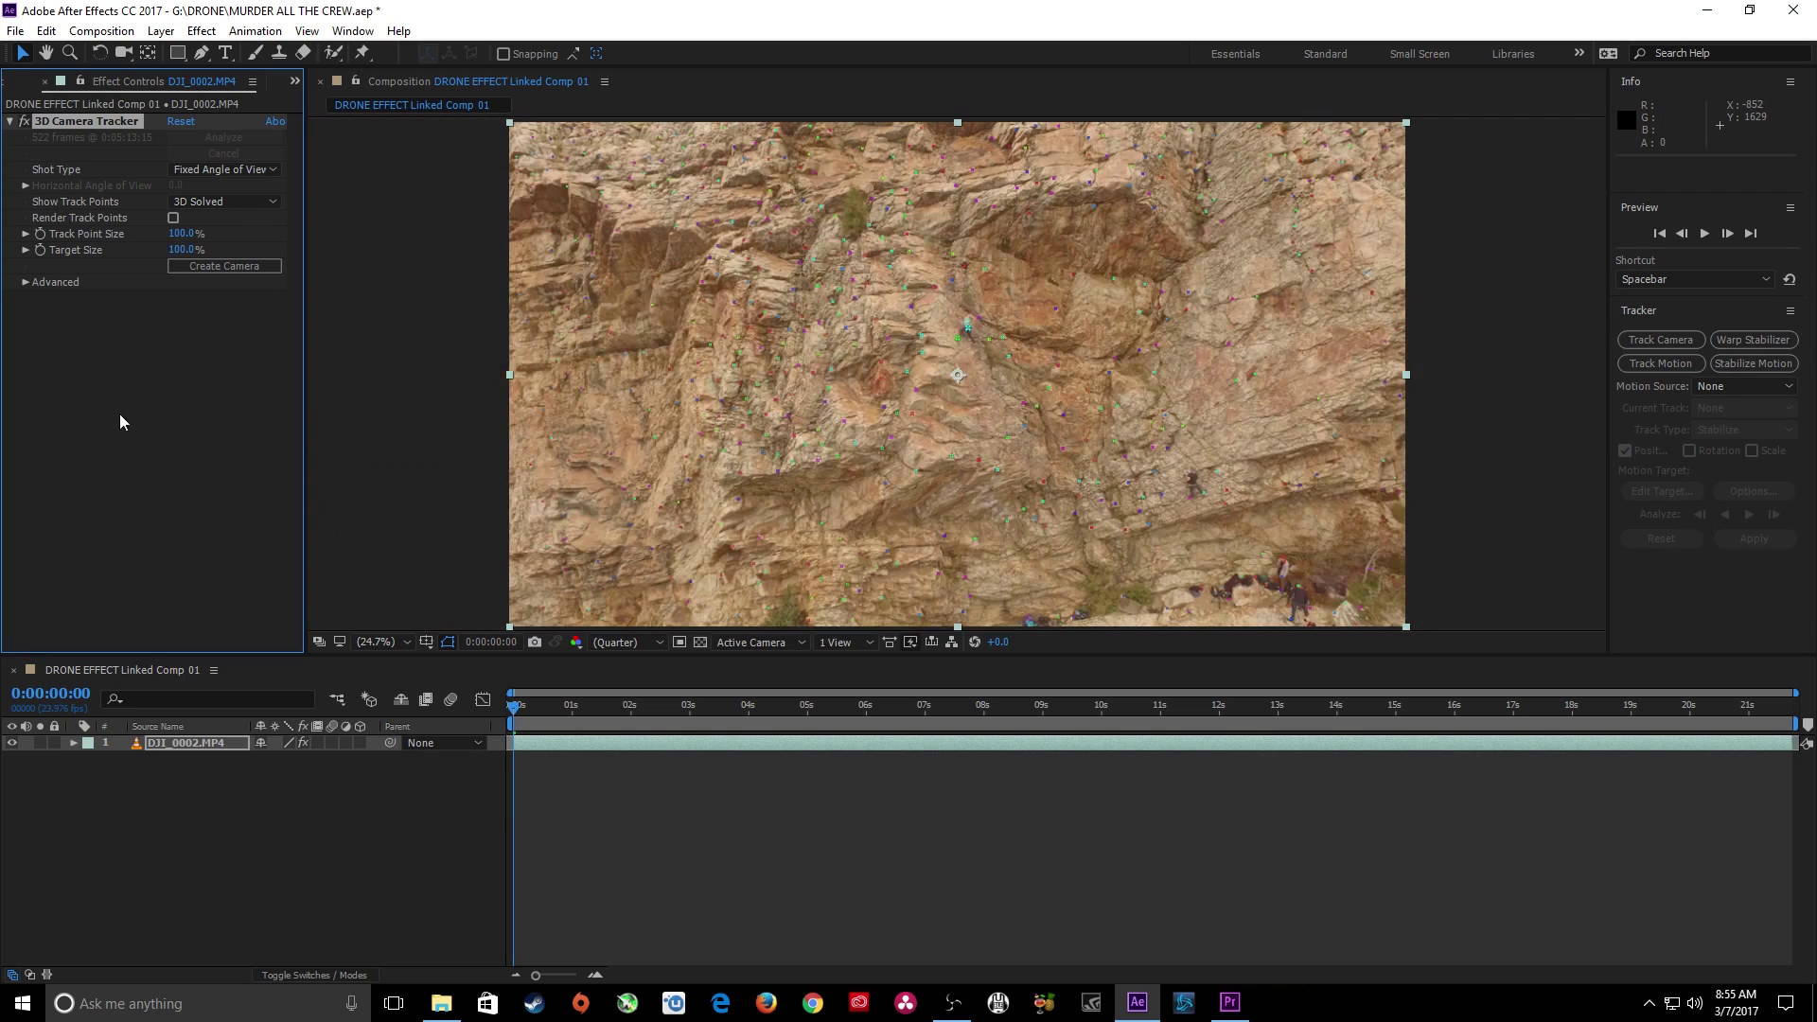
{"action": "left_click_drag", "start_coordinate": [305, 132], "coordinate": [434, 132]}
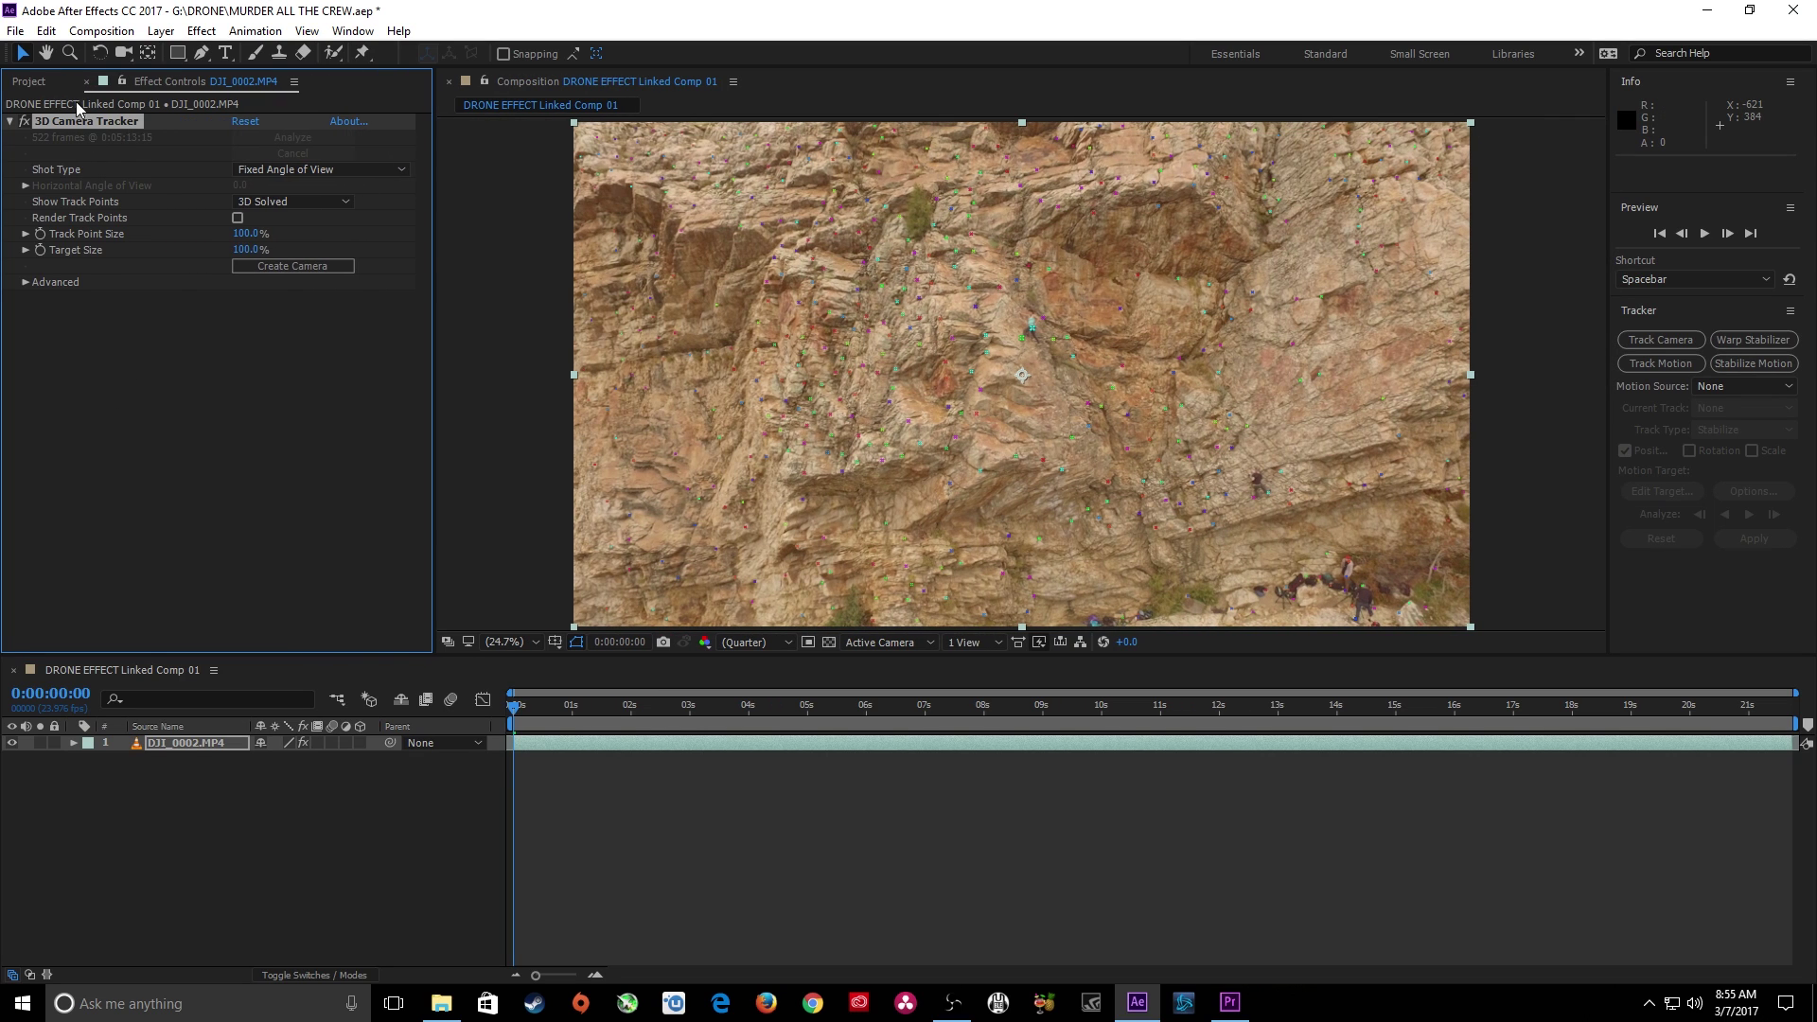
Import WALL.cin from the DRONE folder into the project and preview it as footage
{"action": "left_click", "coordinate": [29, 82]}
{"action": "double_click", "coordinate": [162, 405]}
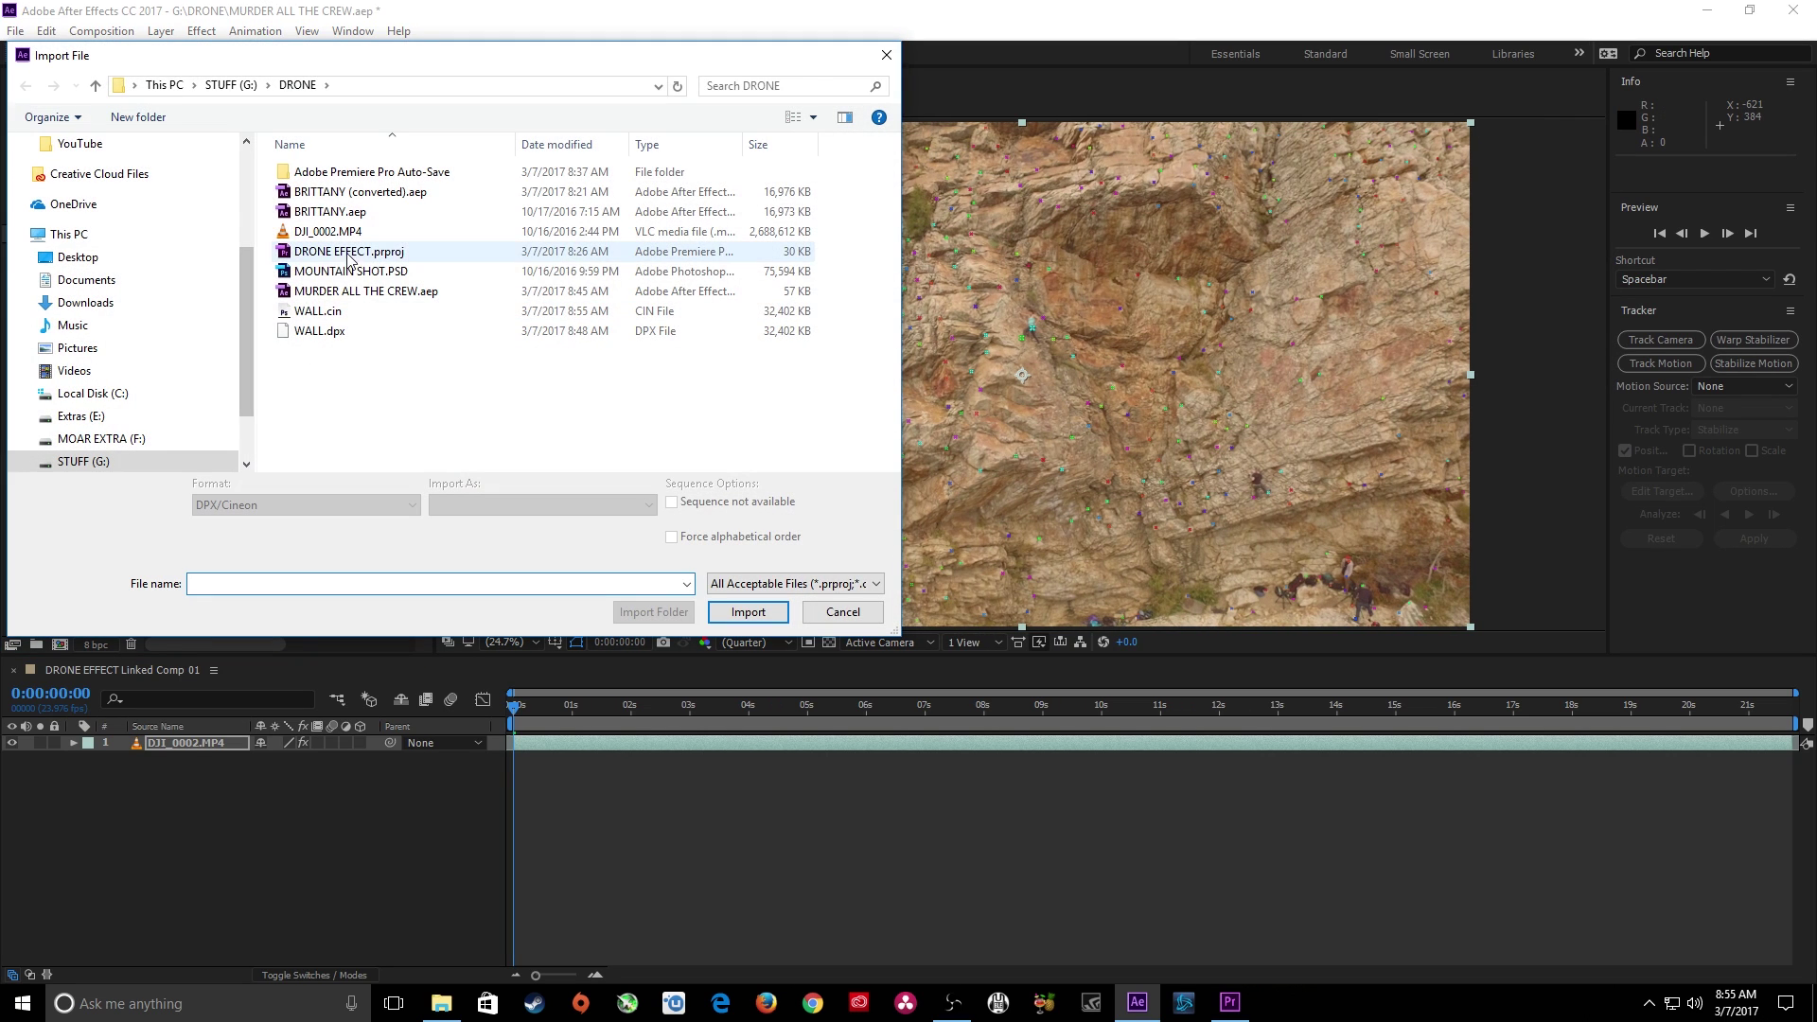
{"action": "double_click", "coordinate": [318, 311]}
{"action": "double_click", "coordinate": [32, 289]}
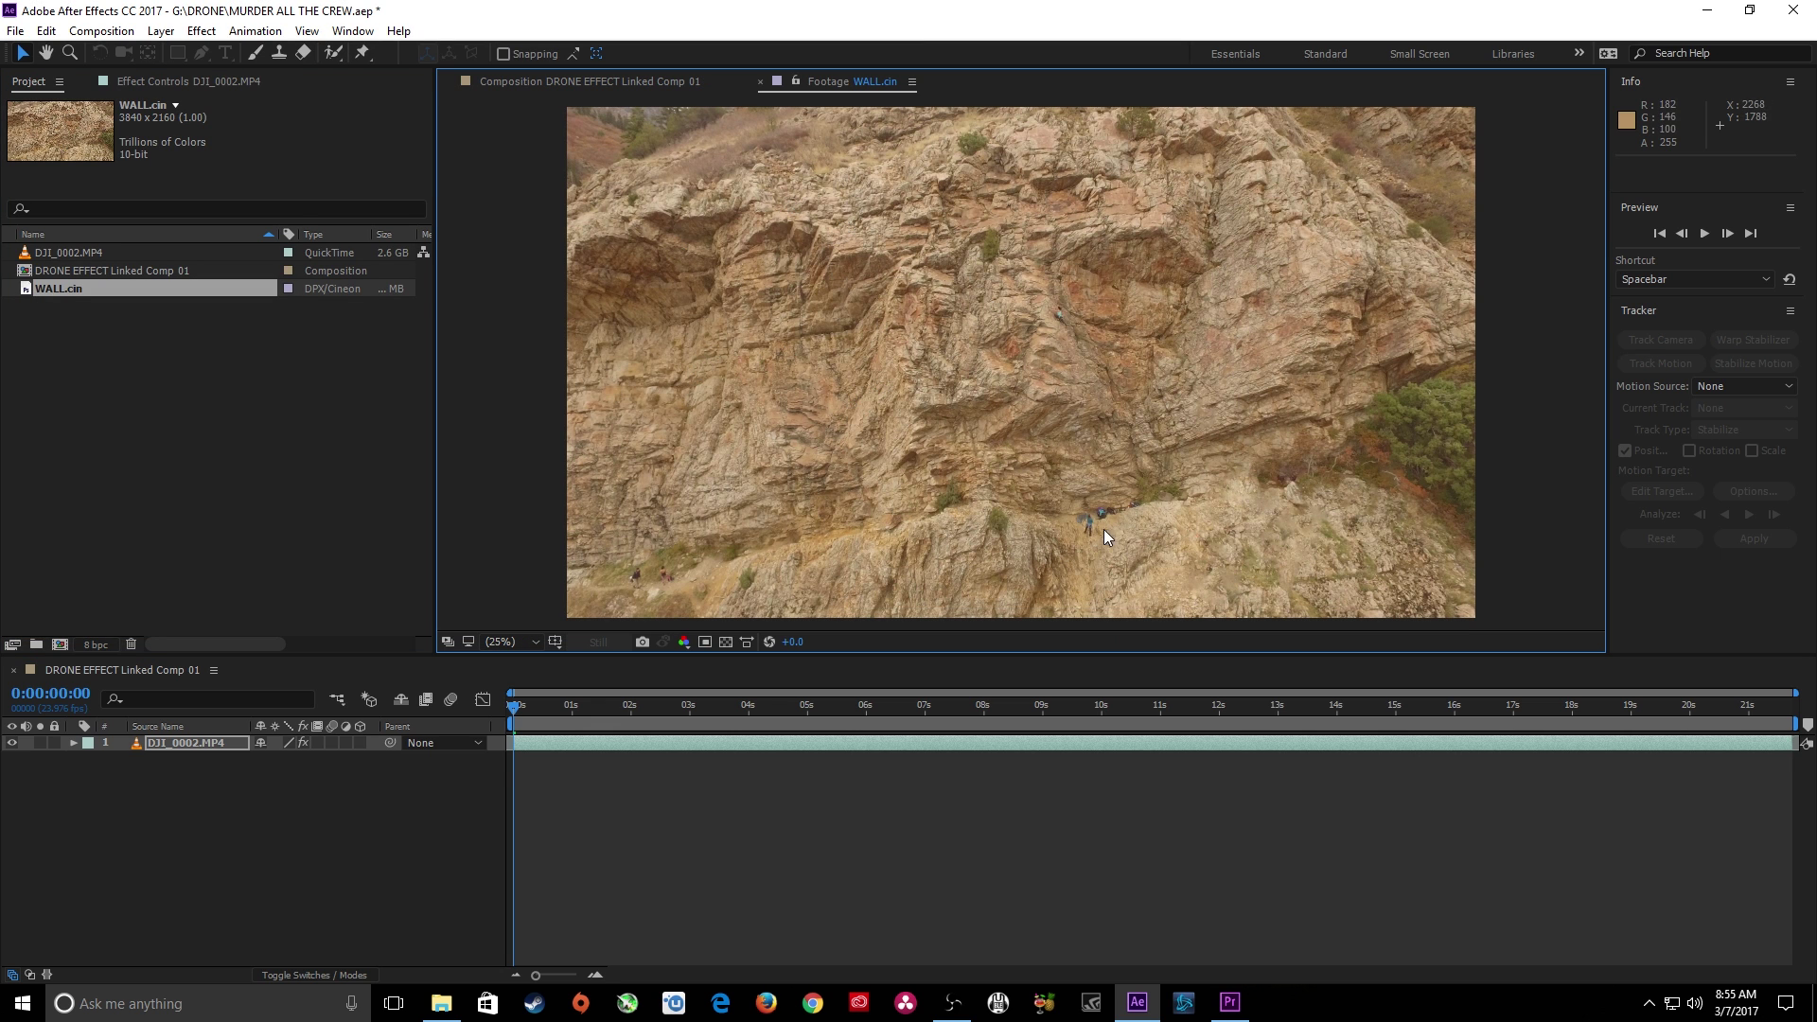
Park the playhead of DRONE EFFECT Linked Comp 01 at 0:00:09:17 and display the effect settings of DJI_0002.MP4
{"action": "left_click", "coordinate": [580, 82]}
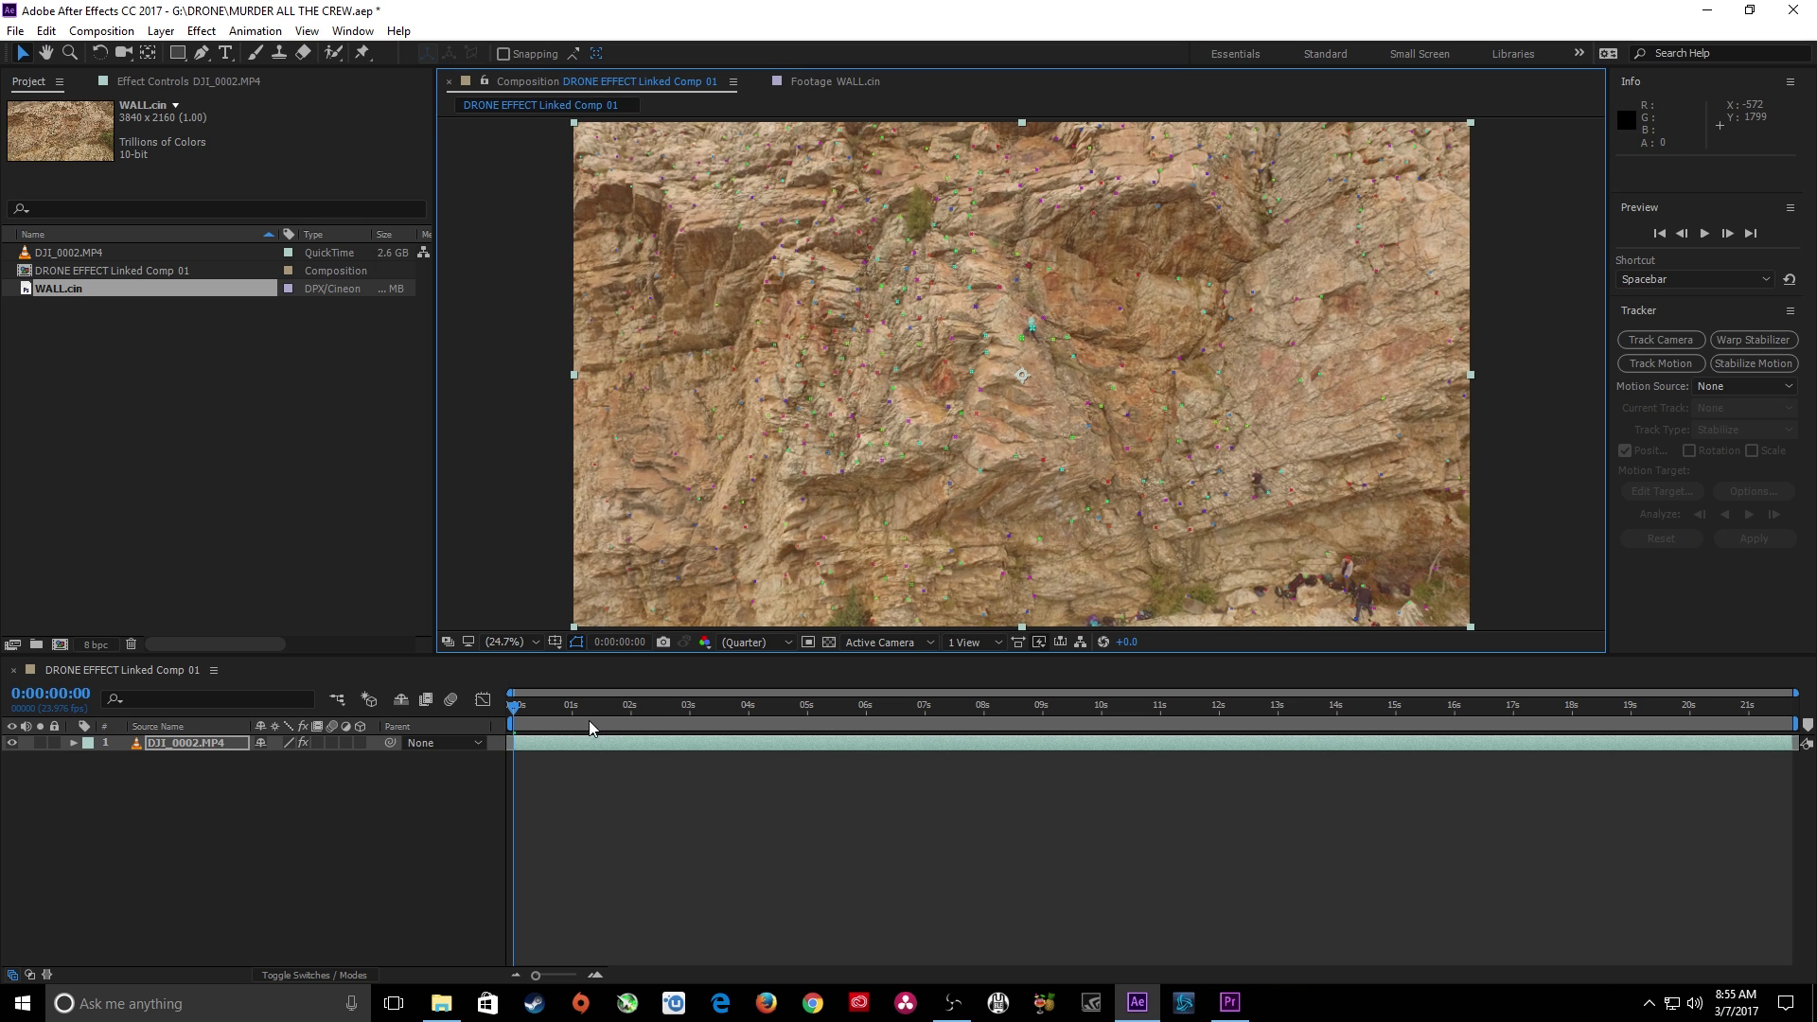
{"action": "left_click", "coordinate": [871, 786]}
{"action": "left_click_drag", "start_coordinate": [787, 705], "coordinate": [1059, 736]}
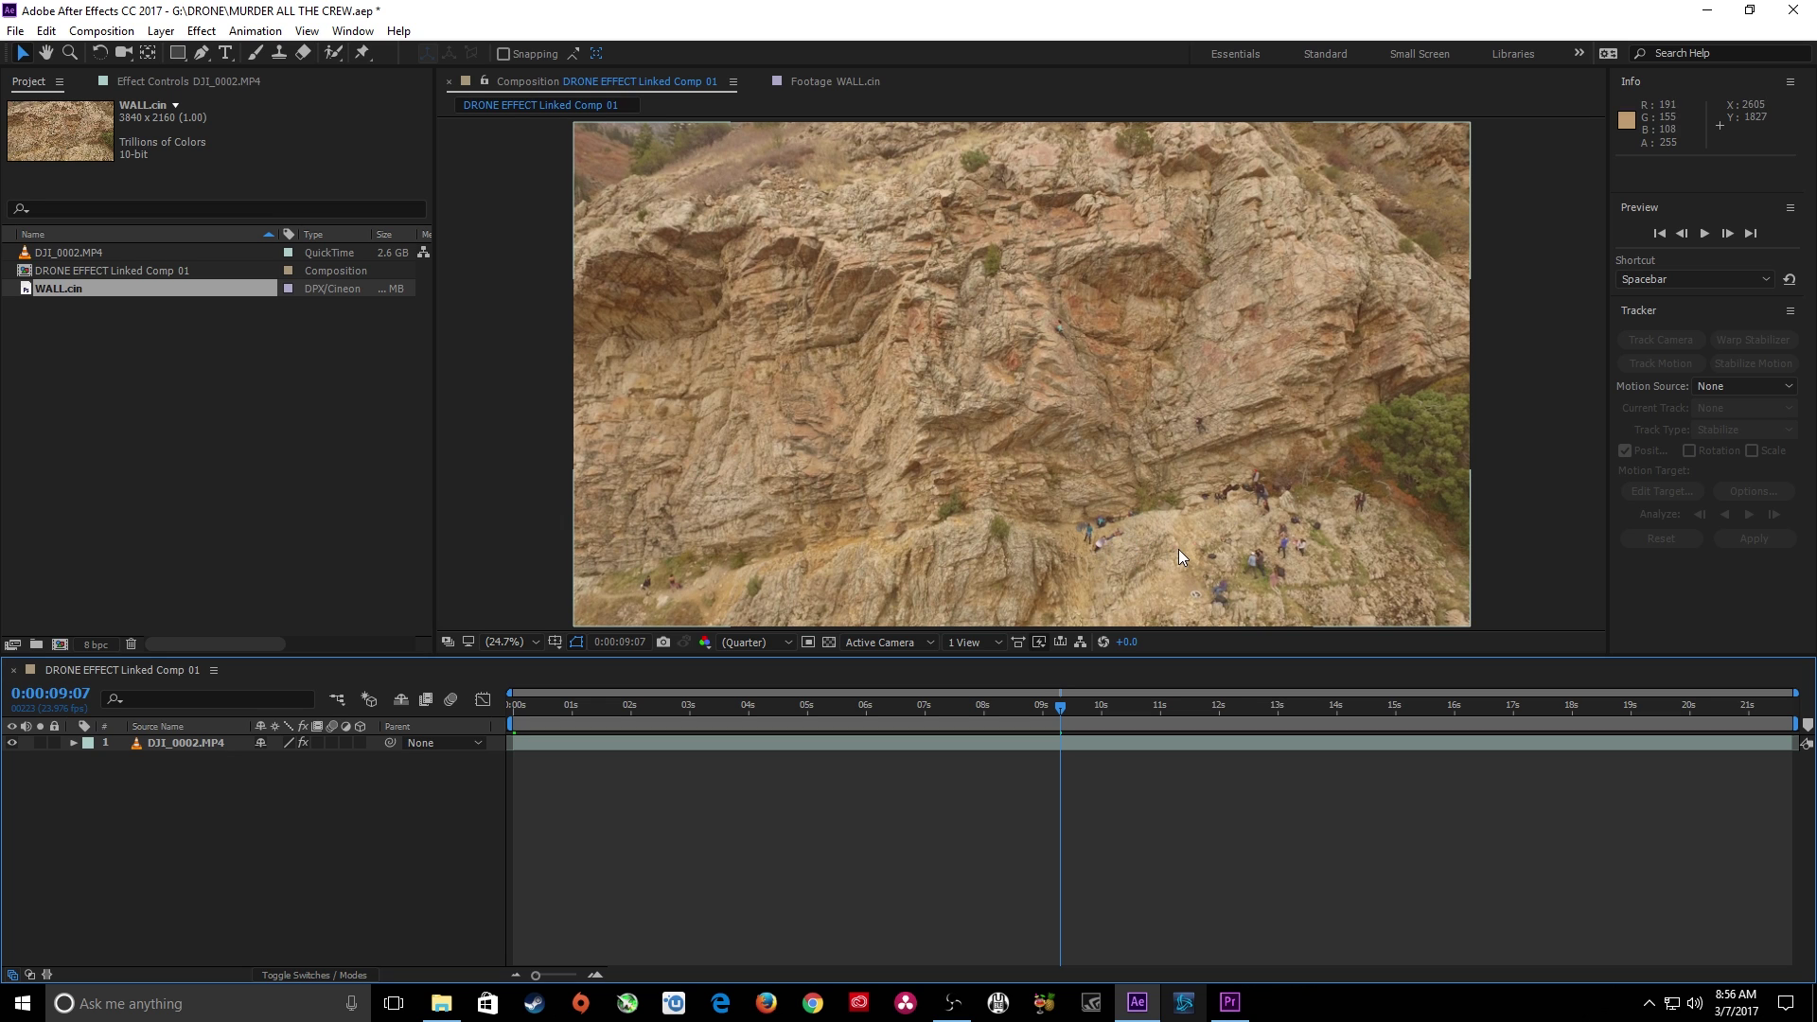
{"action": "left_click", "coordinate": [1084, 707]}
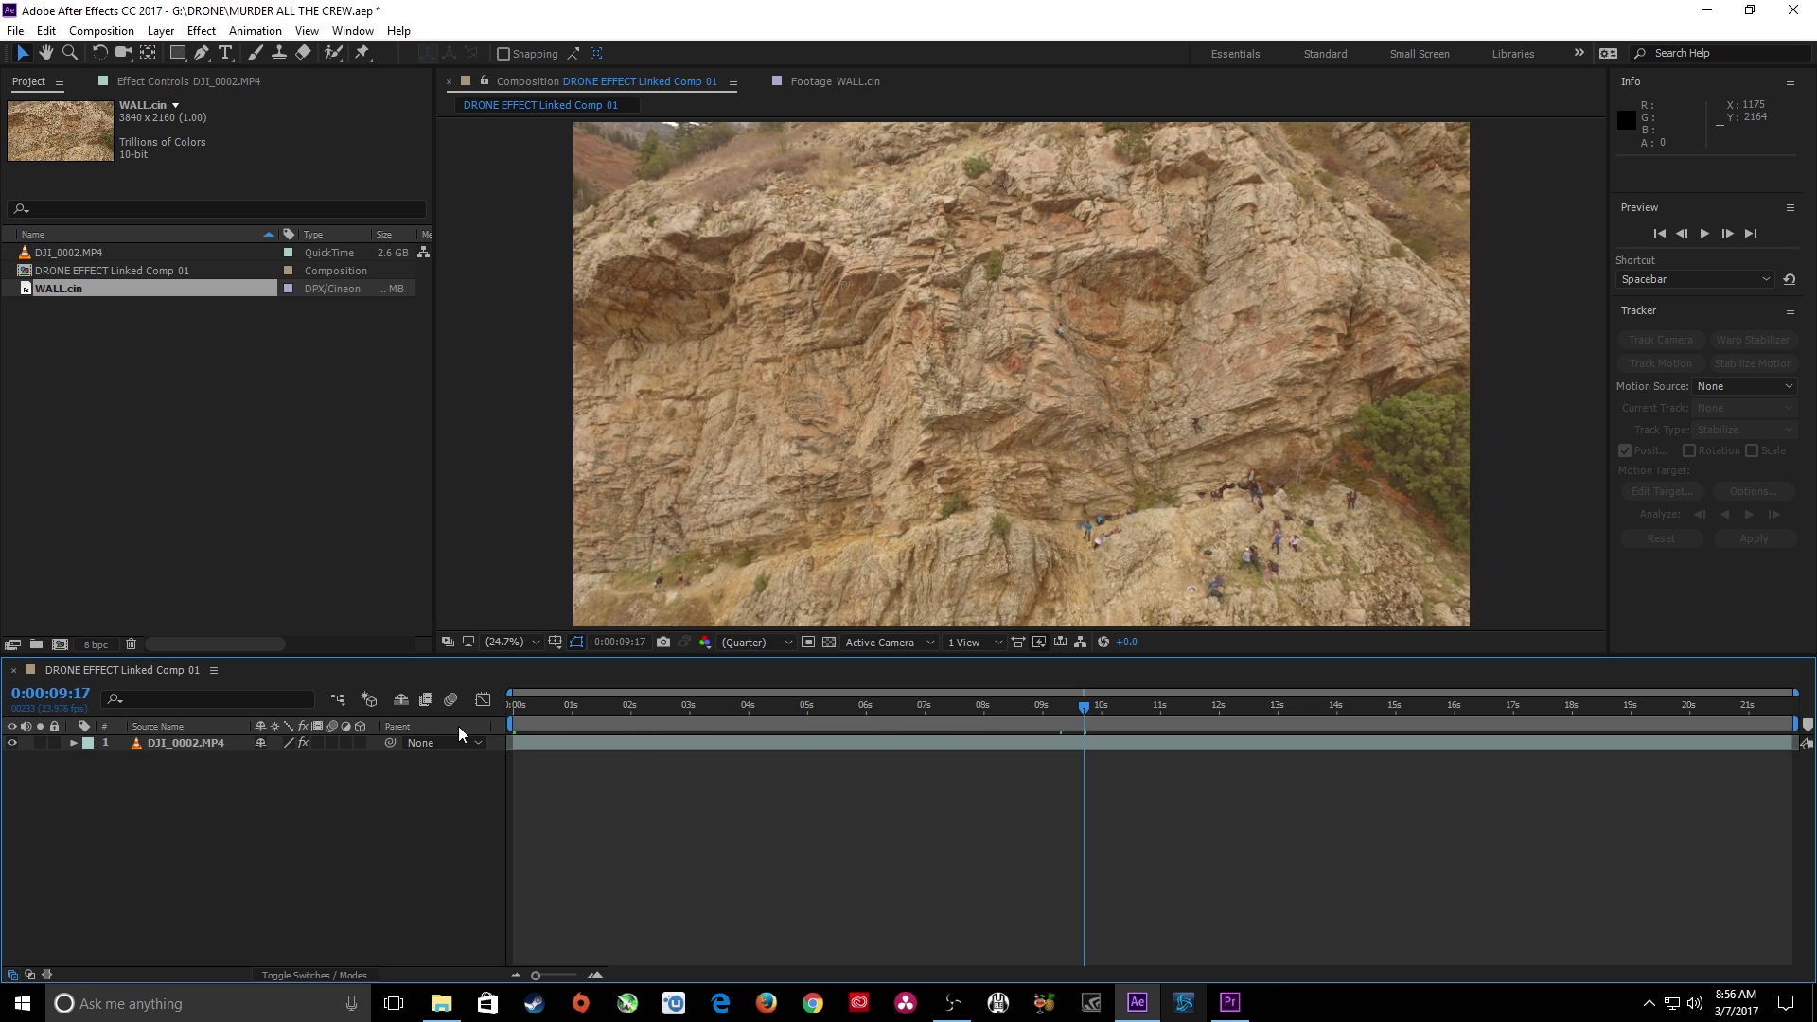
{"action": "left_click", "coordinate": [208, 82]}
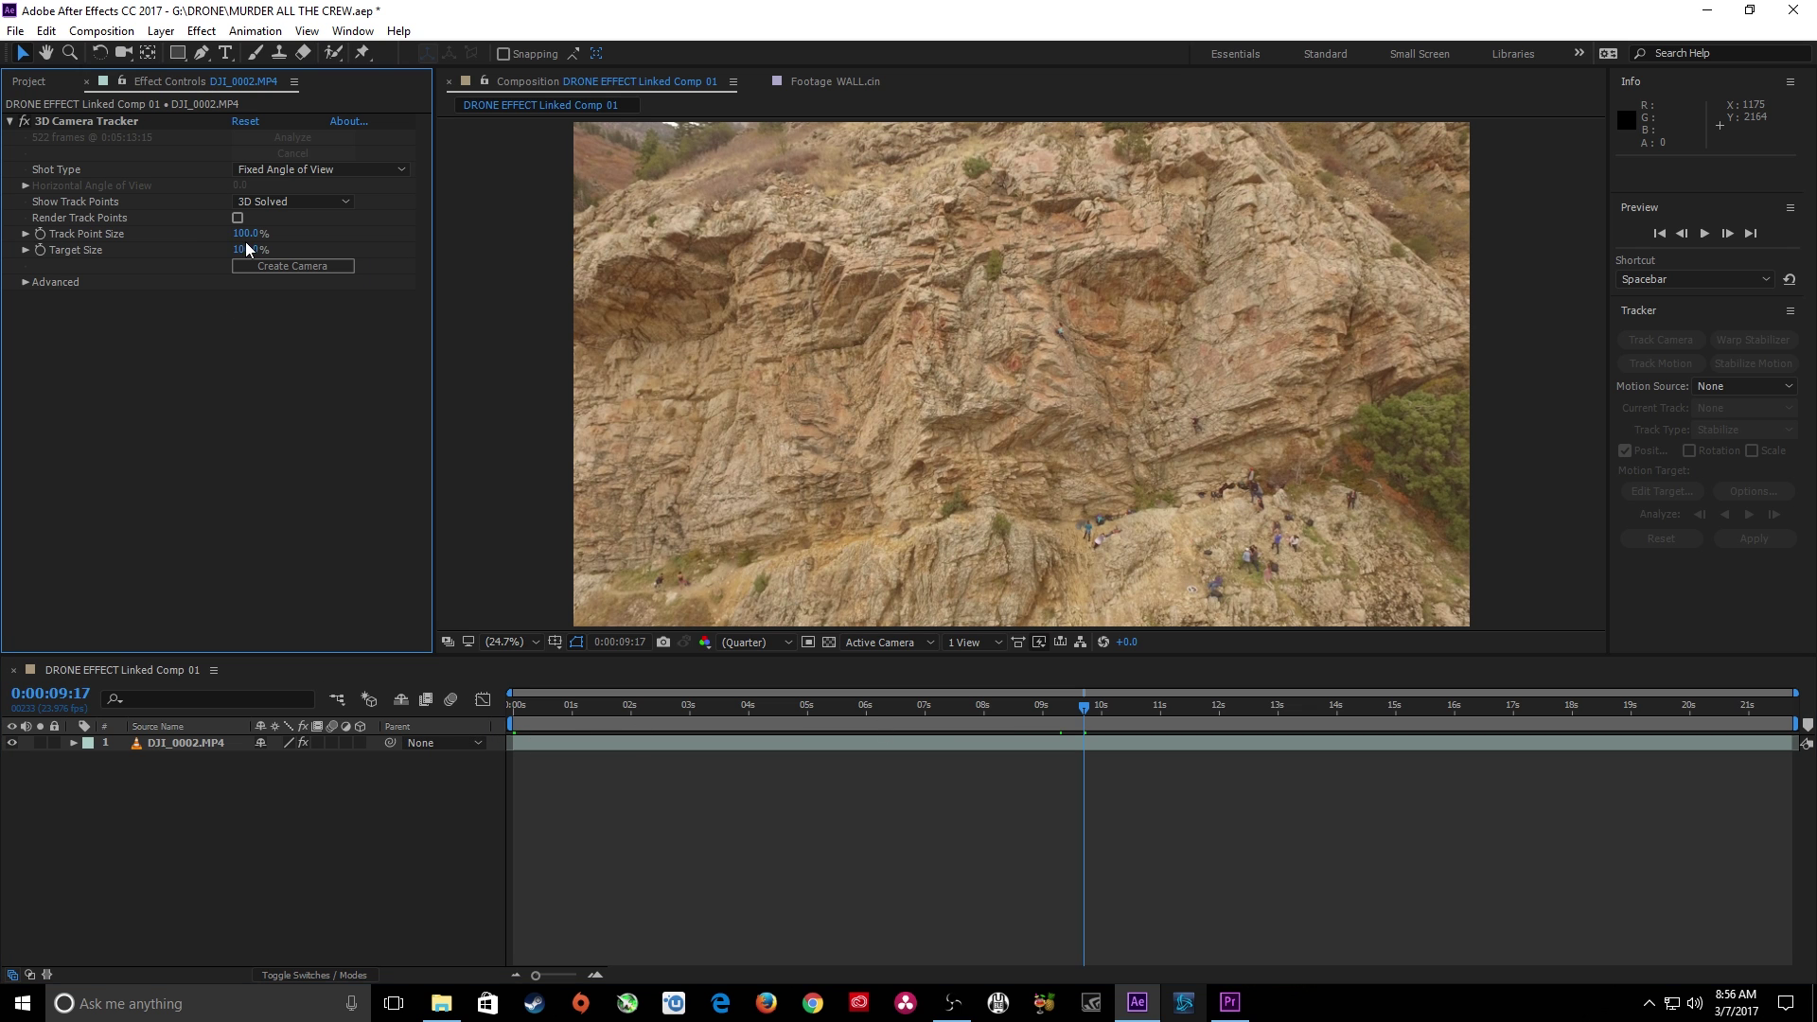
Display the 3D Camera Tracker's points on DJI_0002.MP4 with target size 54% and track point size about 413%
{"action": "left_click", "coordinate": [108, 122]}
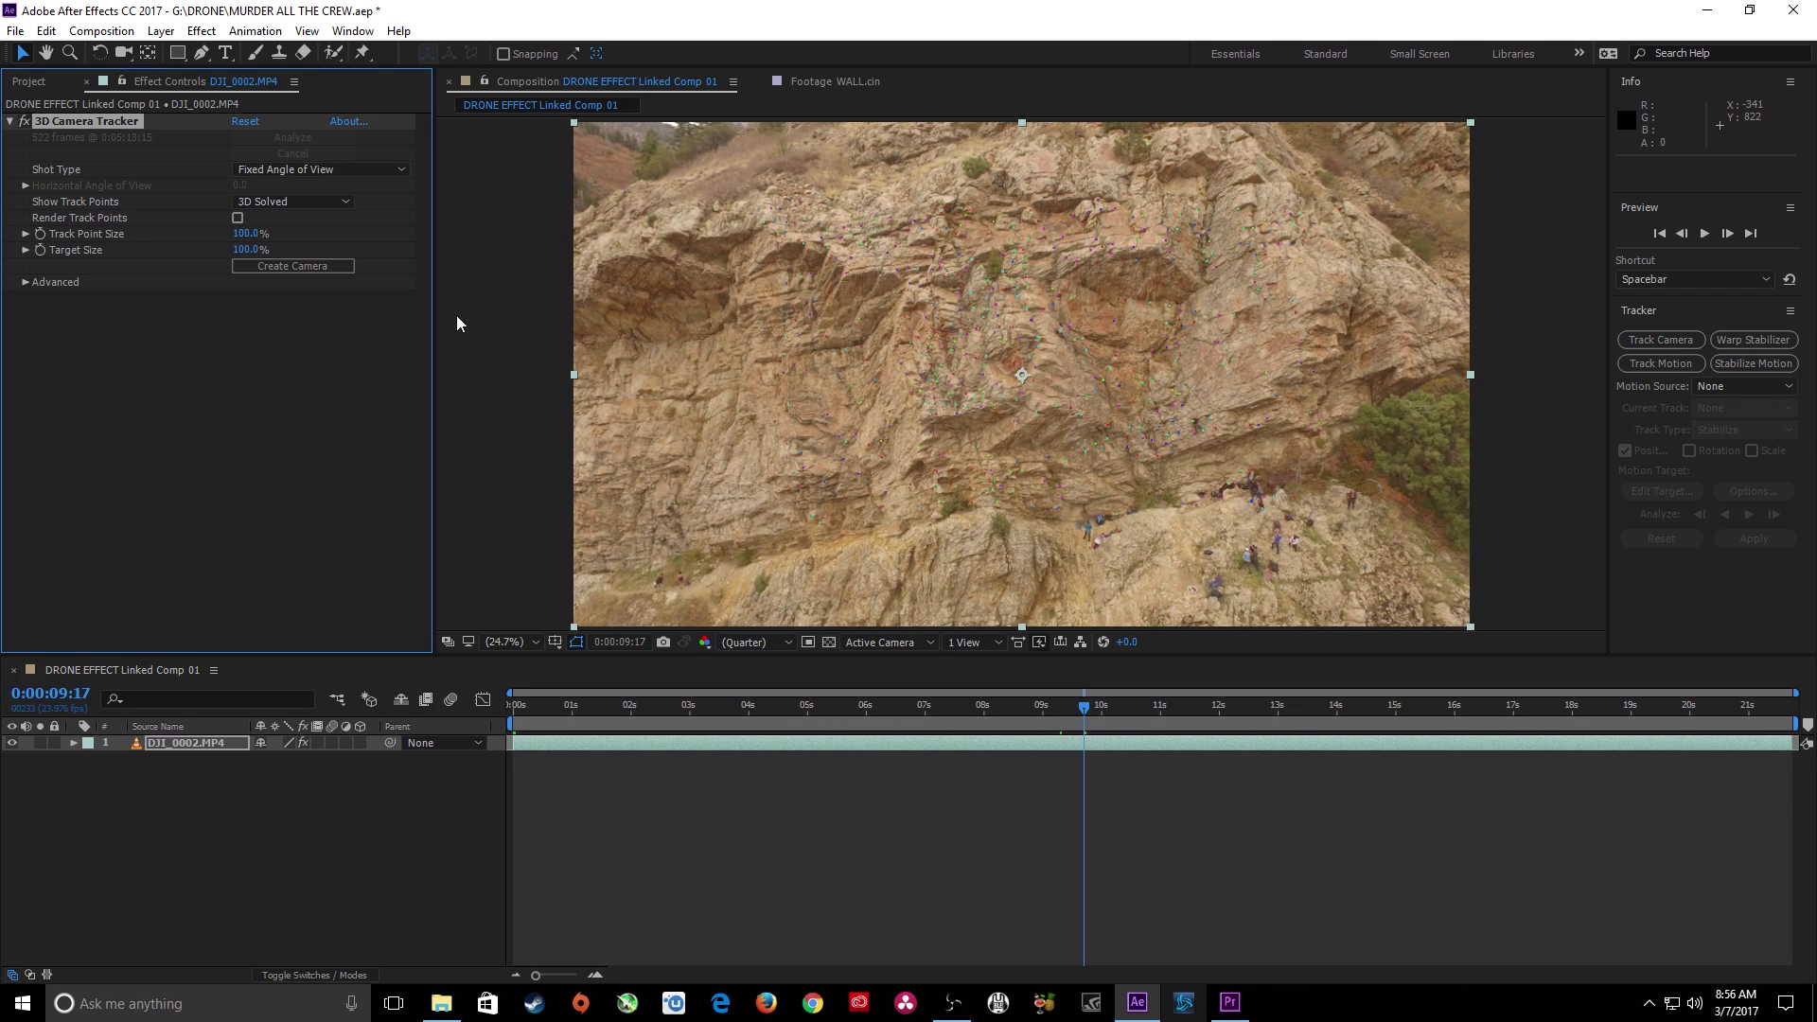
{"action": "left_click_drag", "start_coordinate": [244, 248], "coordinate": [202, 255]}
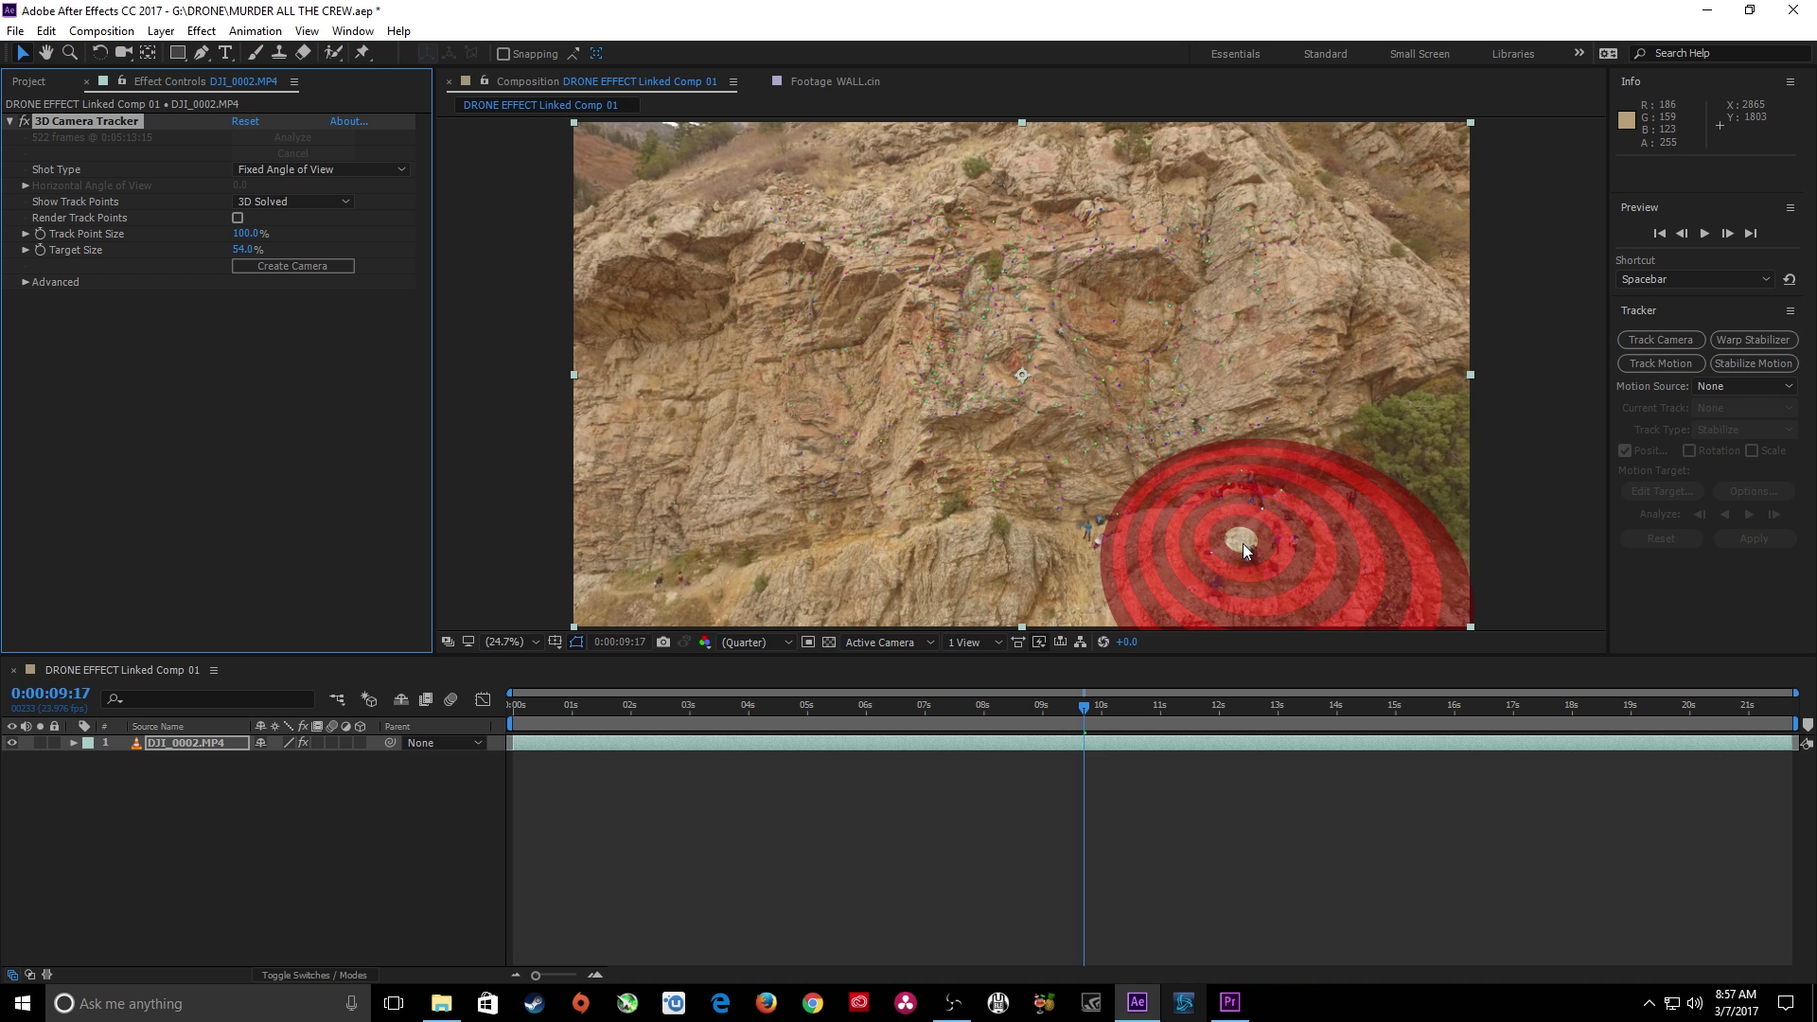
{"action": "left_click_drag", "start_coordinate": [243, 234], "coordinate": [534, 236]}
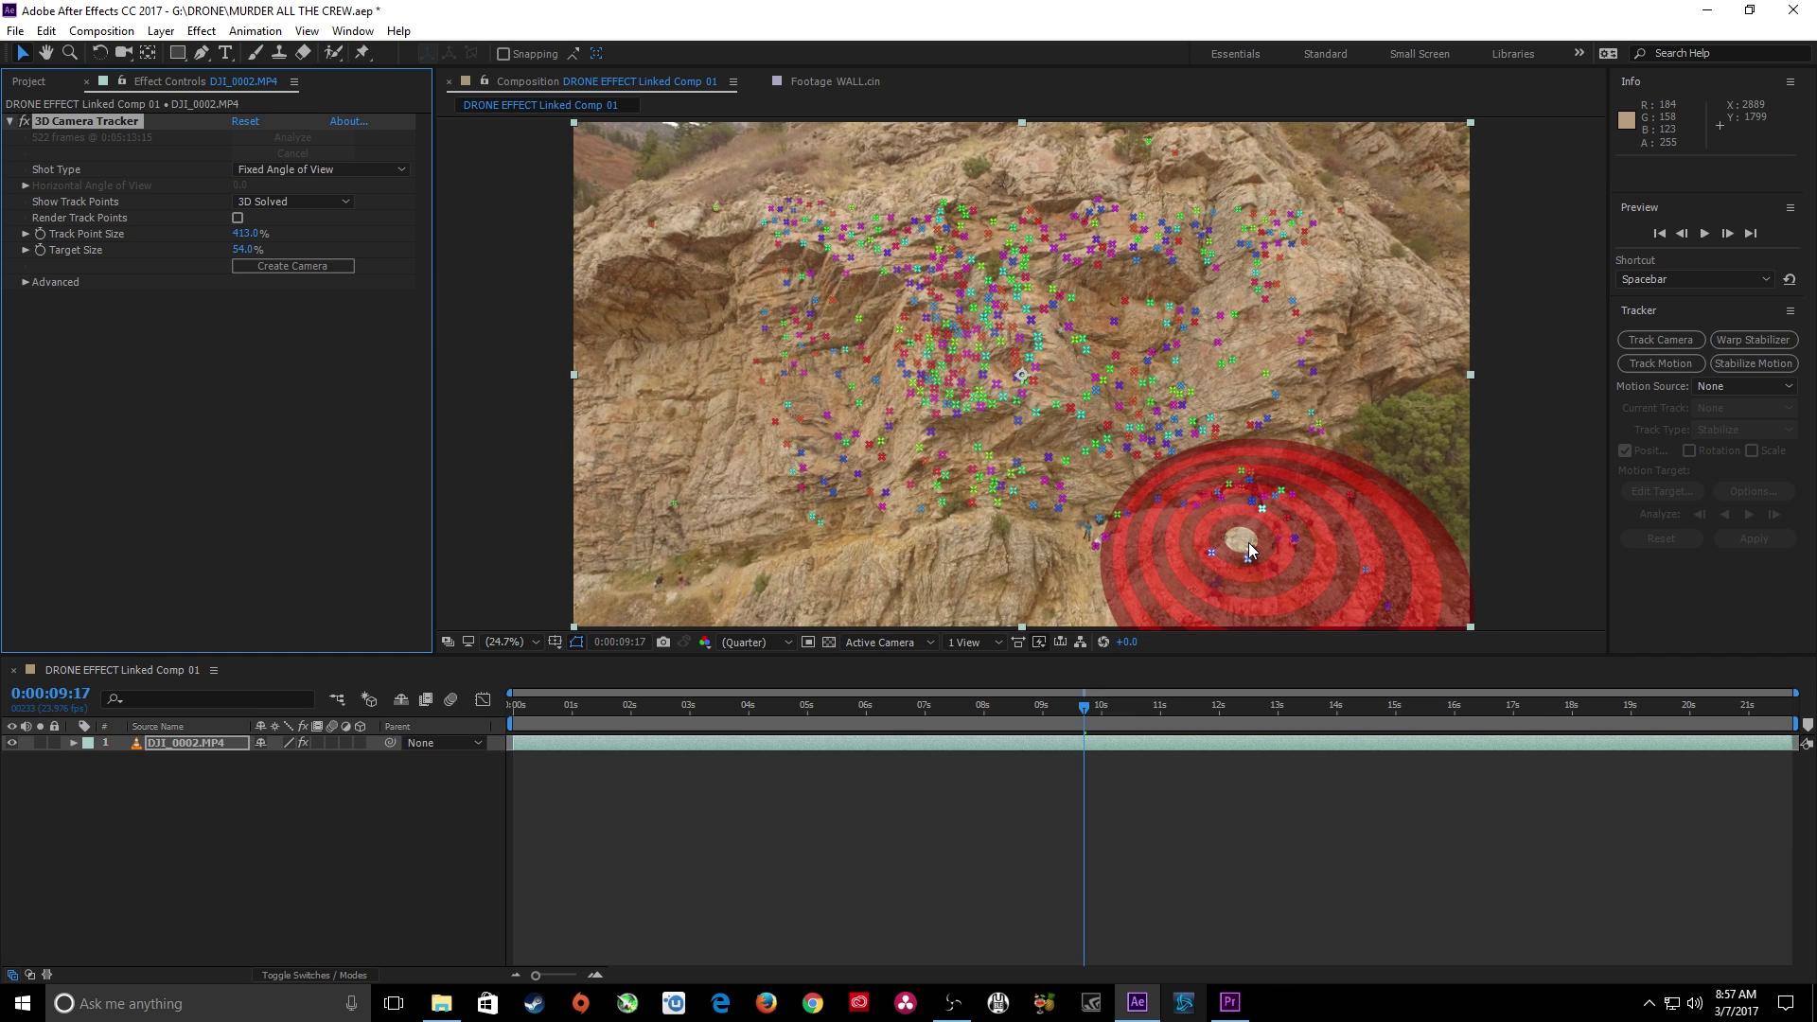
Create a solid and camera from the track points around the crew on the lower-right rocks, and select the new solid layer
{"action": "right_click", "coordinate": [1249, 546]}
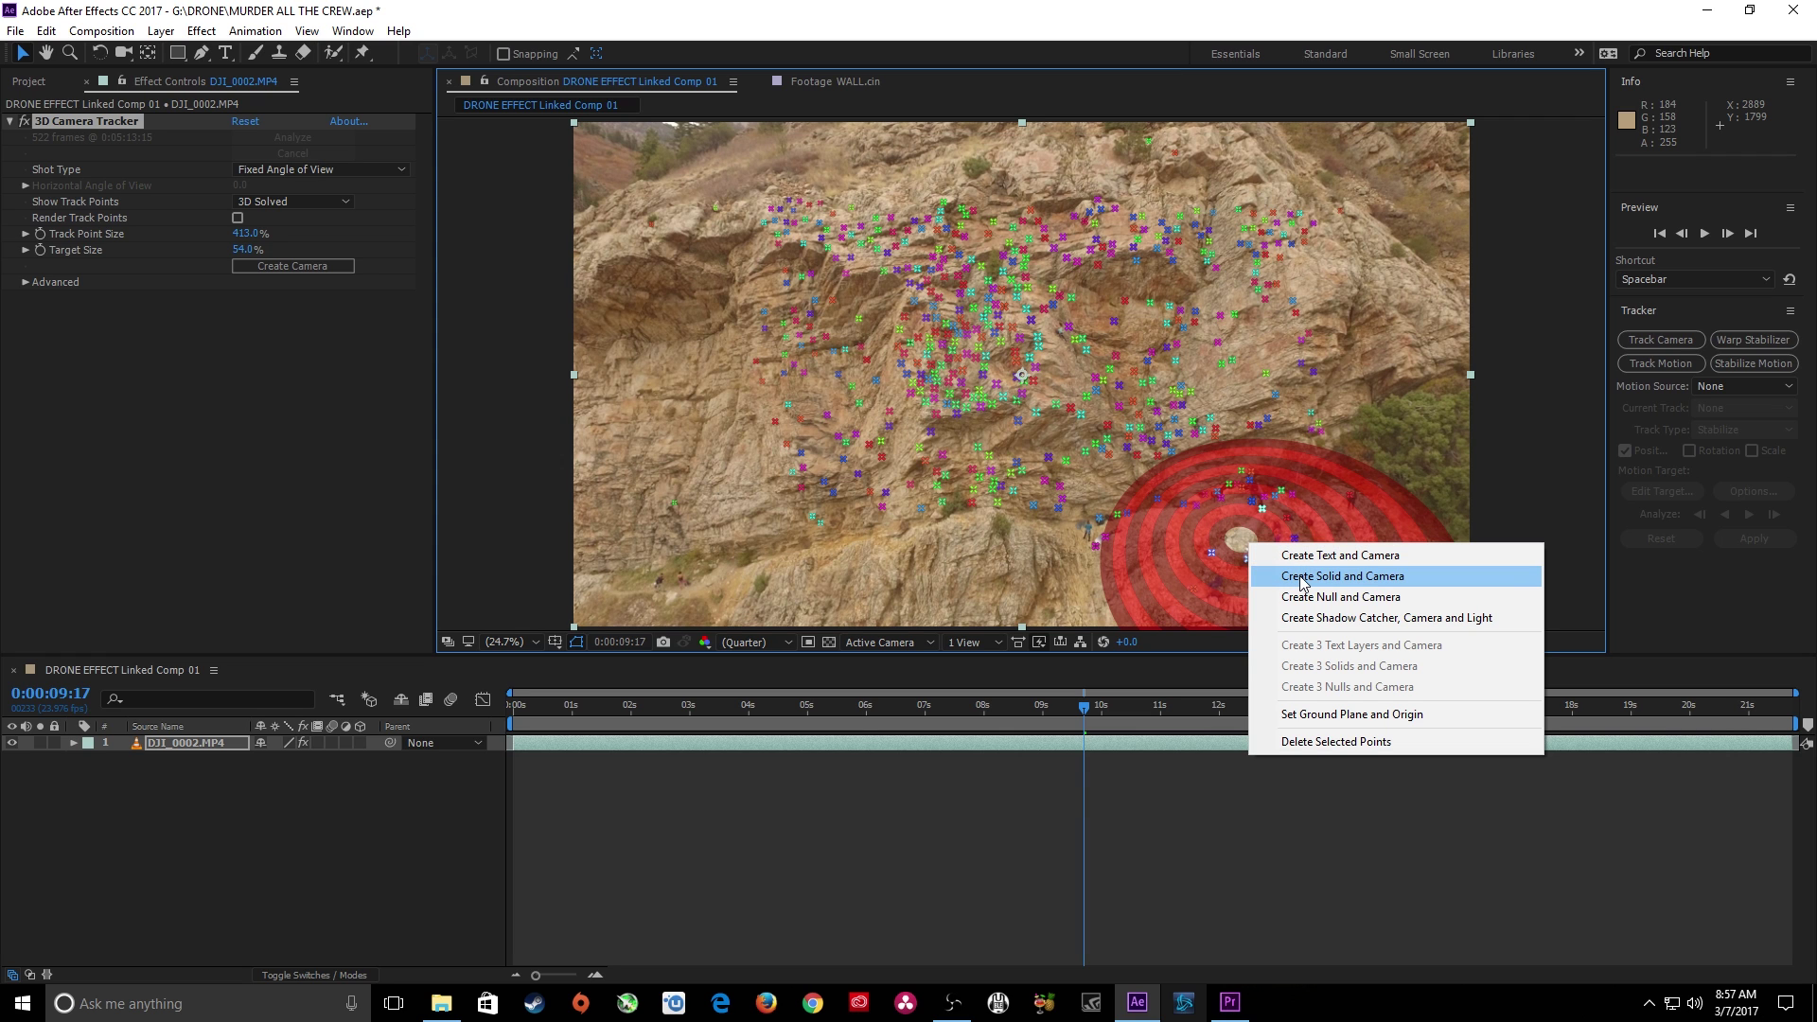
{"action": "left_click", "coordinate": [1302, 577]}
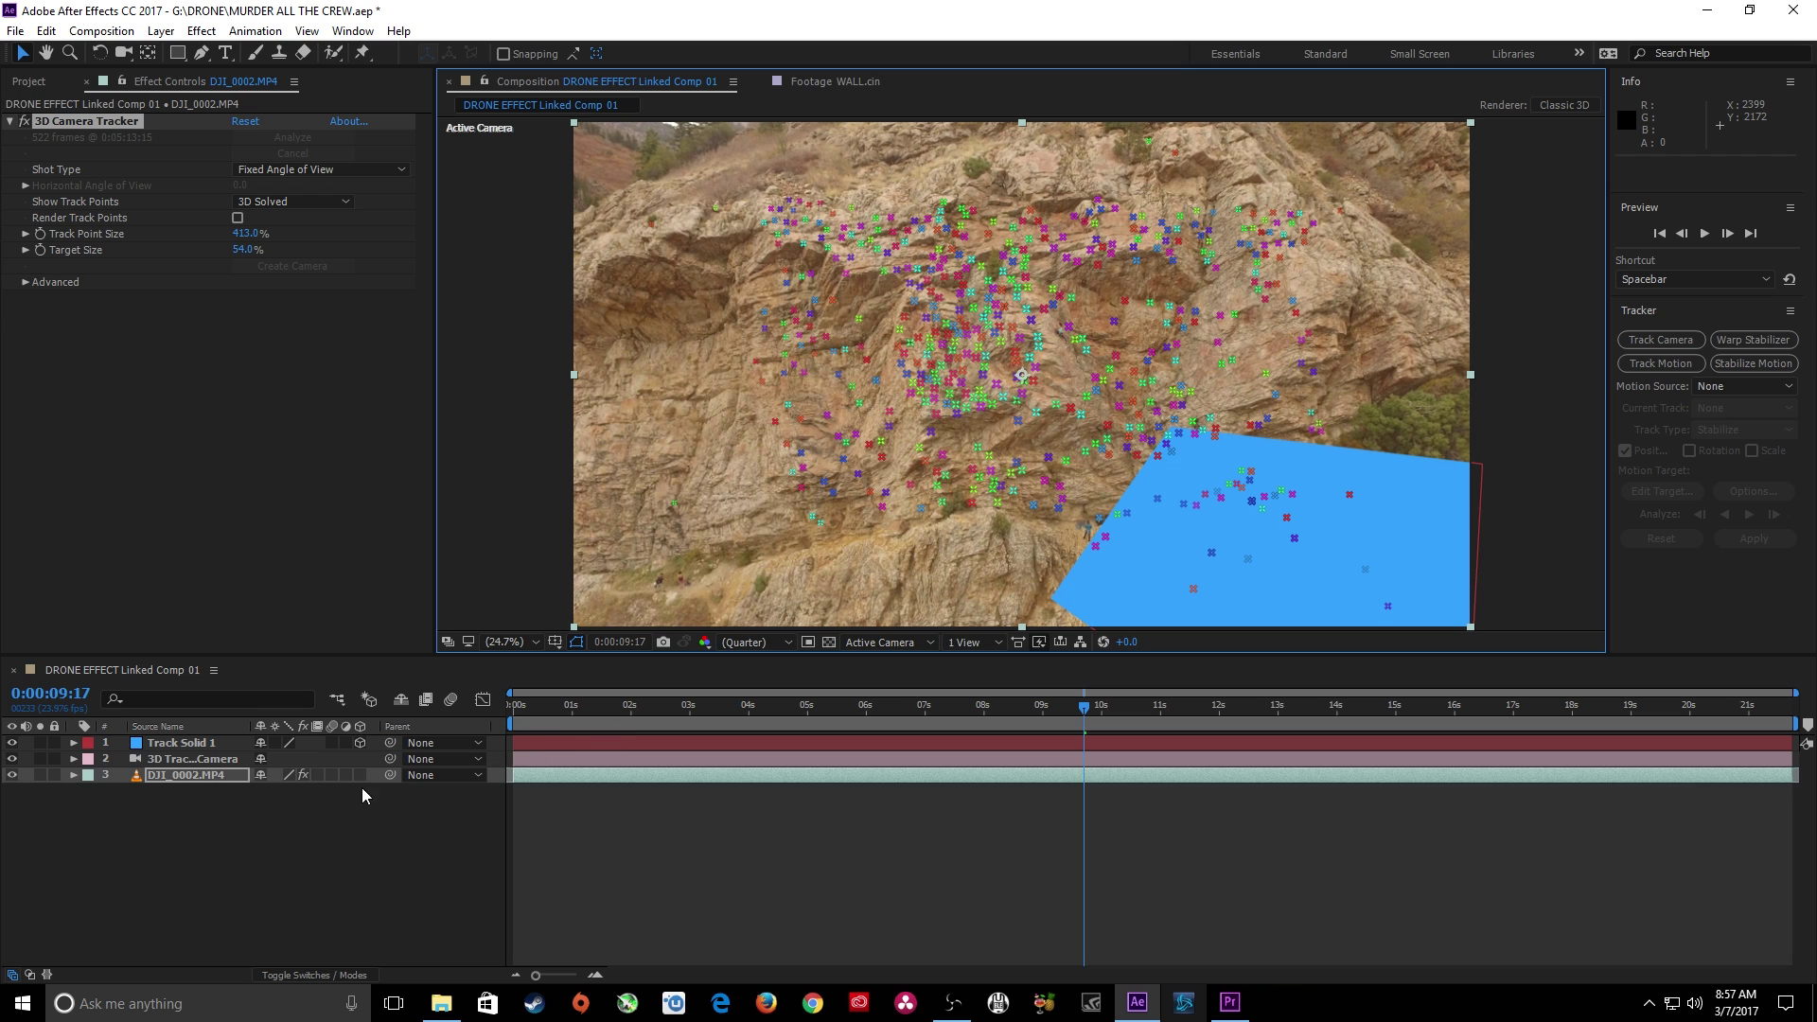
{"action": "left_click", "coordinate": [181, 744]}
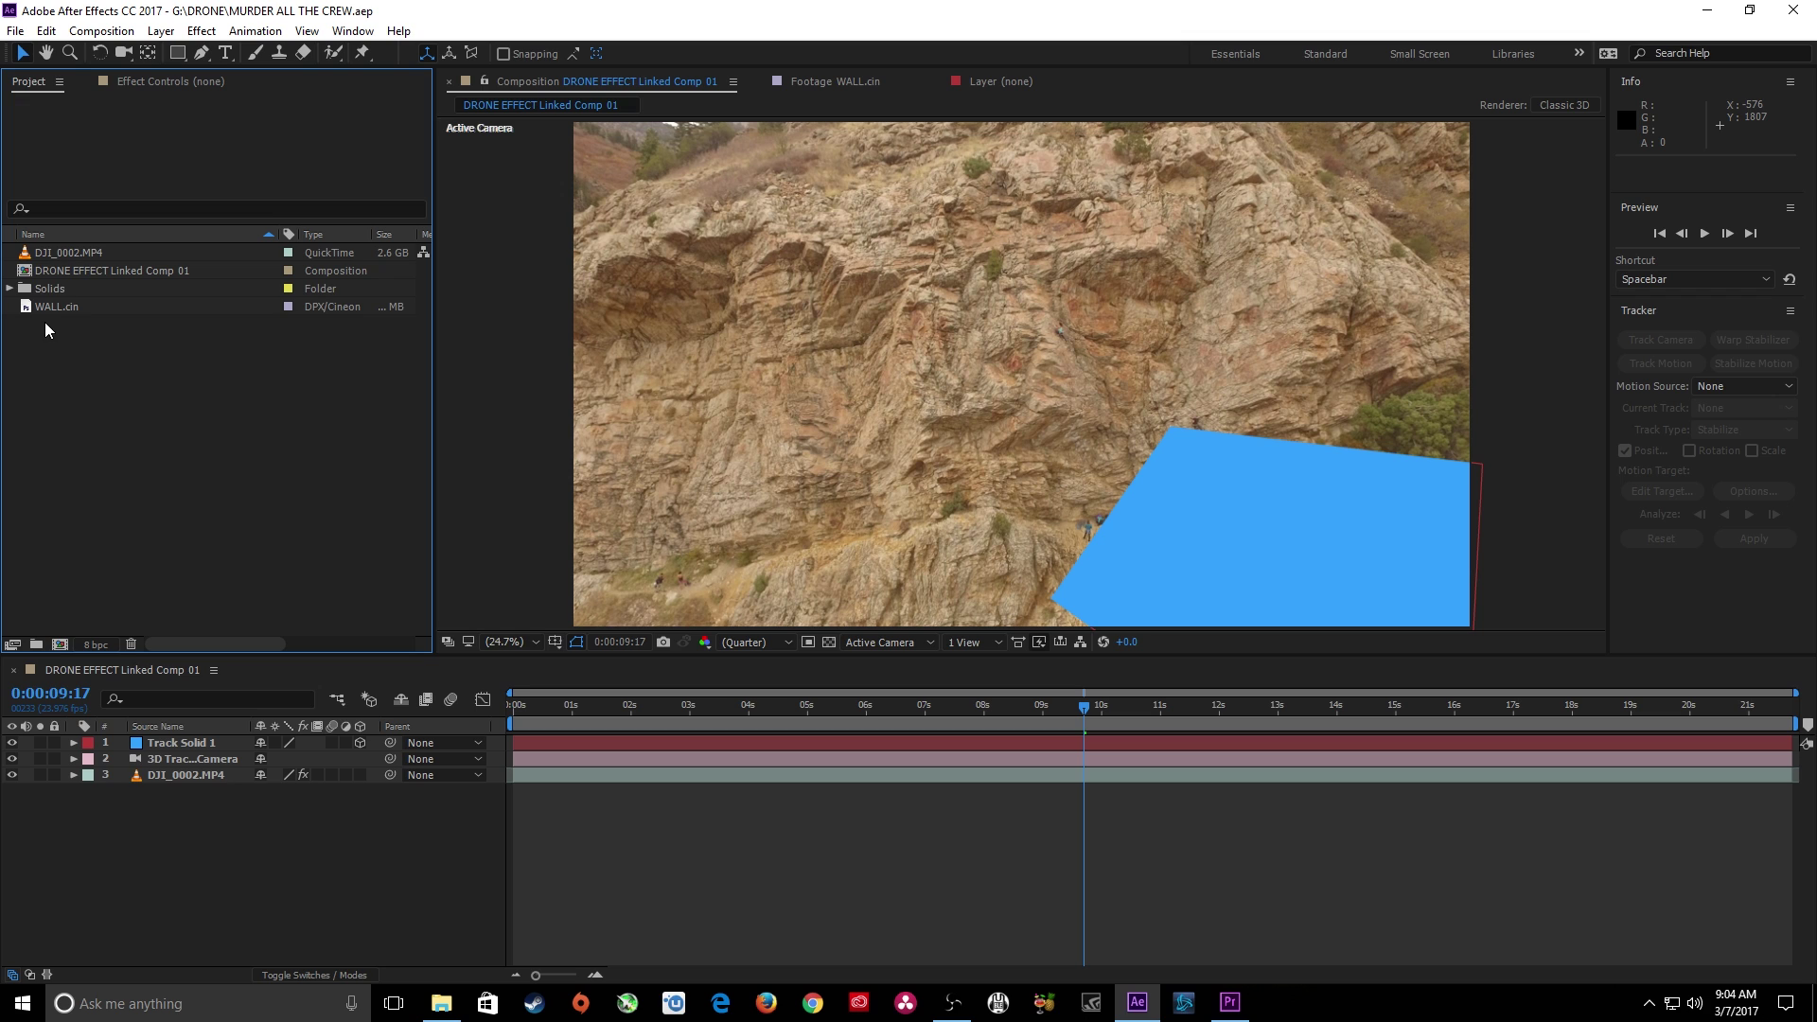
Create a new composition from the WALL.cin footage and rename it BOTTOM RIGHT
{"action": "left_click", "coordinate": [49, 307]}
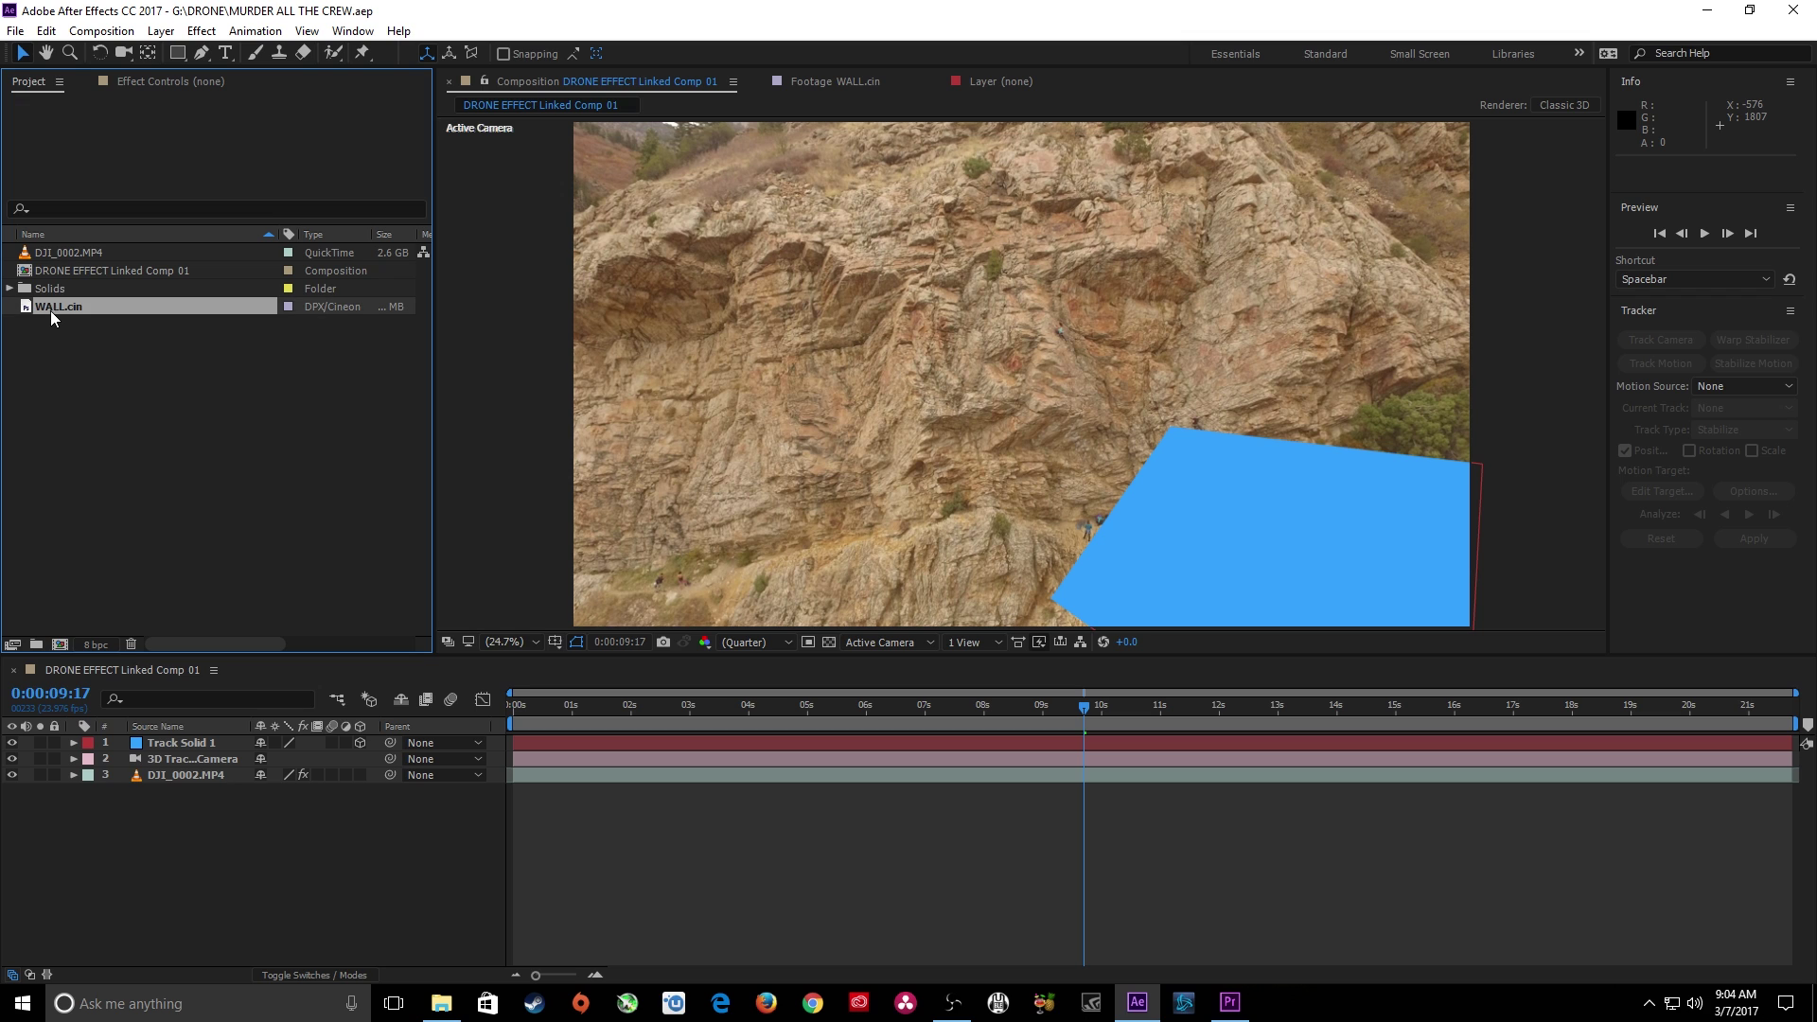
{"action": "left_click", "coordinate": [156, 358]}
{"action": "left_click", "coordinate": [69, 314]}
{"action": "left_click_drag", "start_coordinate": [64, 315], "coordinate": [60, 643]}
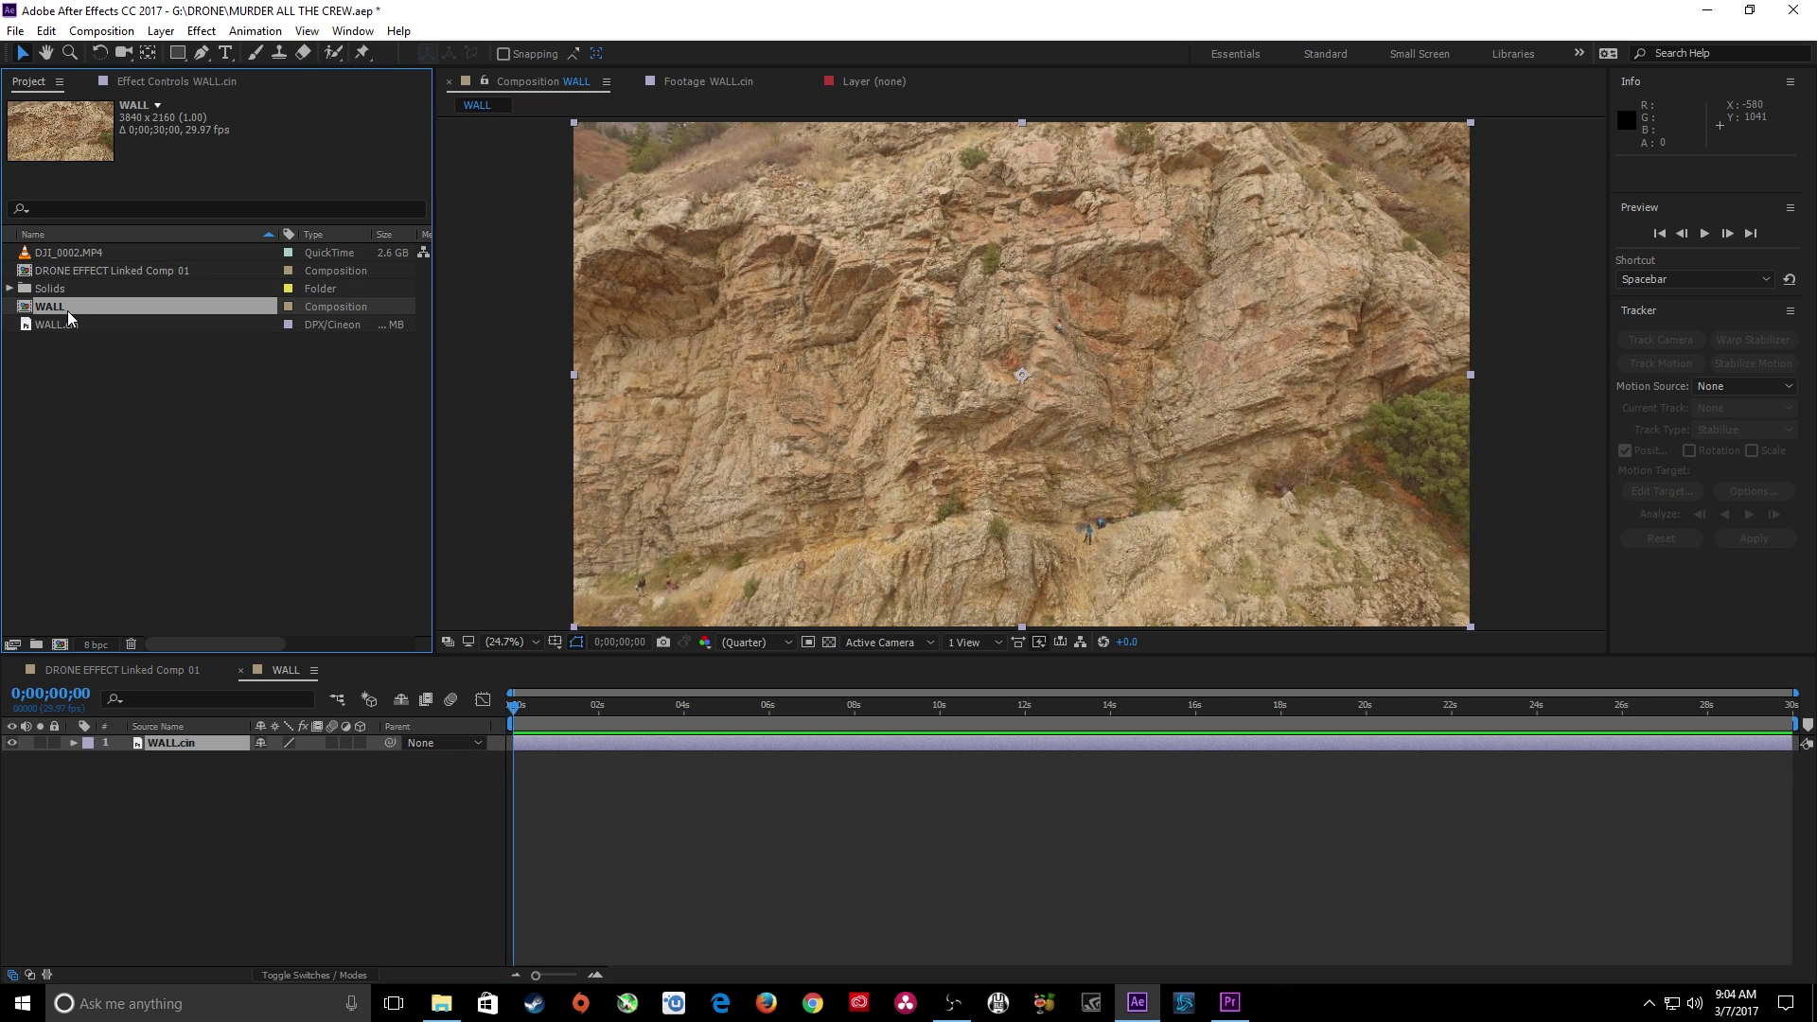
{"action": "key", "text": "Return"}
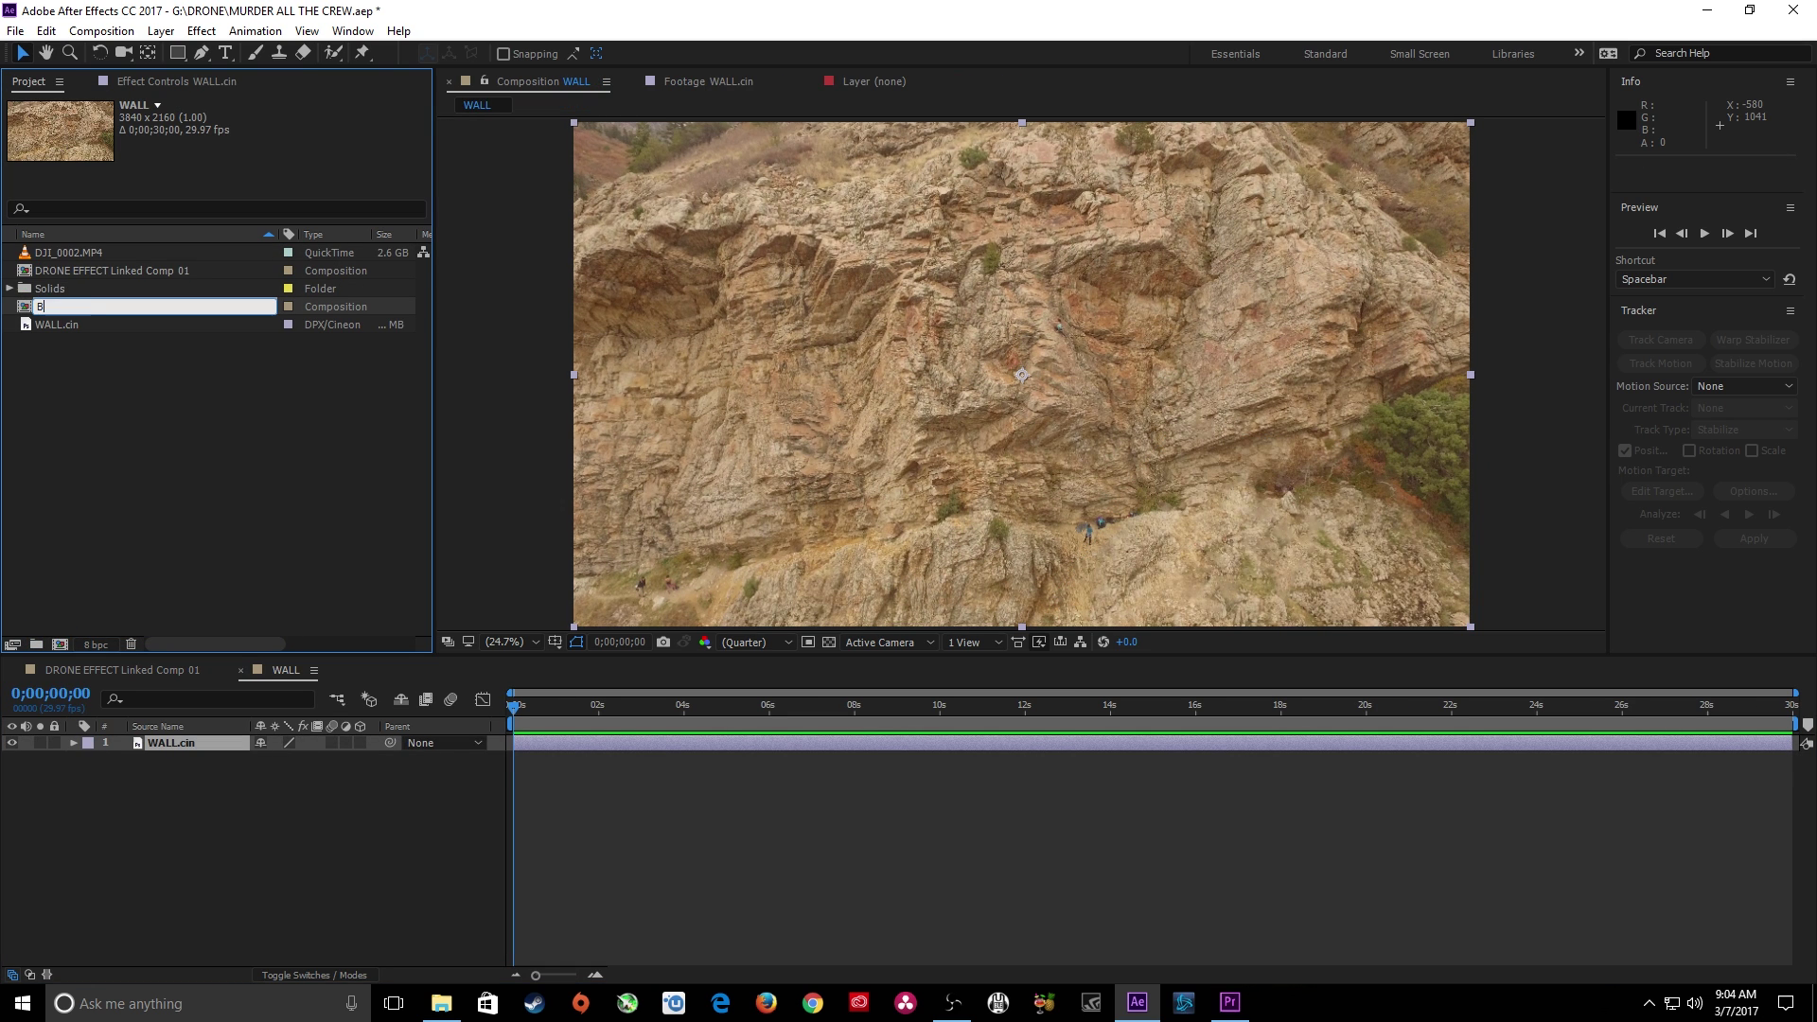
{"action": "type", "text": "BOTTOM RIGHT"}
{"action": "key", "text": "Return"}
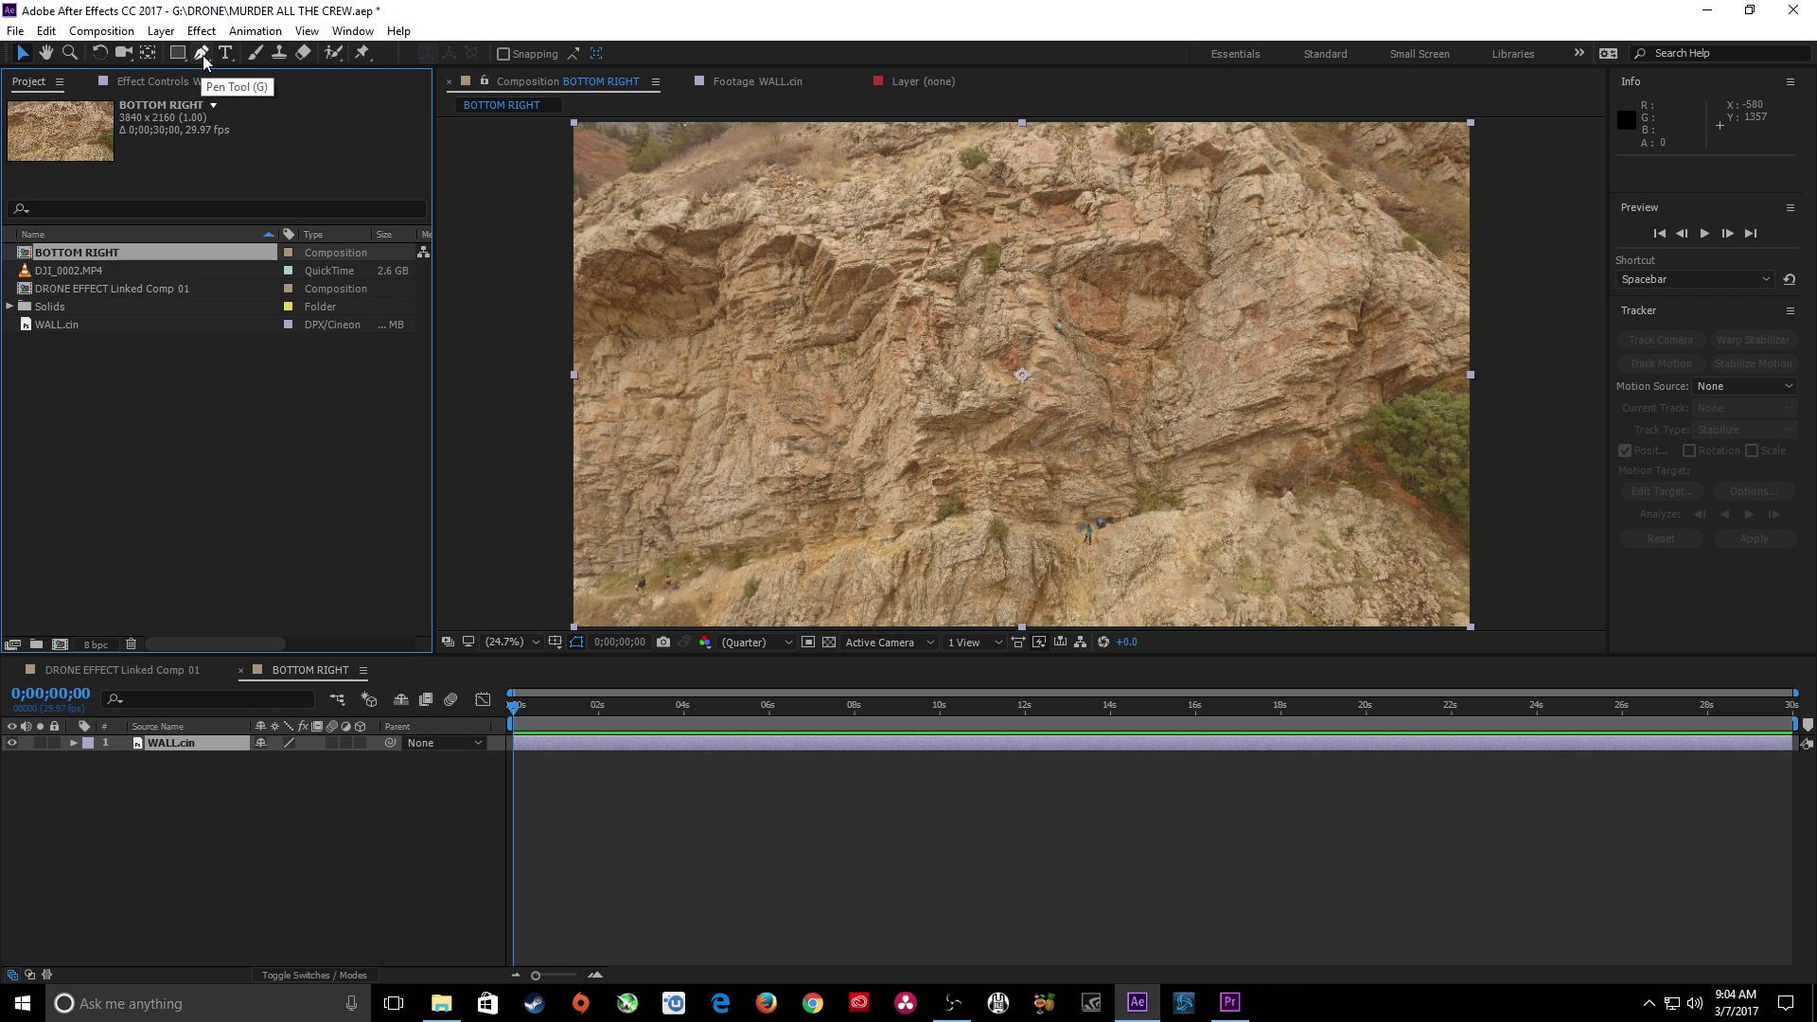
Draw a closed Pen tool mask on the WALL.cin layer around the cleaned rock slope in the image's lower-right corner
{"action": "left_click", "coordinate": [270, 676]}
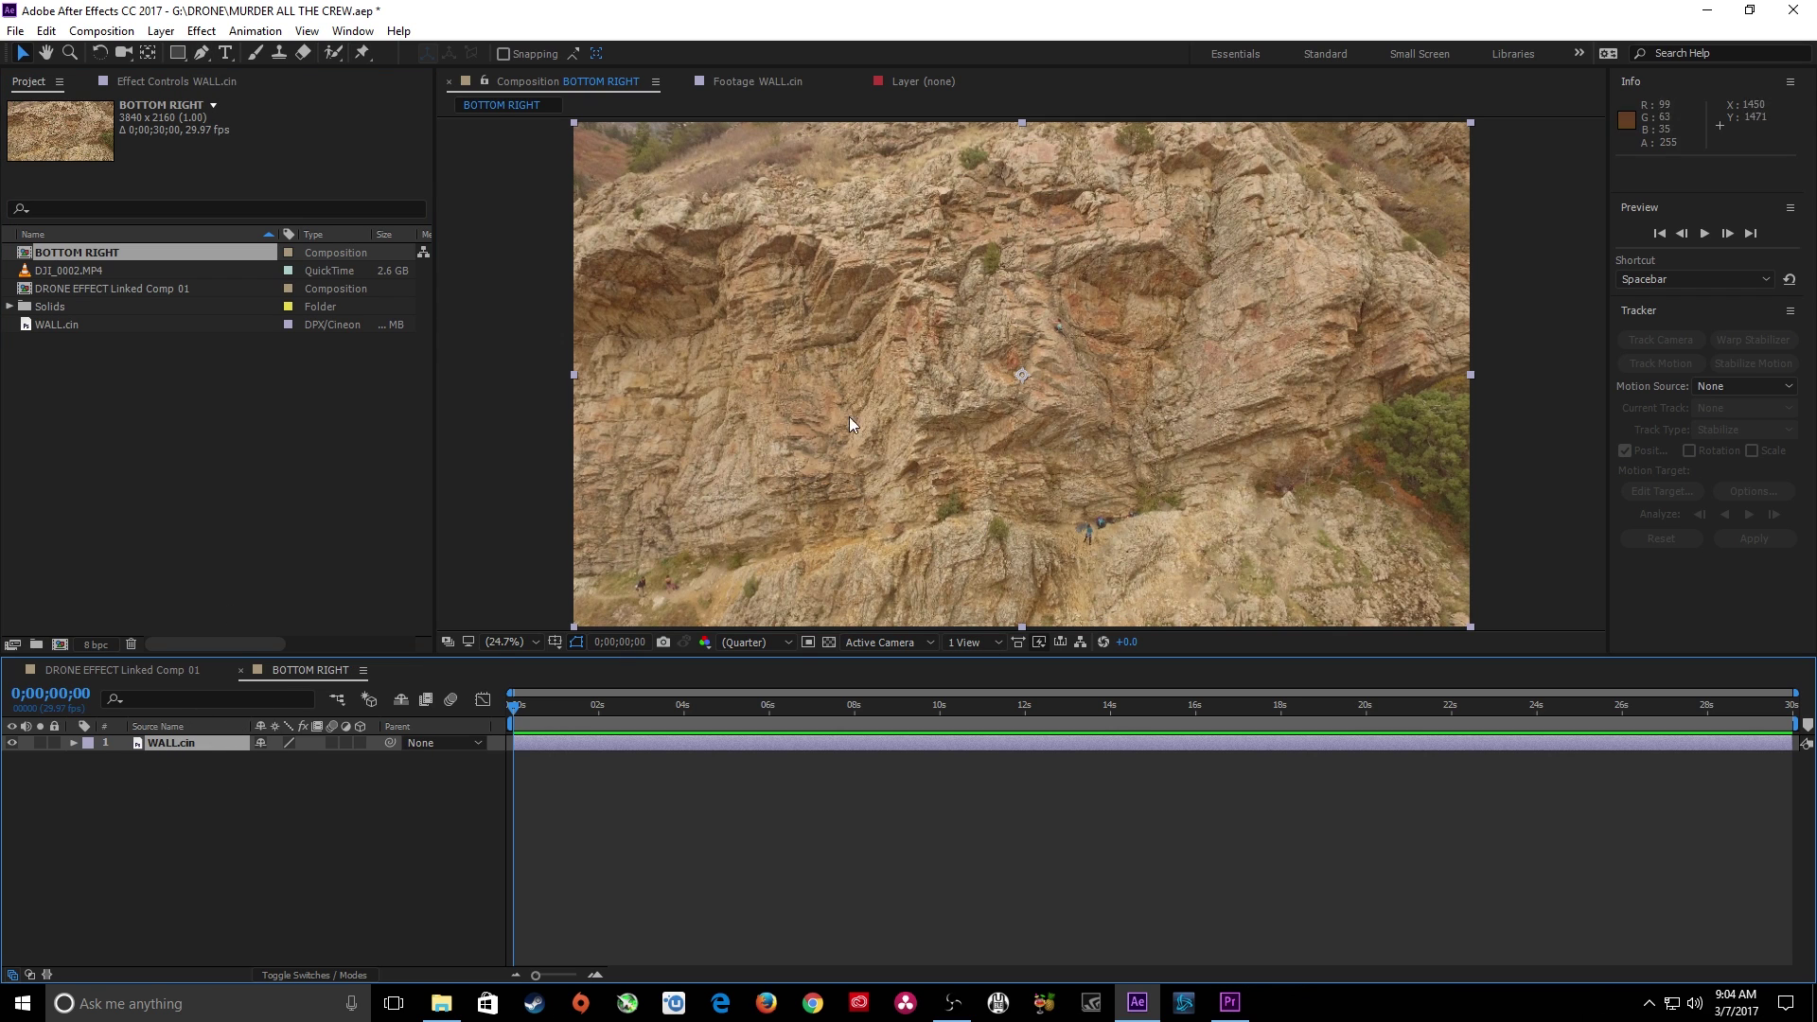
{"action": "left_click", "coordinate": [202, 53]}
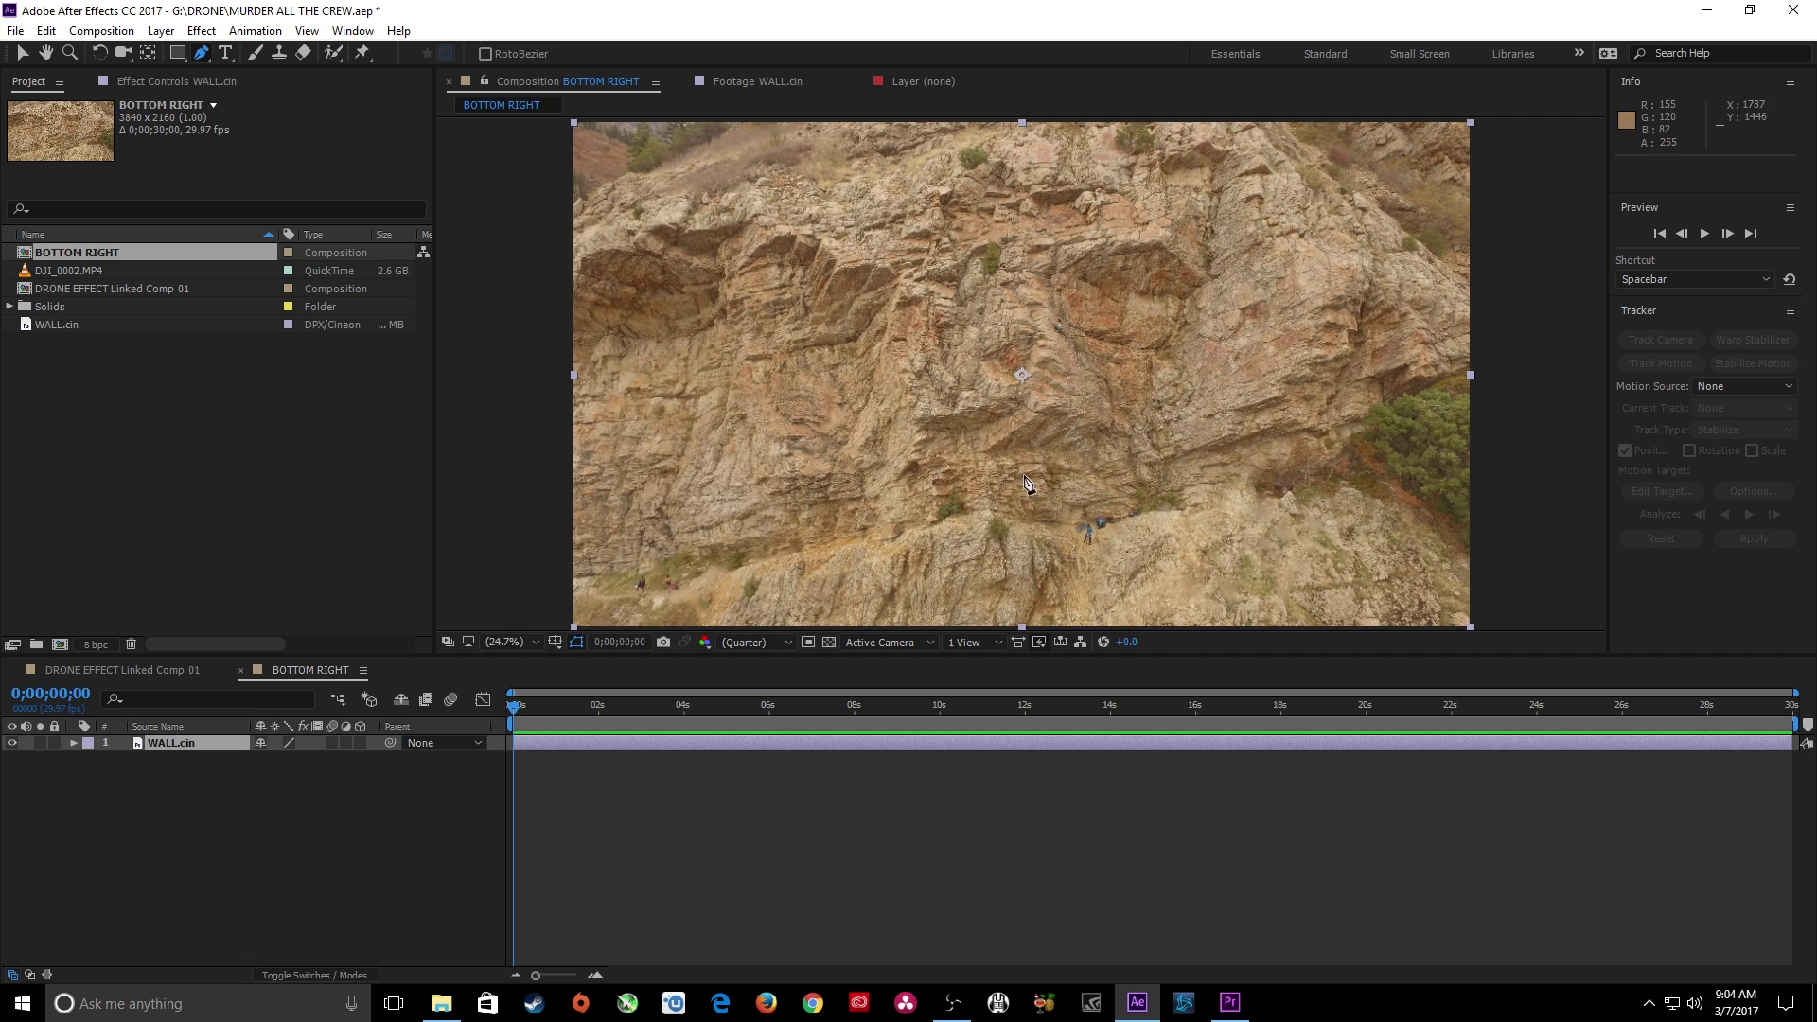
{"action": "left_click", "coordinate": [1172, 617]}
{"action": "left_click", "coordinate": [1164, 571]}
{"action": "left_click", "coordinate": [1176, 530]}
{"action": "left_click", "coordinate": [1197, 518]}
{"action": "left_click", "coordinate": [1218, 509]}
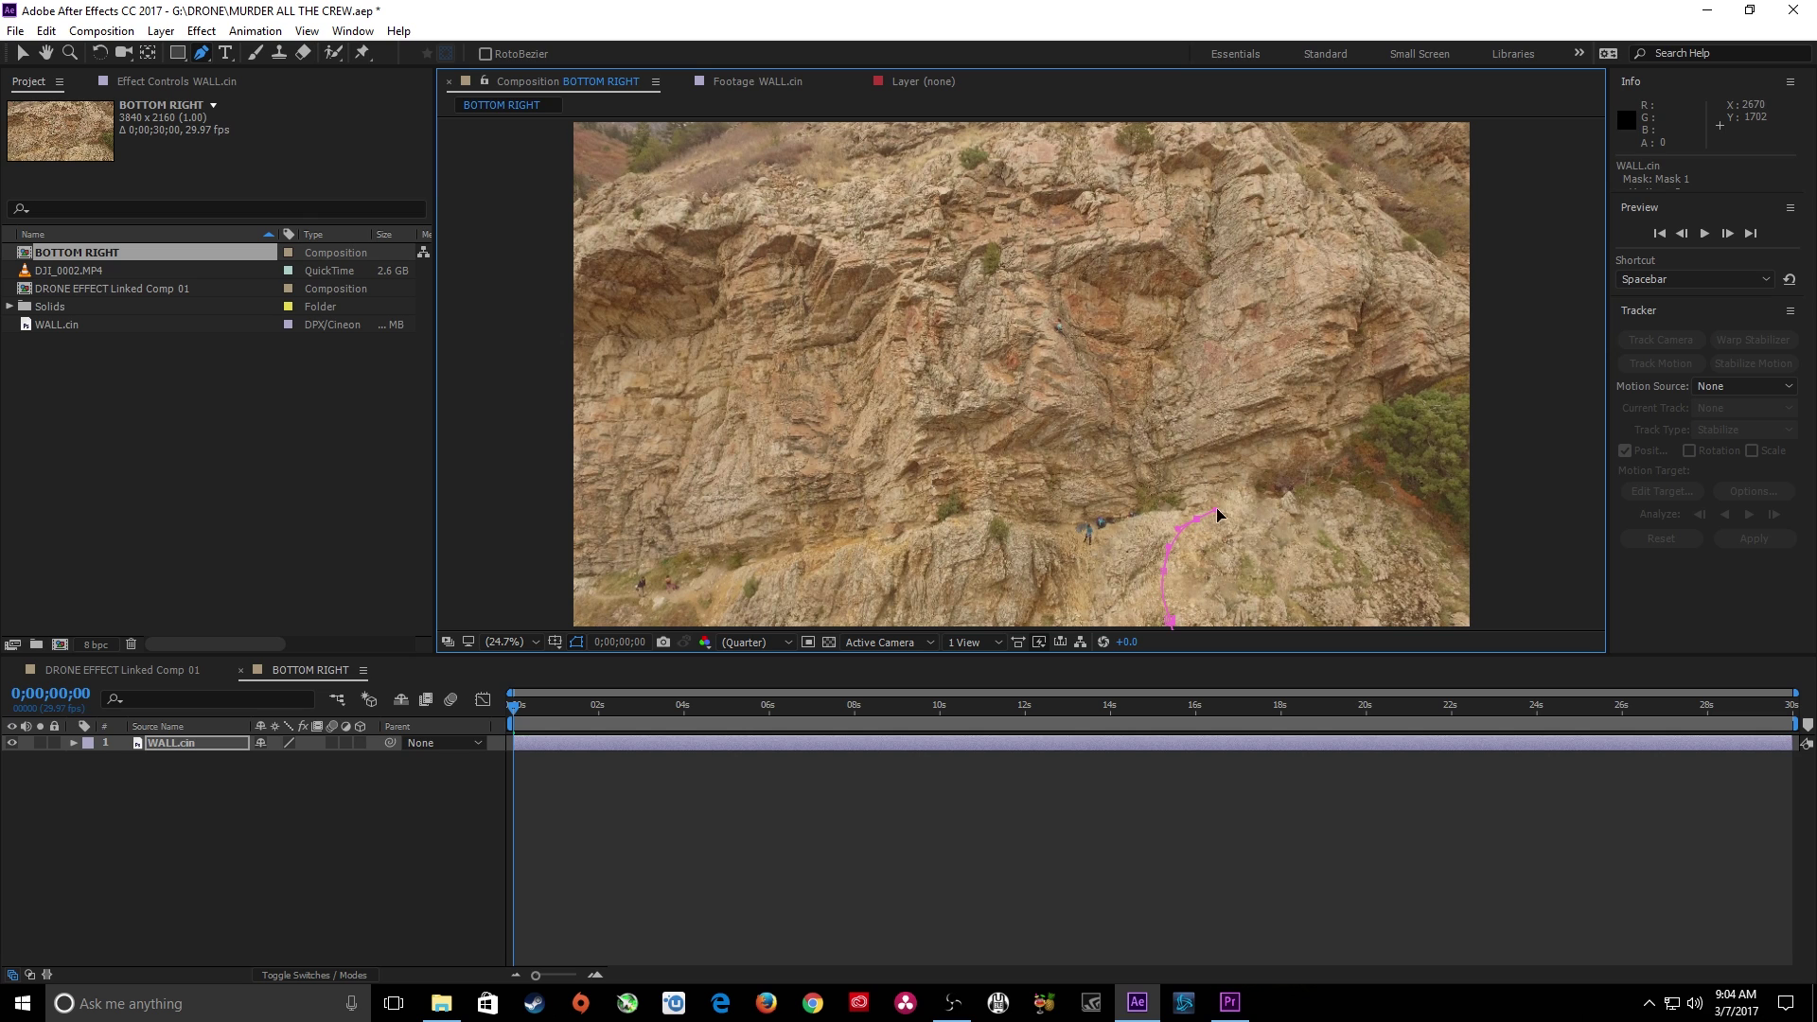
{"action": "left_click", "coordinate": [1298, 499]}
{"action": "left_click", "coordinate": [1322, 496]}
{"action": "left_click", "coordinate": [1388, 495]}
{"action": "left_click", "coordinate": [1413, 511]}
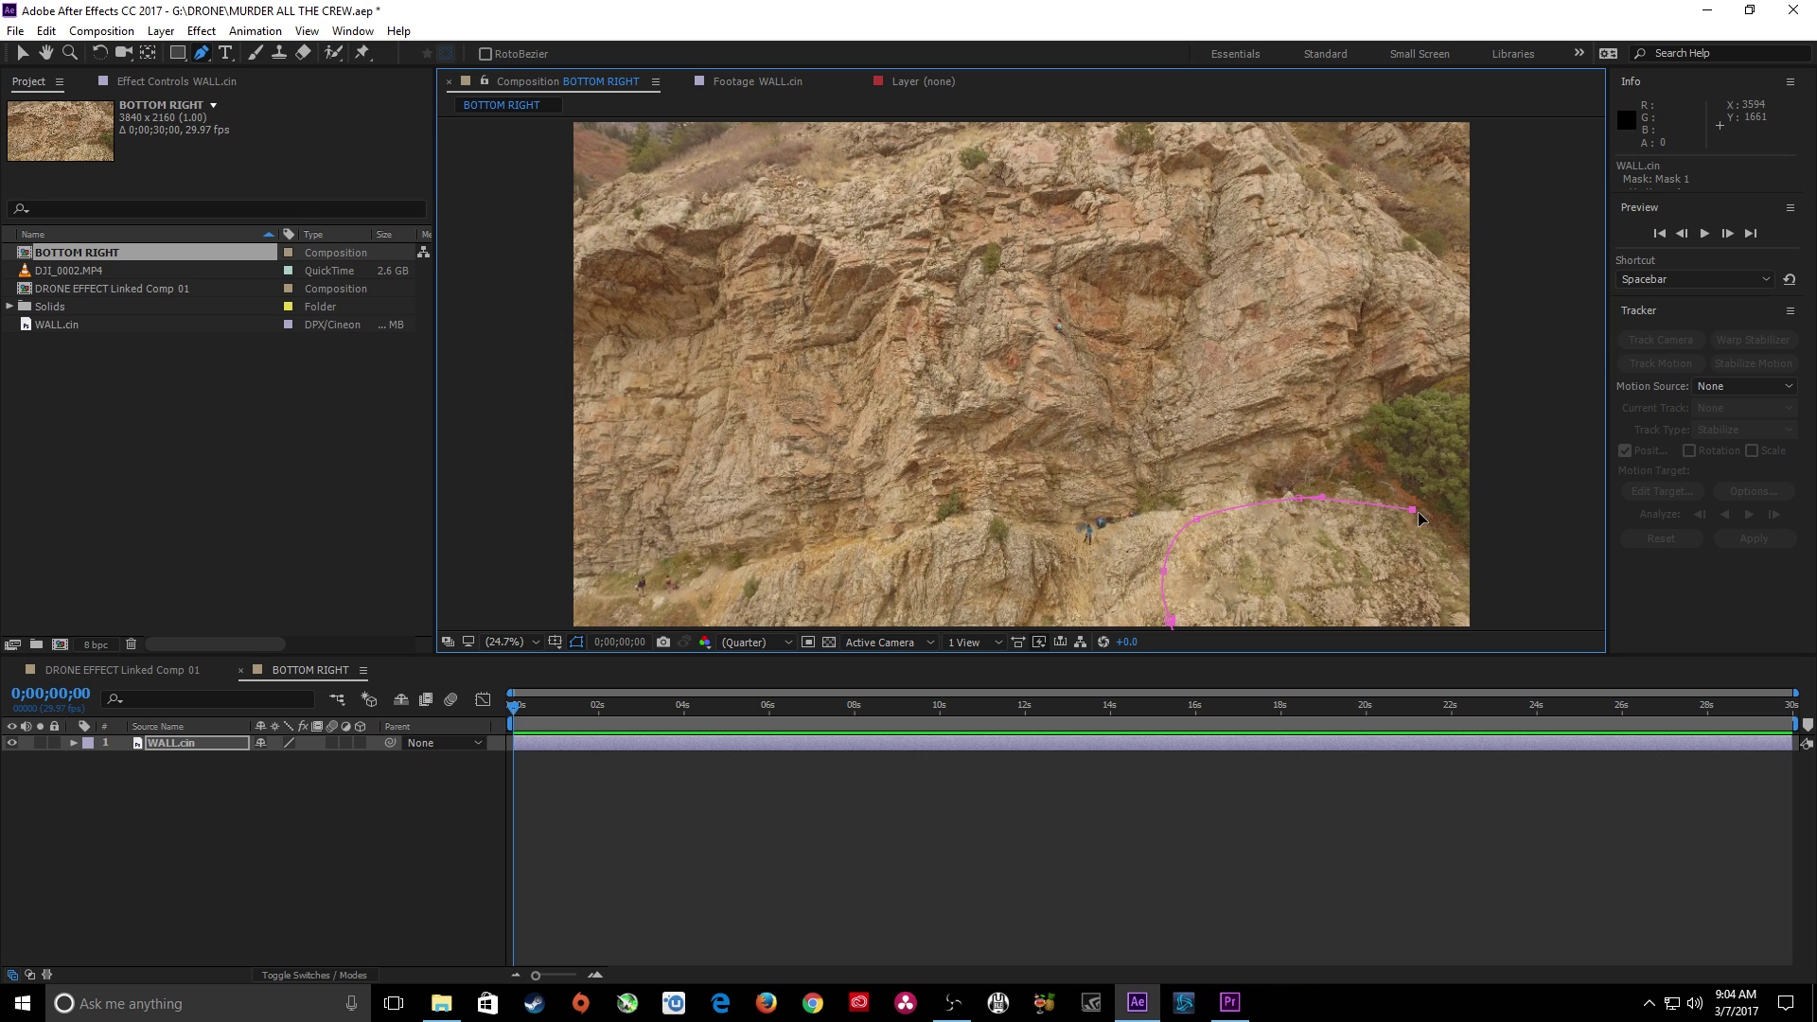
{"action": "left_click", "coordinate": [1435, 523]}
{"action": "left_click", "coordinate": [1483, 564]}
{"action": "left_click", "coordinate": [1478, 626]}
{"action": "left_click", "coordinate": [1171, 622]}
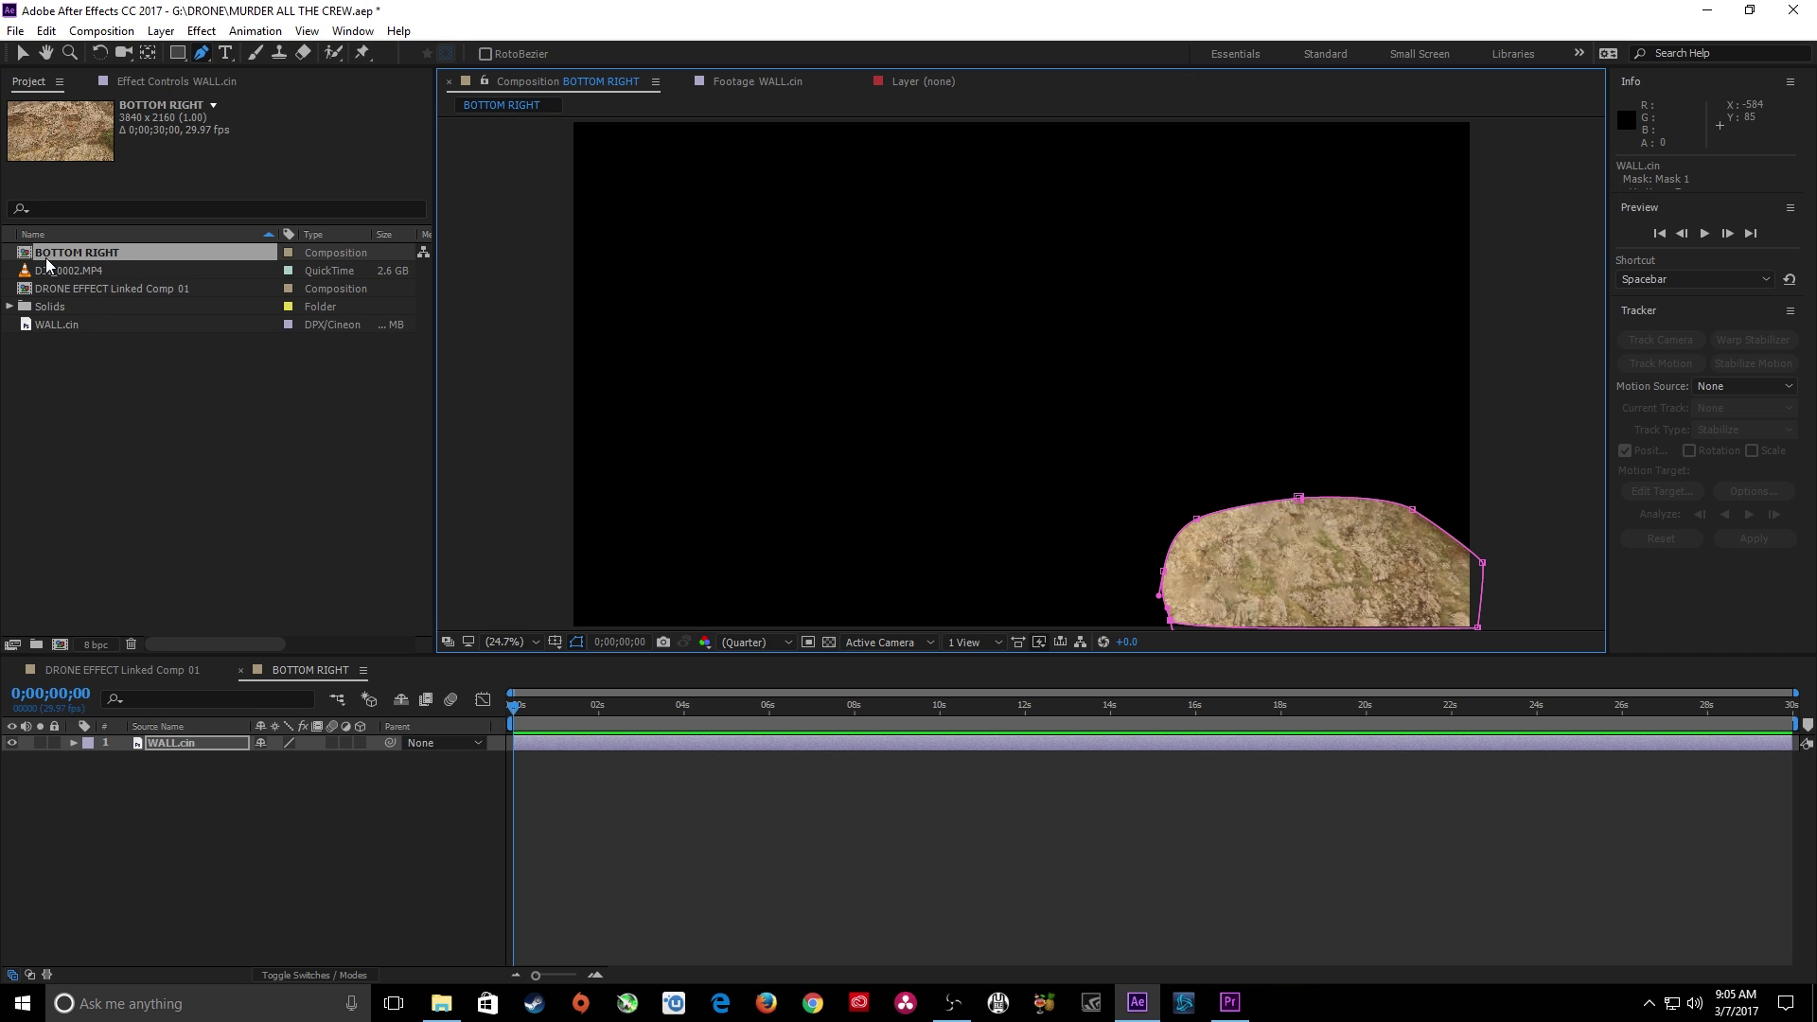
Move the WALL.cin layer's anchor point from the frame's centre to the middle of the masked rock patch
{"action": "left_click", "coordinate": [148, 55]}
{"action": "left_click", "coordinate": [214, 785]}
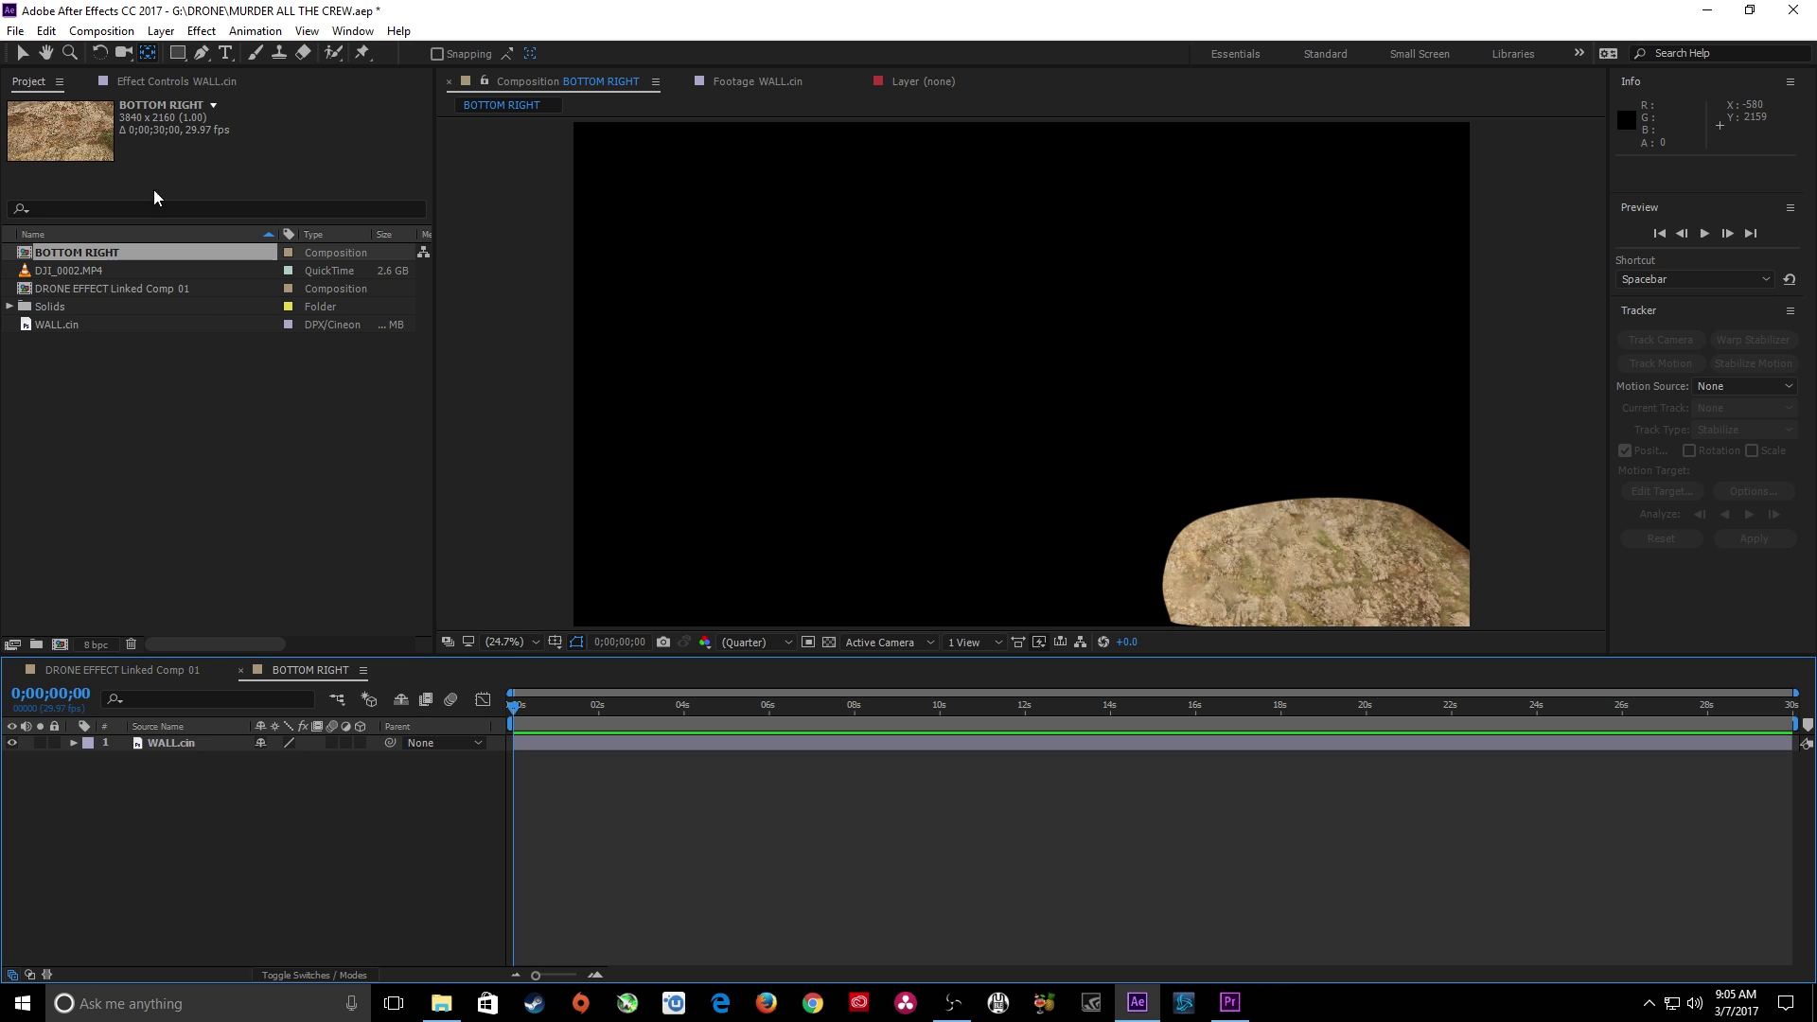
{"action": "left_click", "coordinate": [21, 53]}
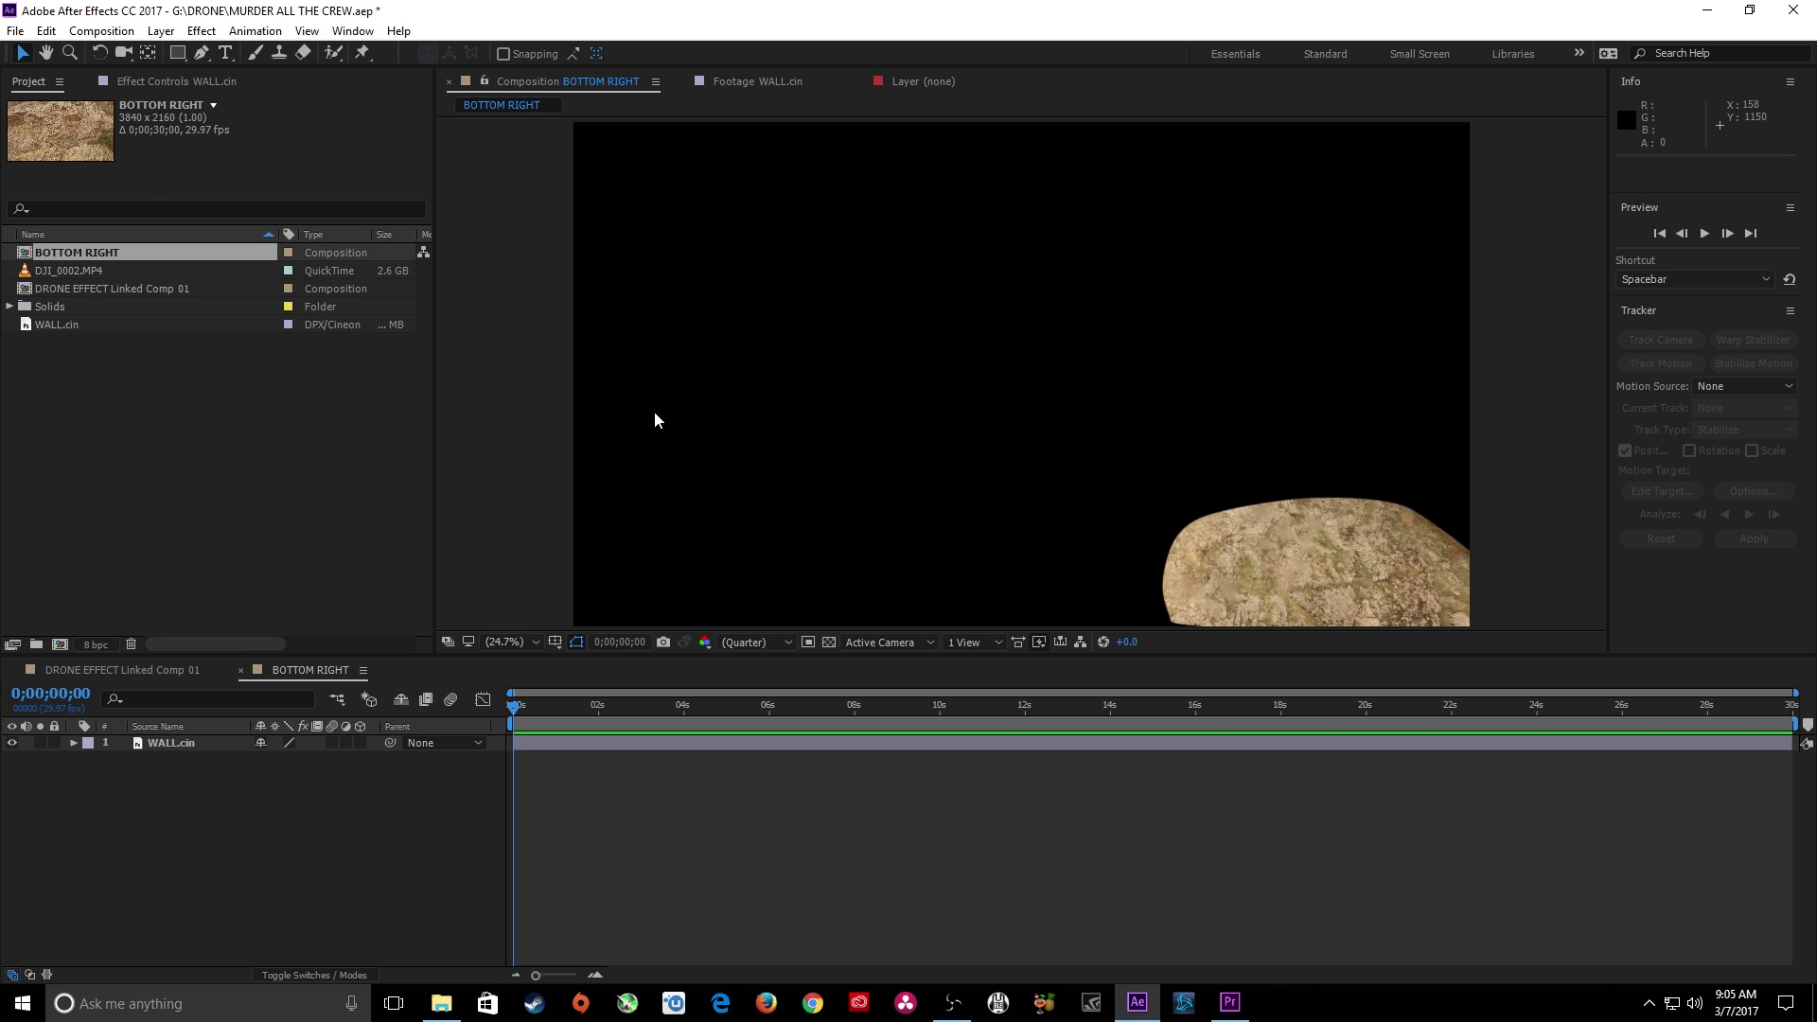
{"action": "left_click", "coordinate": [1239, 568]}
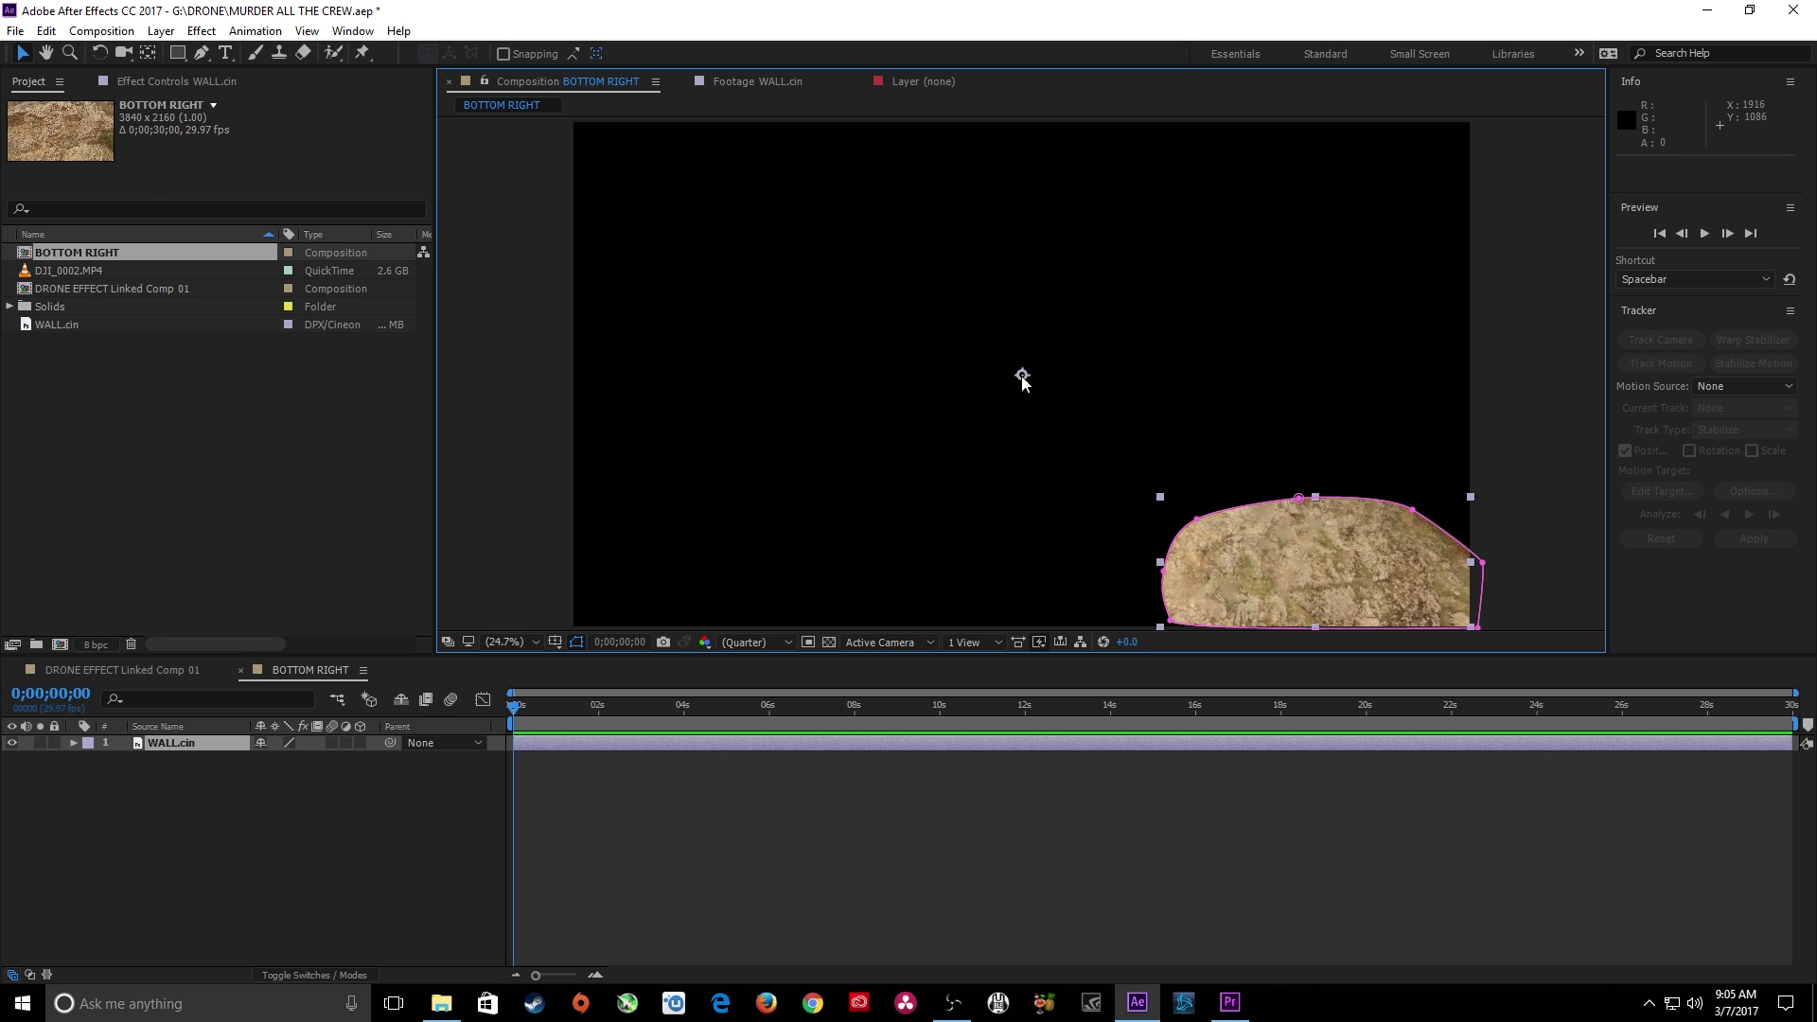
{"action": "left_click", "coordinate": [148, 53]}
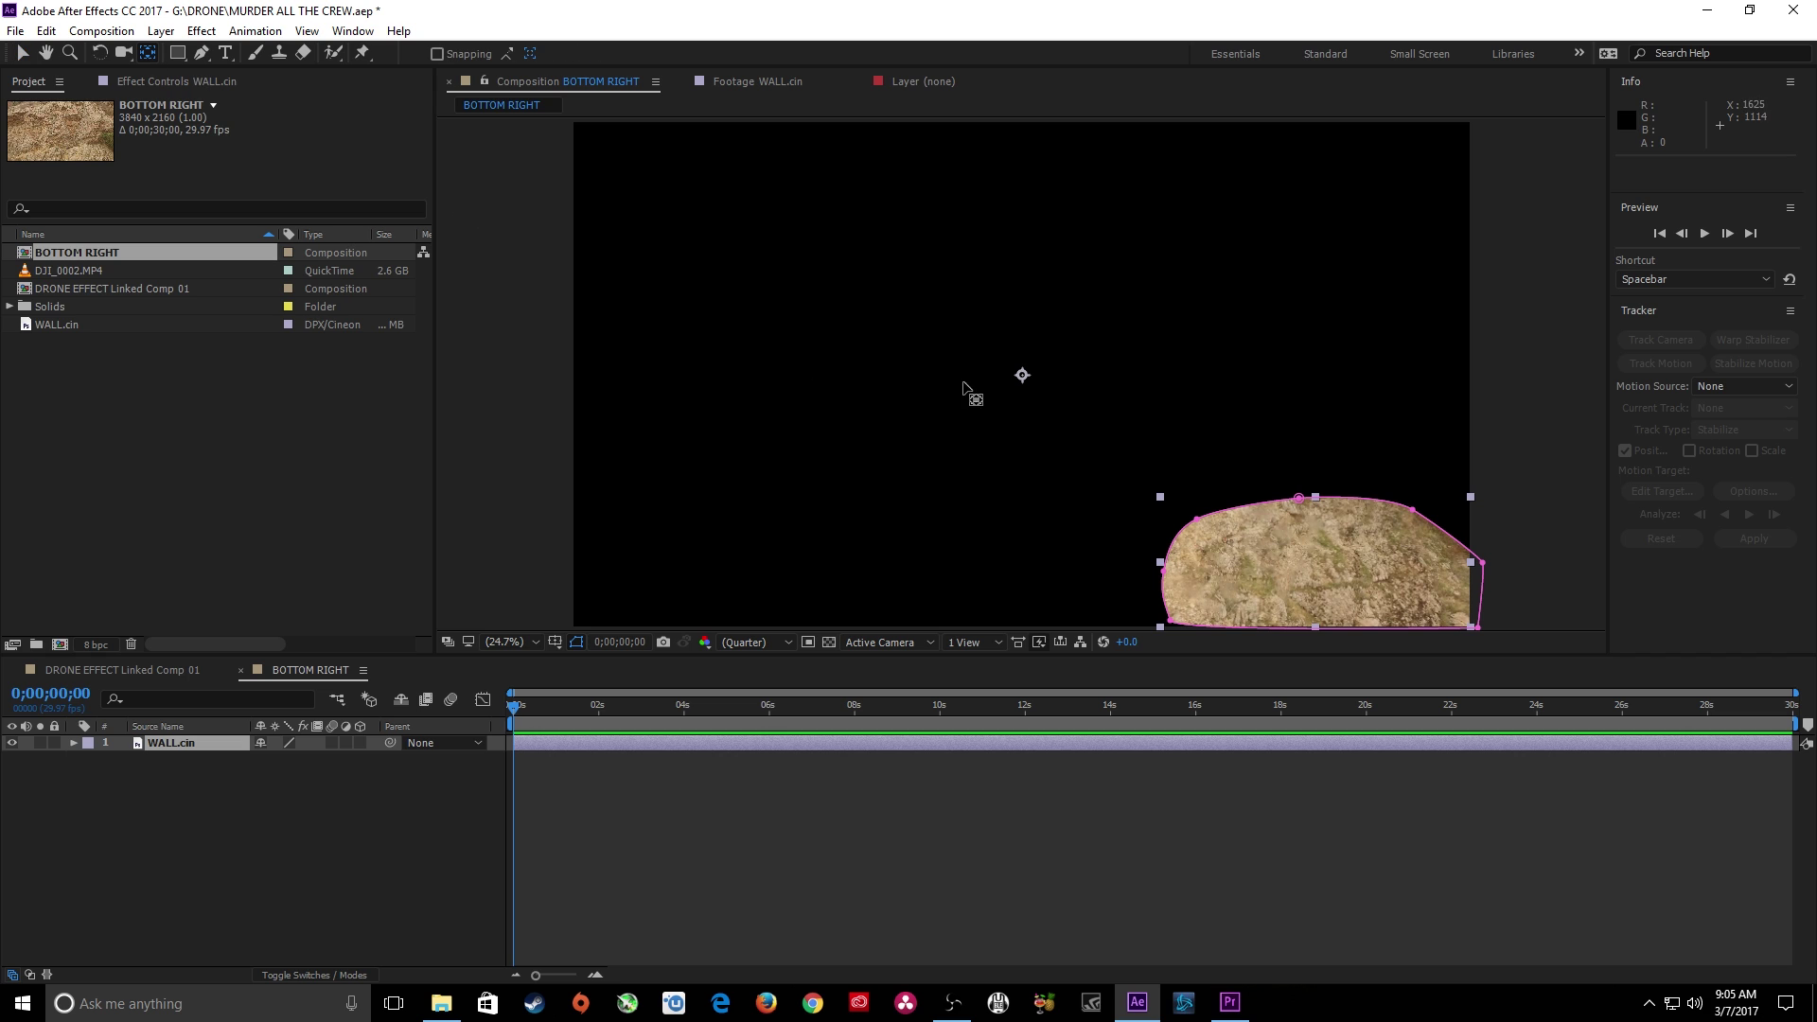
{"action": "left_click_drag", "start_coordinate": [1021, 377], "coordinate": [1304, 573]}
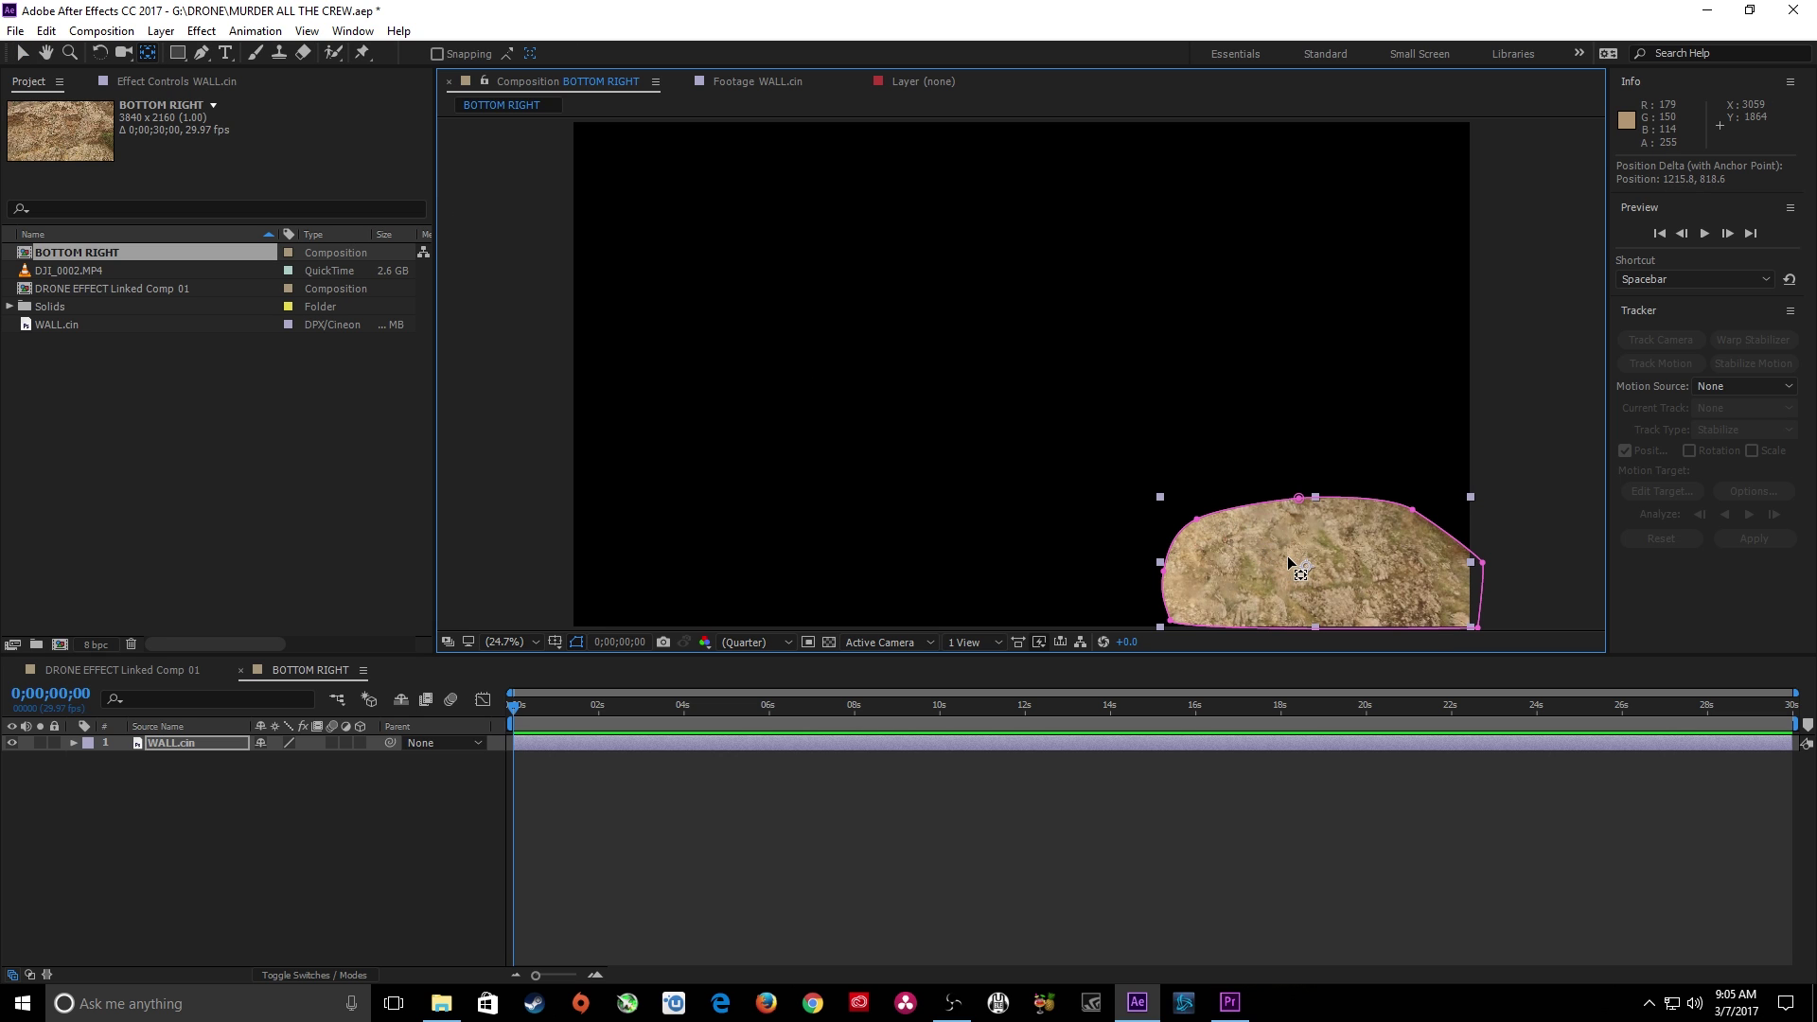
Move the masked rock patch to the centre of the BOTTOM RIGHT composition and scale it to 258%
{"action": "key", "text": "v"}
{"action": "left_click_drag", "start_coordinate": [1288, 562], "coordinate": [958, 342]}
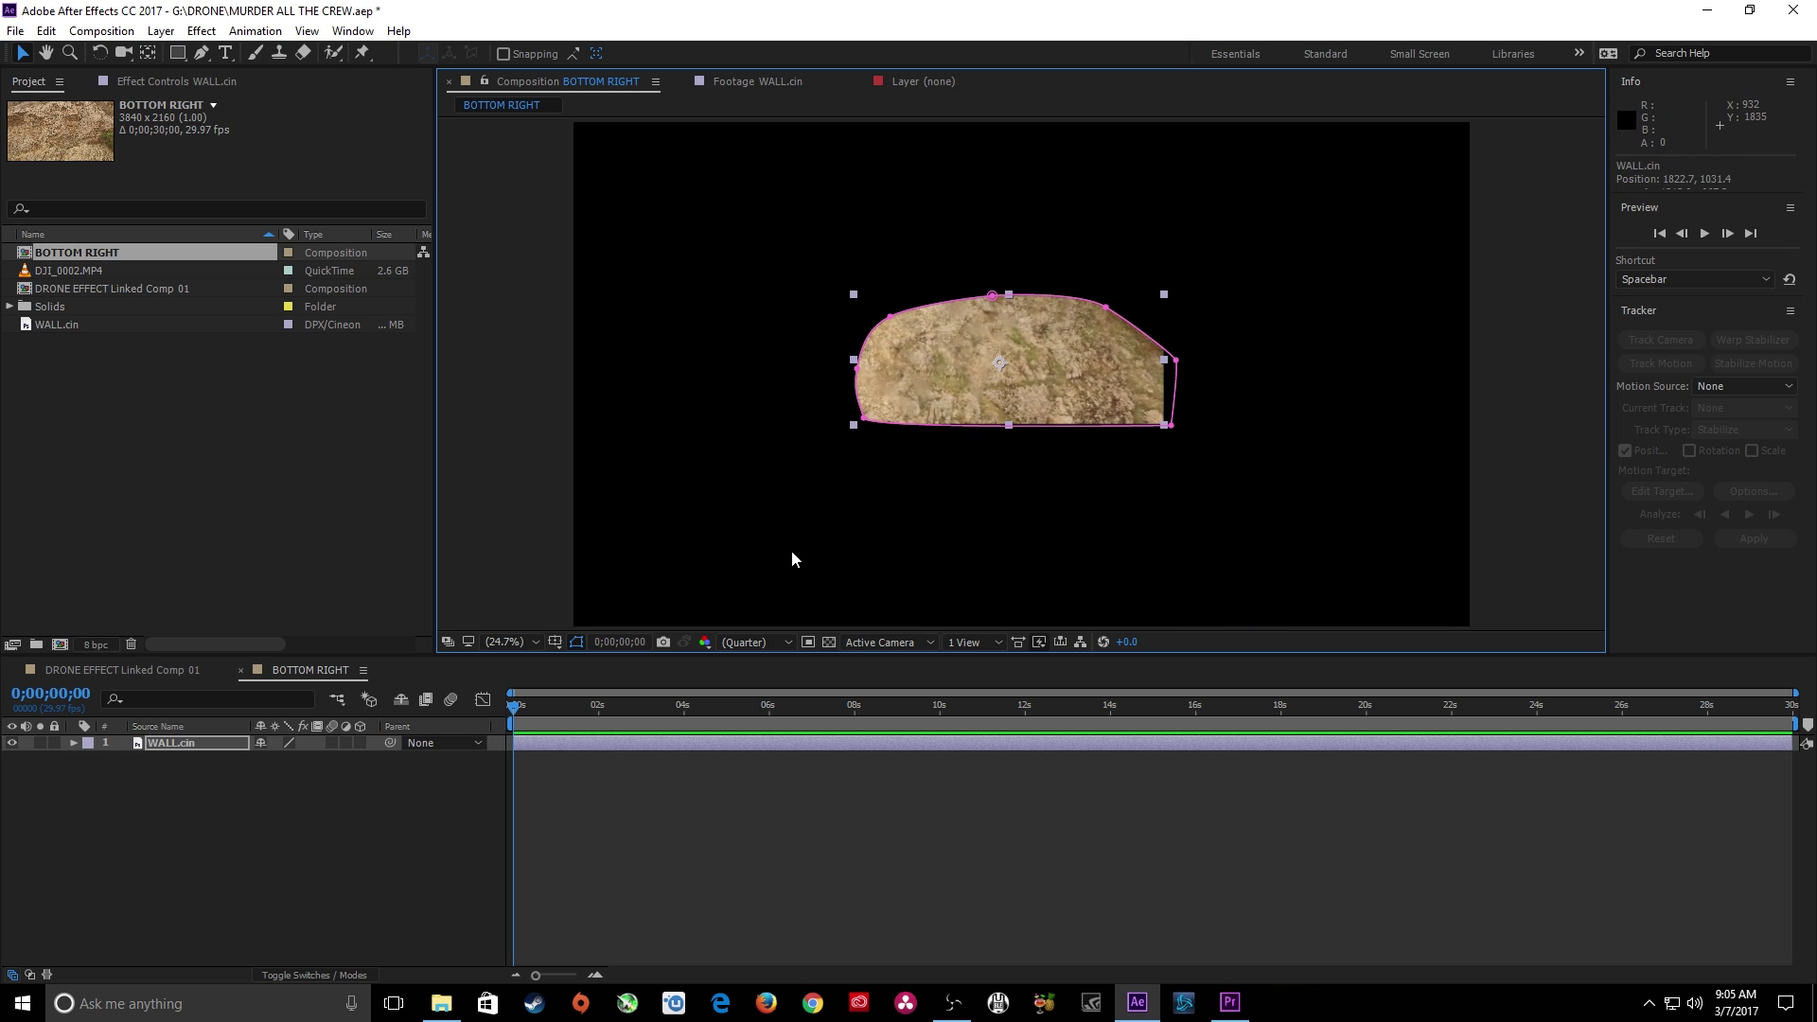
{"action": "key", "text": "s"}
{"action": "left_click_drag", "start_coordinate": [290, 762], "coordinate": [446, 764]}
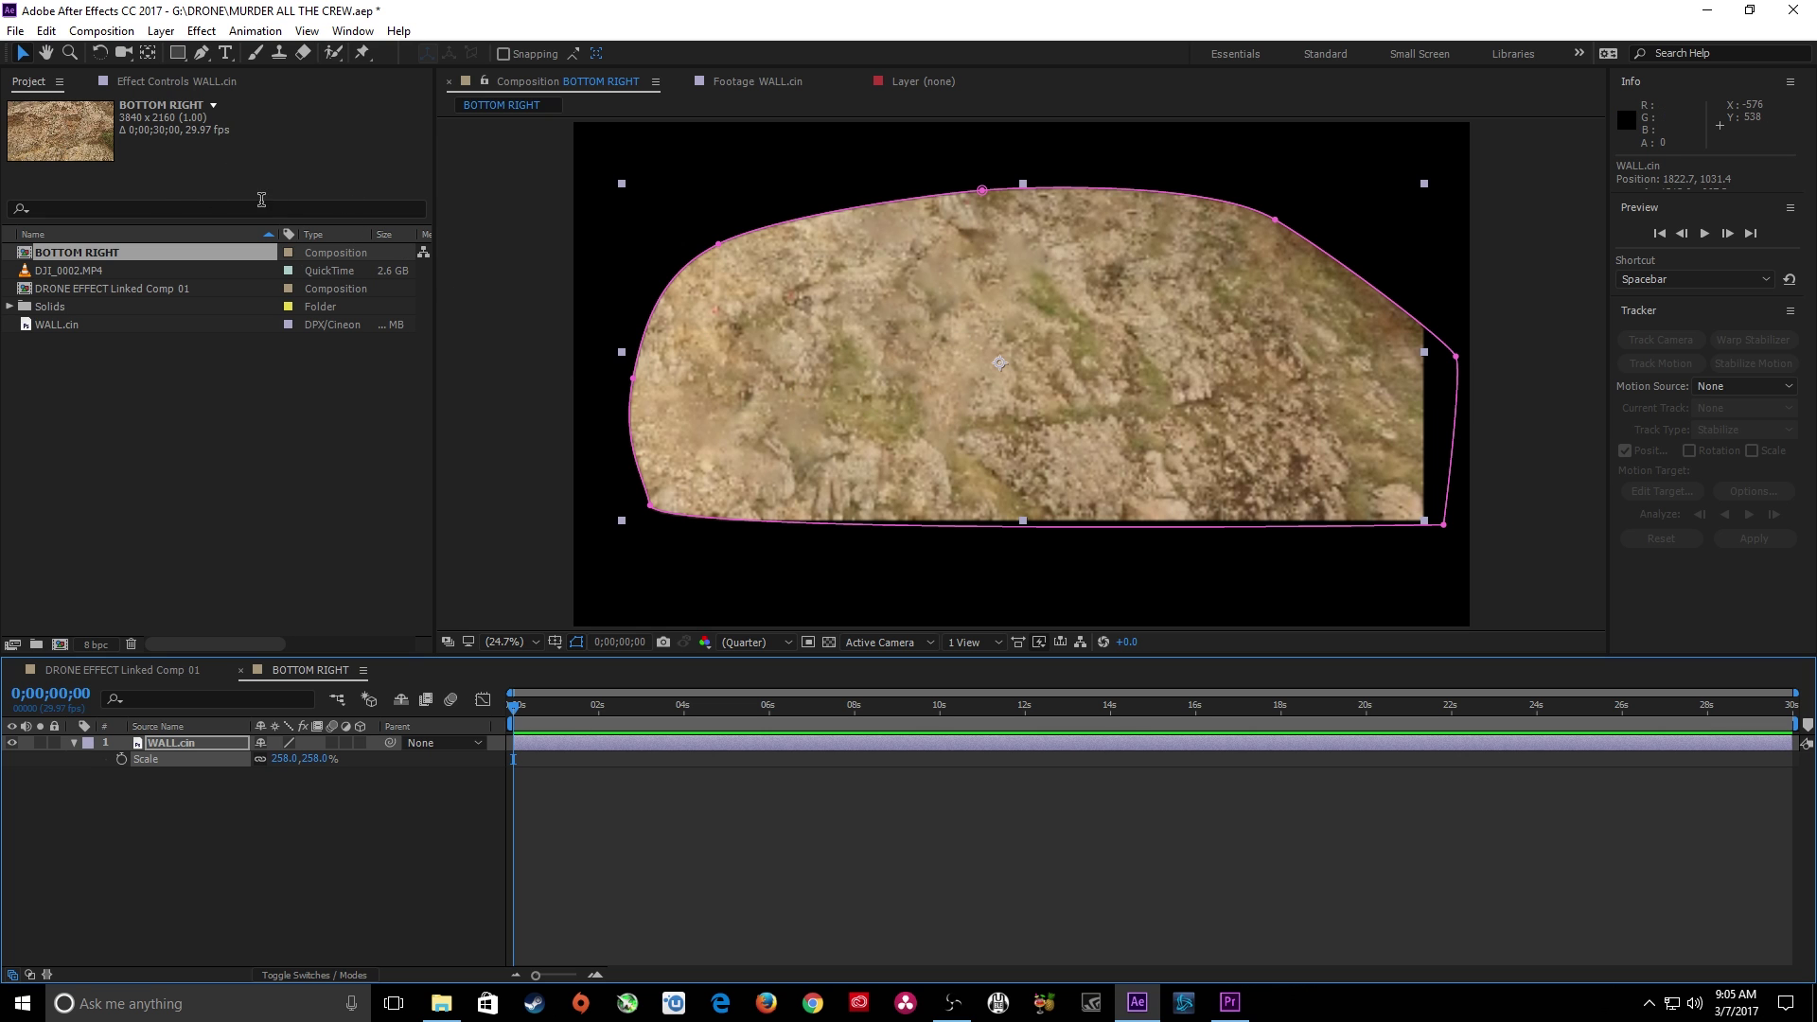
Replace Track Solid 1 in DRONE EFFECT Linked Comp 01 with the BOTTOM RIGHT composition
{"action": "left_click", "coordinate": [119, 669]}
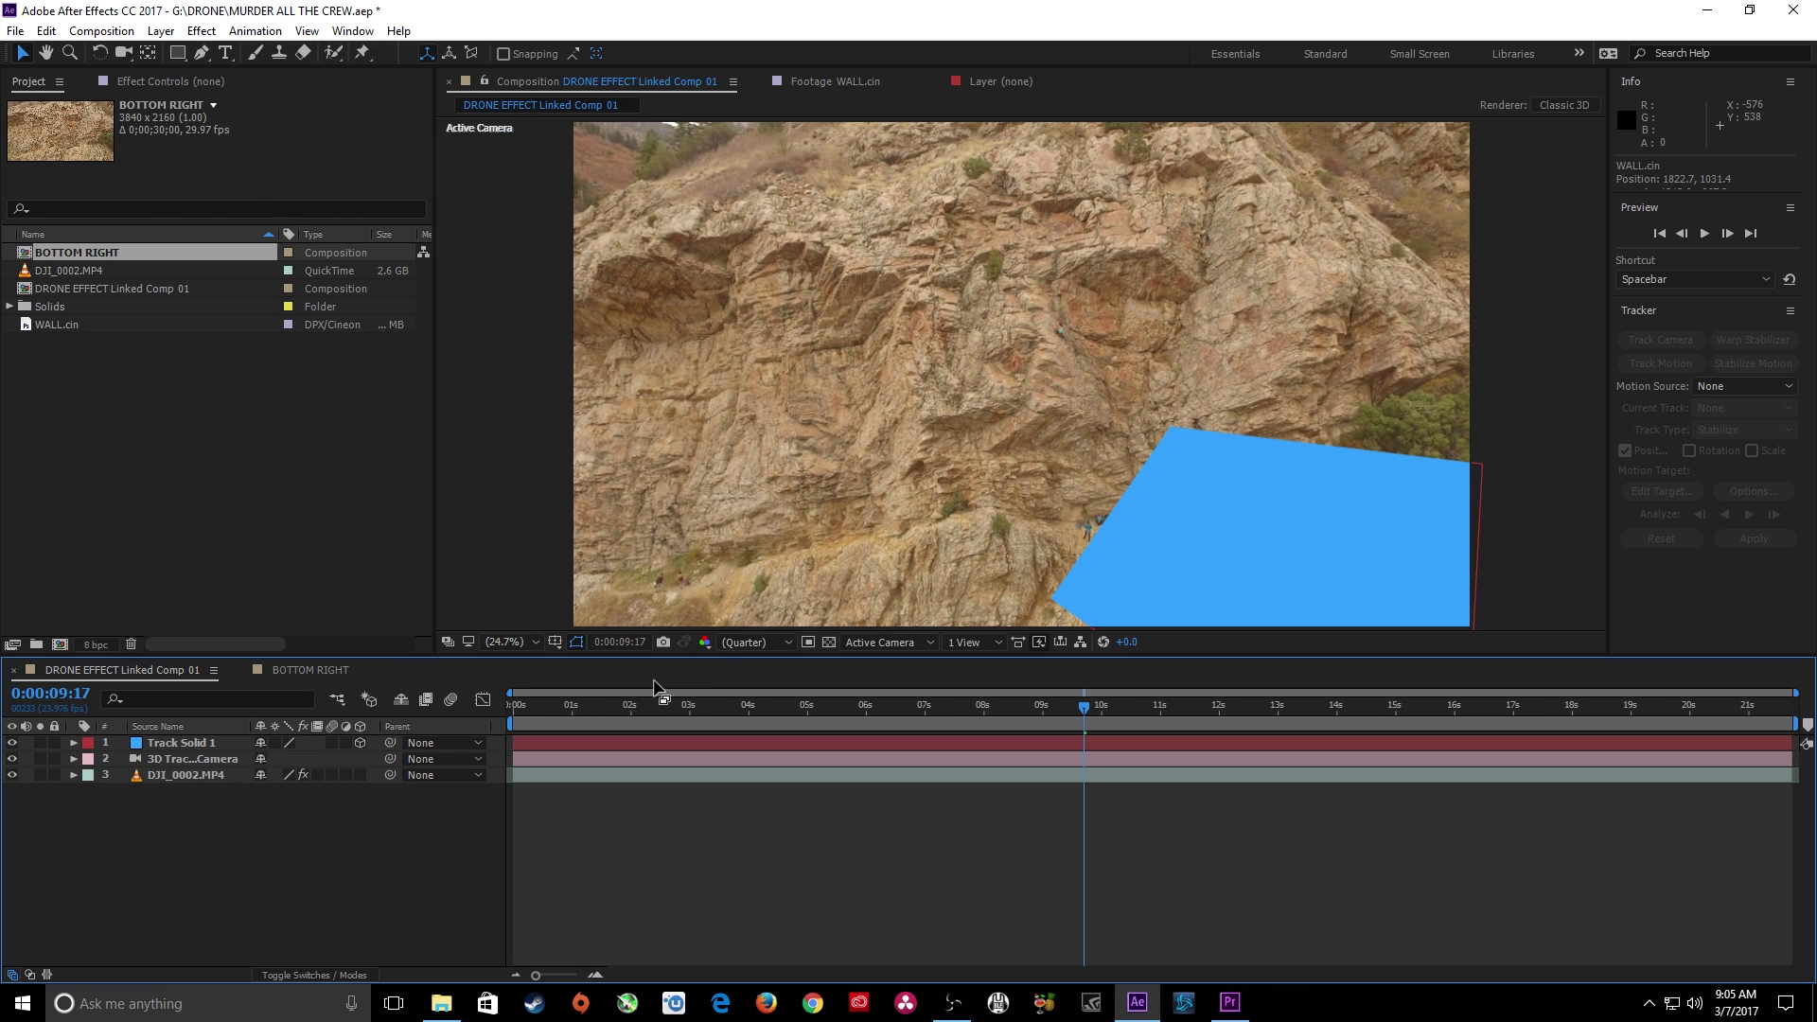
{"action": "left_click", "coordinate": [175, 743]}
{"action": "left_click", "coordinate": [178, 745]}
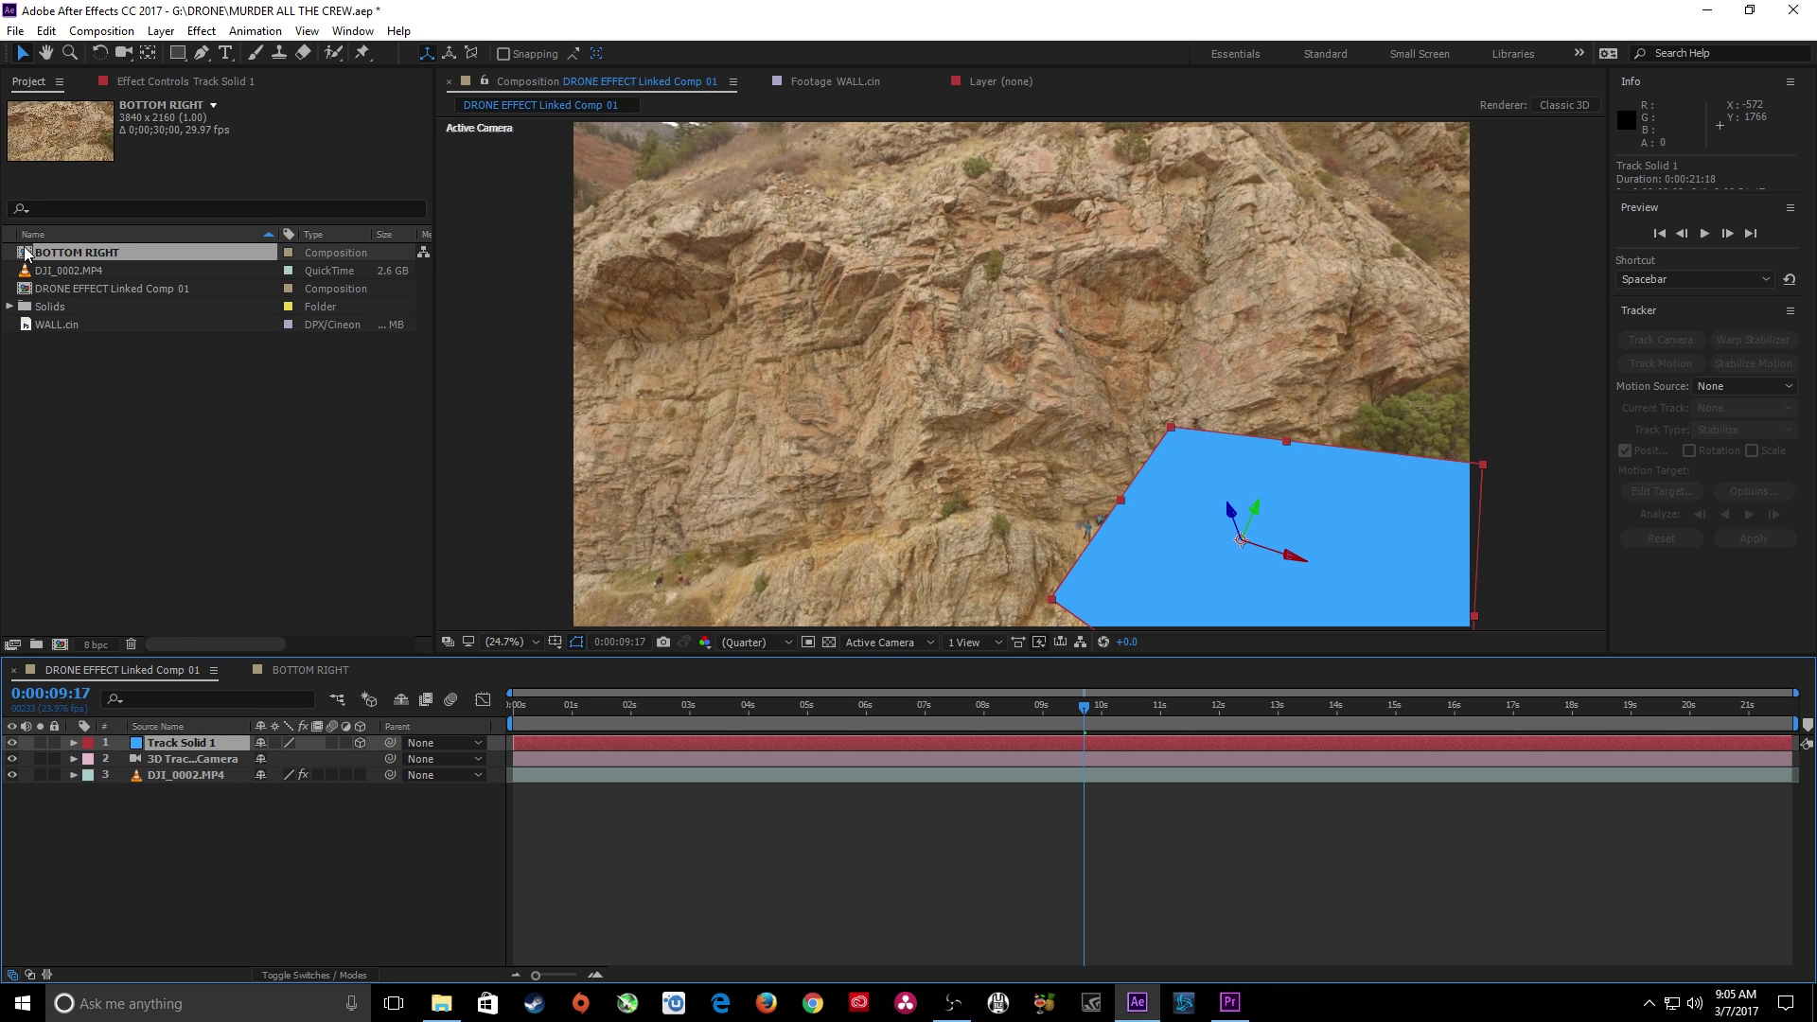
{"action": "left_click_drag", "start_coordinate": [25, 256], "coordinate": [184, 744]}
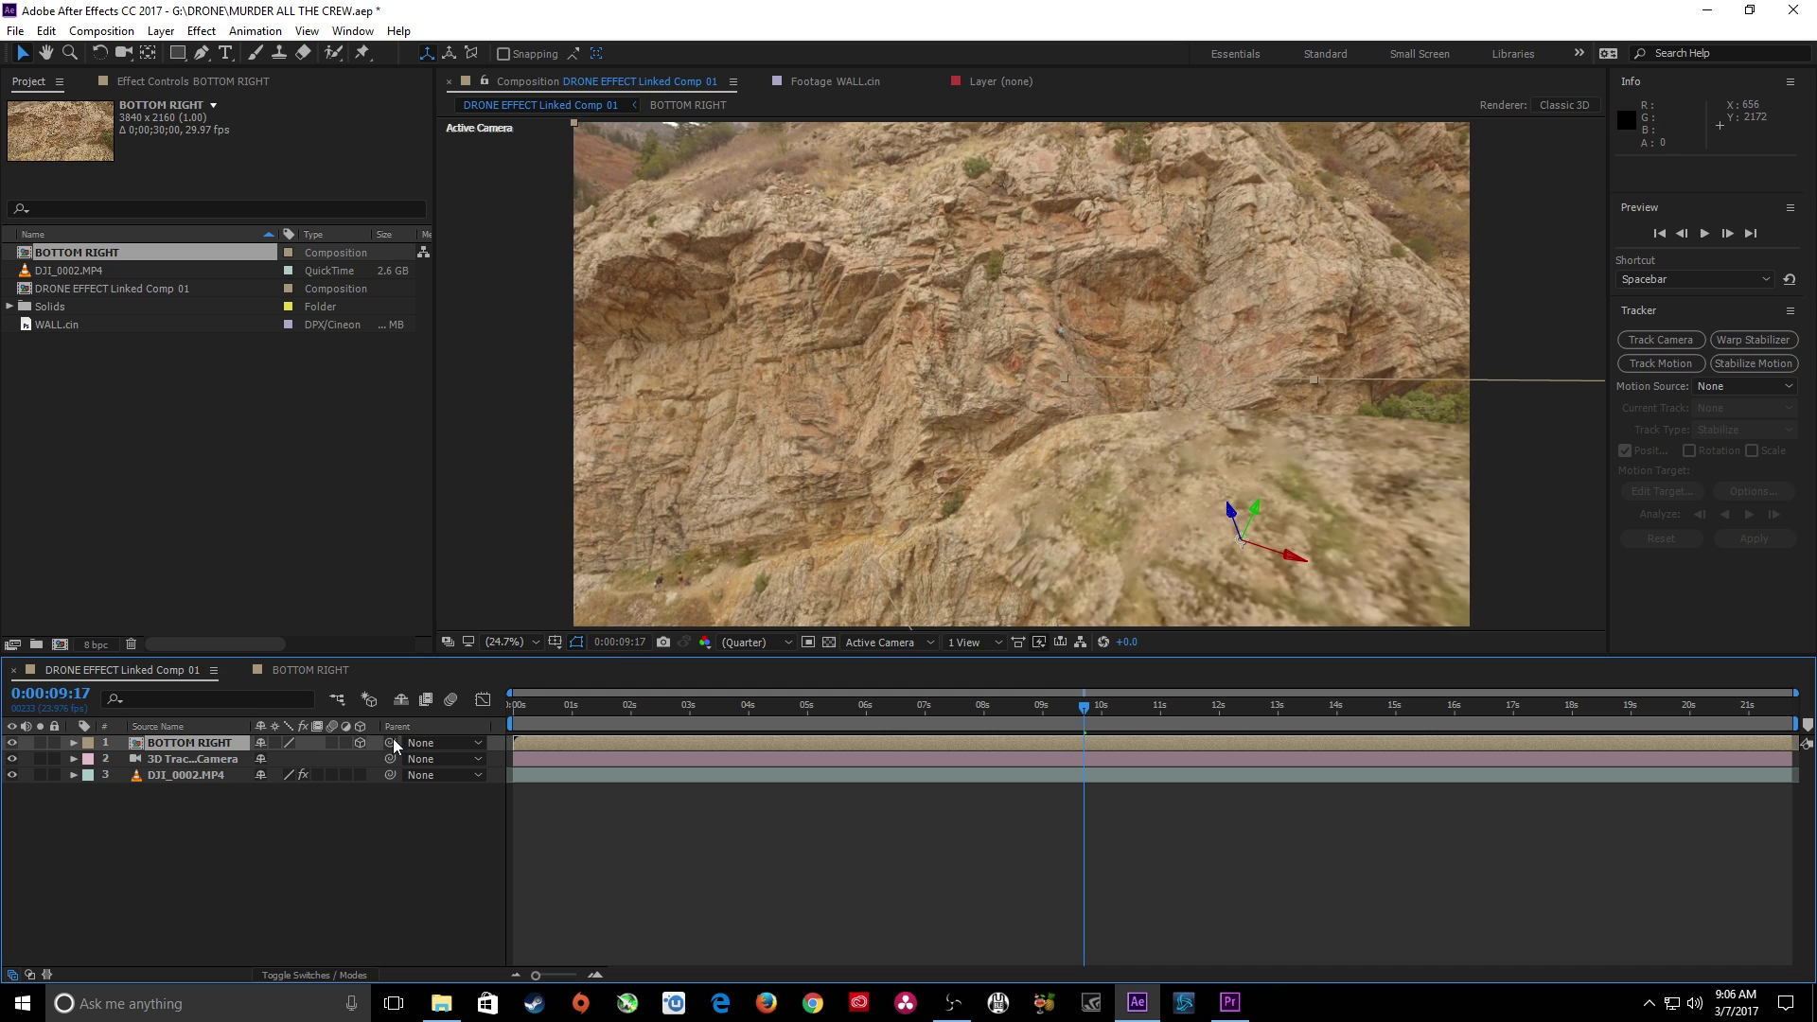
Set the BOTTOM RIGHT layer's X, Y and Z rotation to 34°, -34° and -13°, and its scale to 33%
{"action": "left_click", "coordinate": [73, 742]}
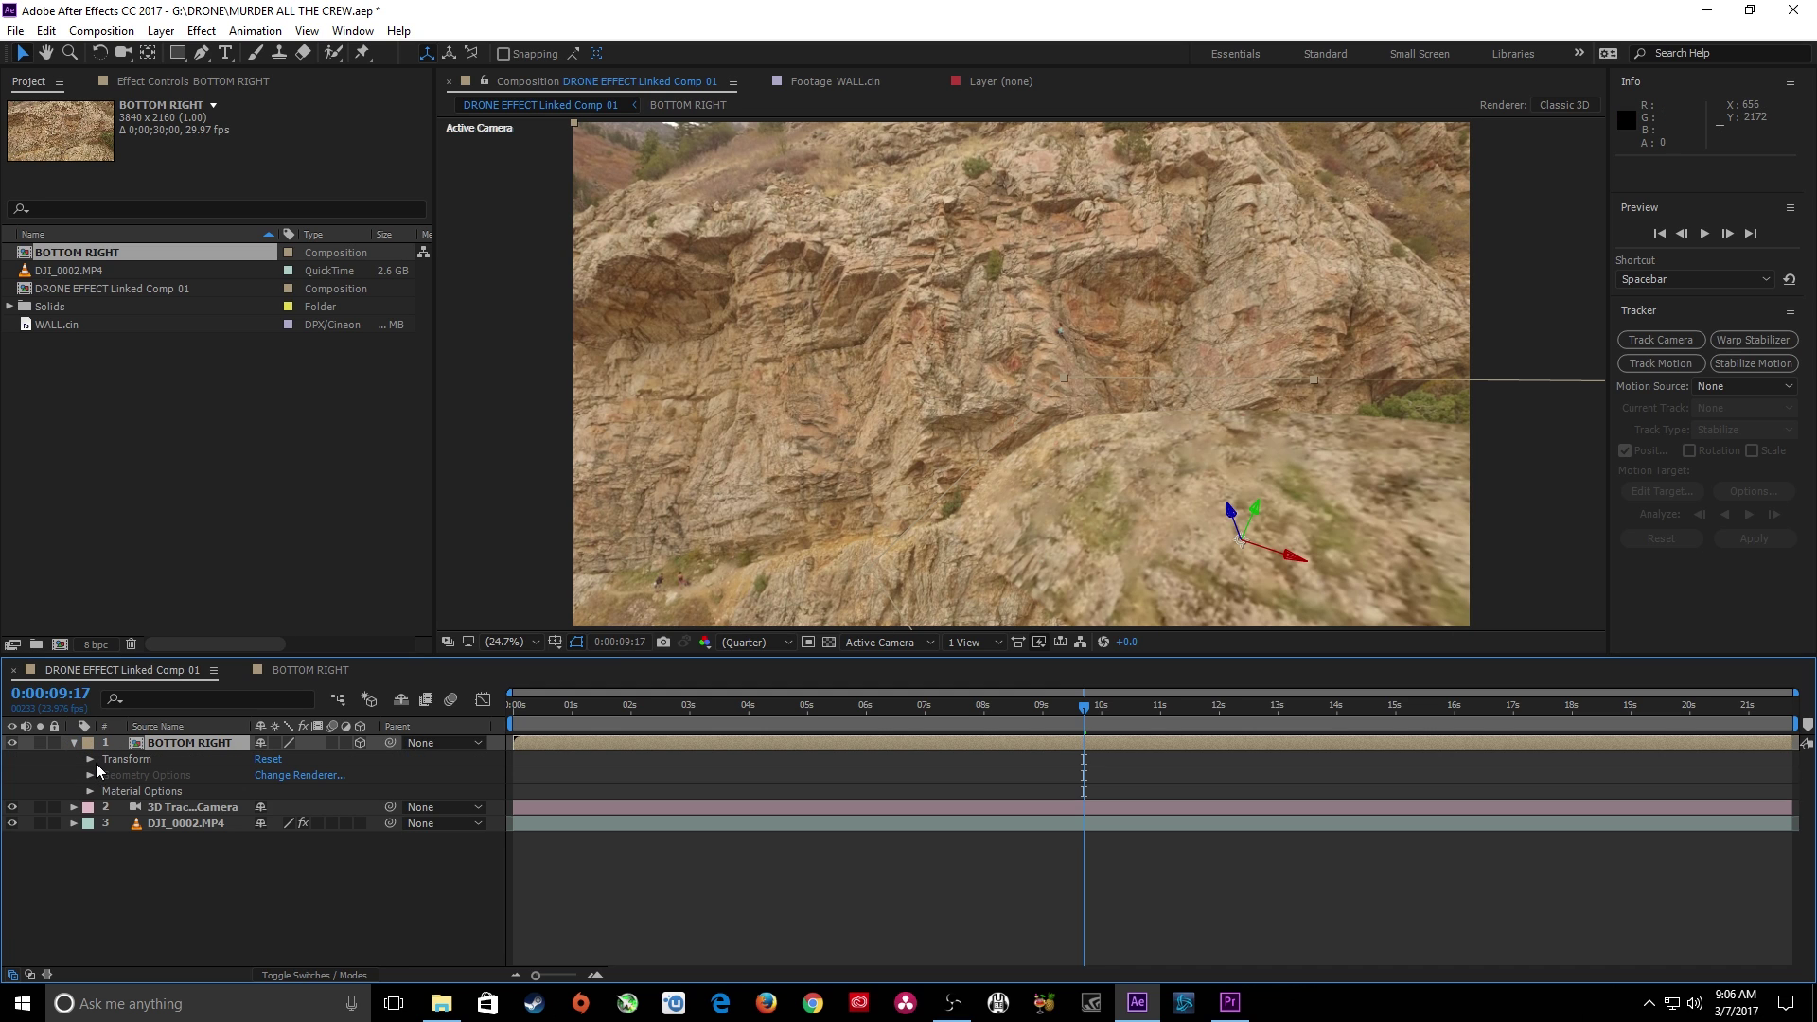
{"action": "left_click", "coordinate": [91, 759]}
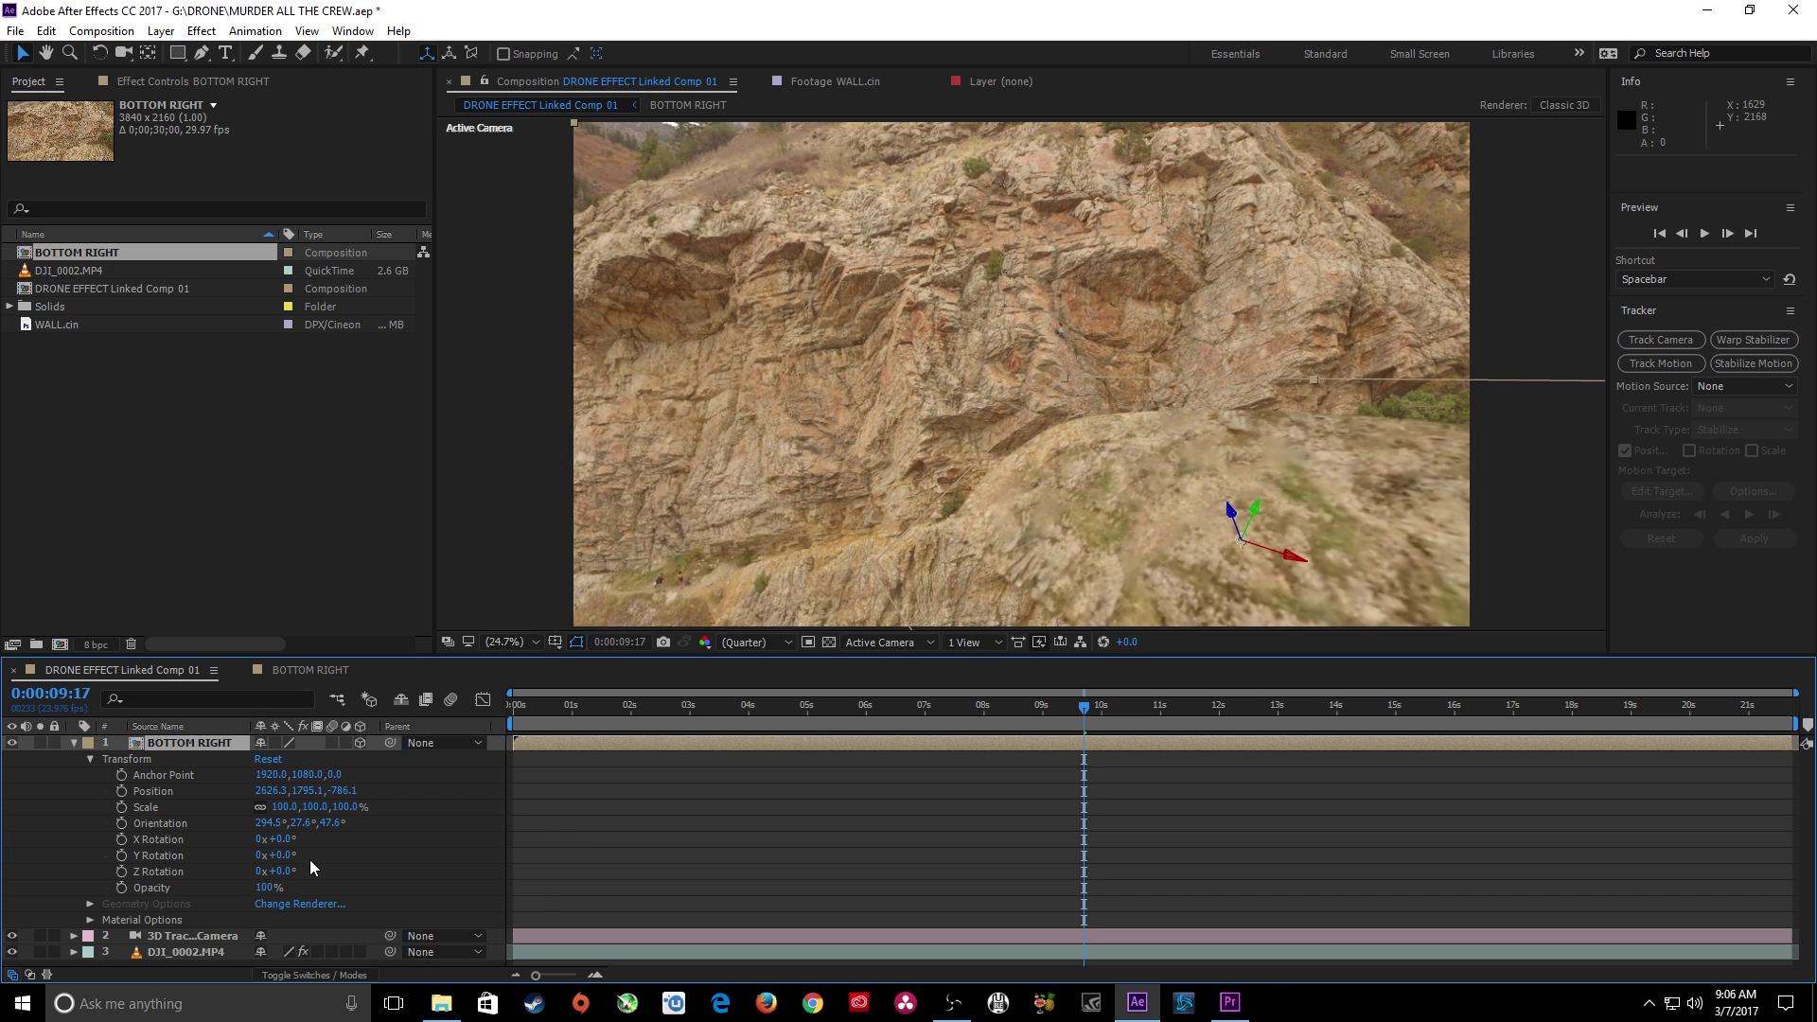
{"action": "mouse_move", "coordinate": [286, 840]}
{"action": "left_mouse_down"}
{"action": "mouse_move", "coordinate": [341, 844]}
{"action": "mouse_move", "coordinate": [251, 853]}
{"action": "mouse_move", "coordinate": [301, 870]}
{"action": "left_mouse_up"}
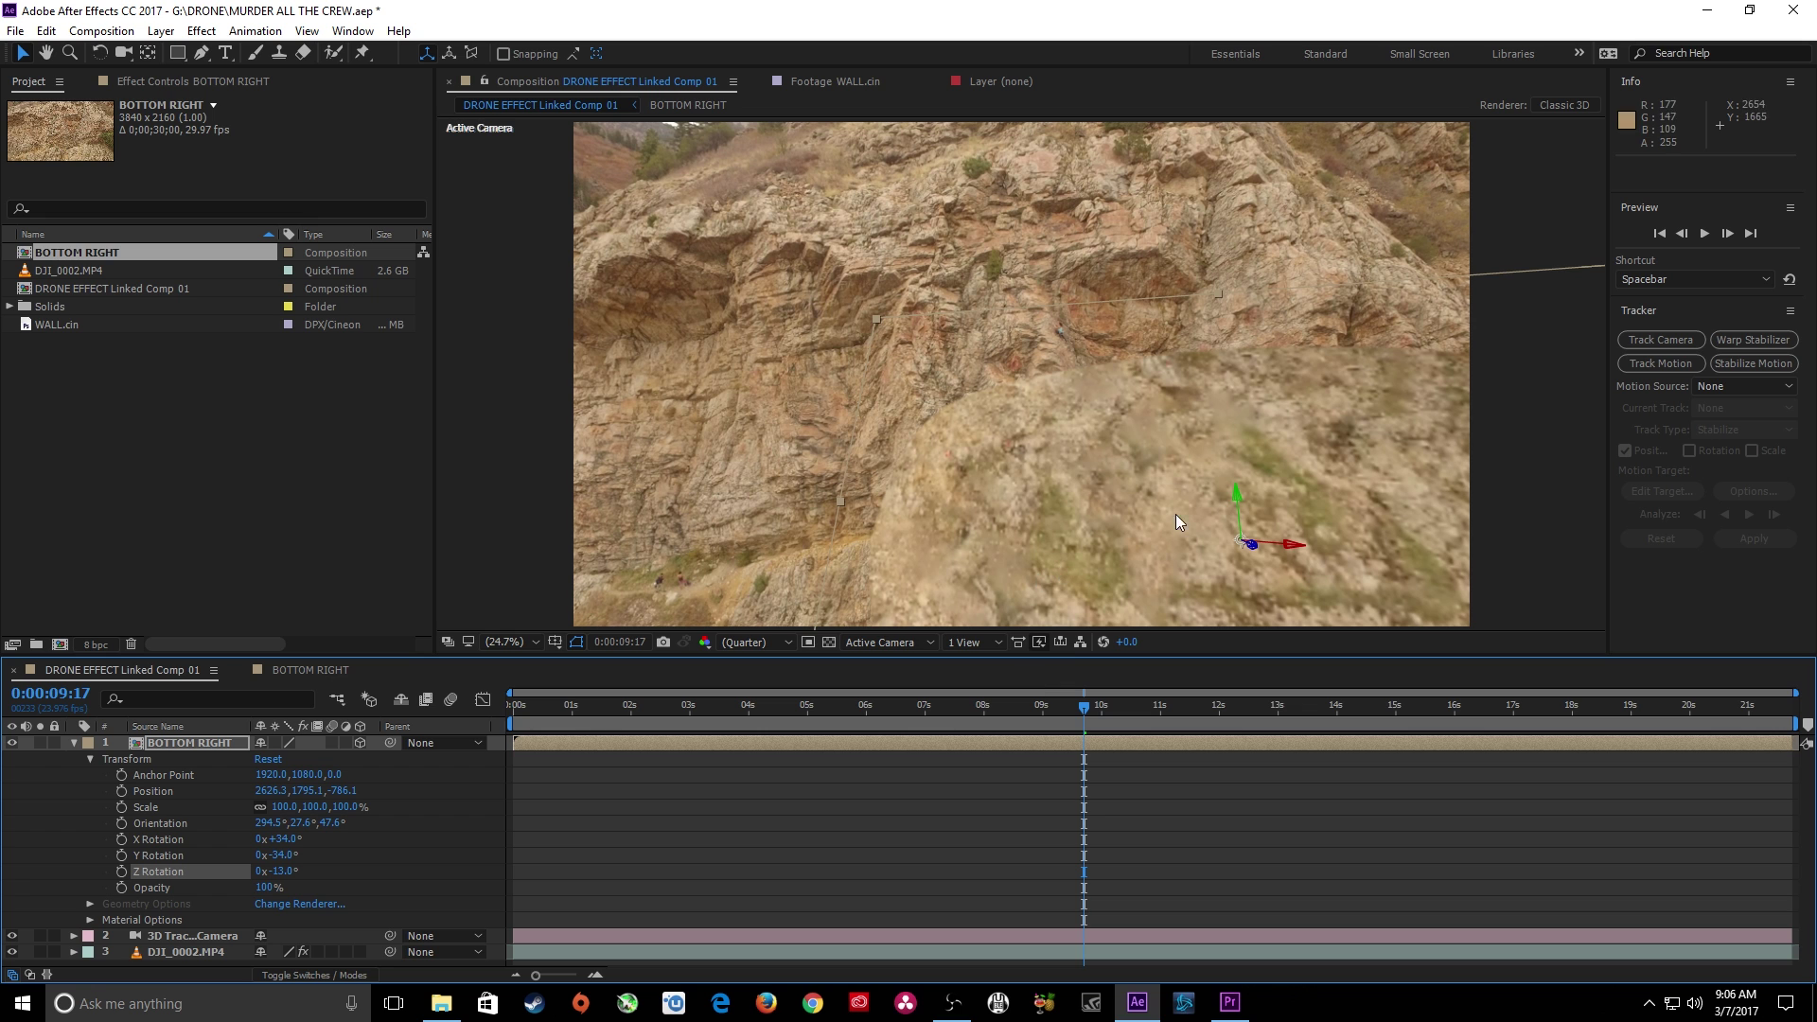
{"action": "key", "text": "s"}
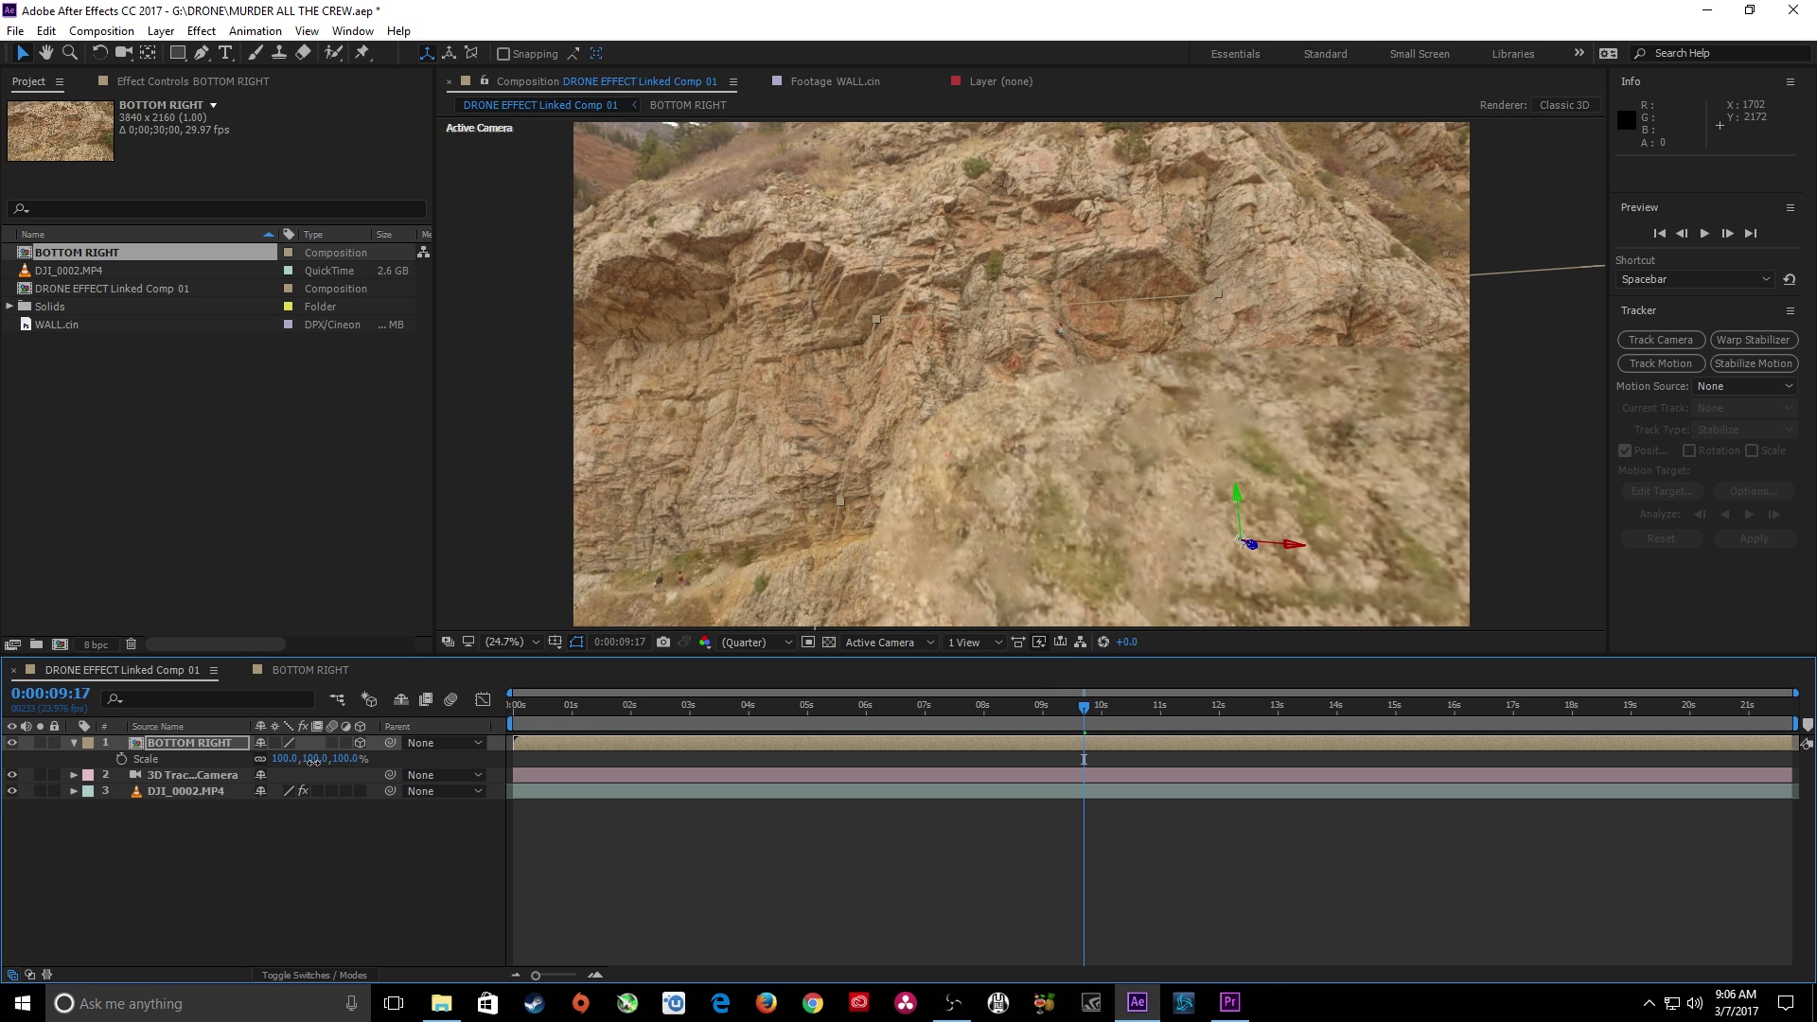
{"action": "left_click_drag", "start_coordinate": [316, 758], "coordinate": [264, 779]}
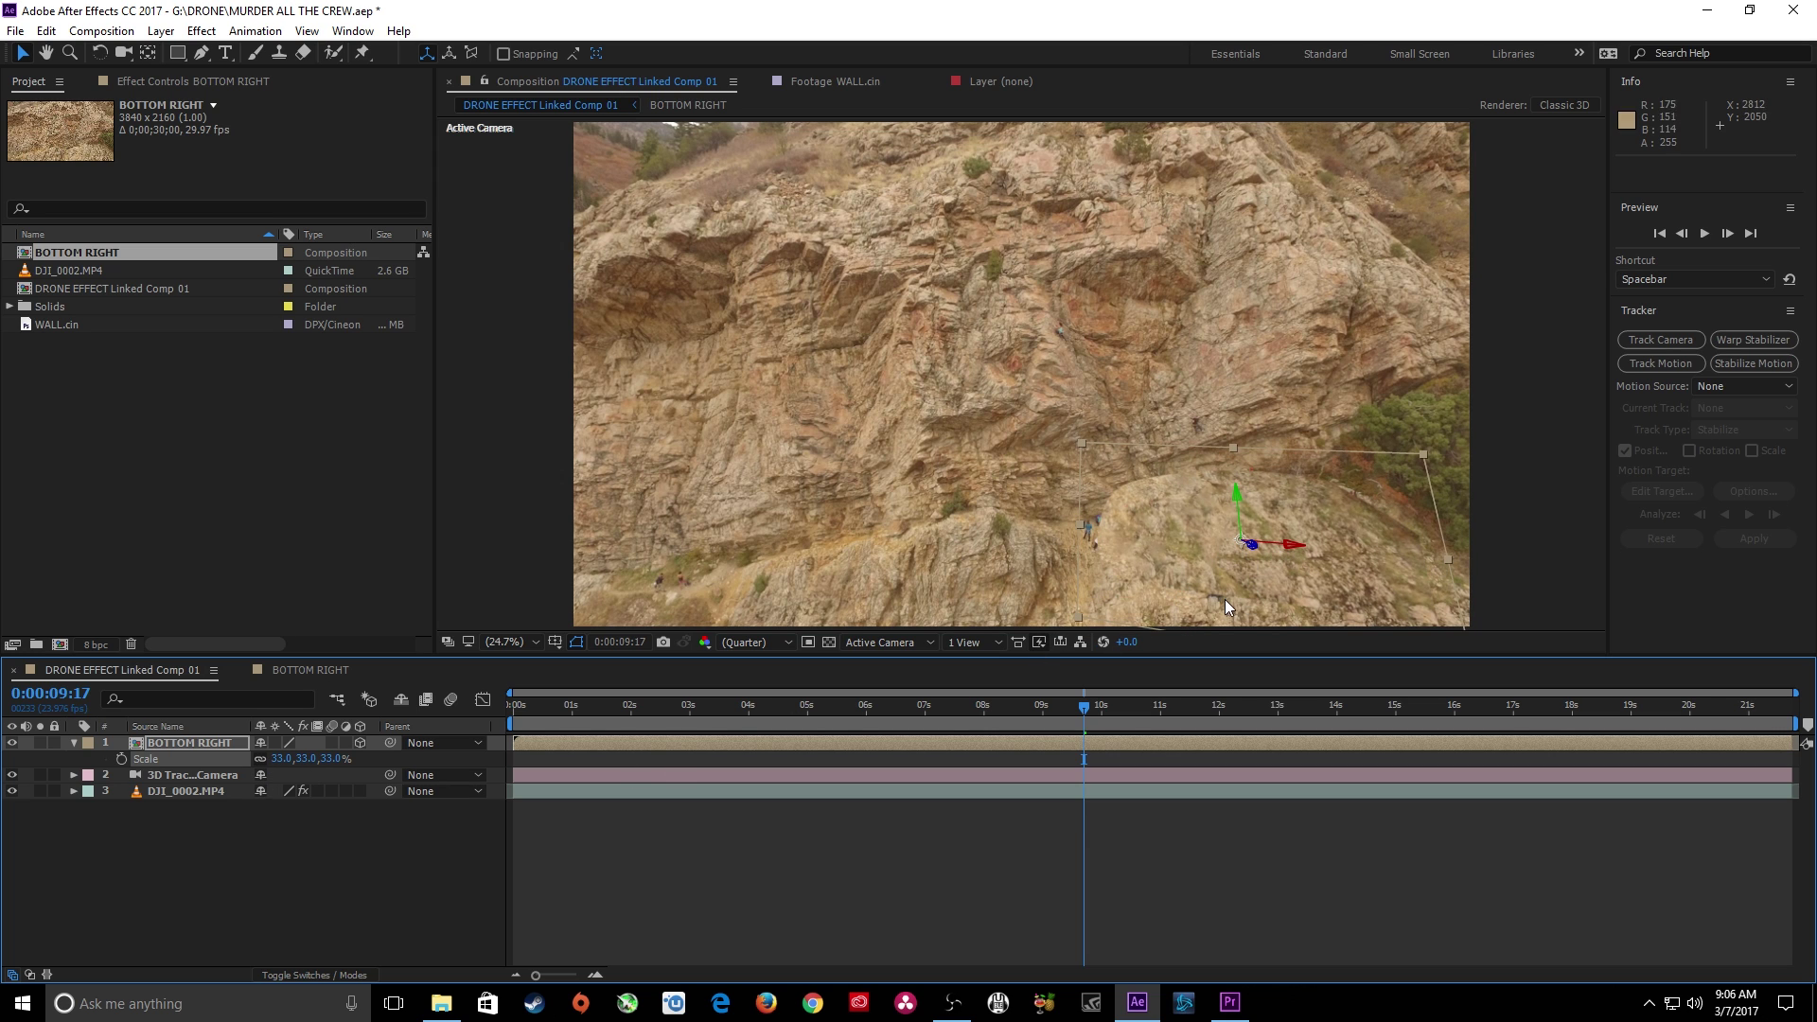
Align the BOTTOM RIGHT patch with position 2699.3, 1799.1, -786.1 and X, Y and Z rotation 32°, -36° and -20°
{"action": "double_click", "coordinate": [79, 744]}
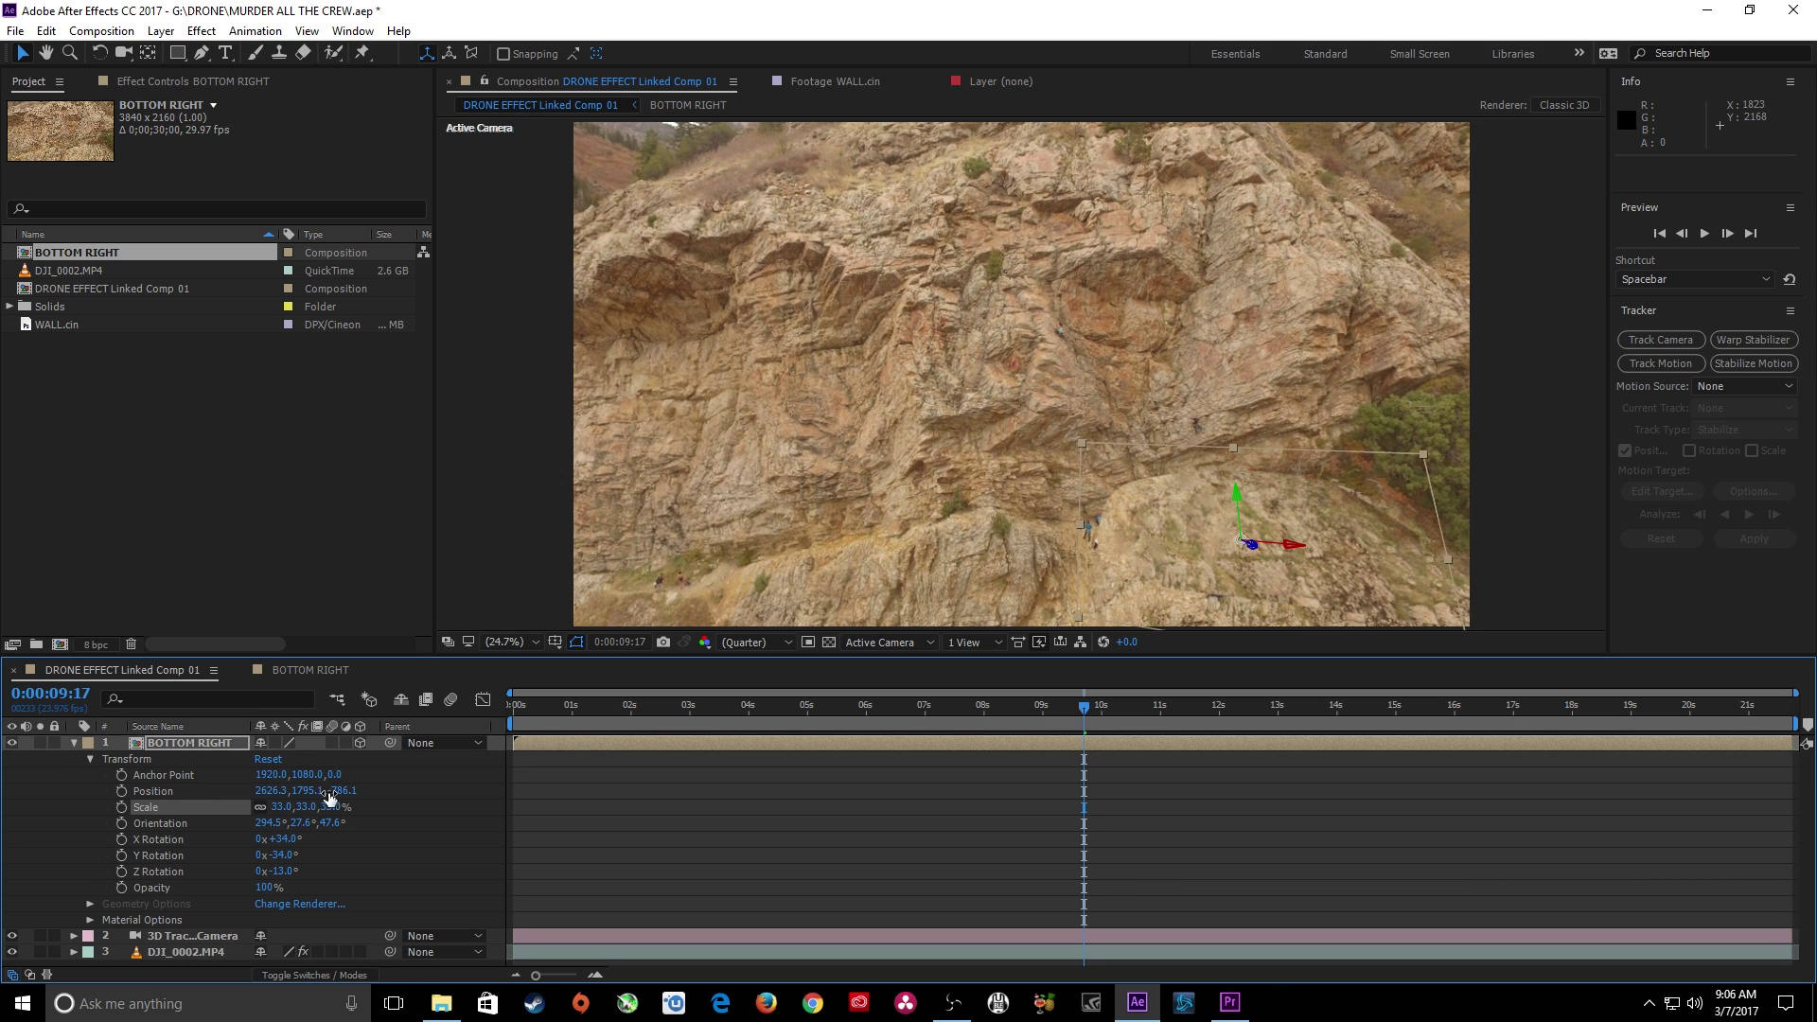
{"action": "left_click_drag", "start_coordinate": [345, 791], "coordinate": [354, 792]}
{"action": "key", "text": "ctrl+z"}
{"action": "mouse_move", "coordinate": [283, 791]}
{"action": "left_mouse_down"}
{"action": "mouse_move", "coordinate": [364, 806]}
{"action": "mouse_move", "coordinate": [313, 796]}
{"action": "left_mouse_up"}
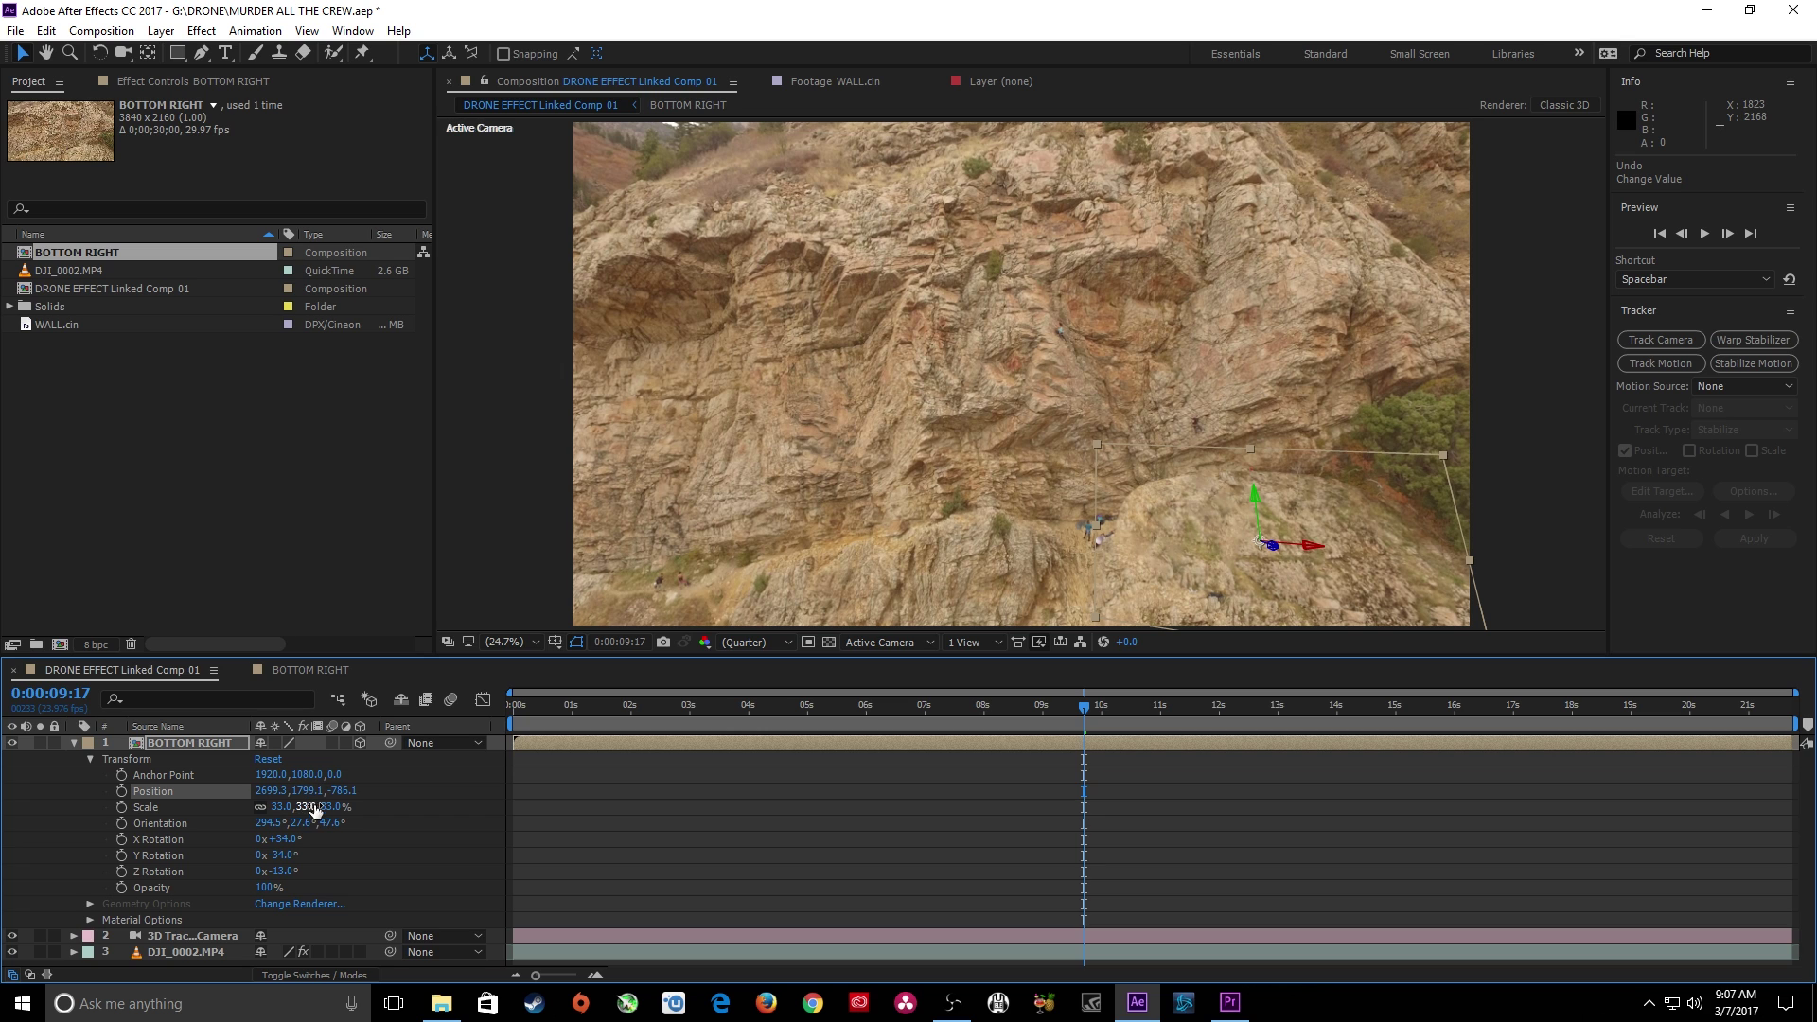
{"action": "left_click_drag", "start_coordinate": [290, 843], "coordinate": [274, 877]}
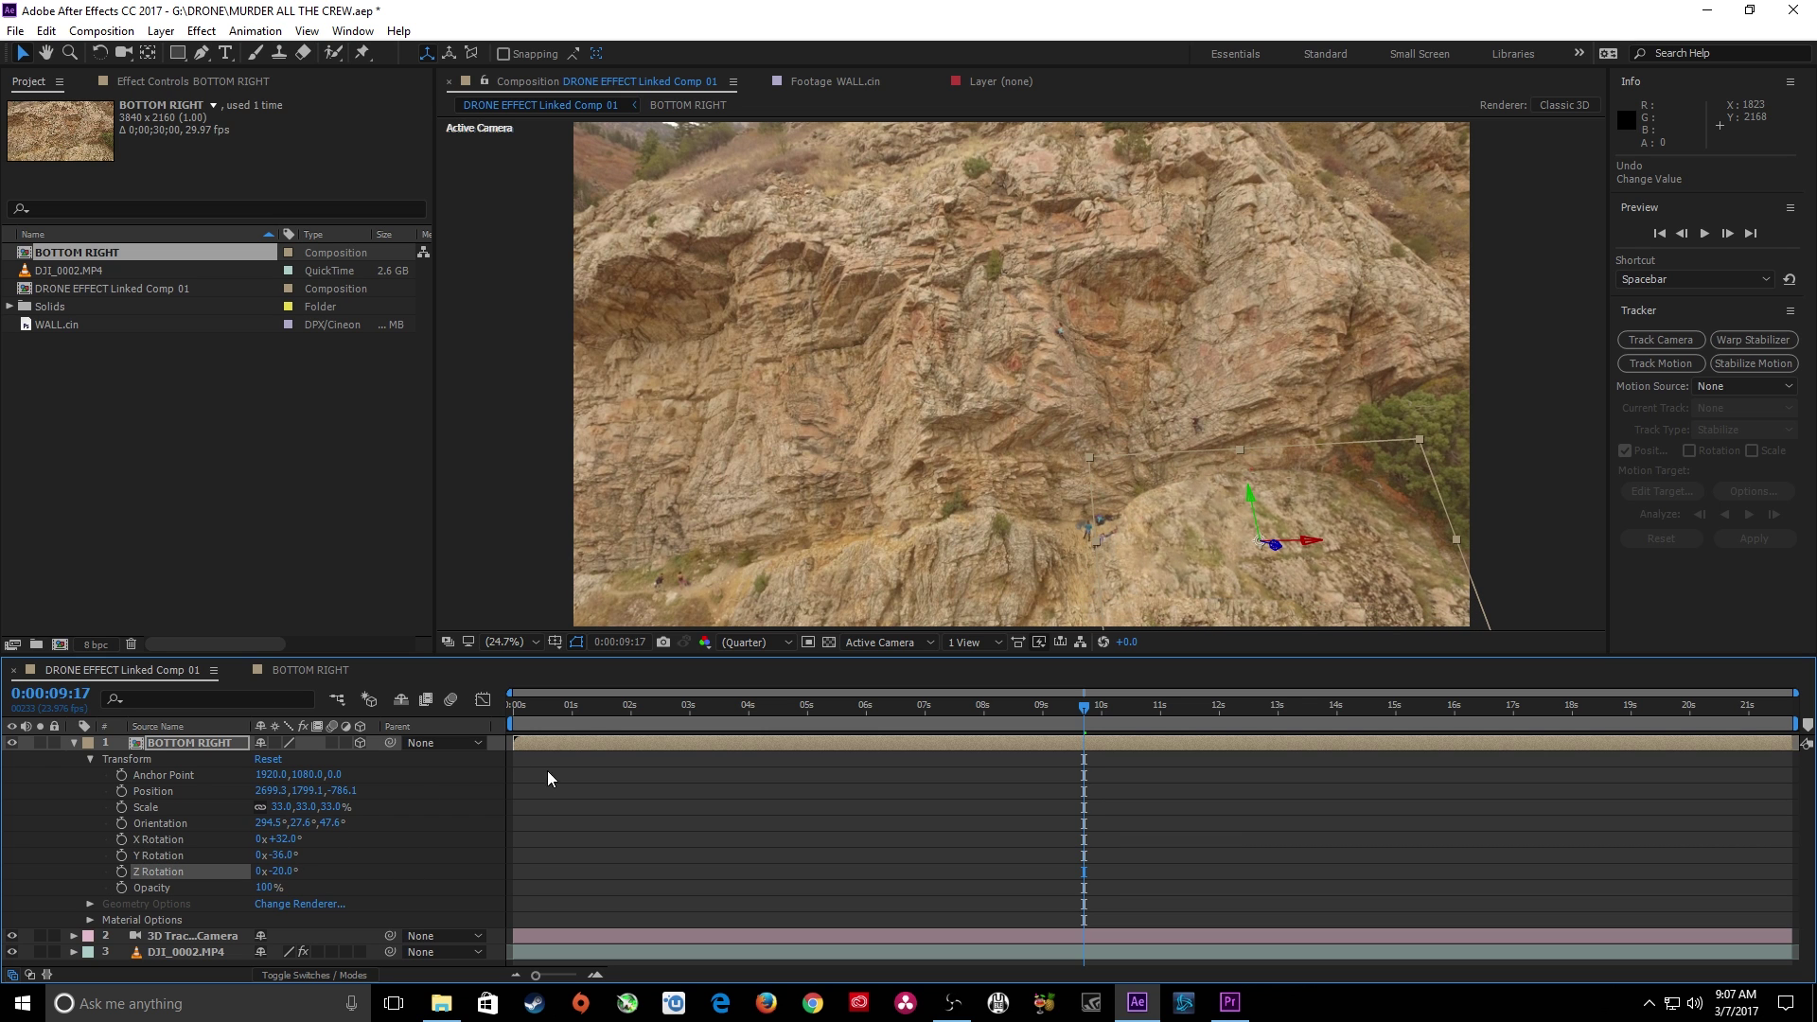
Play DRONE EFFECT Linked Comp 01 from 0:00:00:00 to check how the rock patch follows the camera move
{"action": "left_click_drag", "start_coordinate": [584, 717], "coordinate": [498, 723]}
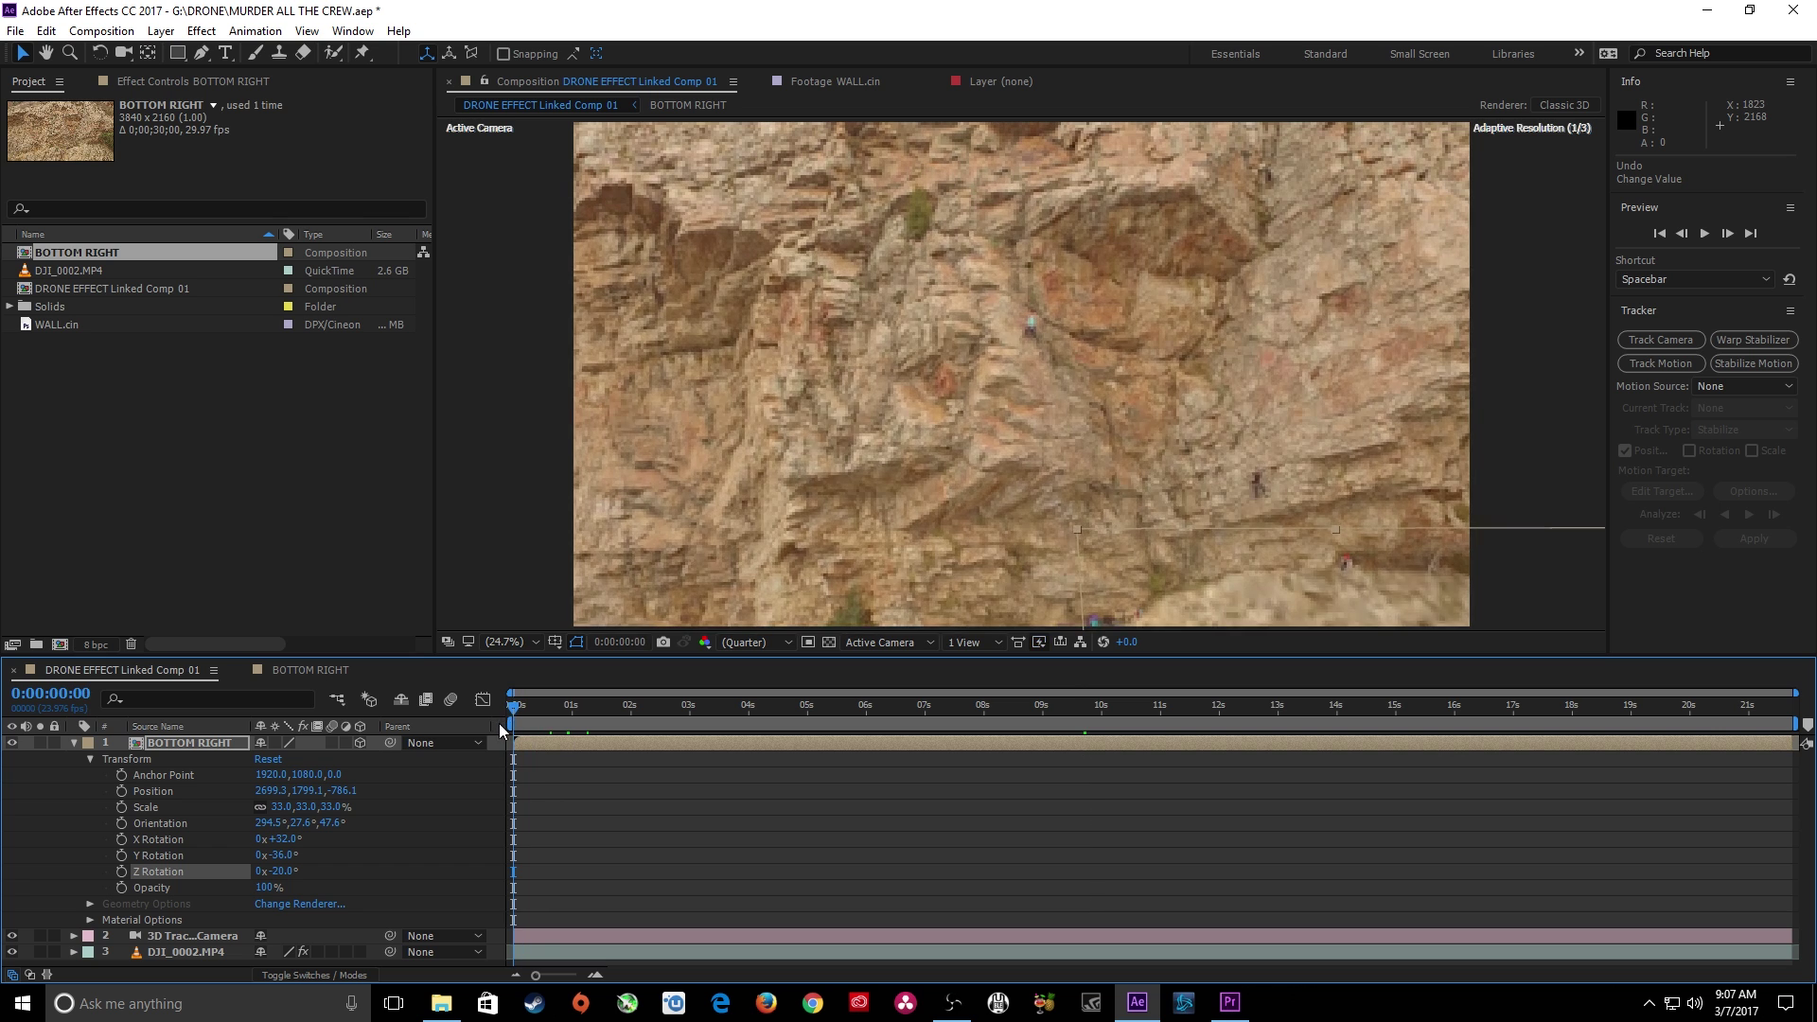
{"action": "key", "text": "space"}
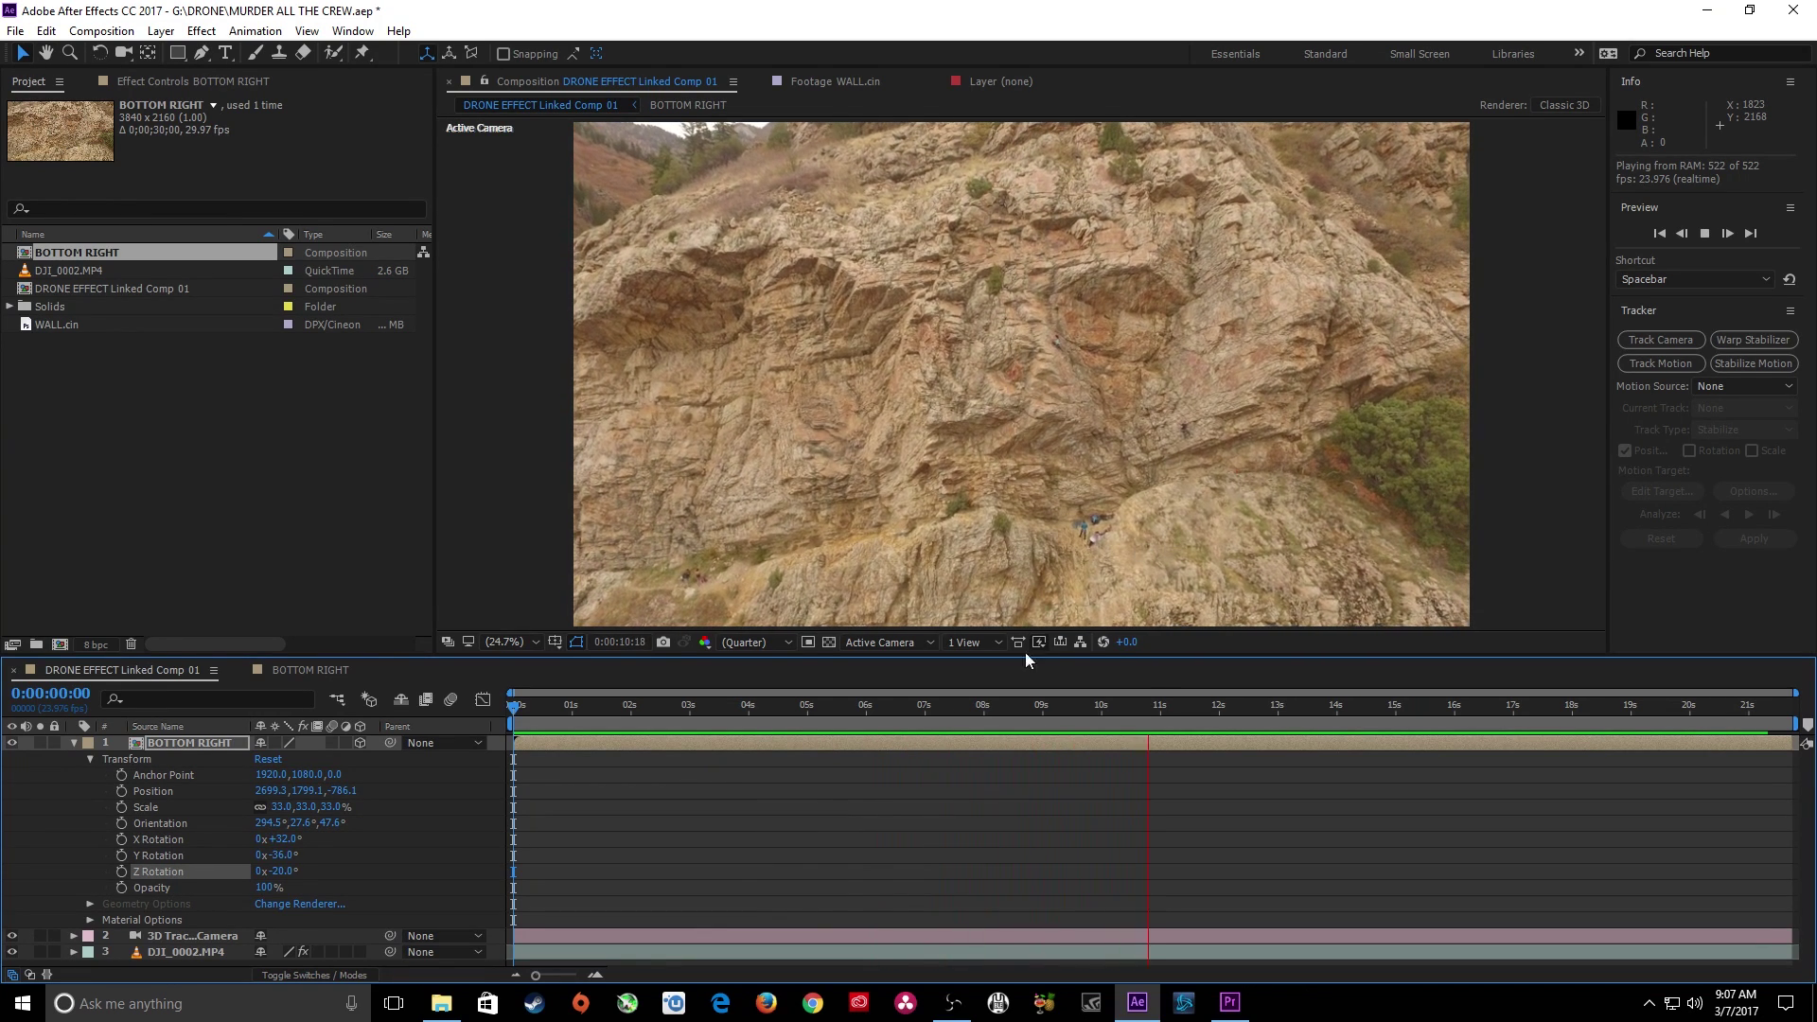
Set the BOTTOM RIGHT layer's X, Y and Z rotation to 18°, -25° and -29° and its position to 2699.5, 1791.6, -781.2, and preview the result
{"action": "key", "text": "space"}
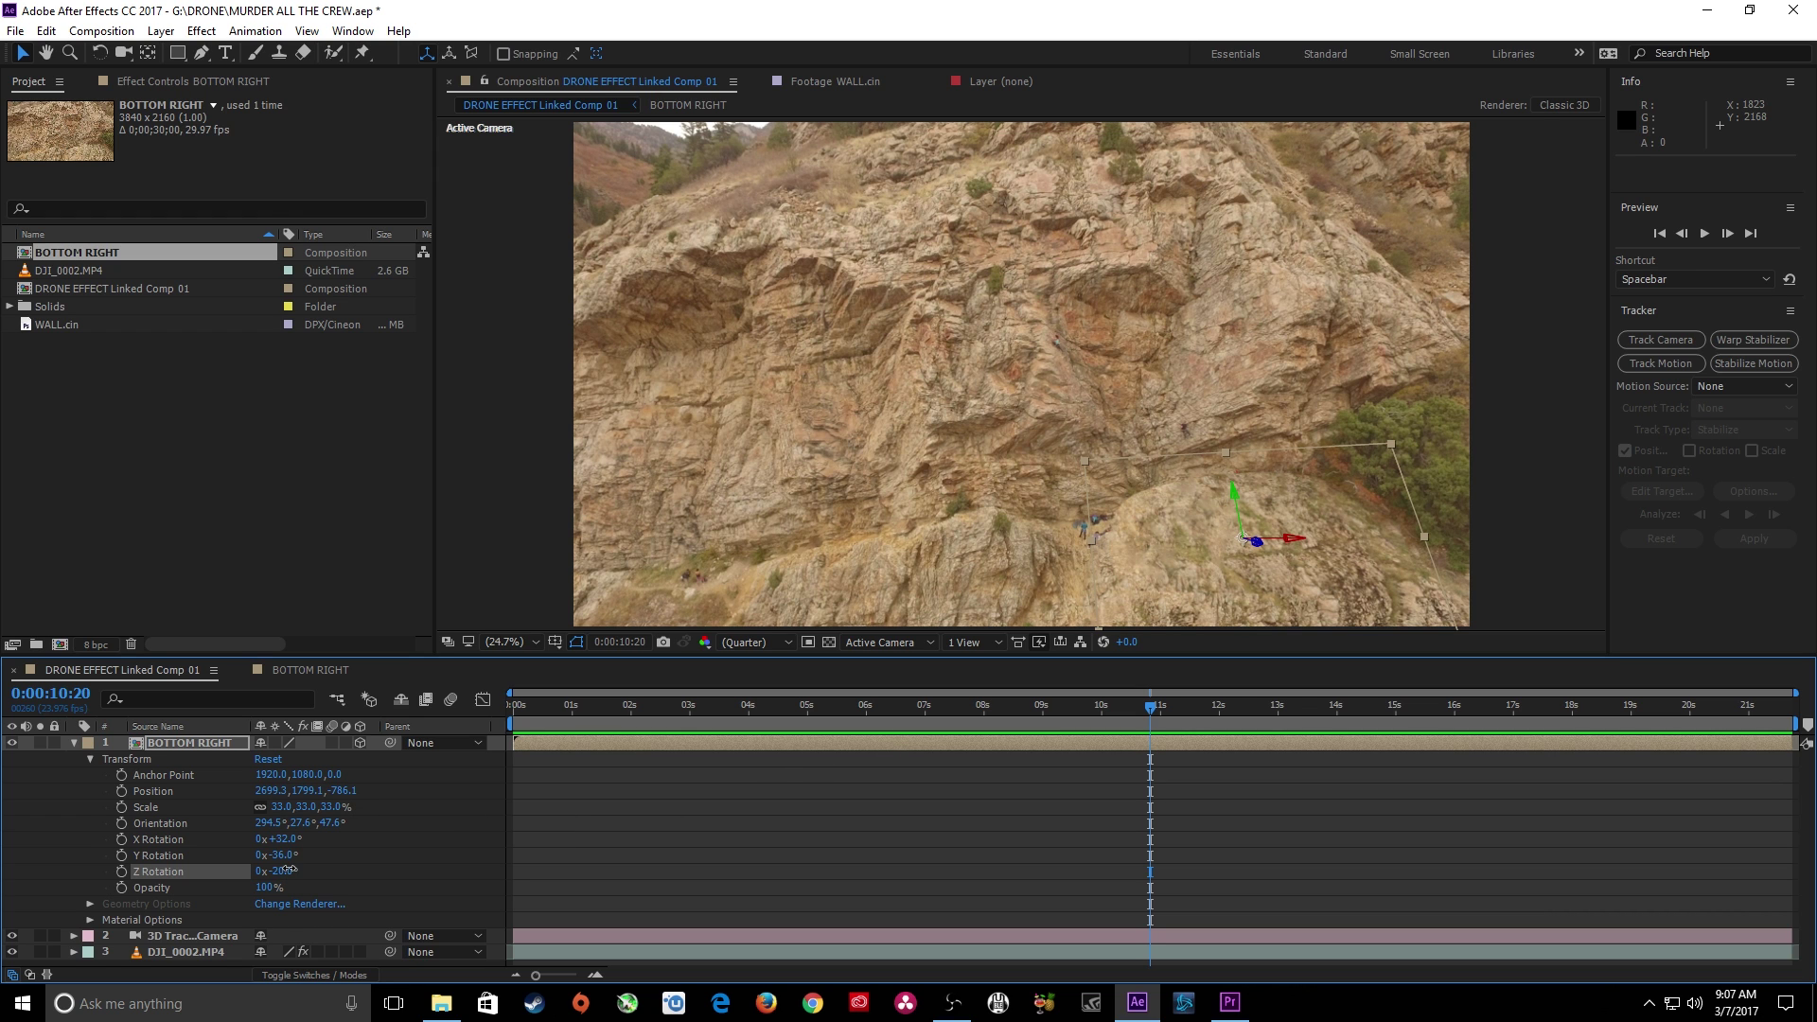
{"action": "mouse_move", "coordinate": [283, 839]}
{"action": "left_mouse_down"}
{"action": "mouse_move", "coordinate": [305, 843]}
{"action": "mouse_move", "coordinate": [284, 845]}
{"action": "mouse_move", "coordinate": [296, 872]}
{"action": "mouse_move", "coordinate": [278, 869]}
{"action": "left_mouse_up"}
{"action": "left_click_drag", "start_coordinate": [1234, 515], "coordinate": [1241, 588]}
{"action": "key", "text": "space"}
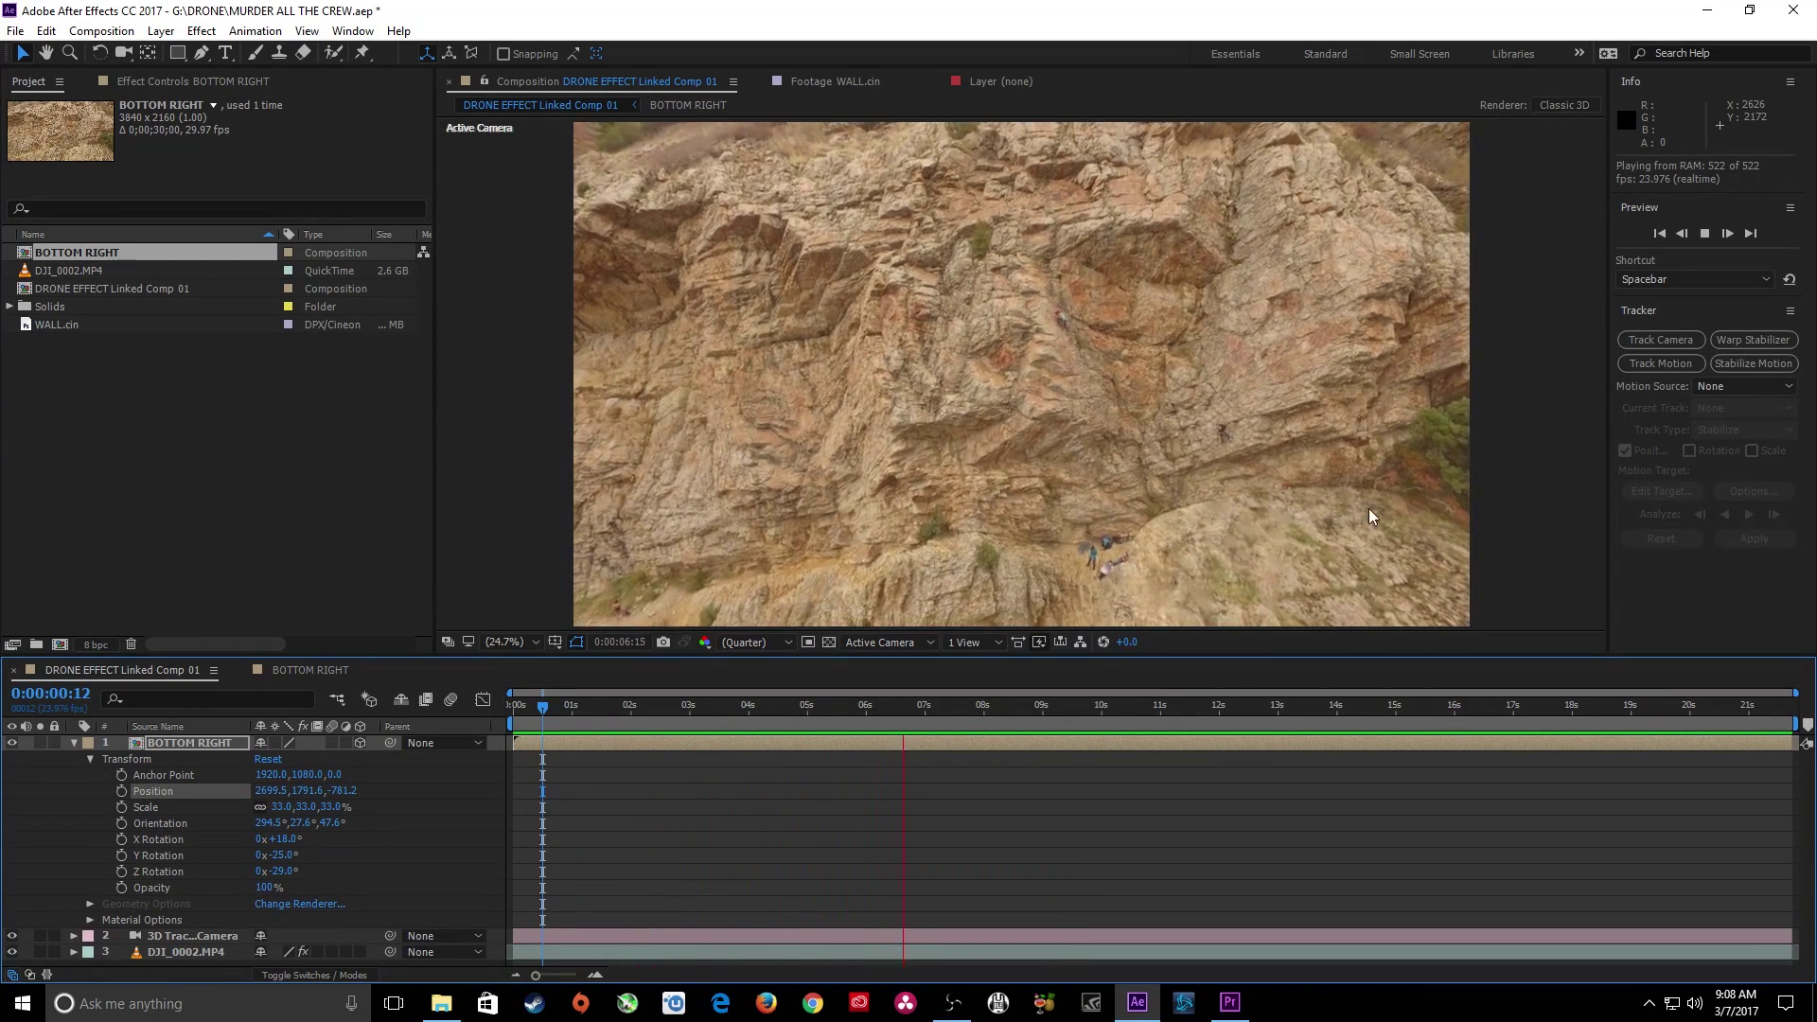
{"action": "key", "text": "space"}
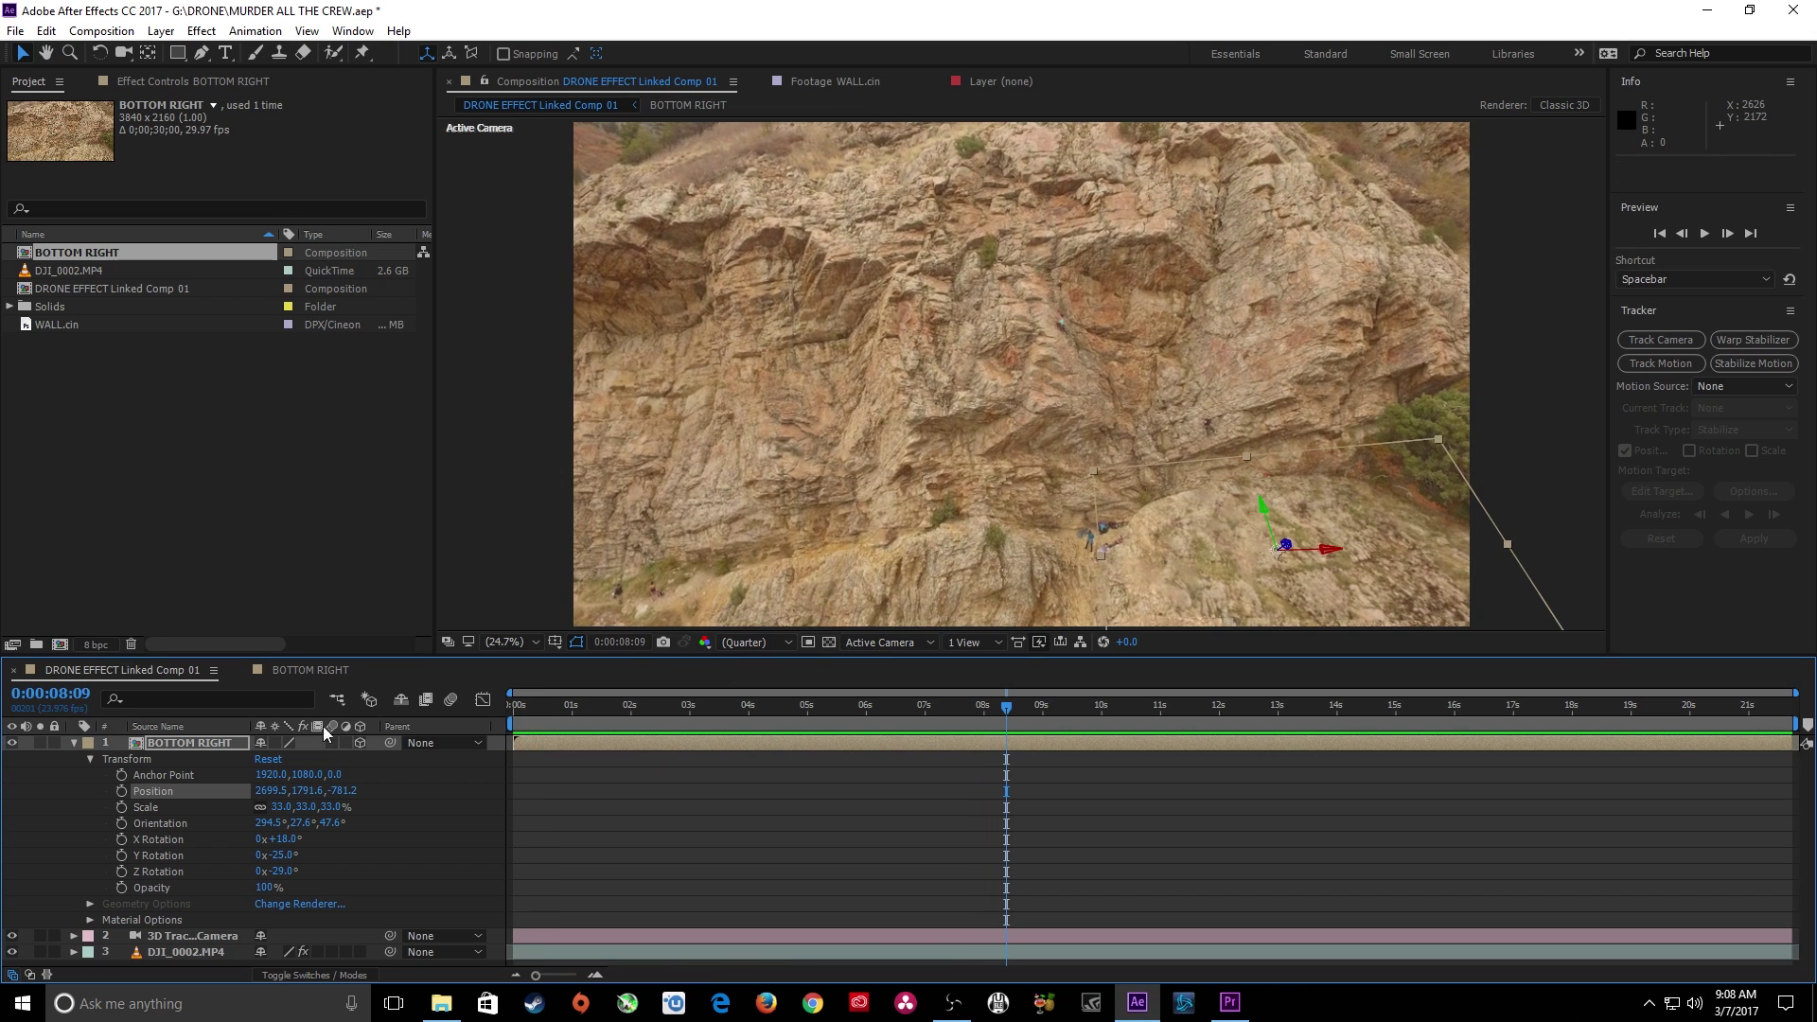
In the BOTTOM RIGHT composition, feather Mask 1 of WALL.cin by 86 pixels
{"action": "double_click", "coordinate": [140, 747]}
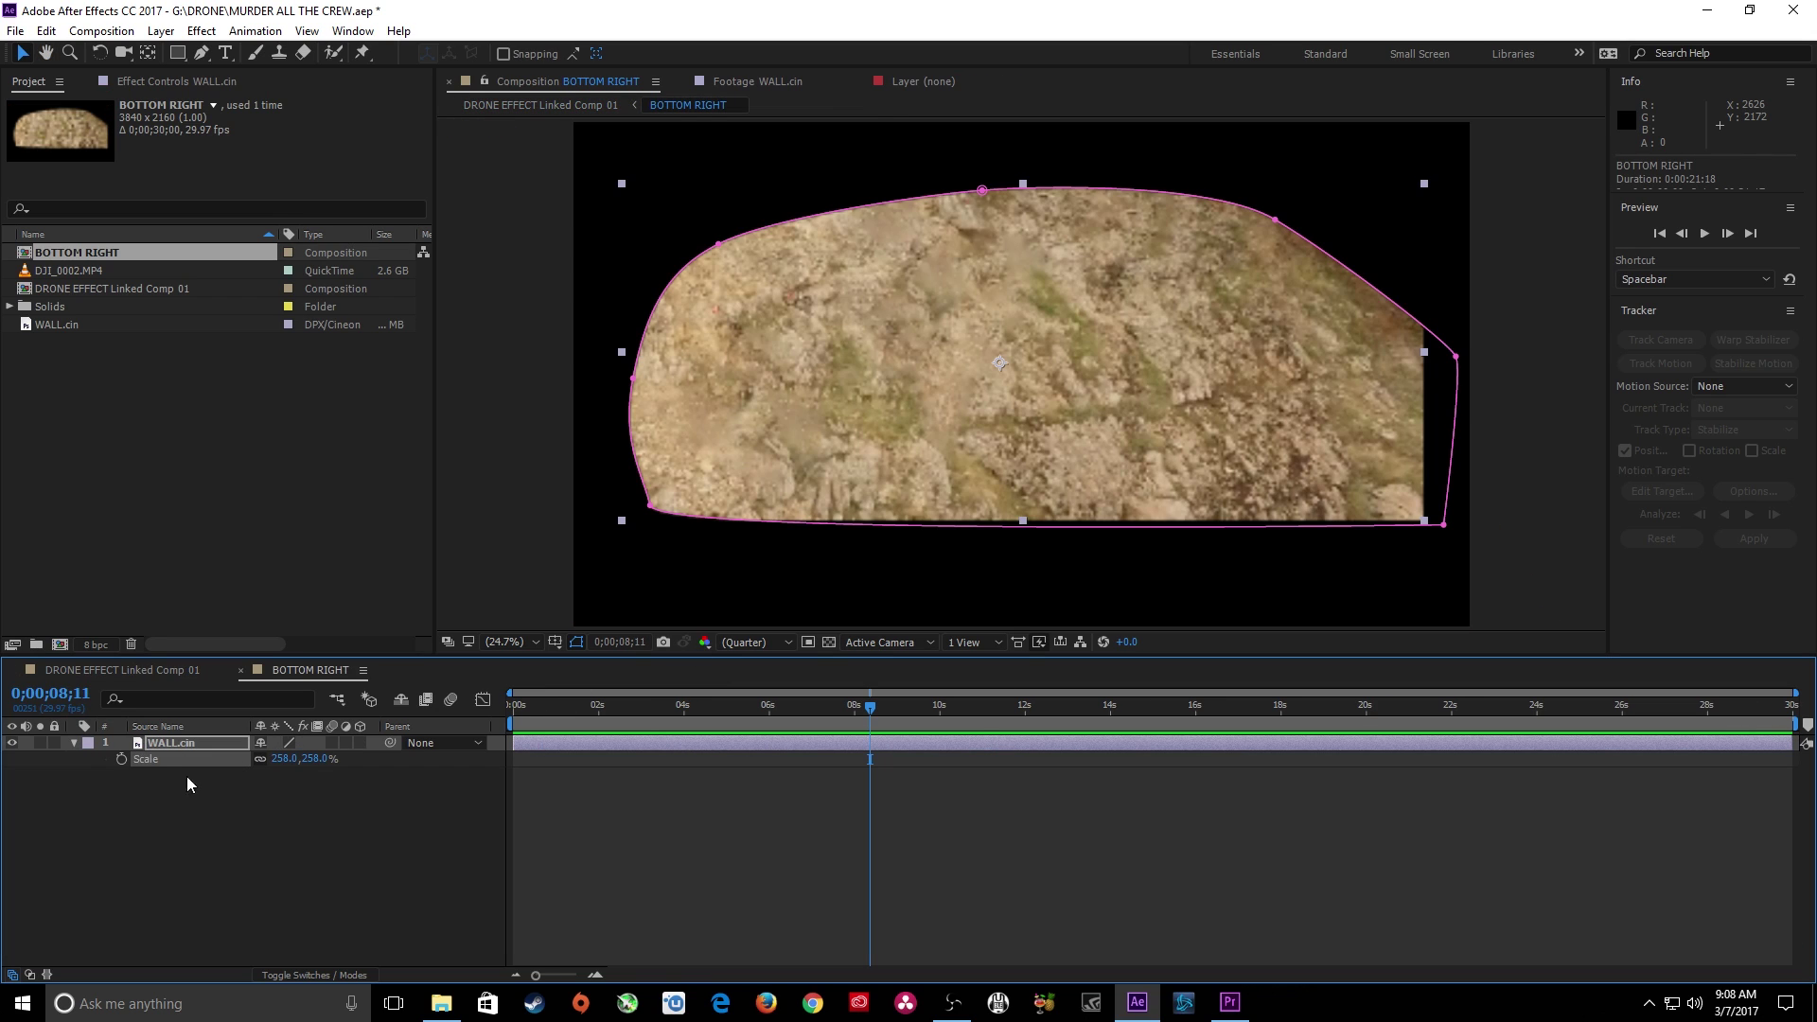
{"action": "left_click", "coordinate": [165, 748]}
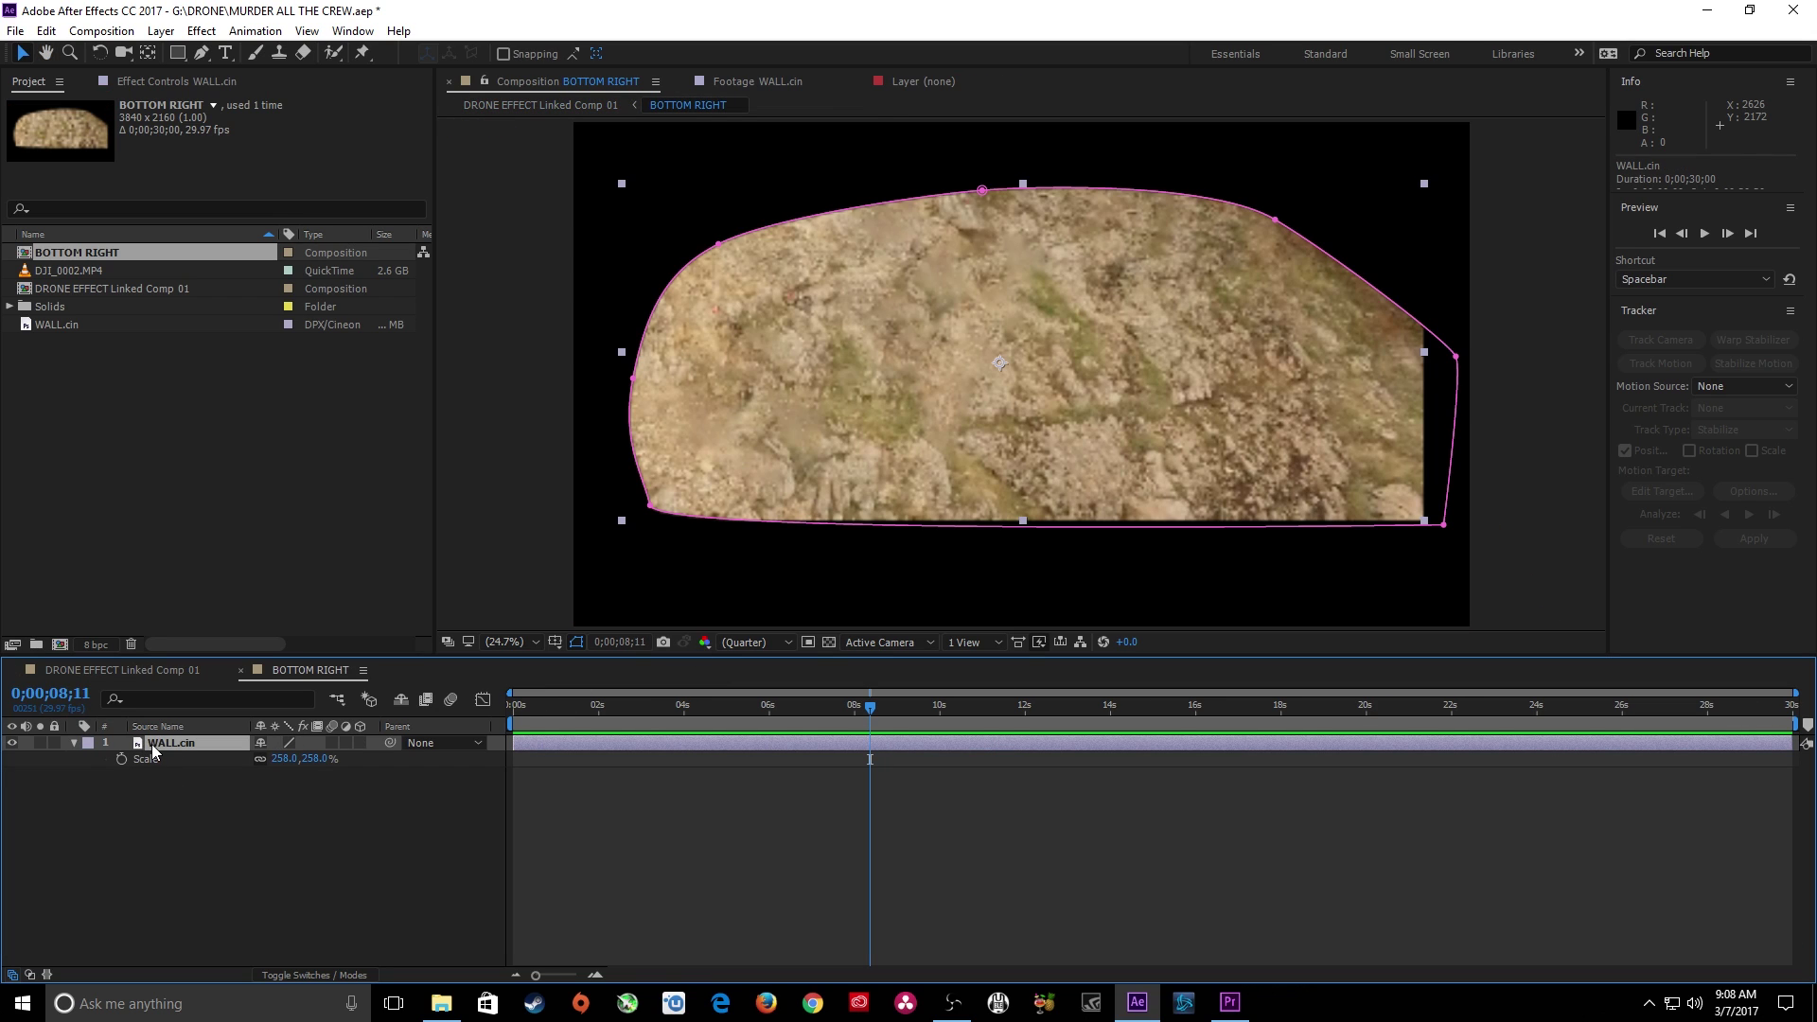
{"action": "key", "text": "f"}
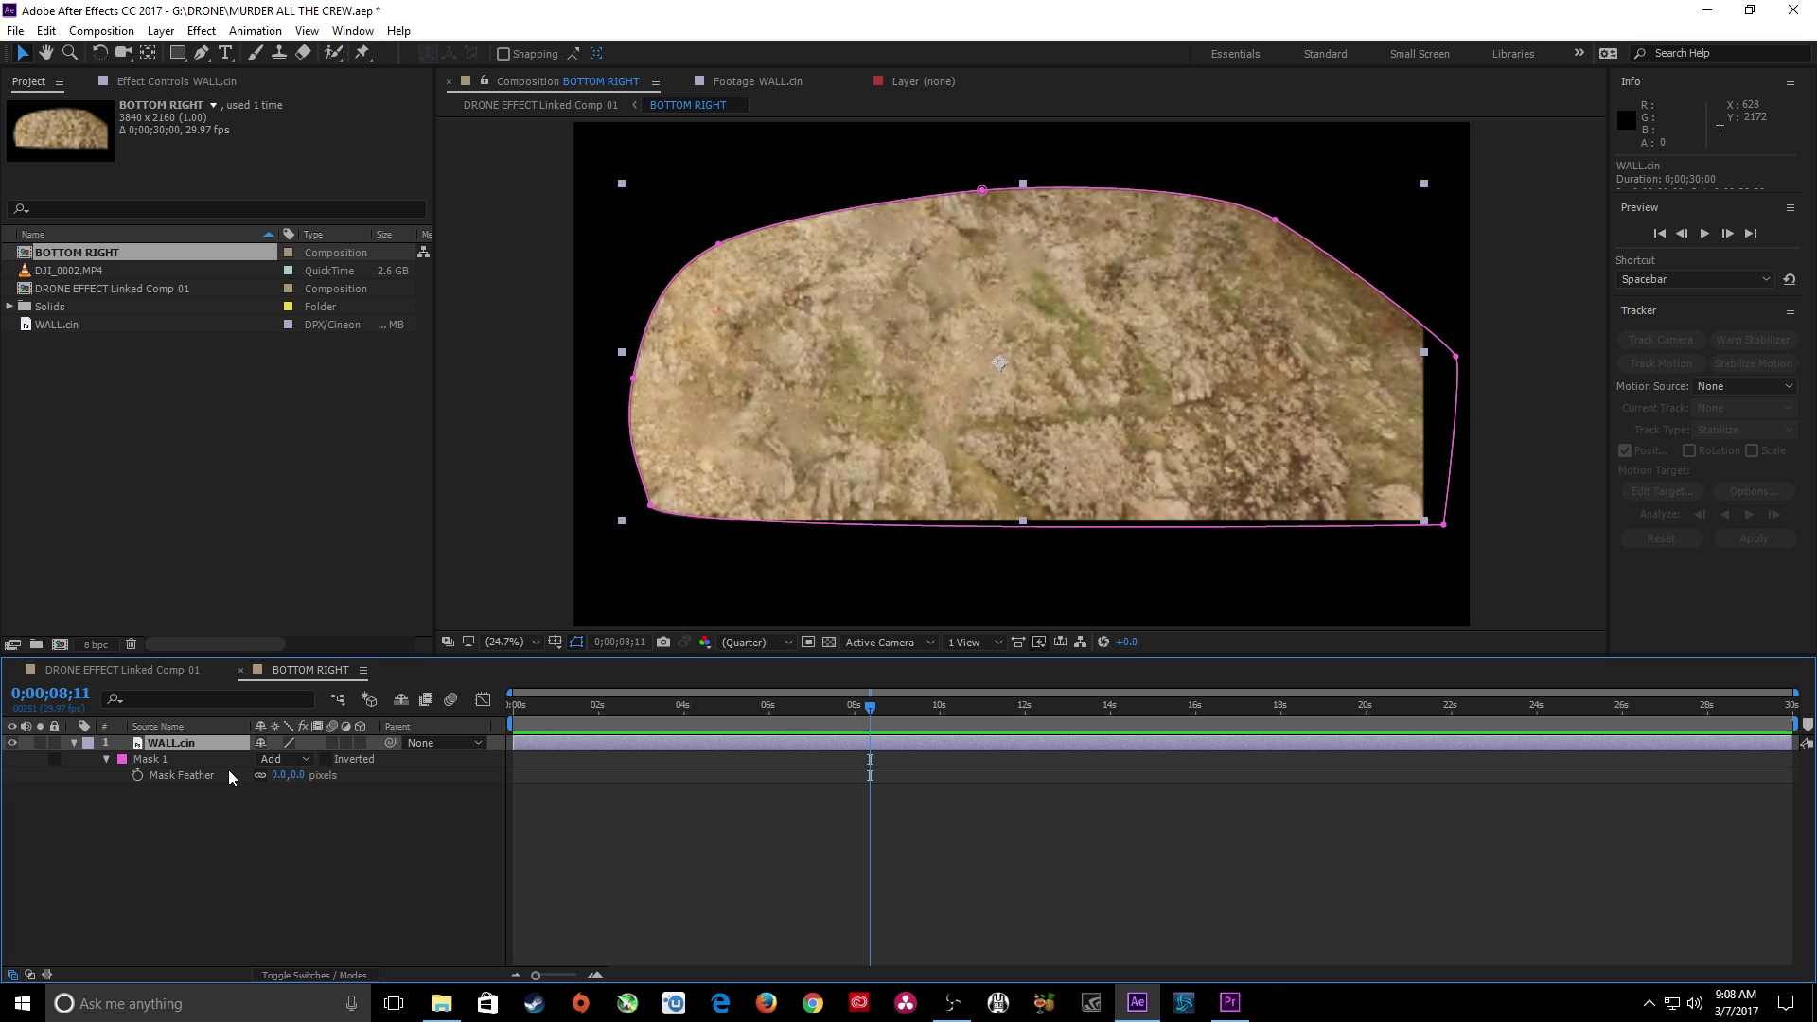
{"action": "left_click_drag", "start_coordinate": [276, 774], "coordinate": [370, 785]}
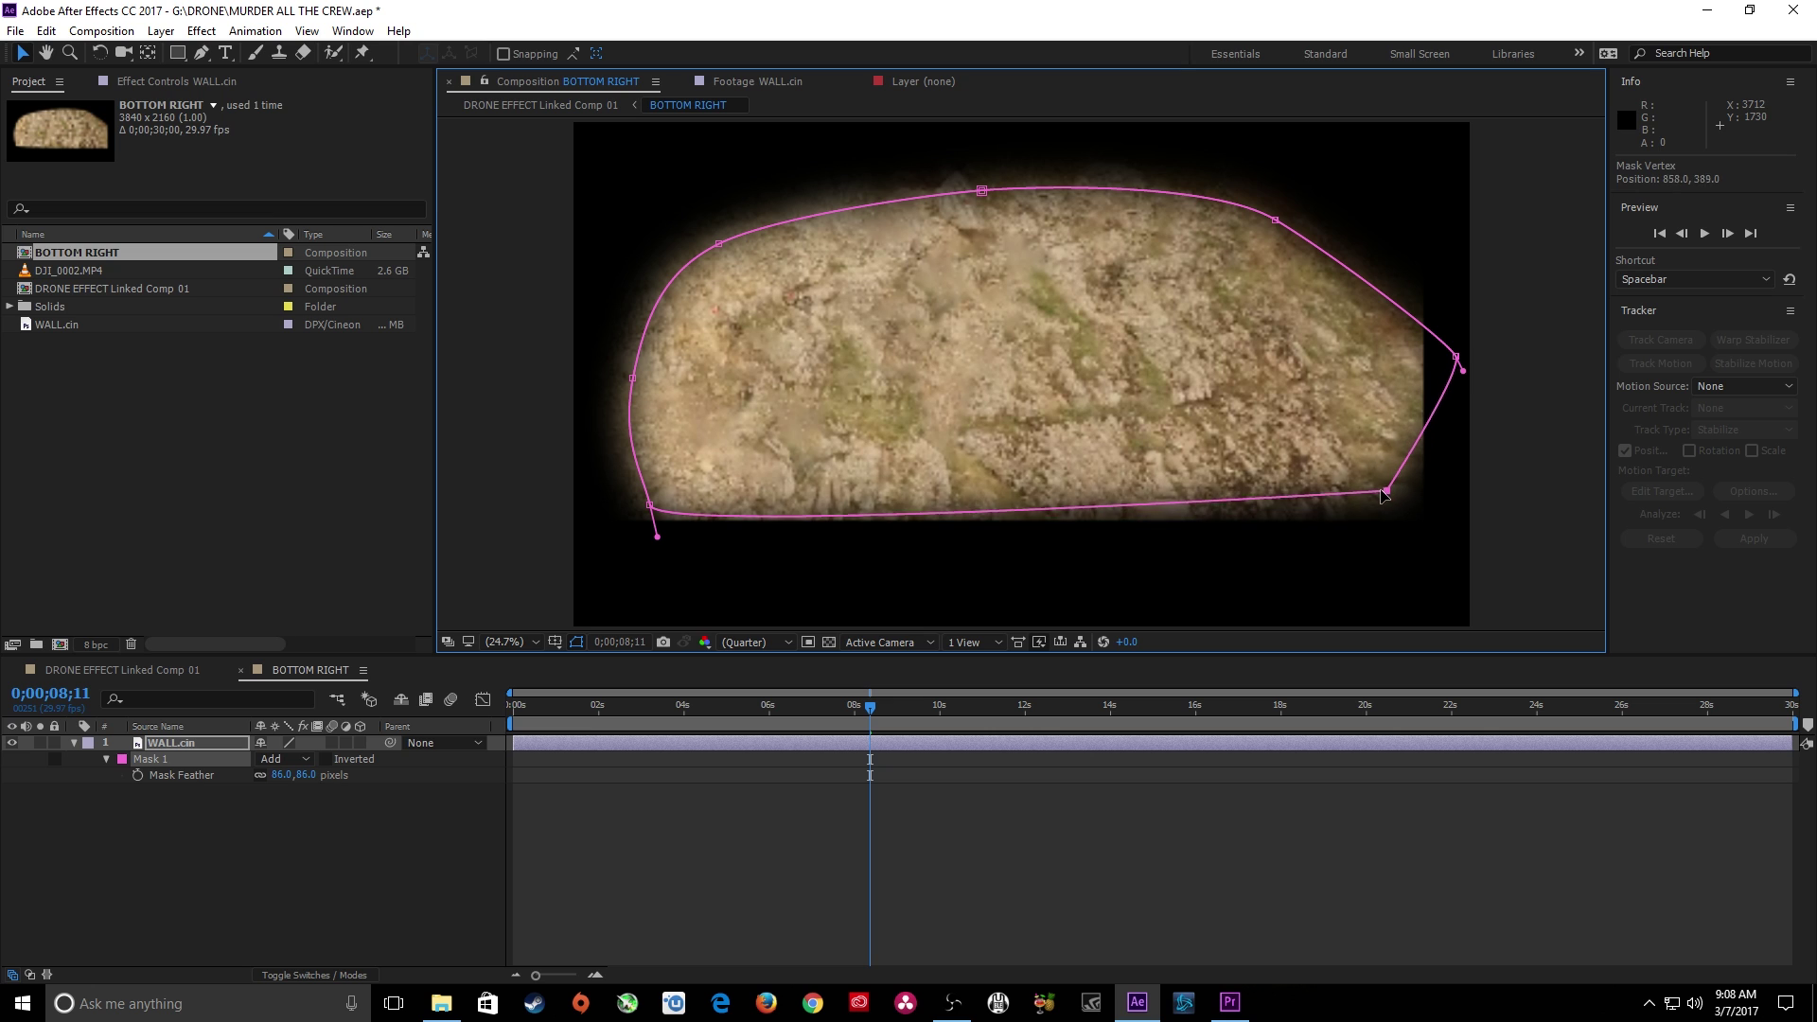
Pull Mask 1's lower corners and right edge inward so the still's hard borders fall outside the patch, and set the feather to 51 pixels
{"action": "left_click_drag", "start_coordinate": [1443, 523], "coordinate": [1383, 489]}
{"action": "left_click_drag", "start_coordinate": [649, 505], "coordinate": [663, 473]}
{"action": "left_click_drag", "start_coordinate": [1453, 360], "coordinate": [1424, 361]}
{"action": "left_click_drag", "start_coordinate": [1365, 362], "coordinate": [1360, 359]}
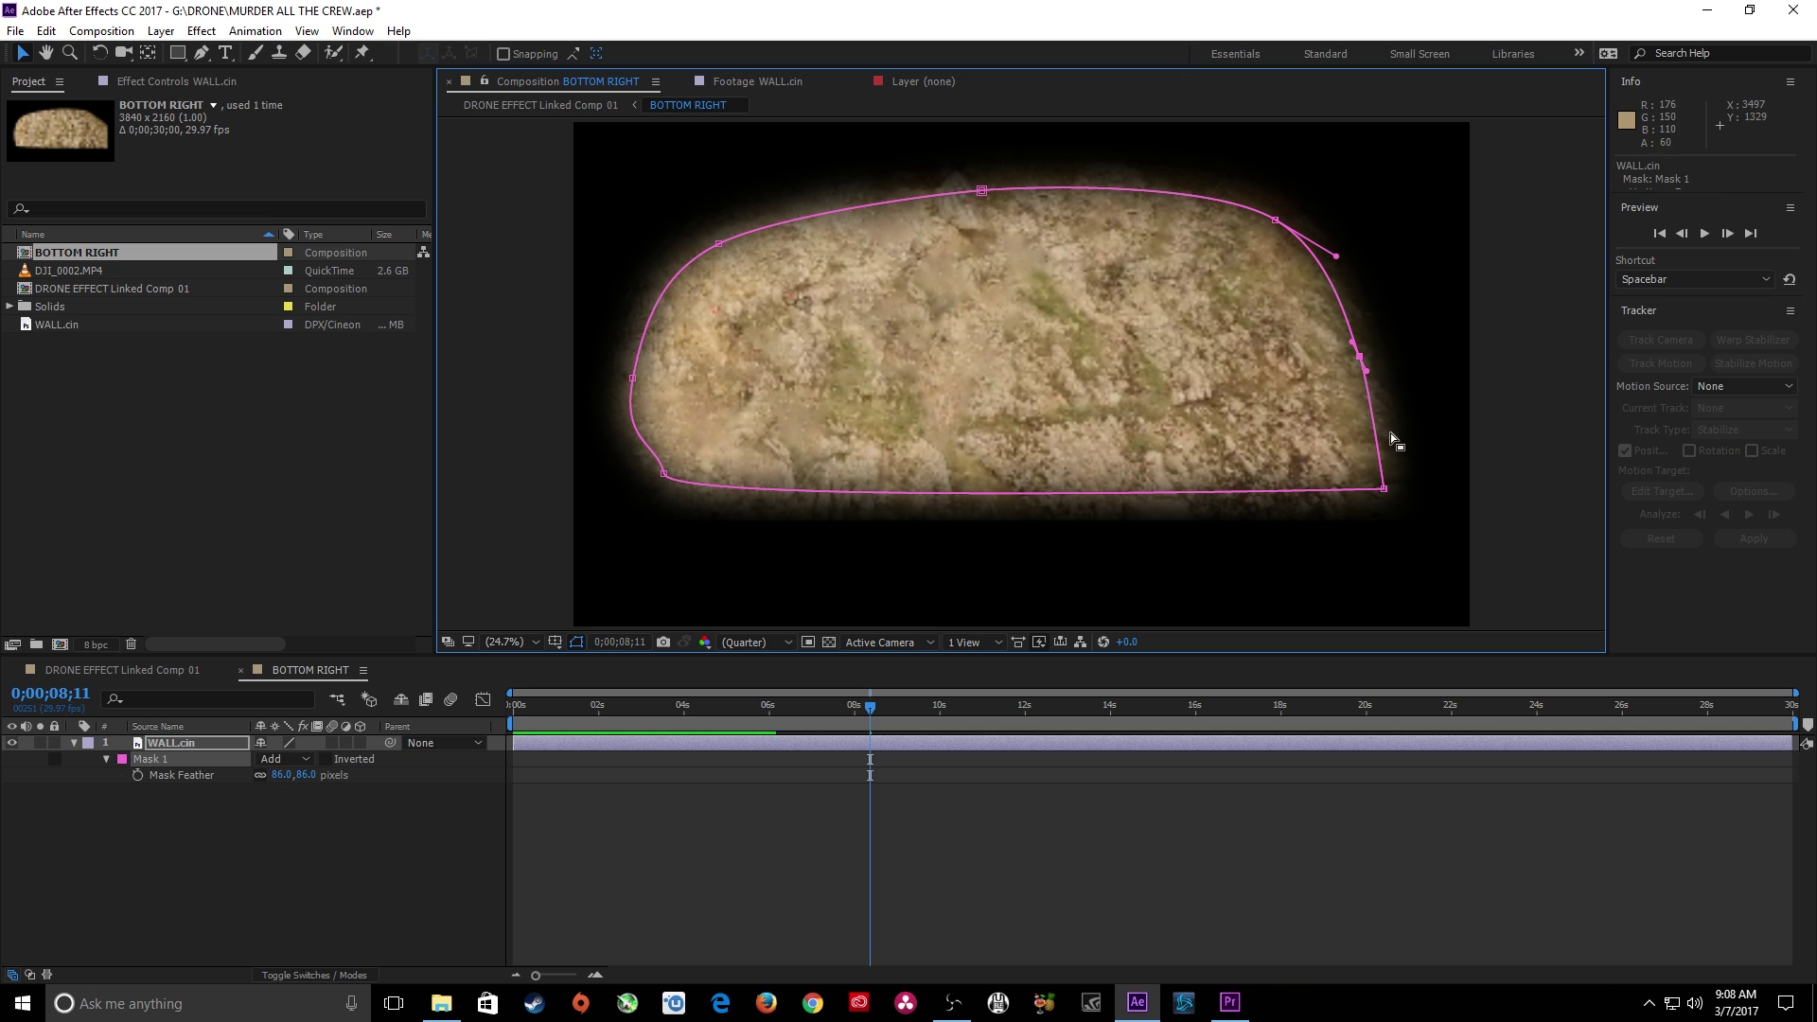
{"action": "left_click_drag", "start_coordinate": [1383, 488], "coordinate": [1375, 484]}
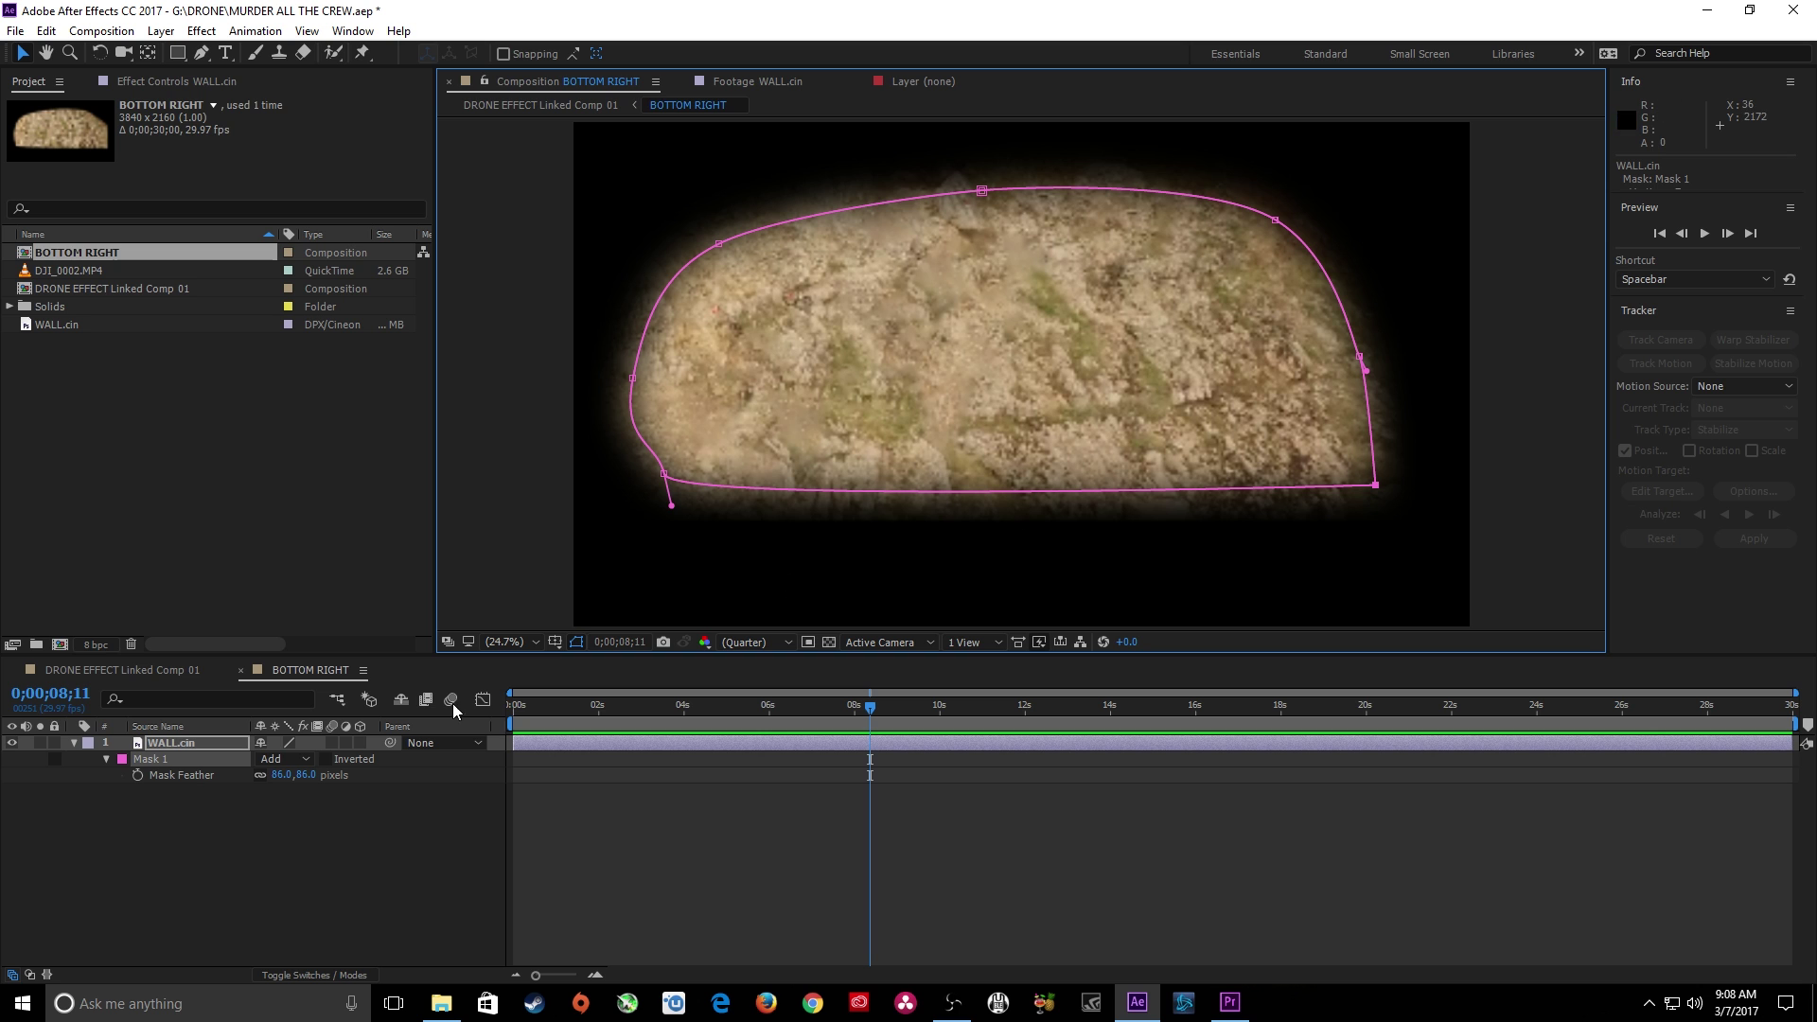
{"action": "left_click_drag", "start_coordinate": [276, 782], "coordinate": [250, 778]}
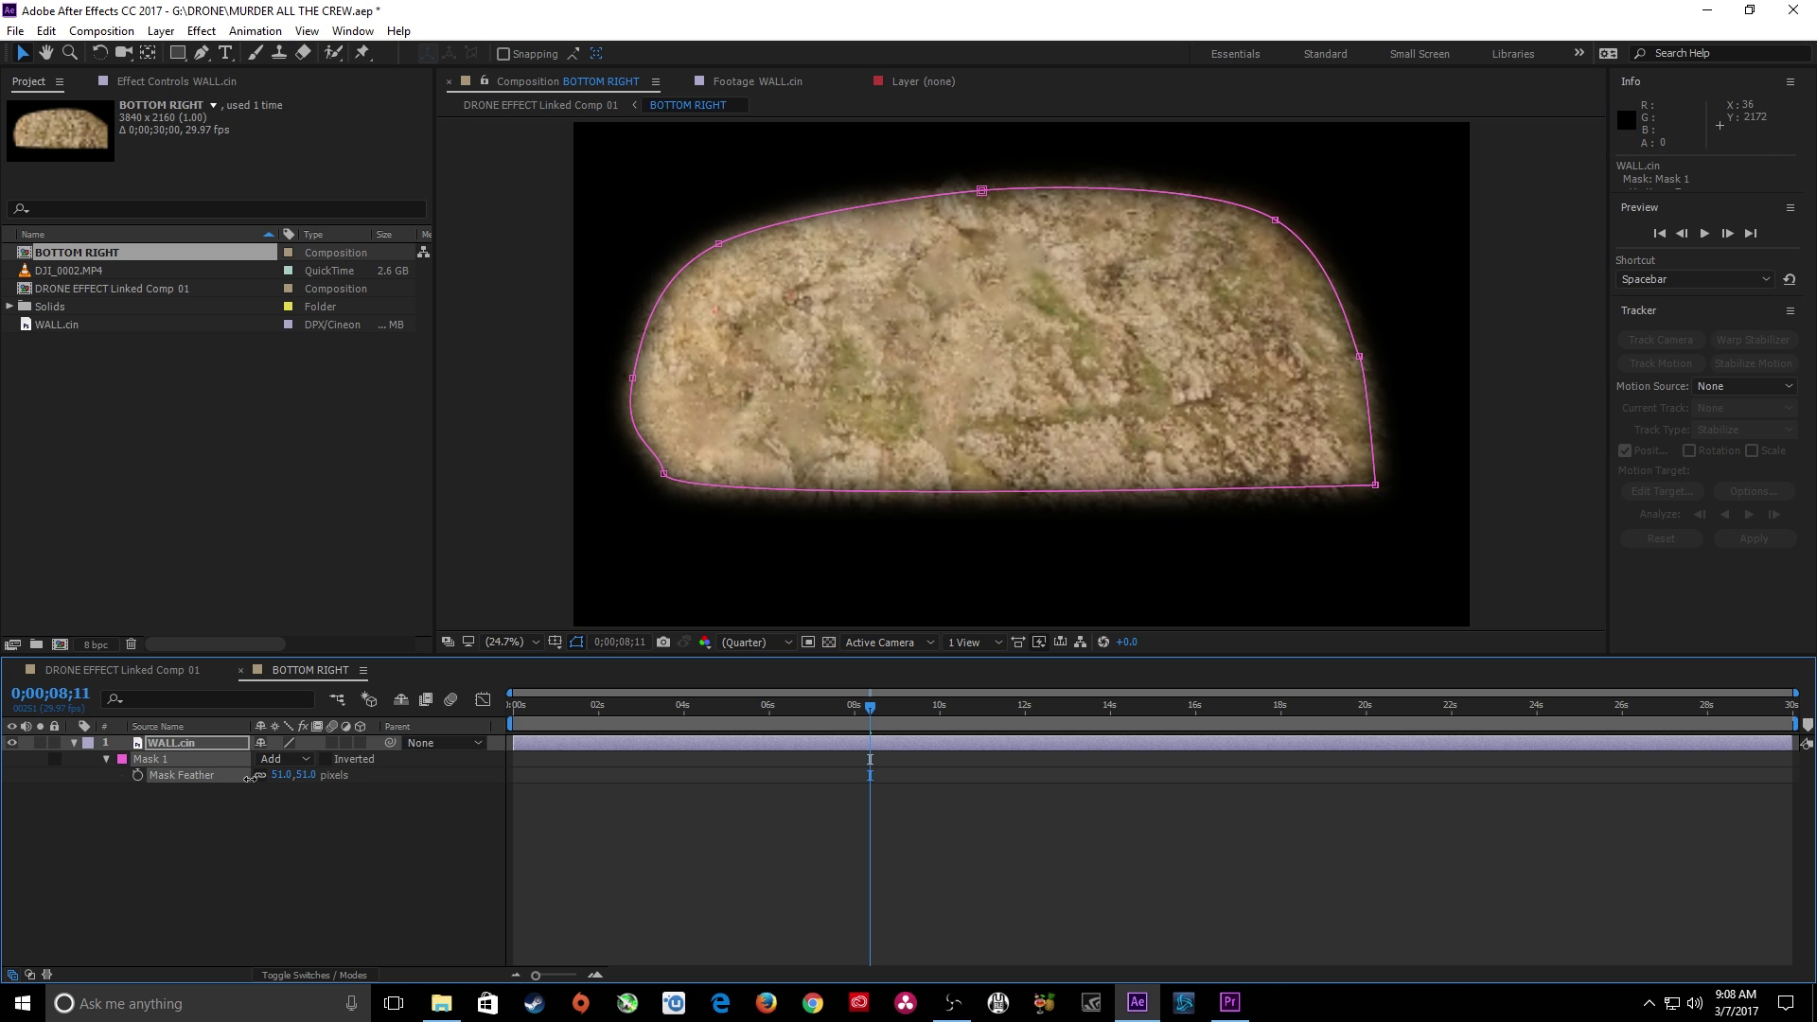
In DRONE EFFECT Linked Comp 01, move the BOTTOM RIGHT patch to 2719.5, 1782.4, -775.3 at 0:00:05:21, and return to the first frame
{"action": "left_click", "coordinate": [111, 670]}
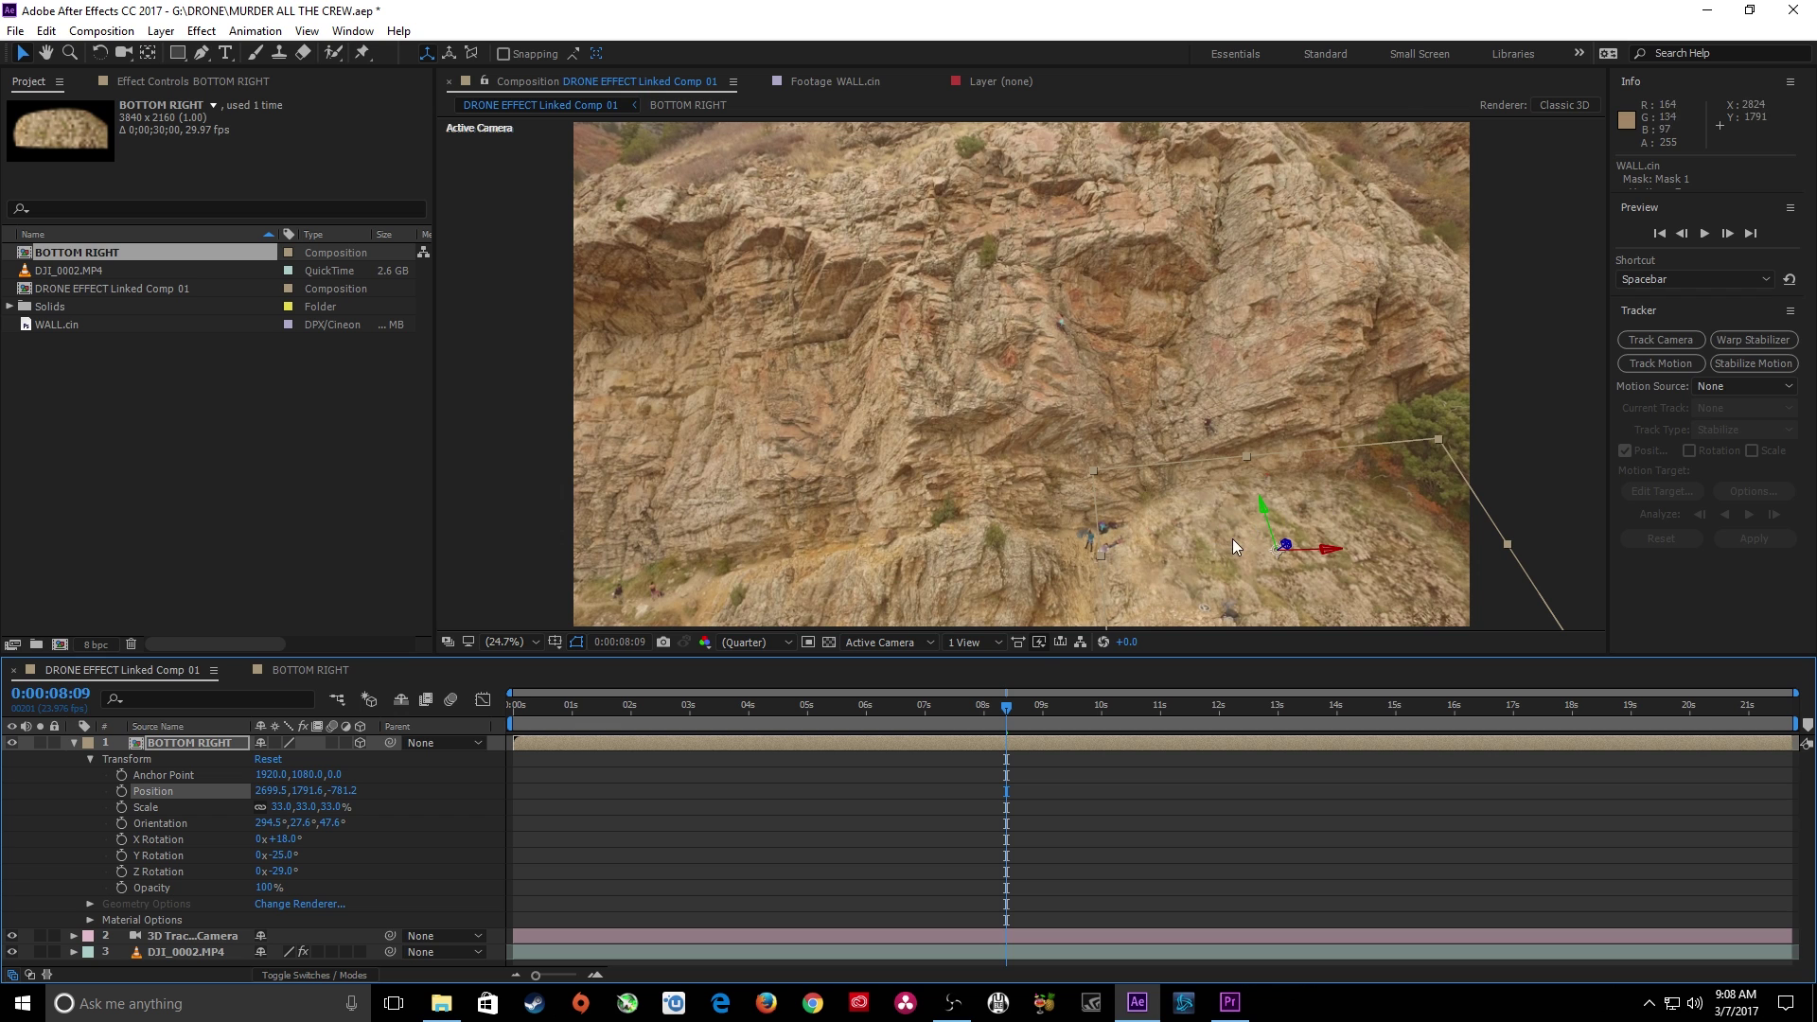
{"action": "left_click_drag", "start_coordinate": [1001, 716], "coordinate": [858, 716]}
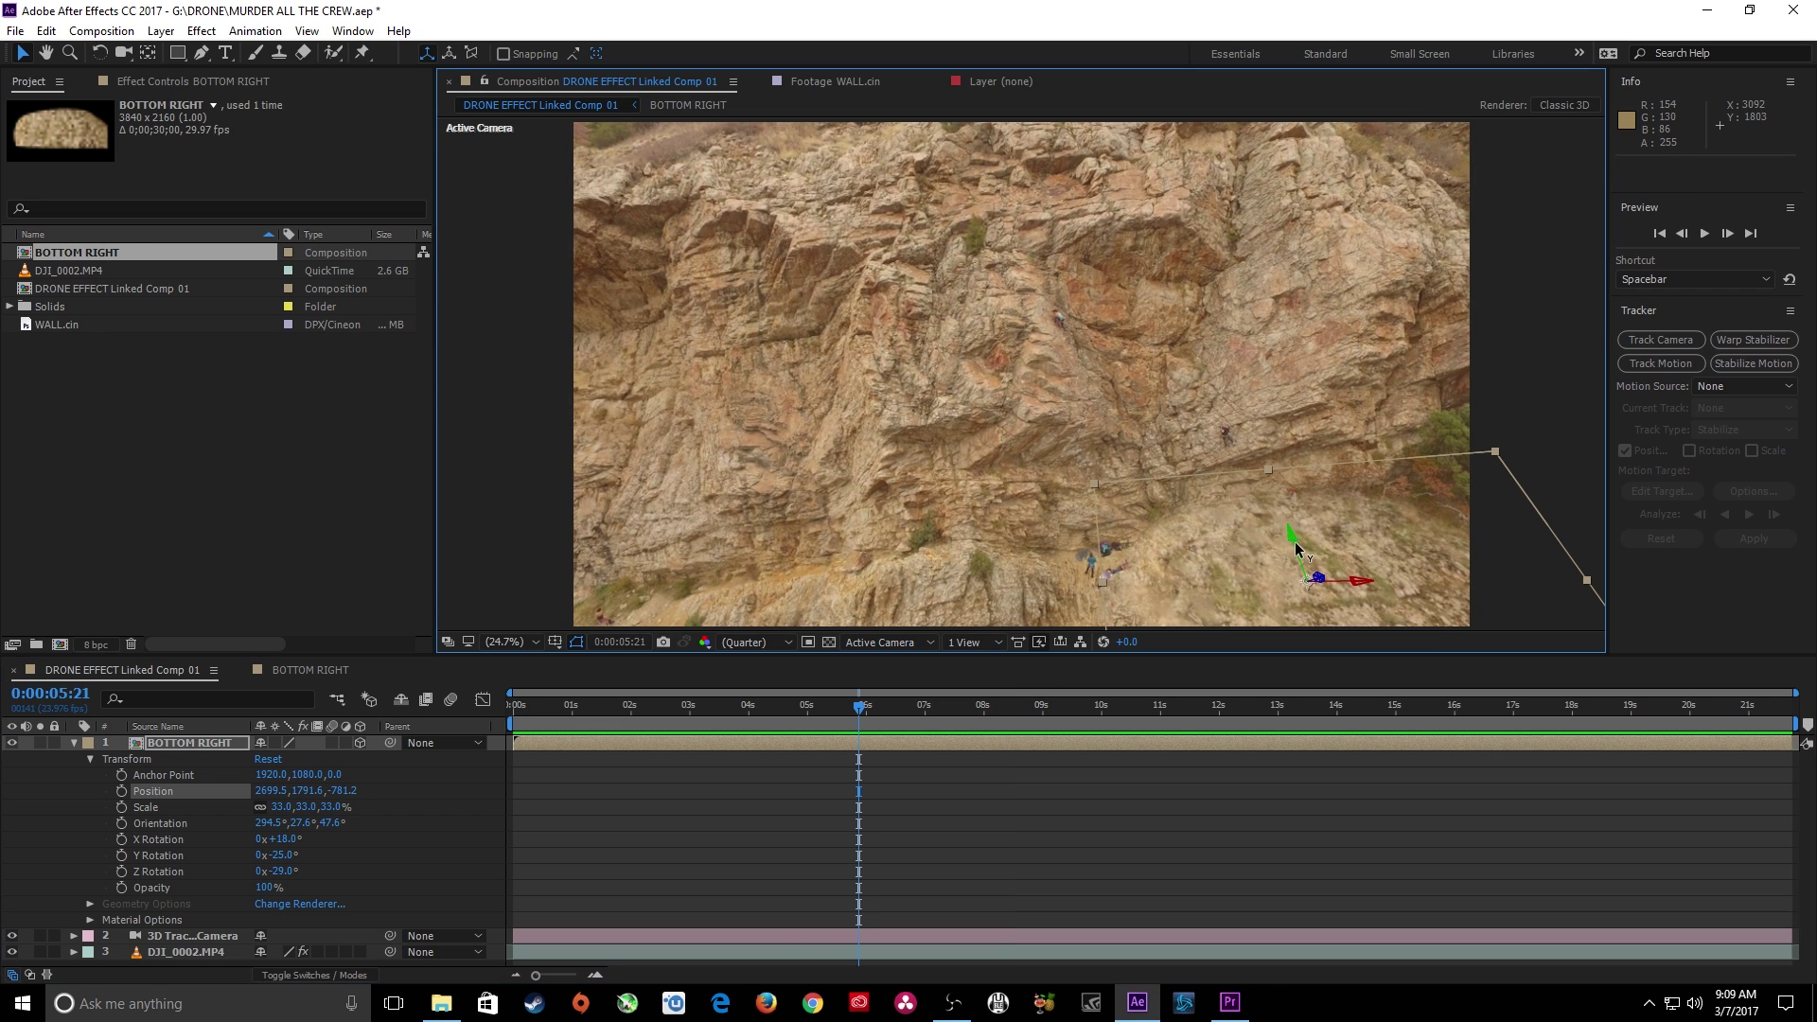
{"action": "left_click_drag", "start_coordinate": [1294, 541], "coordinate": [1295, 547]}
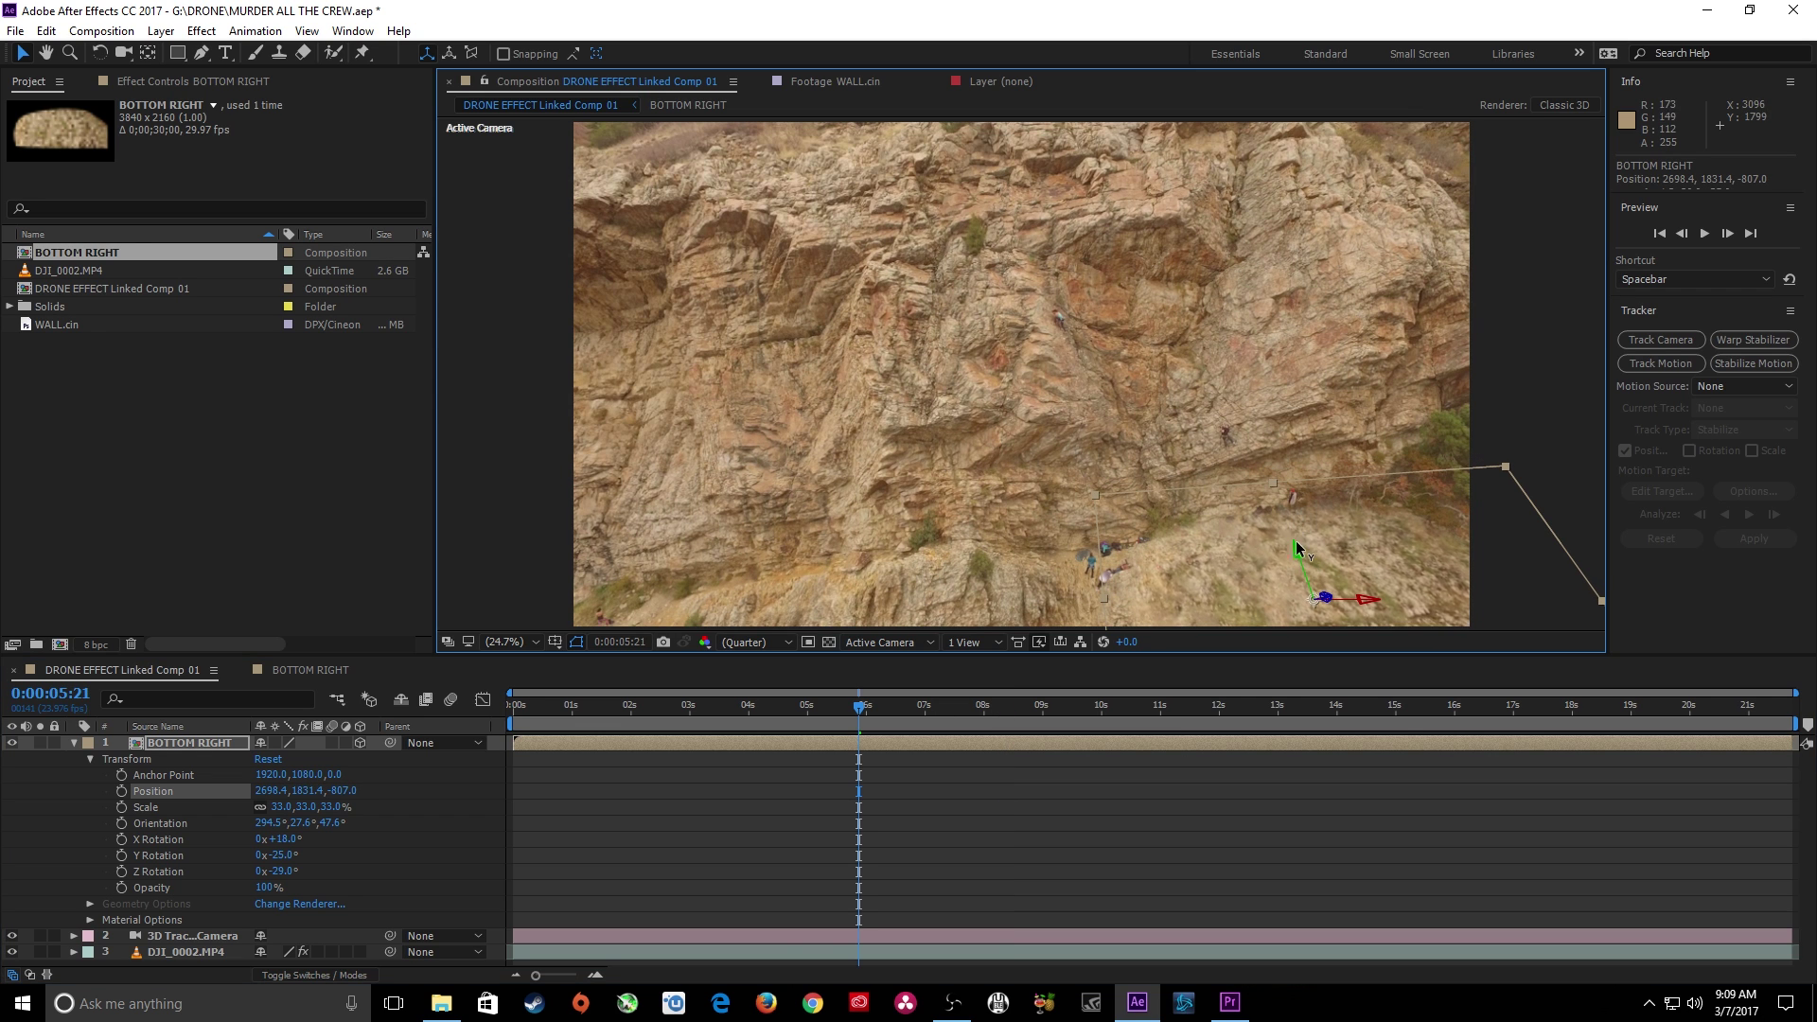
{"action": "left_click_drag", "start_coordinate": [1353, 603], "coordinate": [1313, 570]}
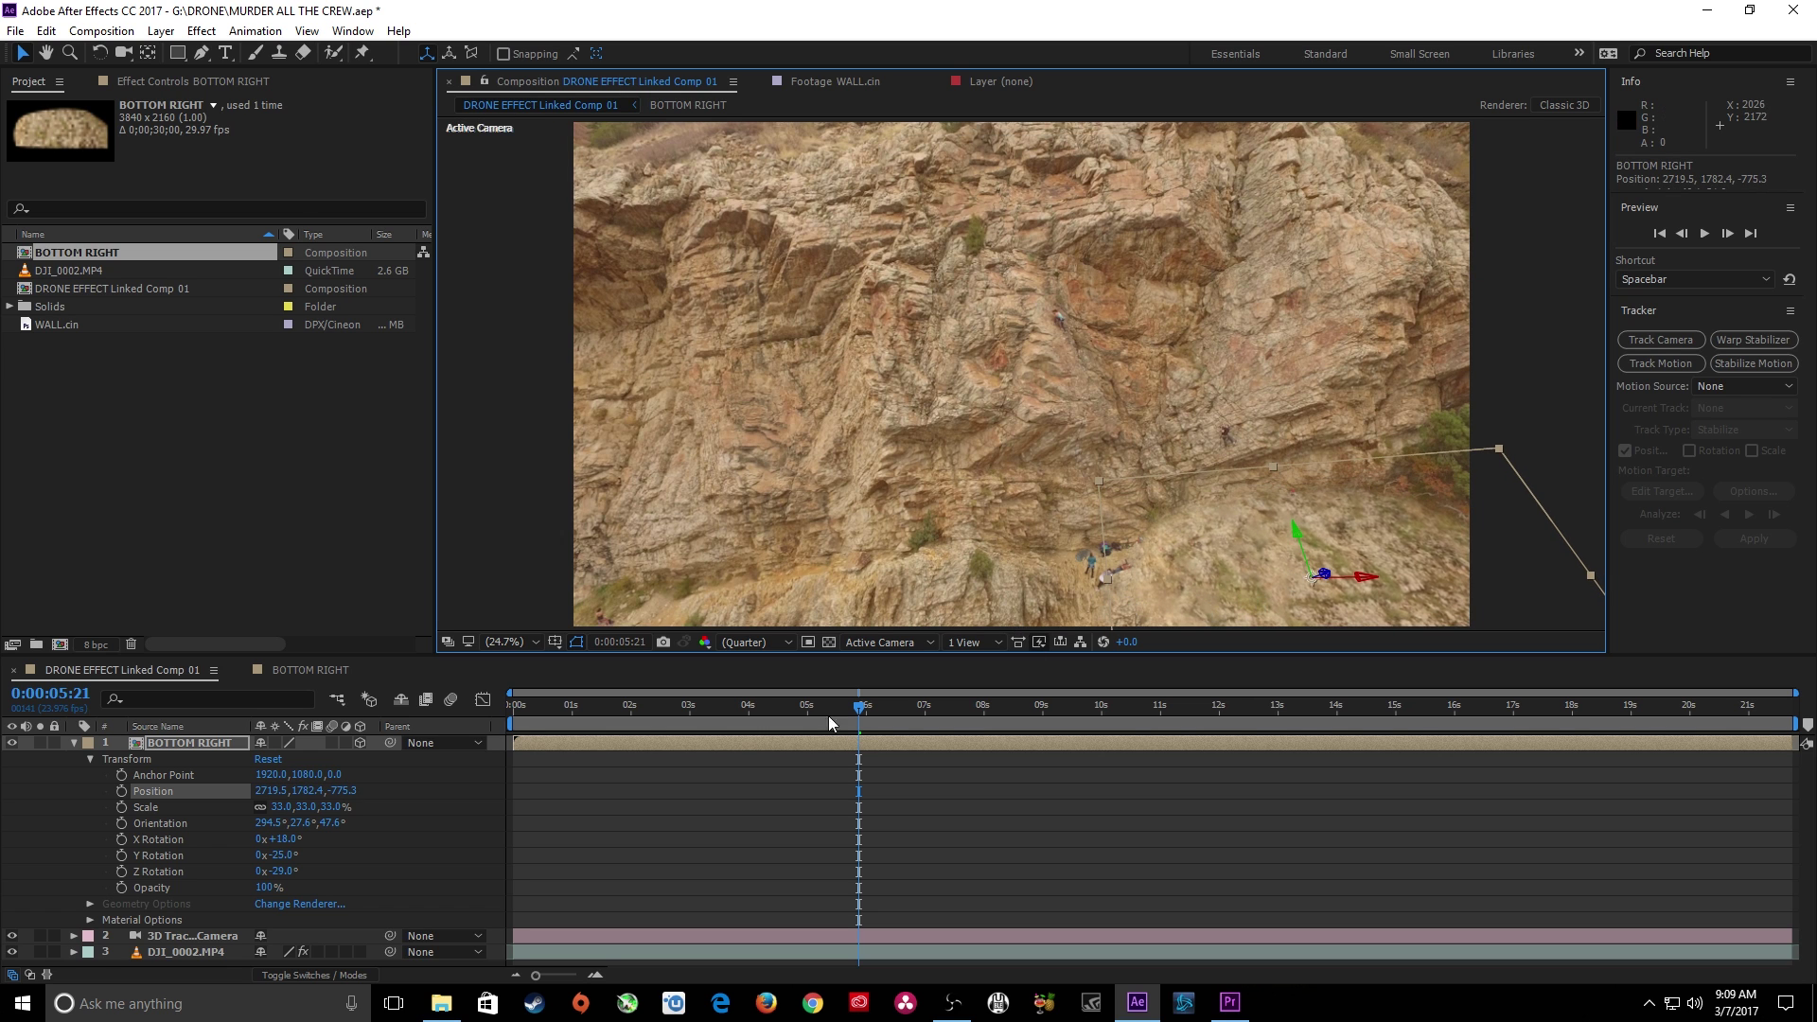
{"action": "key", "text": "Home"}
{"action": "left_click", "coordinate": [72, 742]}
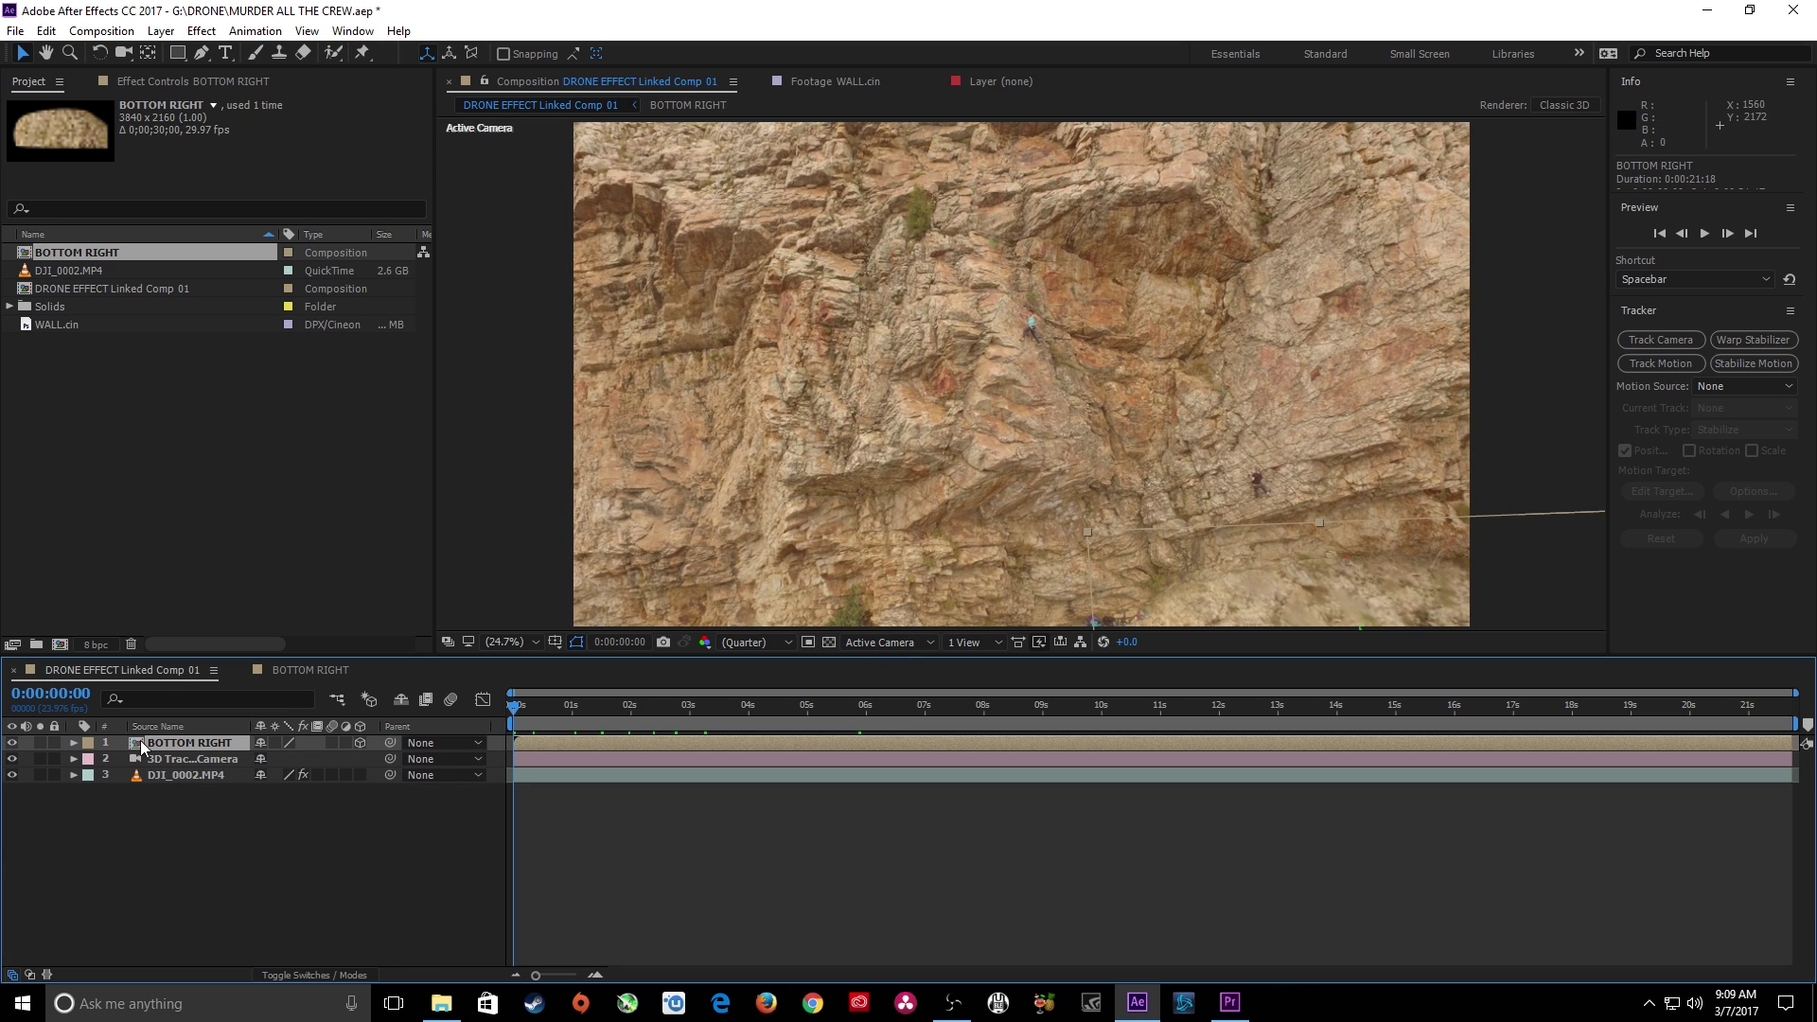
Create a new composition from WALL.cin and rename it JERK ON WALL
{"action": "left_click", "coordinate": [162, 532]}
{"action": "left_click_drag", "start_coordinate": [44, 333], "coordinate": [60, 649]}
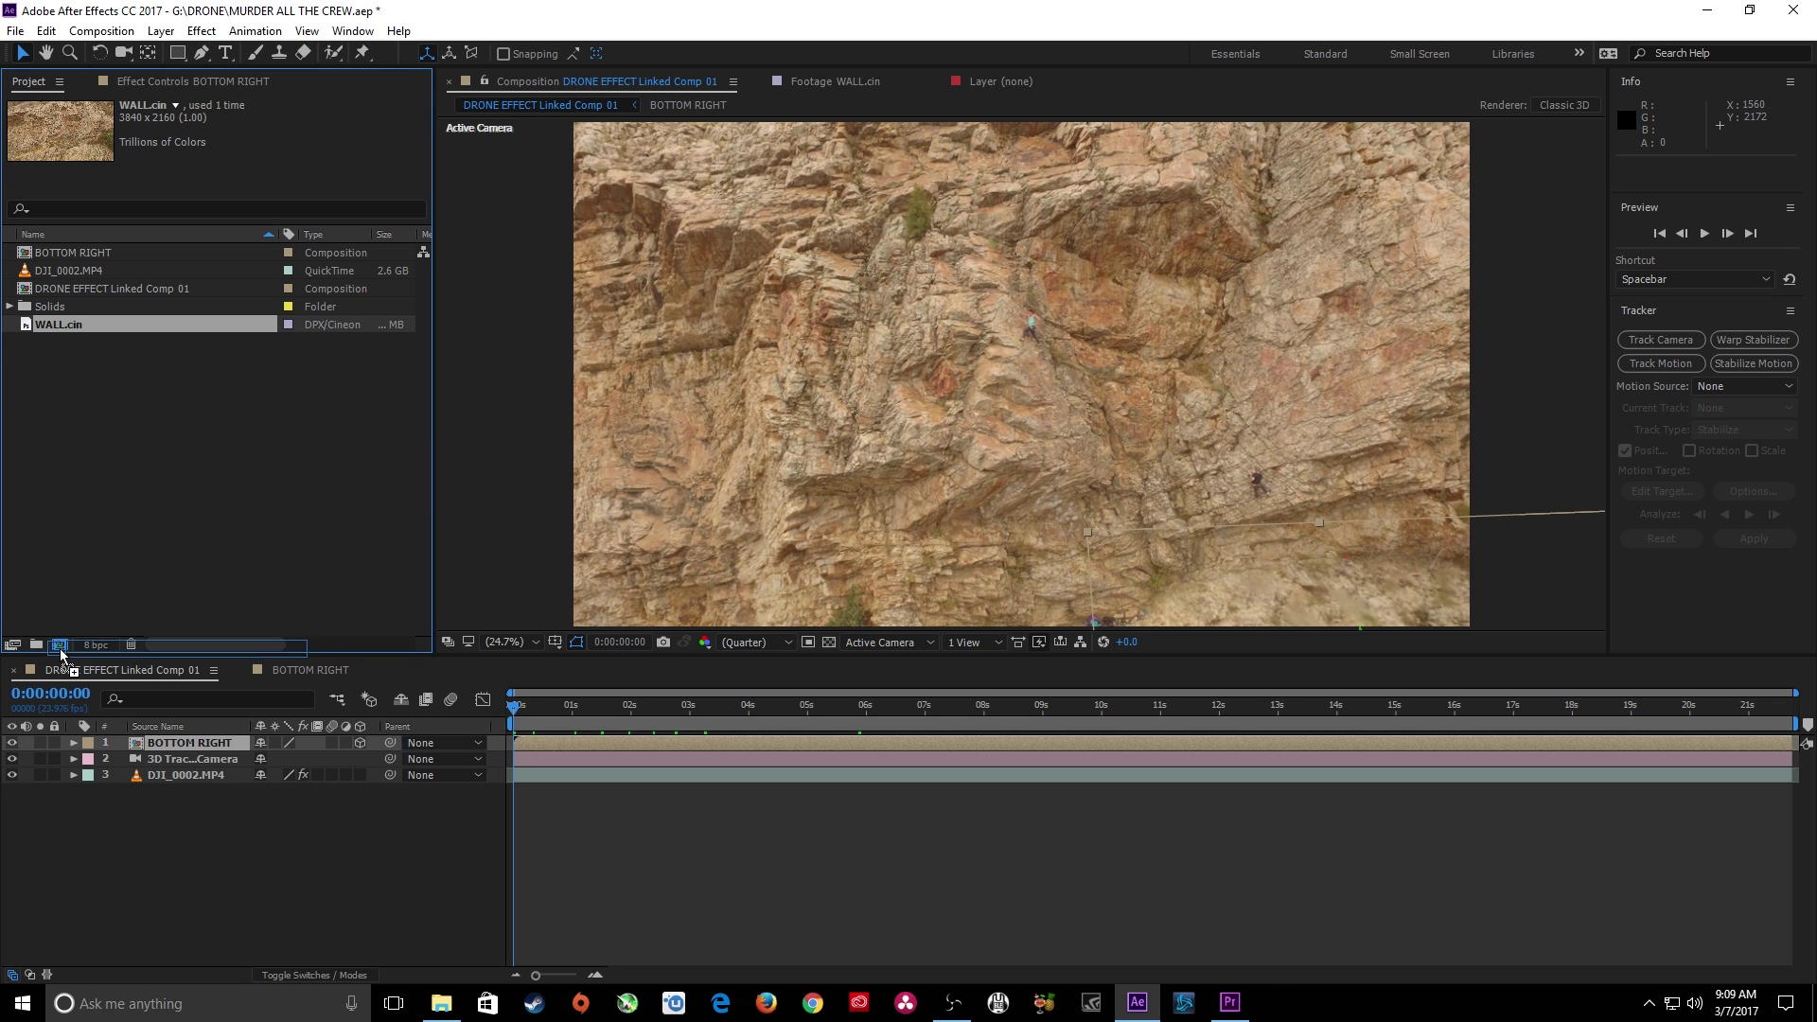
{"action": "left_click", "coordinate": [54, 333]}
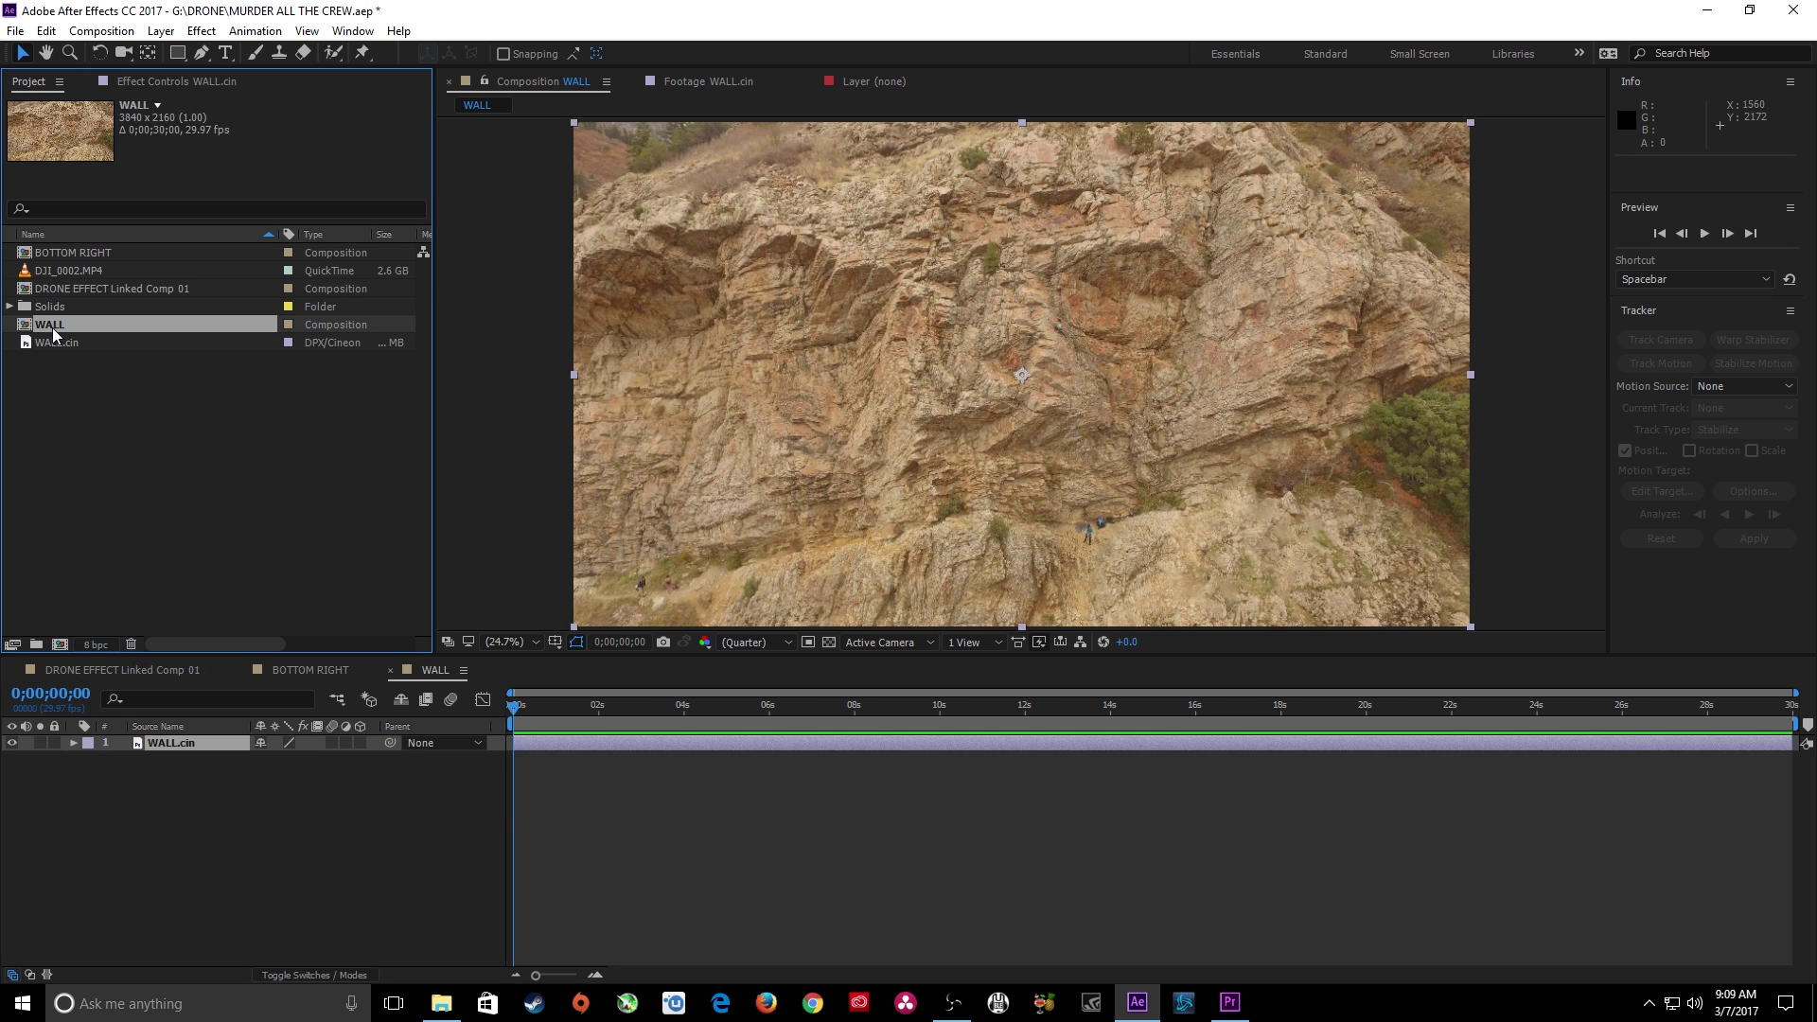
{"action": "key", "text": "Return"}
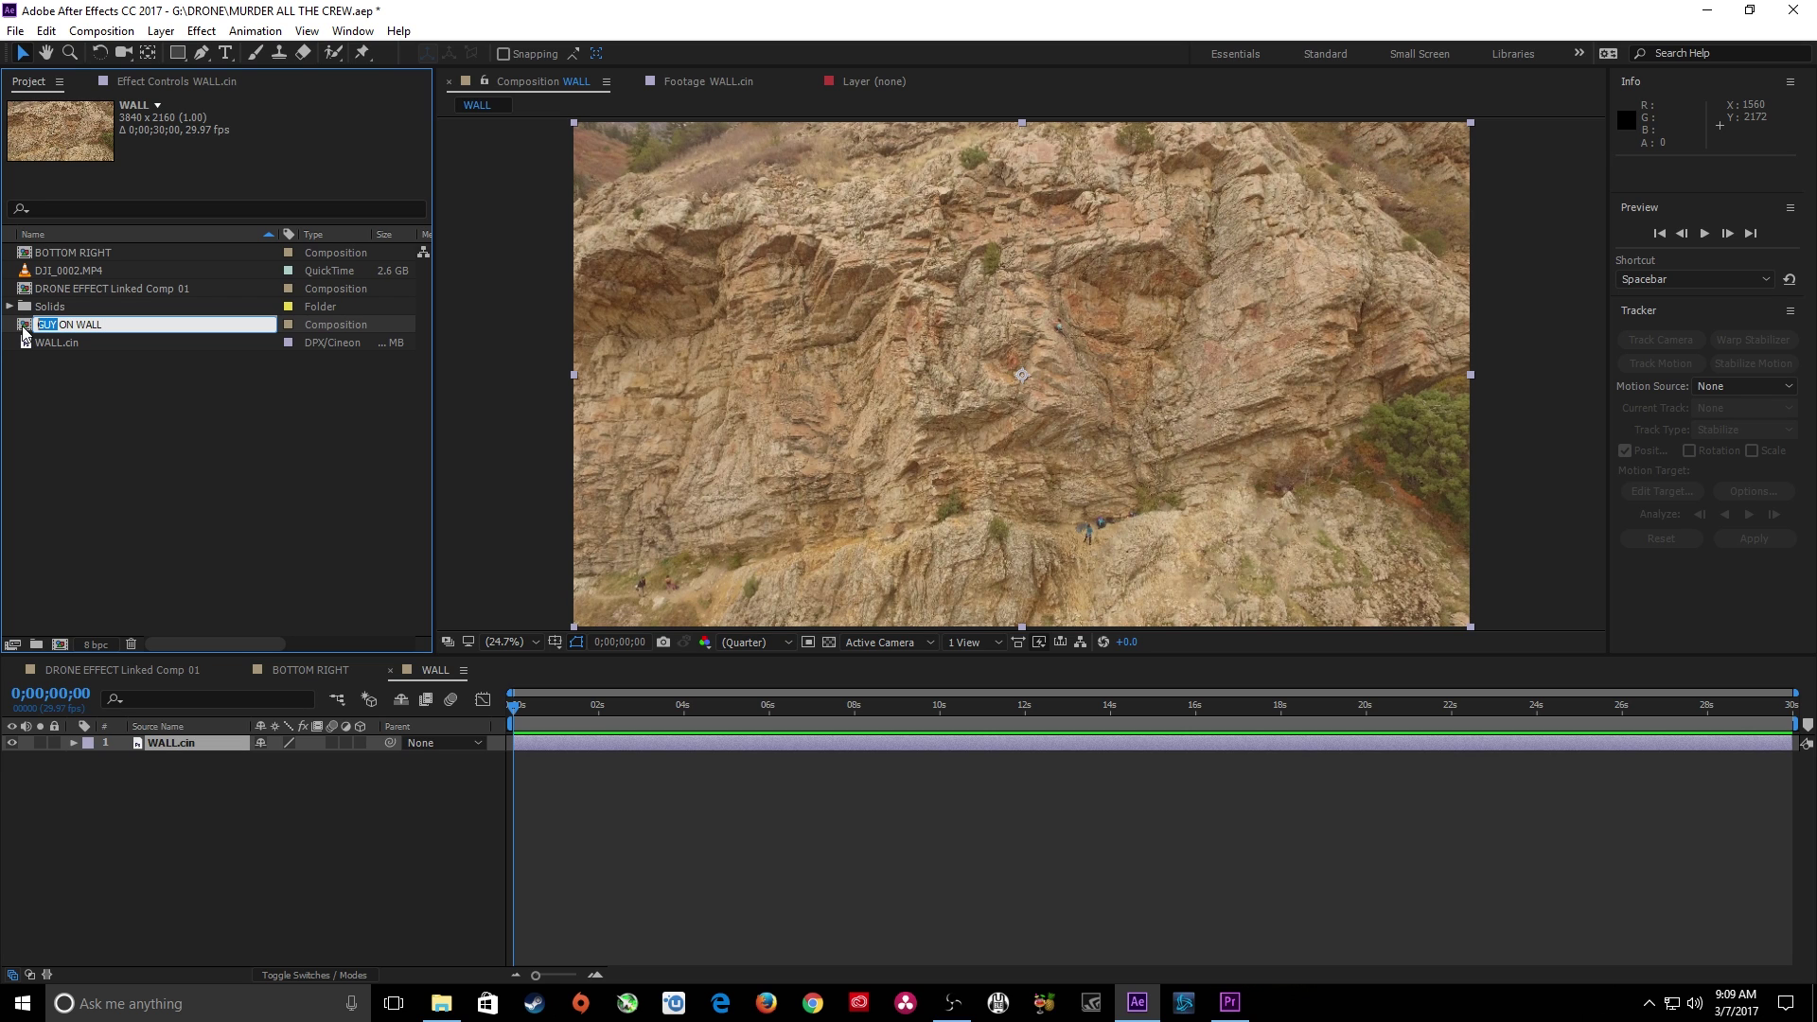
{"action": "type", "text": "JERK"}
{"action": "key", "text": "Return"}
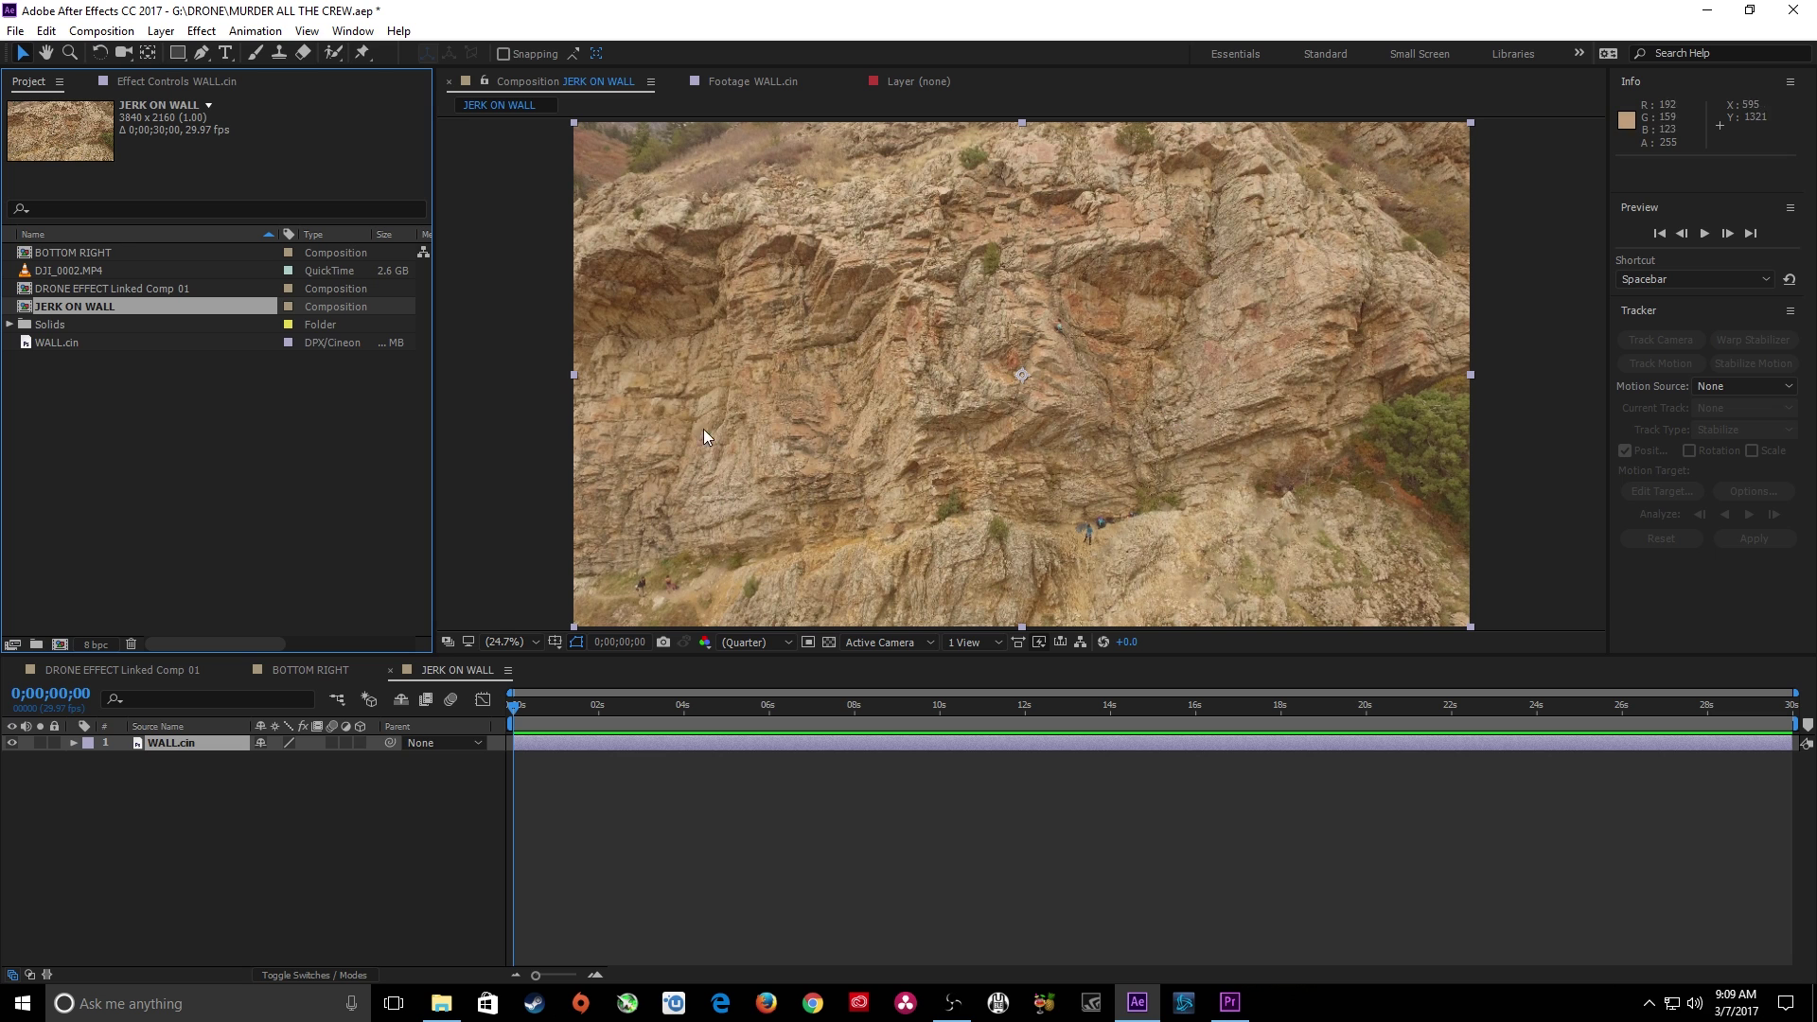
In JERK ON WALL, draw a circular mask about 166 px high on WALL.cin over the cleaned spot of the right-hand climber
{"action": "left_click", "coordinate": [161, 669]}
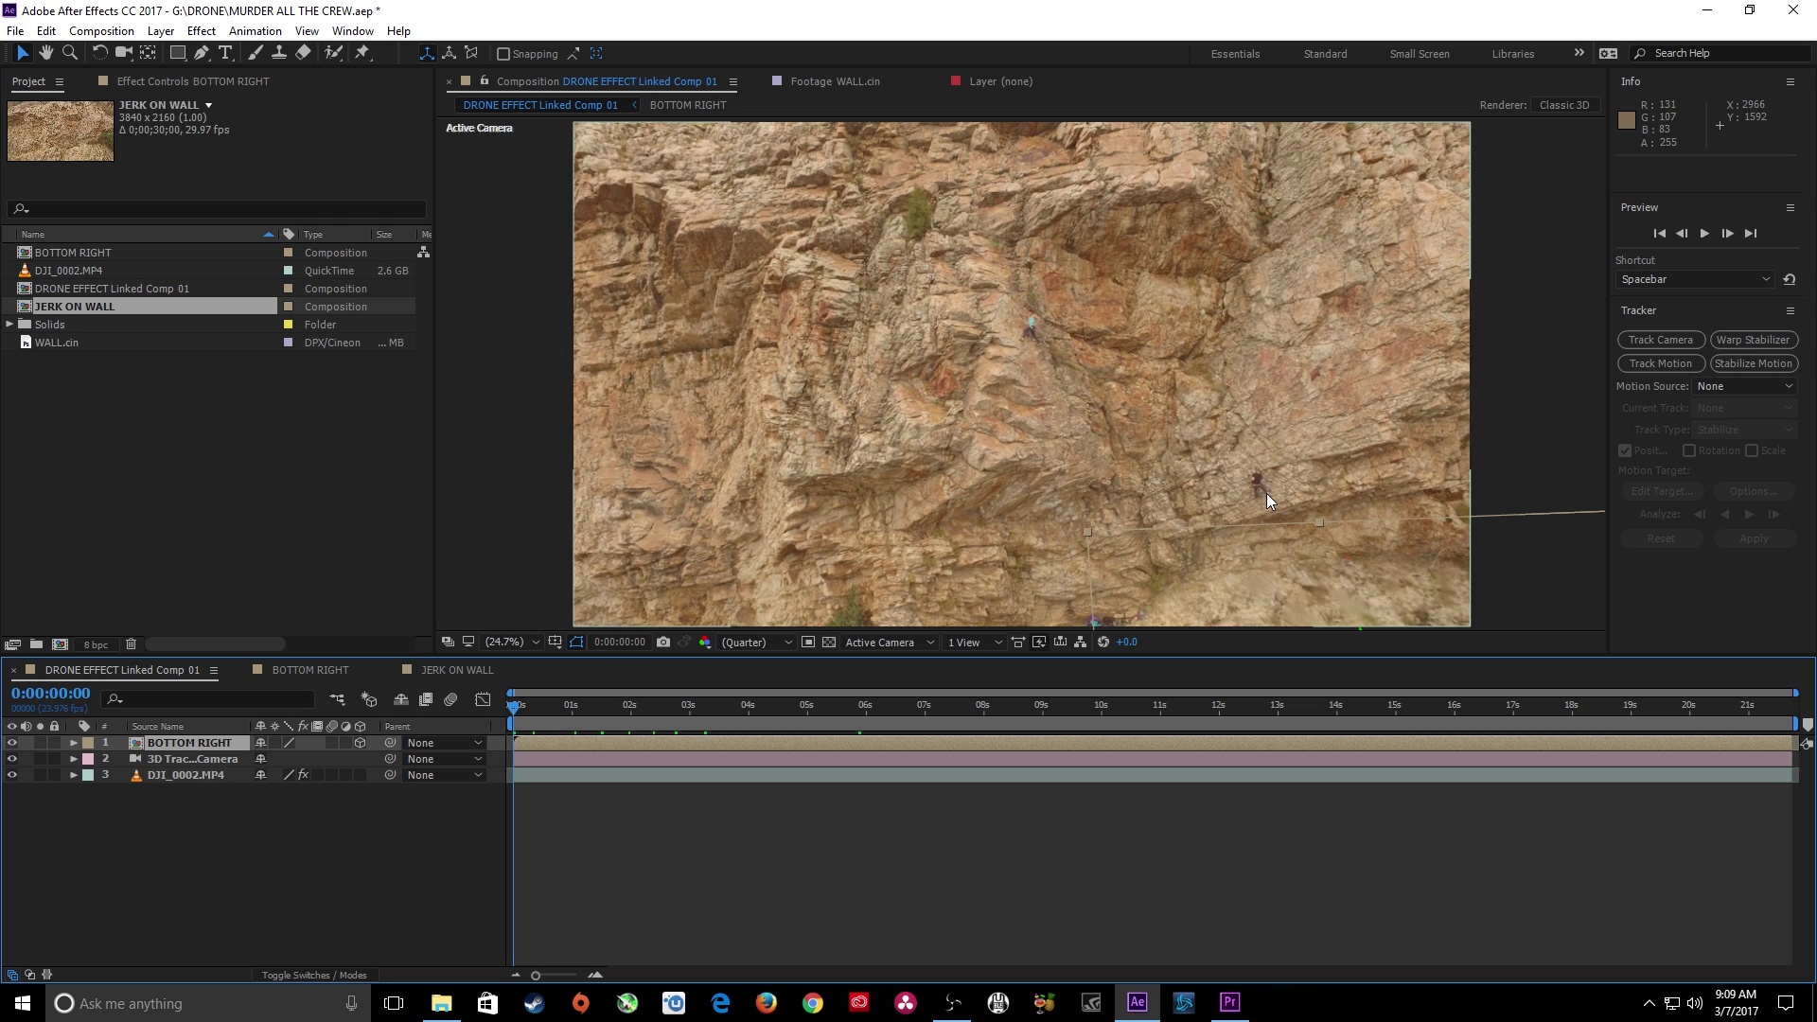
{"action": "left_click", "coordinate": [48, 342]}
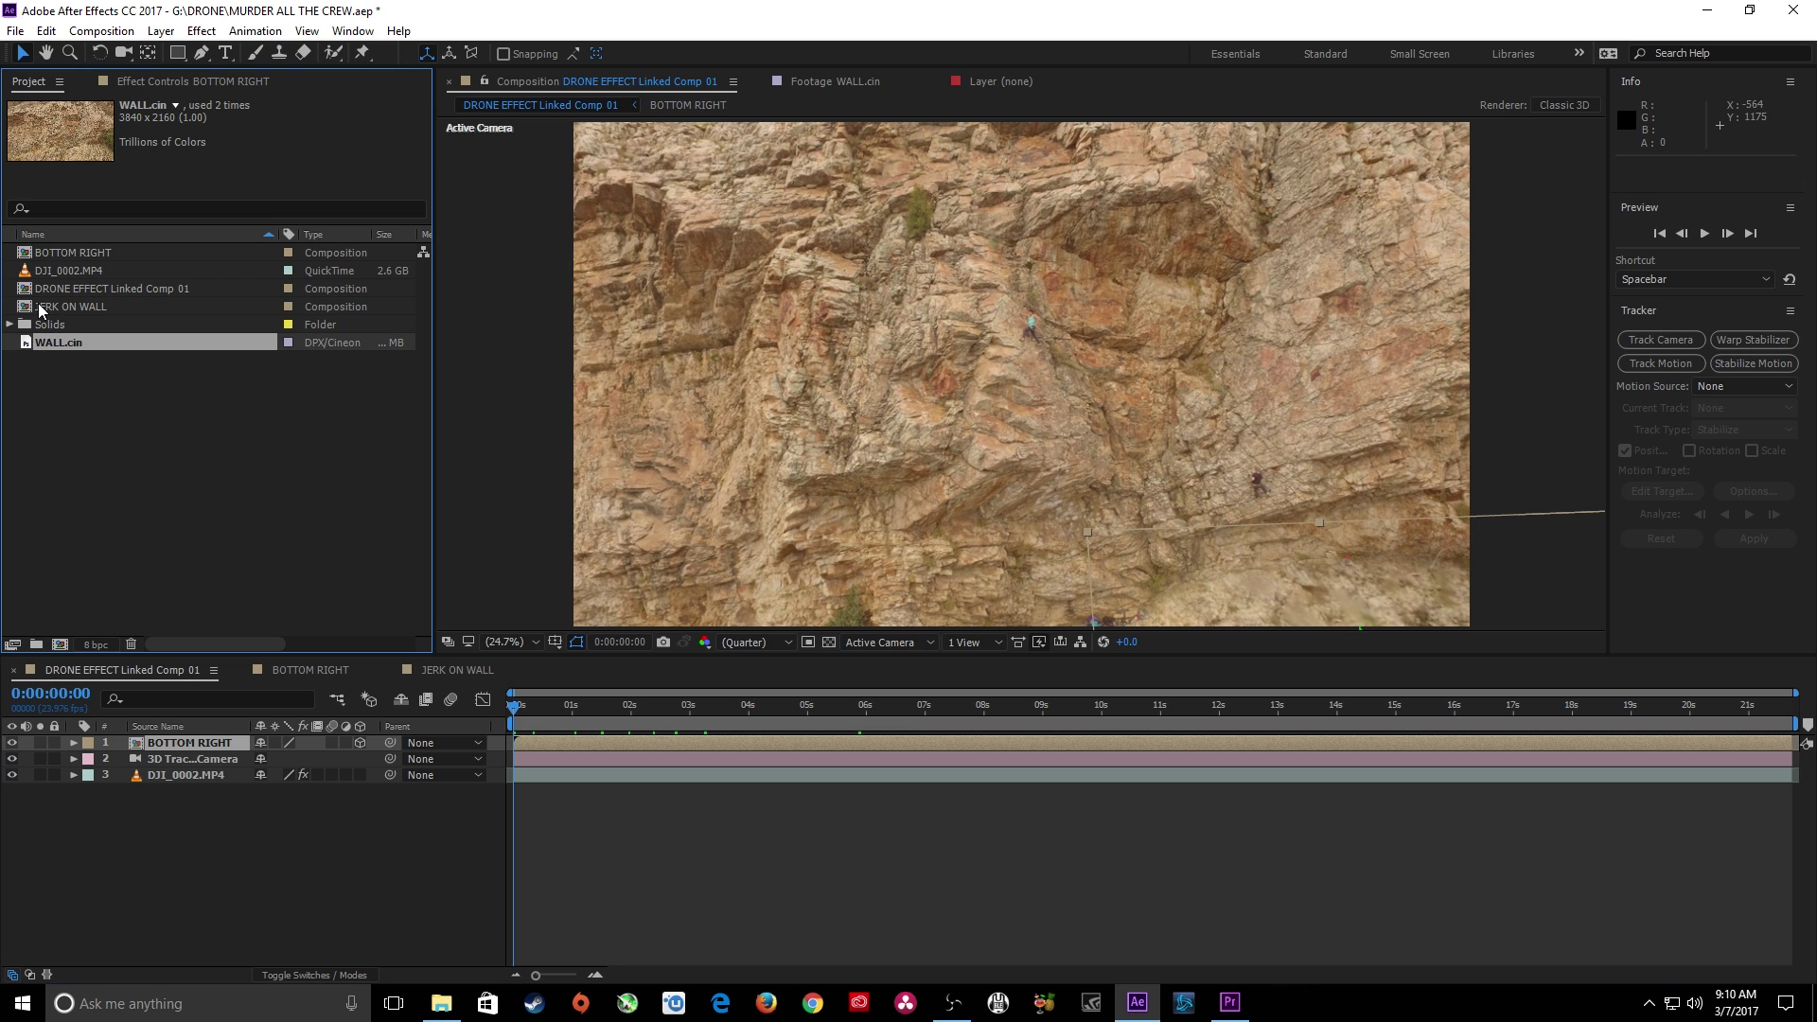
{"action": "double_click", "coordinate": [57, 306]}
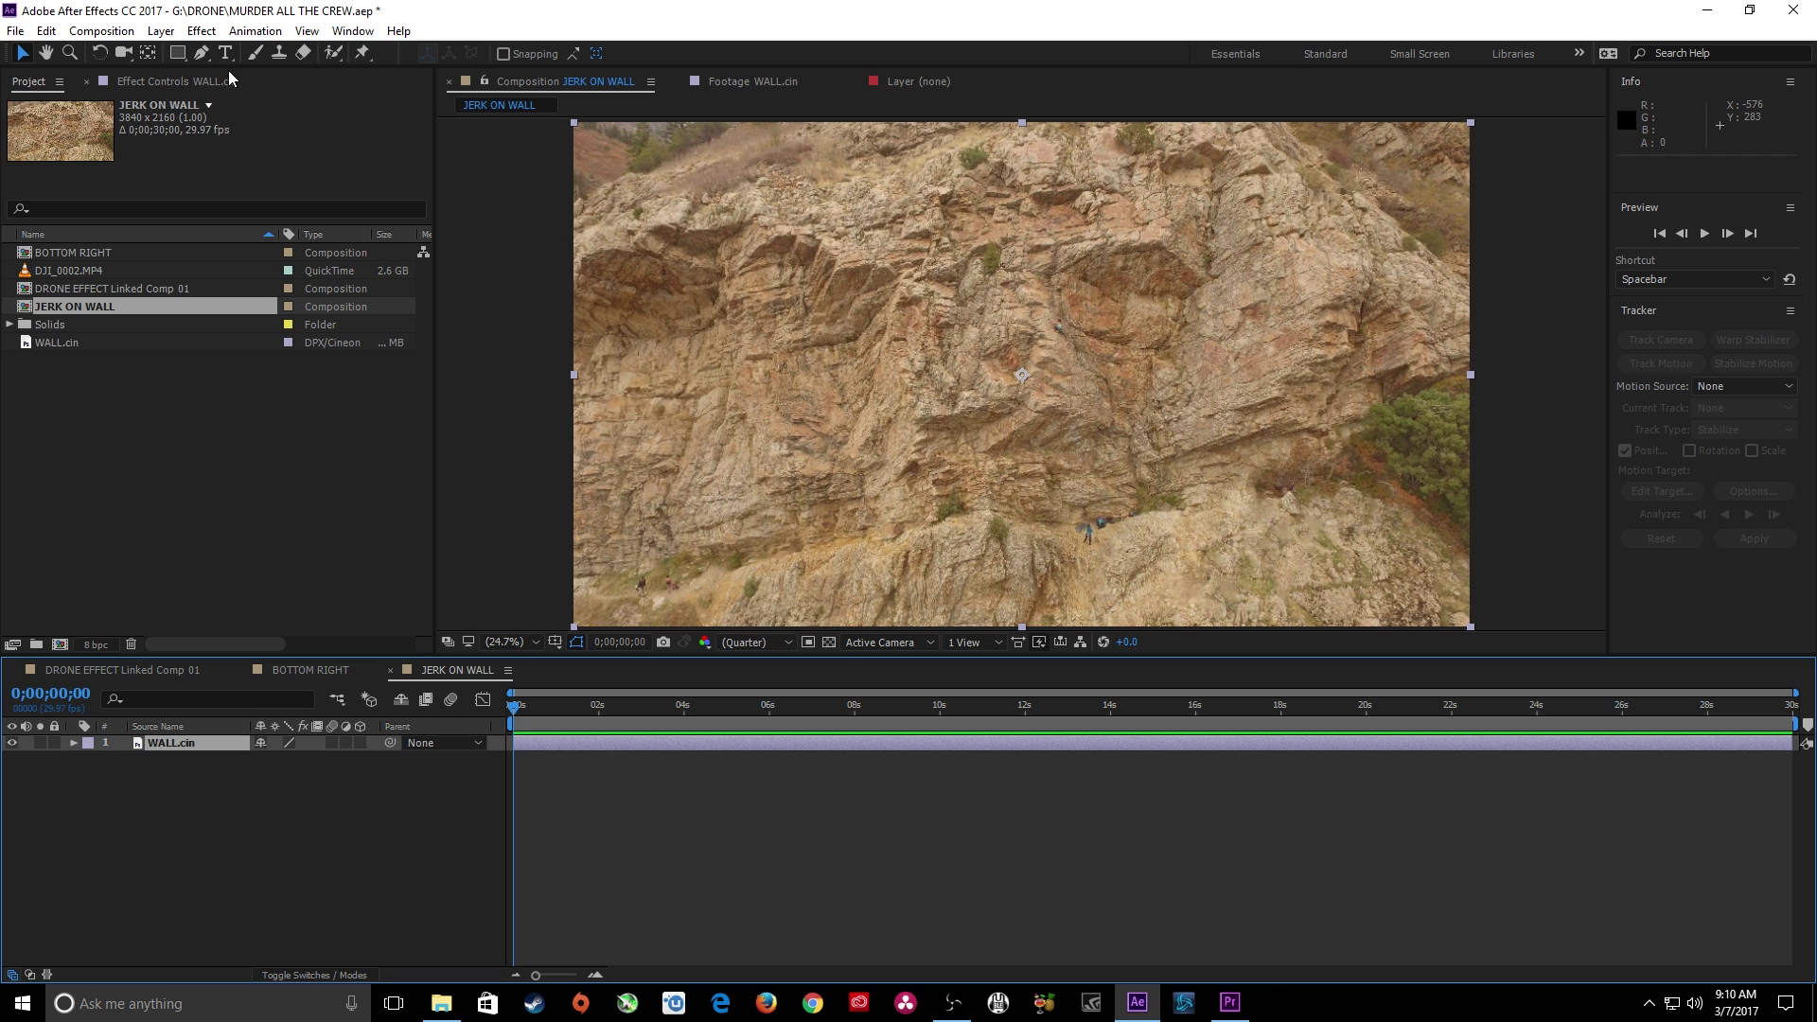
{"action": "left_click", "coordinate": [178, 59]}
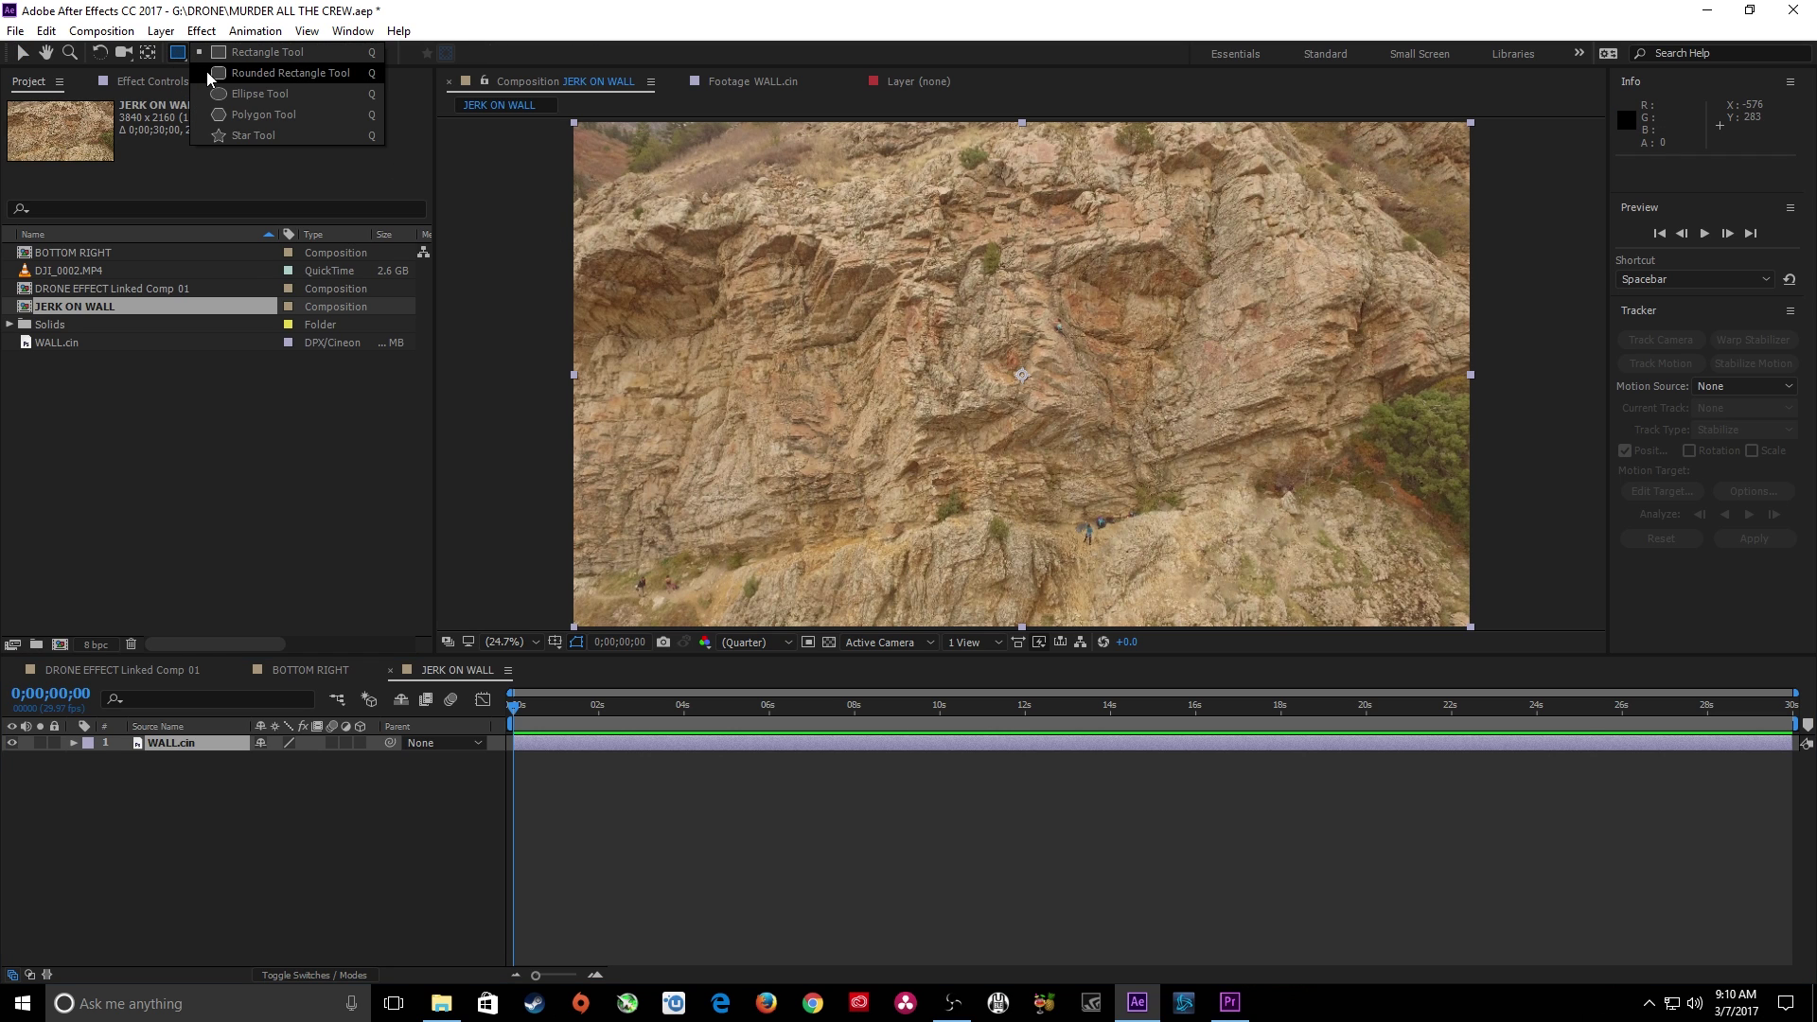
{"action": "left_click", "coordinate": [227, 94]}
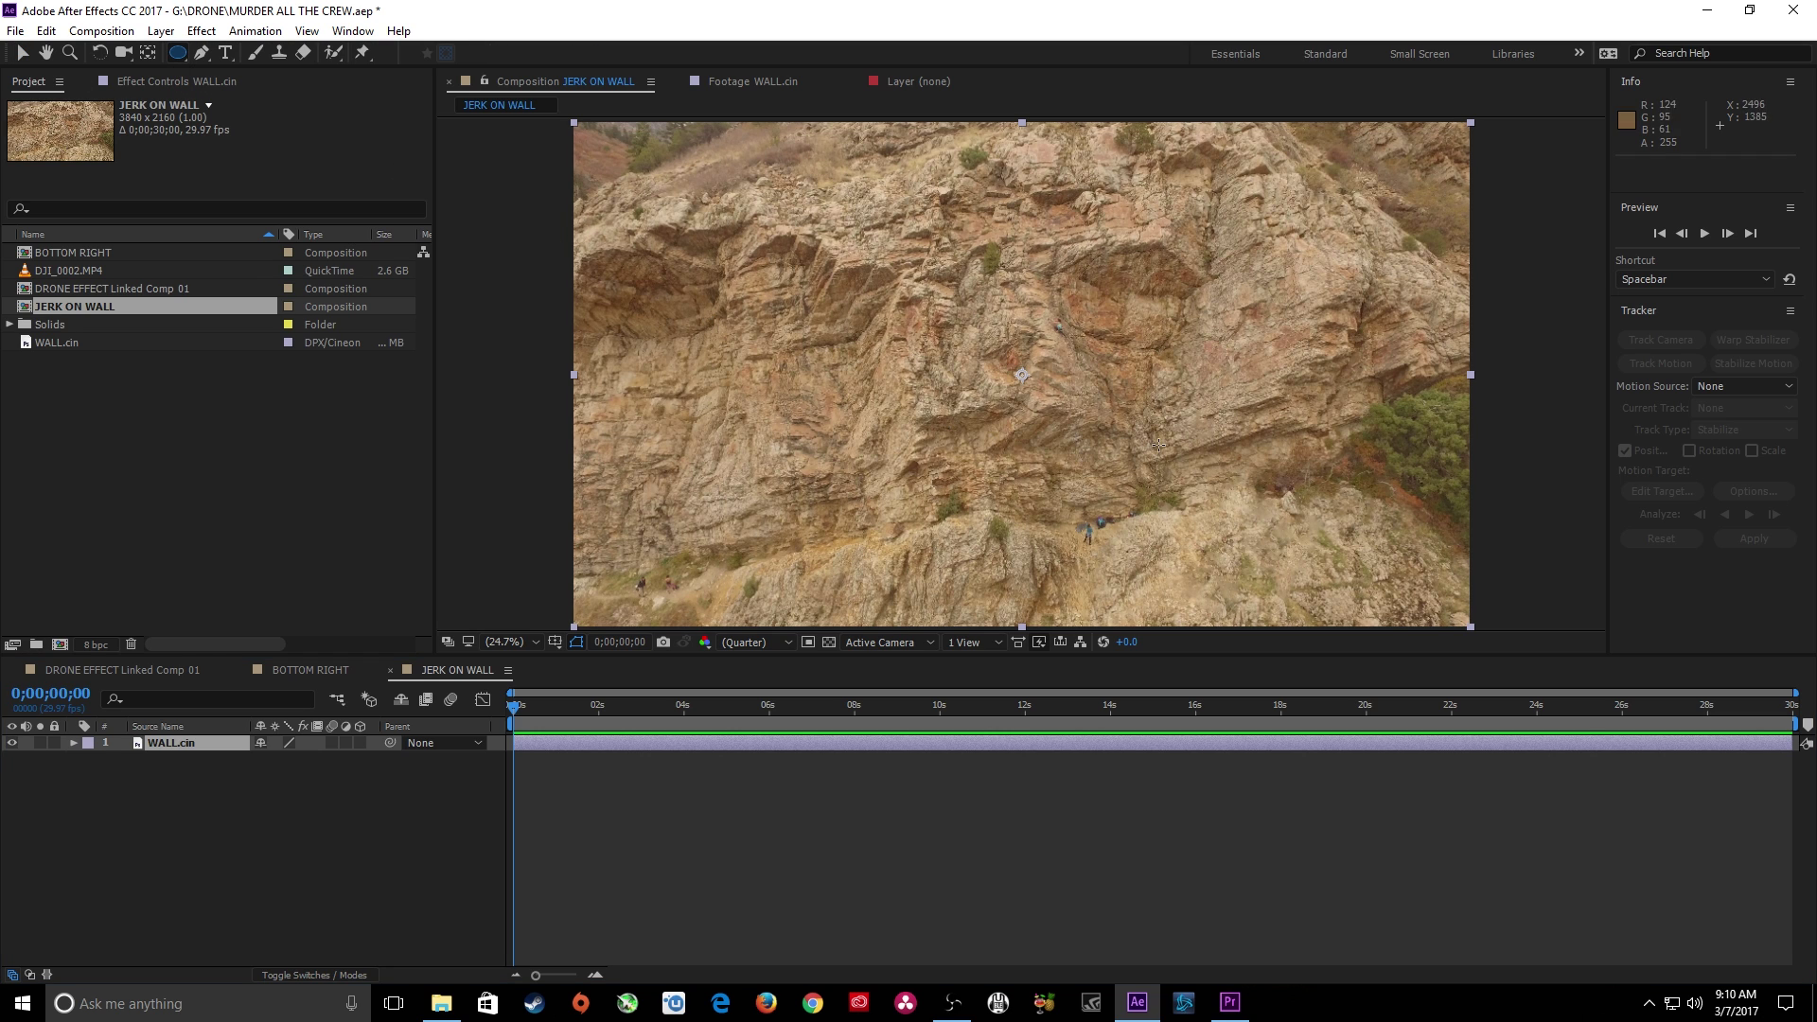
{"action": "left_click_drag", "start_coordinate": [1193, 408], "coordinate": [1233, 450]}
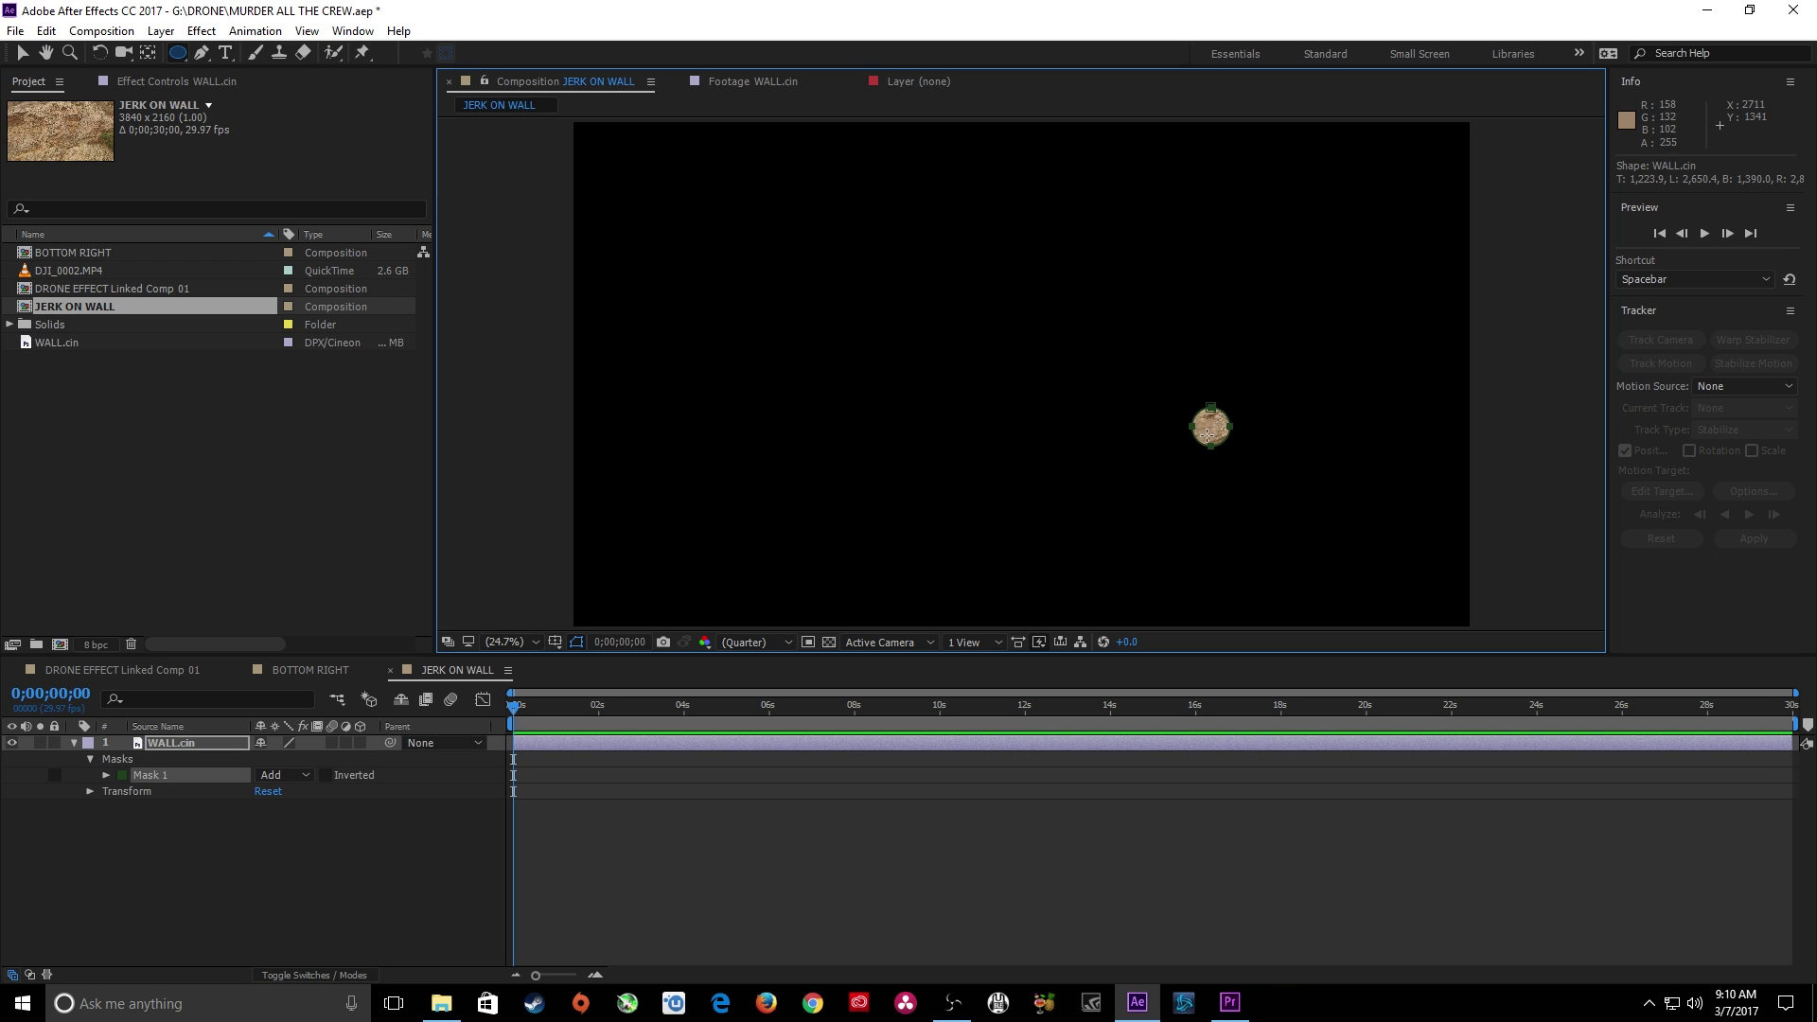
Place the WALL.cin layer's anchor point on the masked circle and move the patch to the middle of the frame, at position 1863.3, 1071.9
{"action": "left_click", "coordinate": [296, 757]}
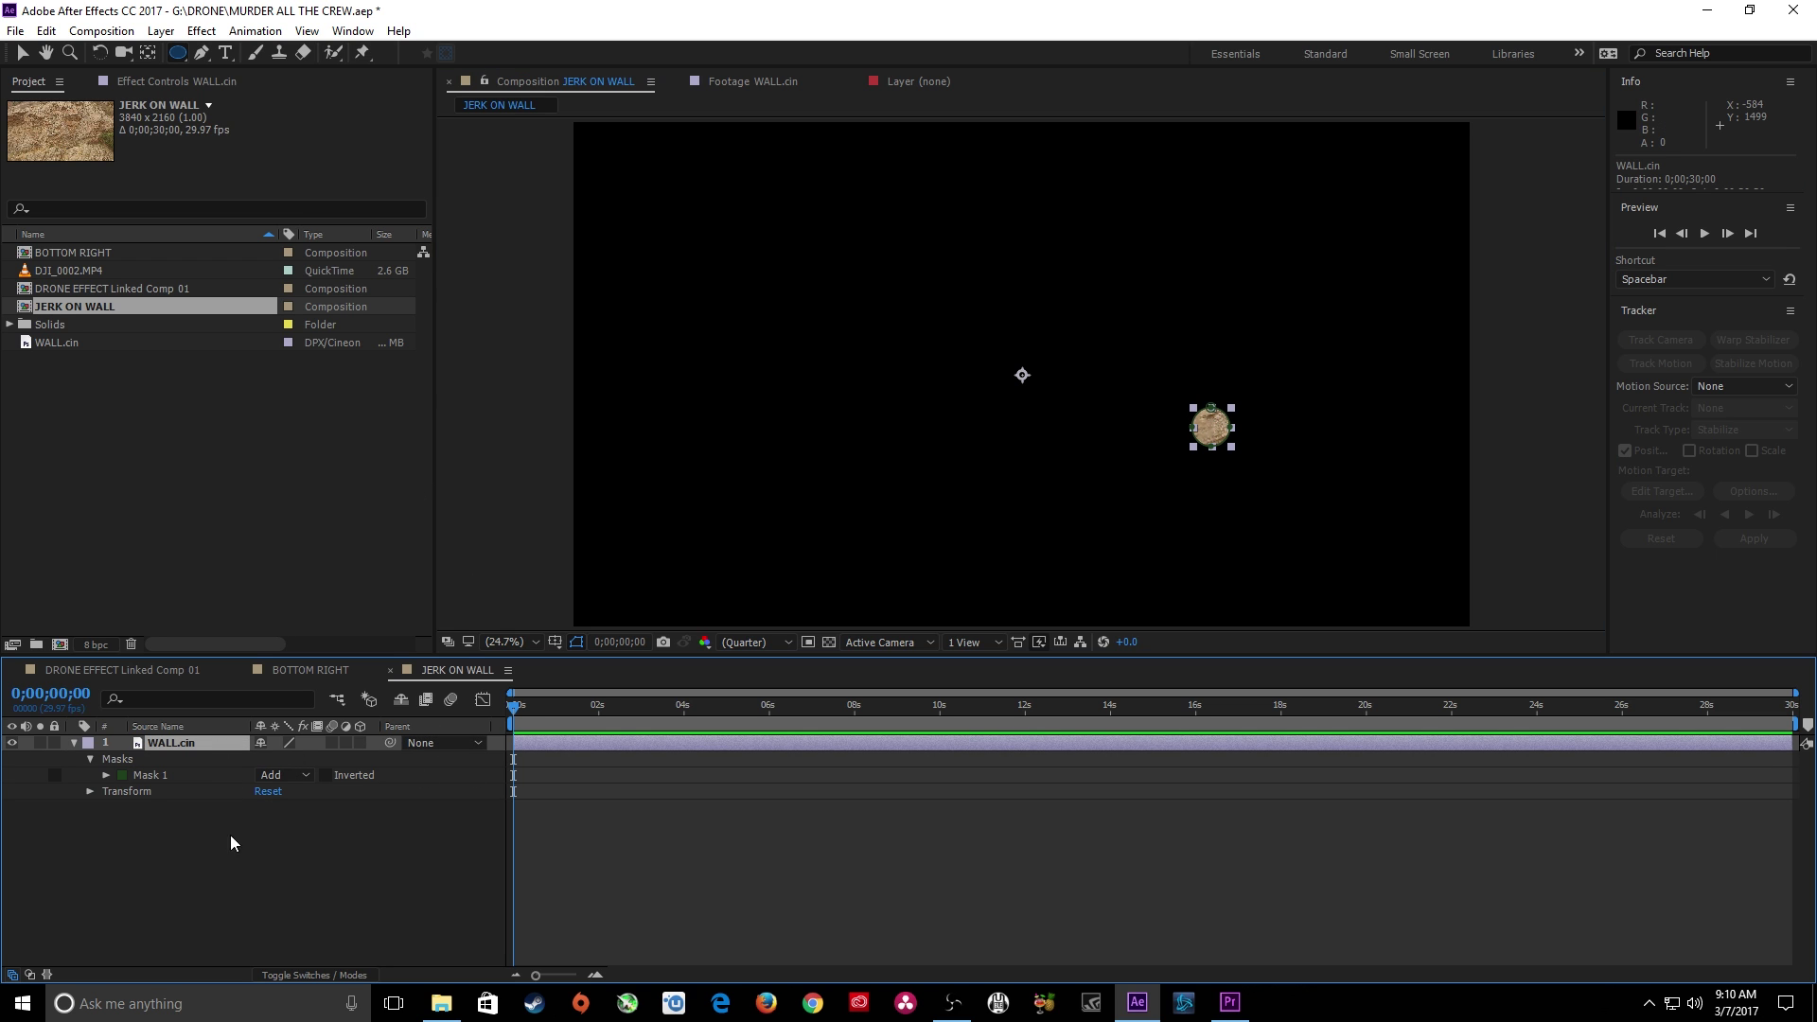
{"action": "left_click", "coordinate": [195, 797]}
{"action": "left_click", "coordinate": [175, 742]}
{"action": "left_click", "coordinate": [148, 54]}
{"action": "mouse_move", "coordinate": [1021, 375]}
{"action": "left_mouse_down"}
{"action": "mouse_move", "coordinate": [1208, 432]}
{"action": "mouse_move", "coordinate": [998, 380]}
{"action": "left_mouse_up"}
{"action": "key", "text": "v"}
Scale the WALL.cin layer to 932% and set the preview resolution to Full
{"action": "key", "text": "s"}
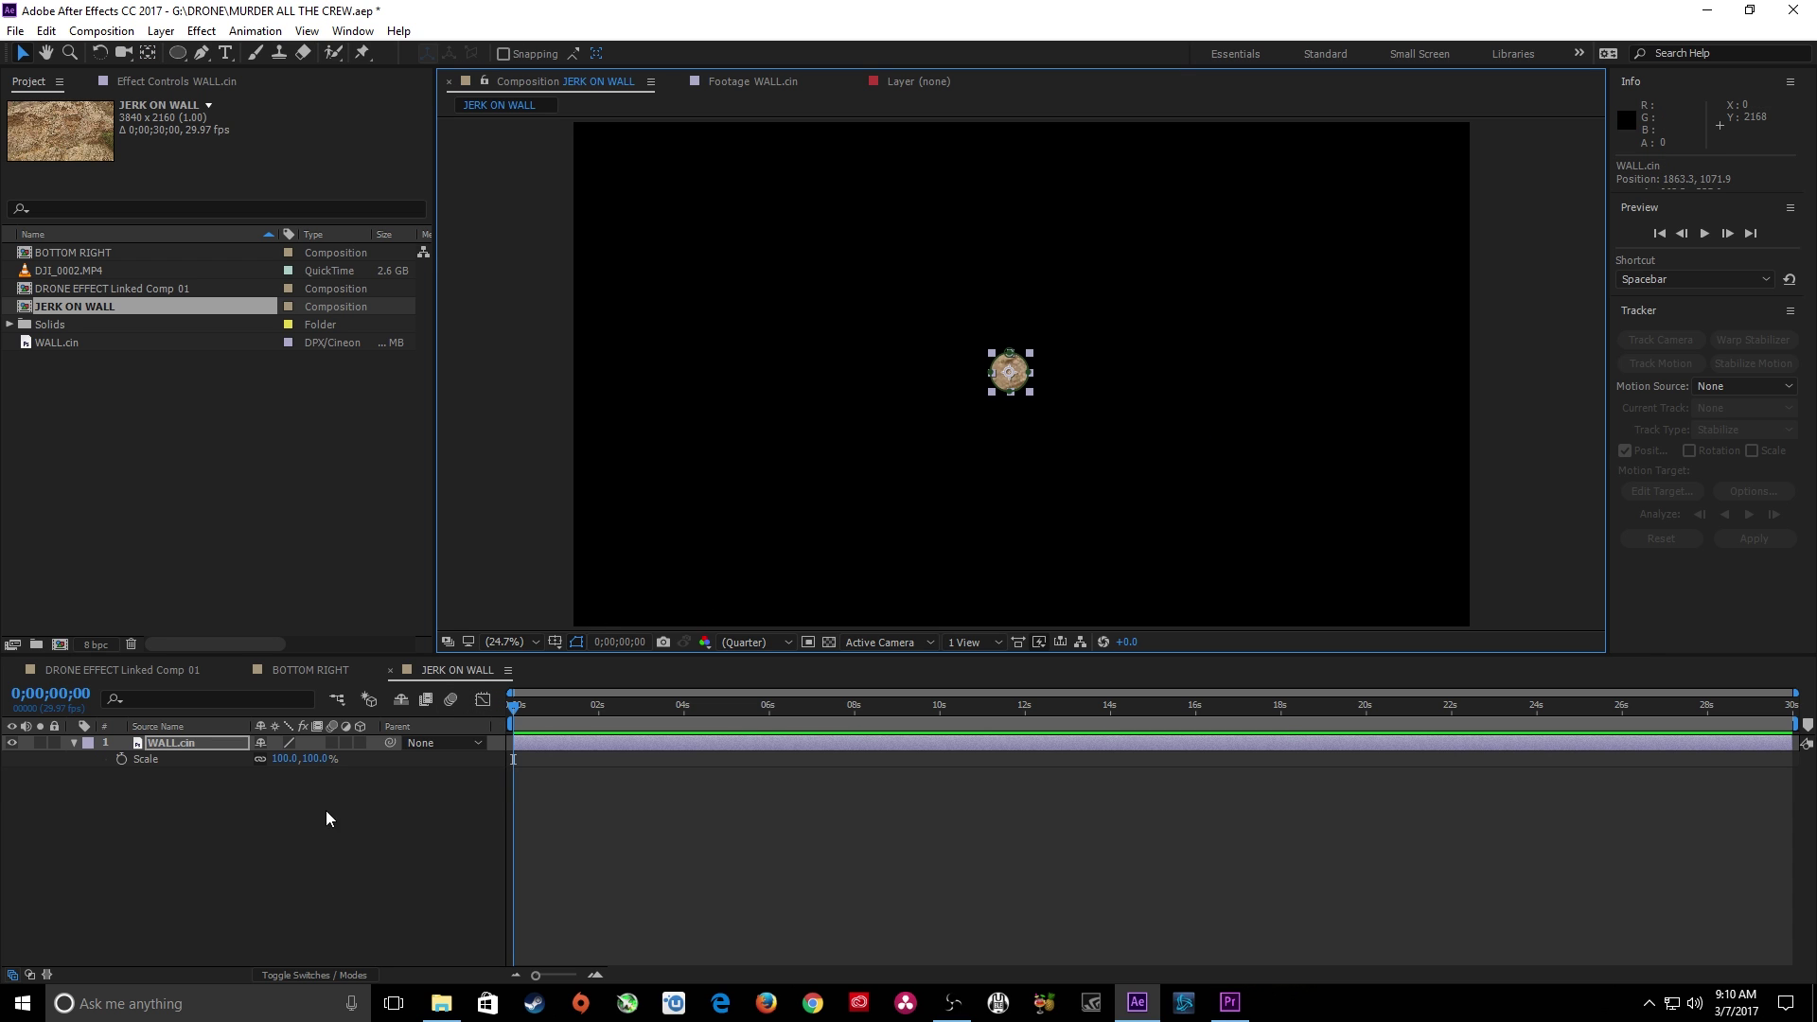
{"action": "left_click_drag", "start_coordinate": [292, 766], "coordinate": [1128, 814]}
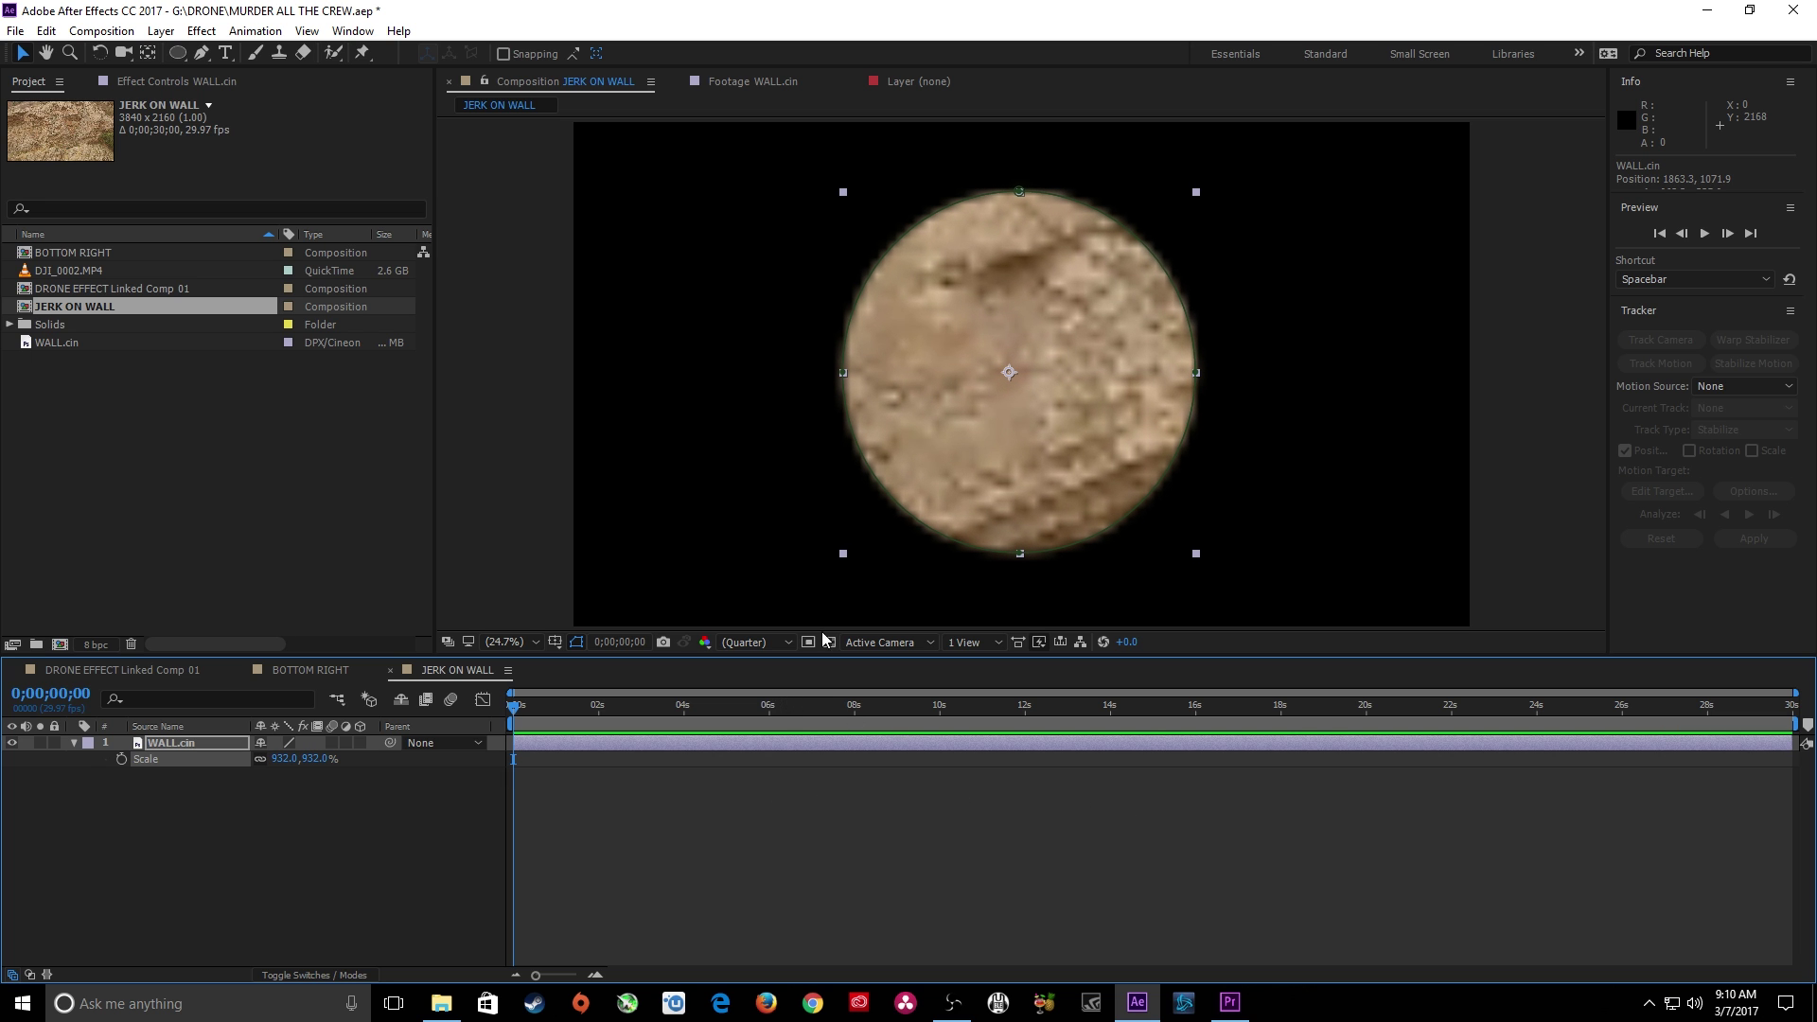
{"action": "left_click", "coordinate": [795, 649]}
{"action": "left_click", "coordinate": [795, 691]}
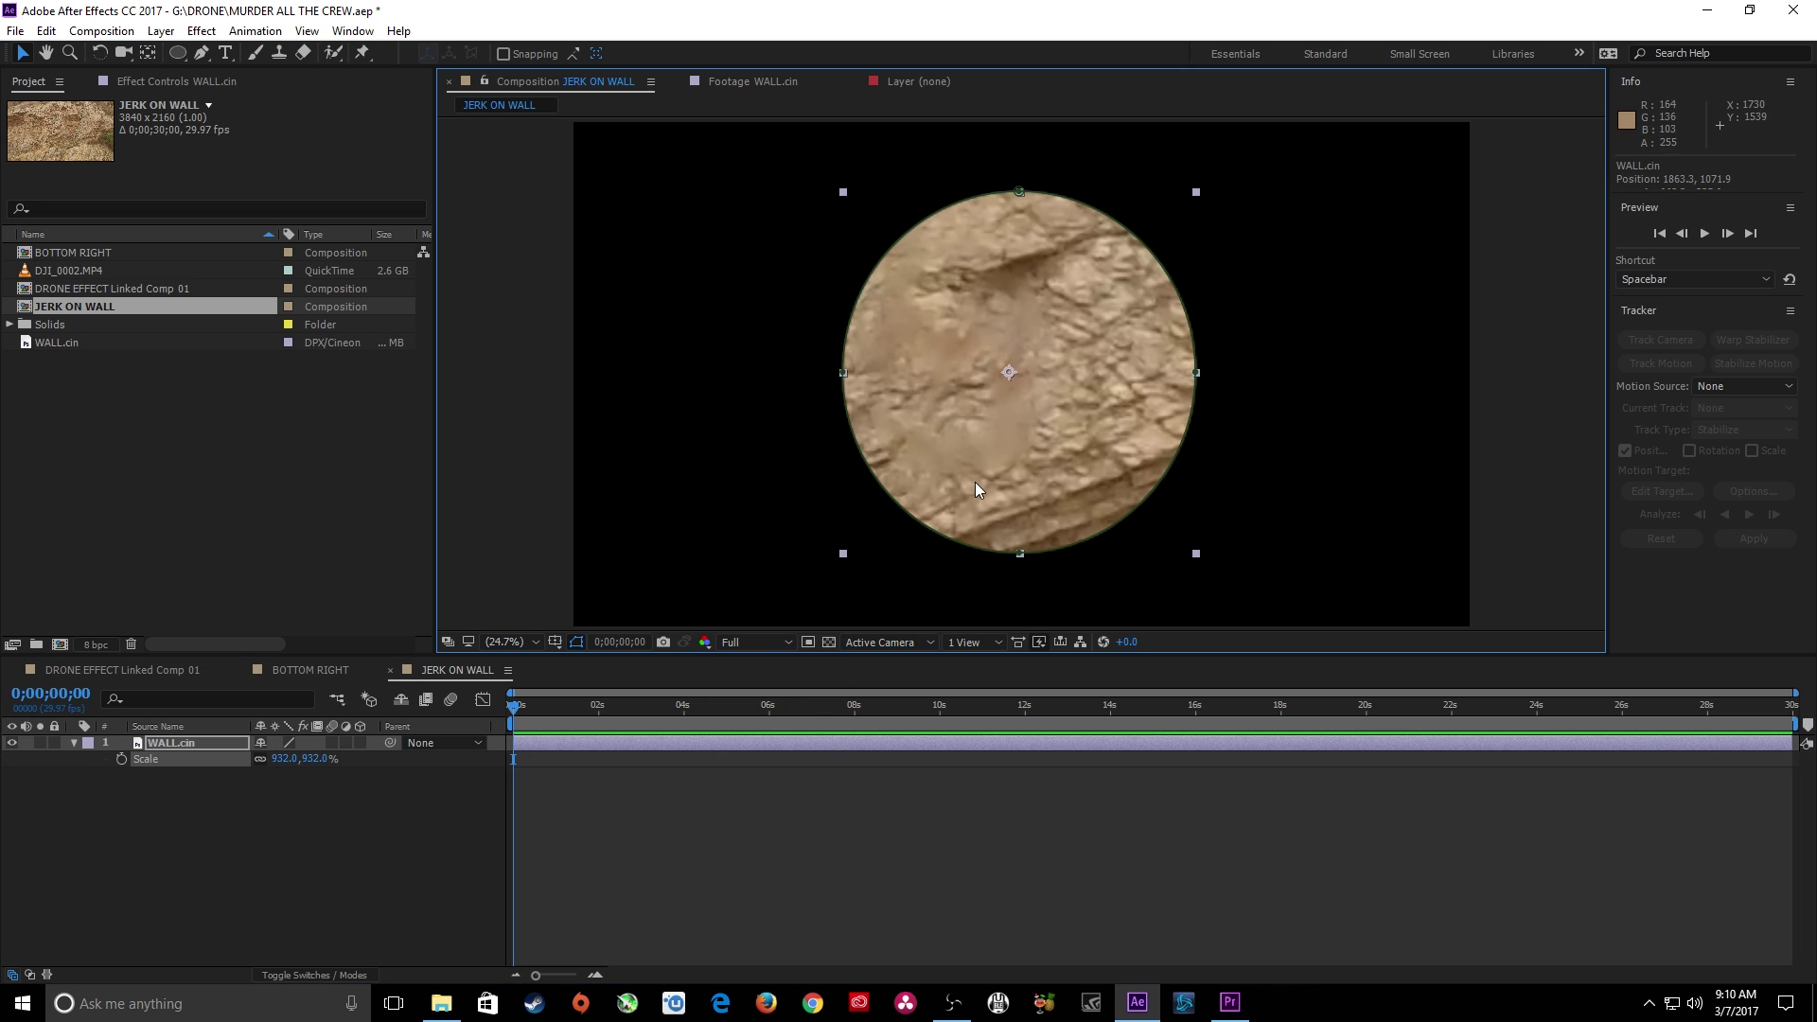
In DRONE EFFECT Linked Comp 01, create a track solid from DJI_0002.MP4's 3D Camera Tracker points at the right-hand climber
{"action": "left_click", "coordinate": [59, 290]}
{"action": "double_click", "coordinate": [32, 290]}
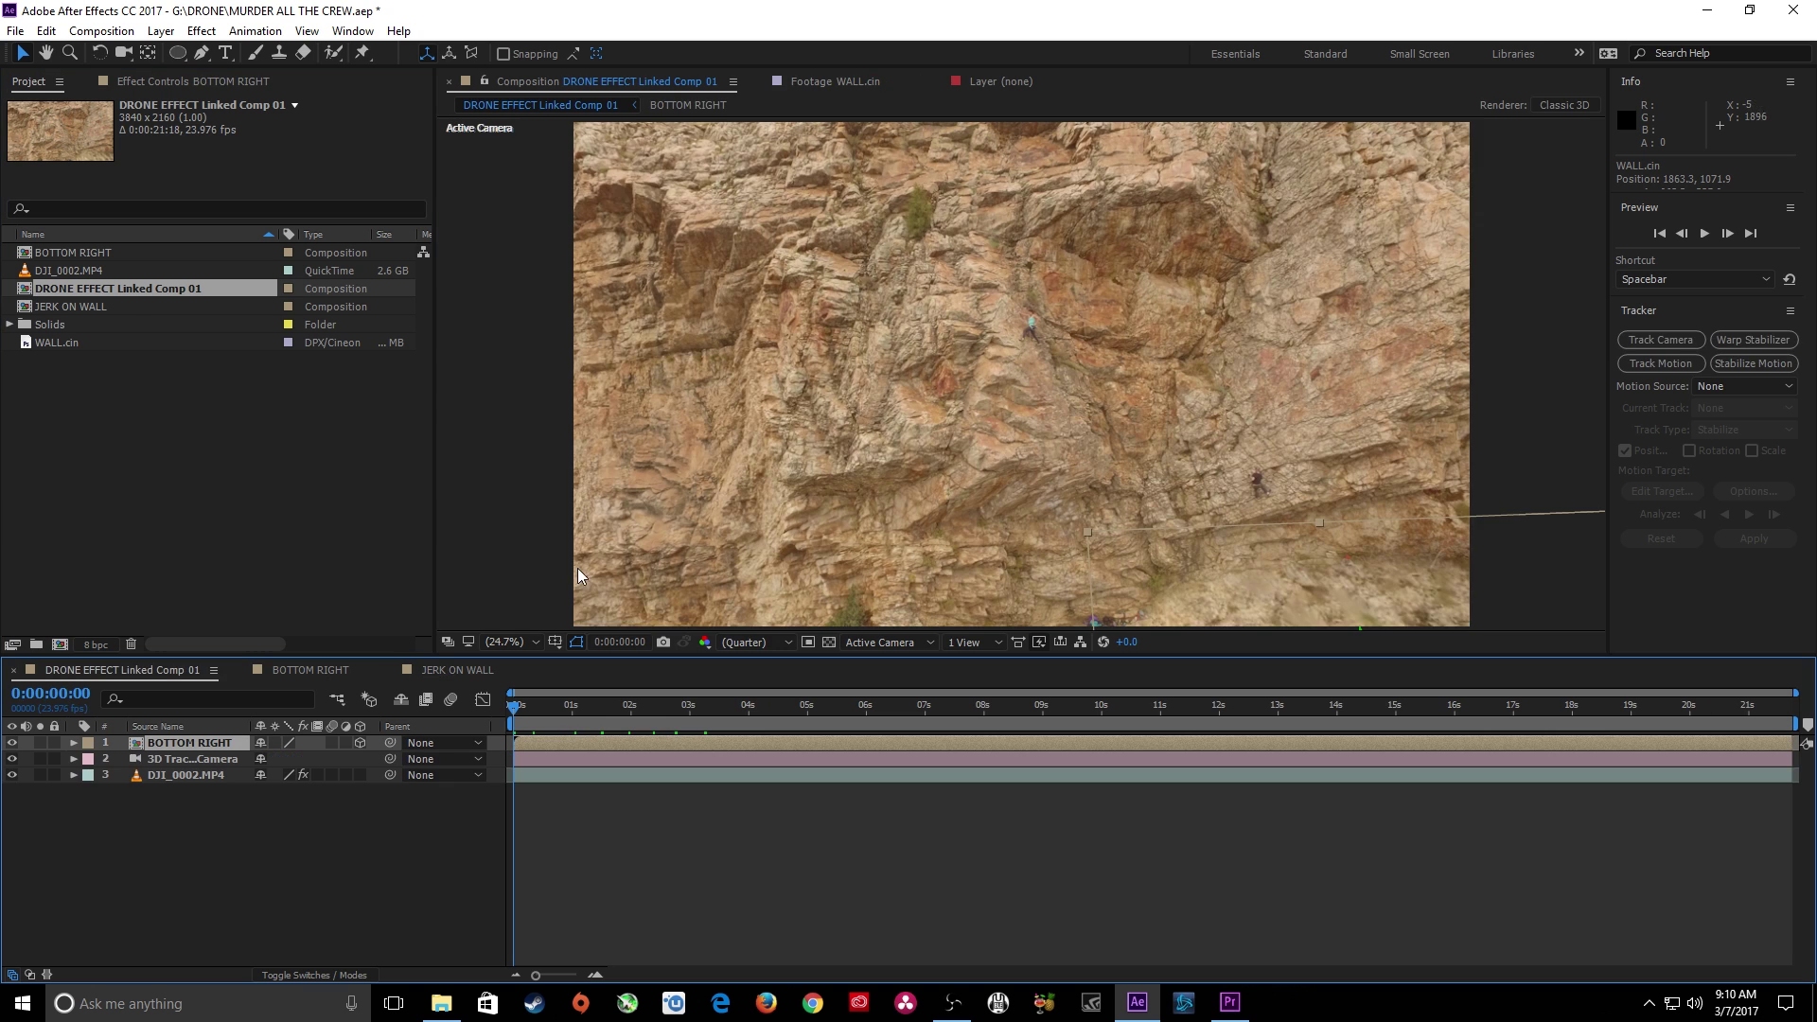
{"action": "left_click", "coordinate": [223, 82]}
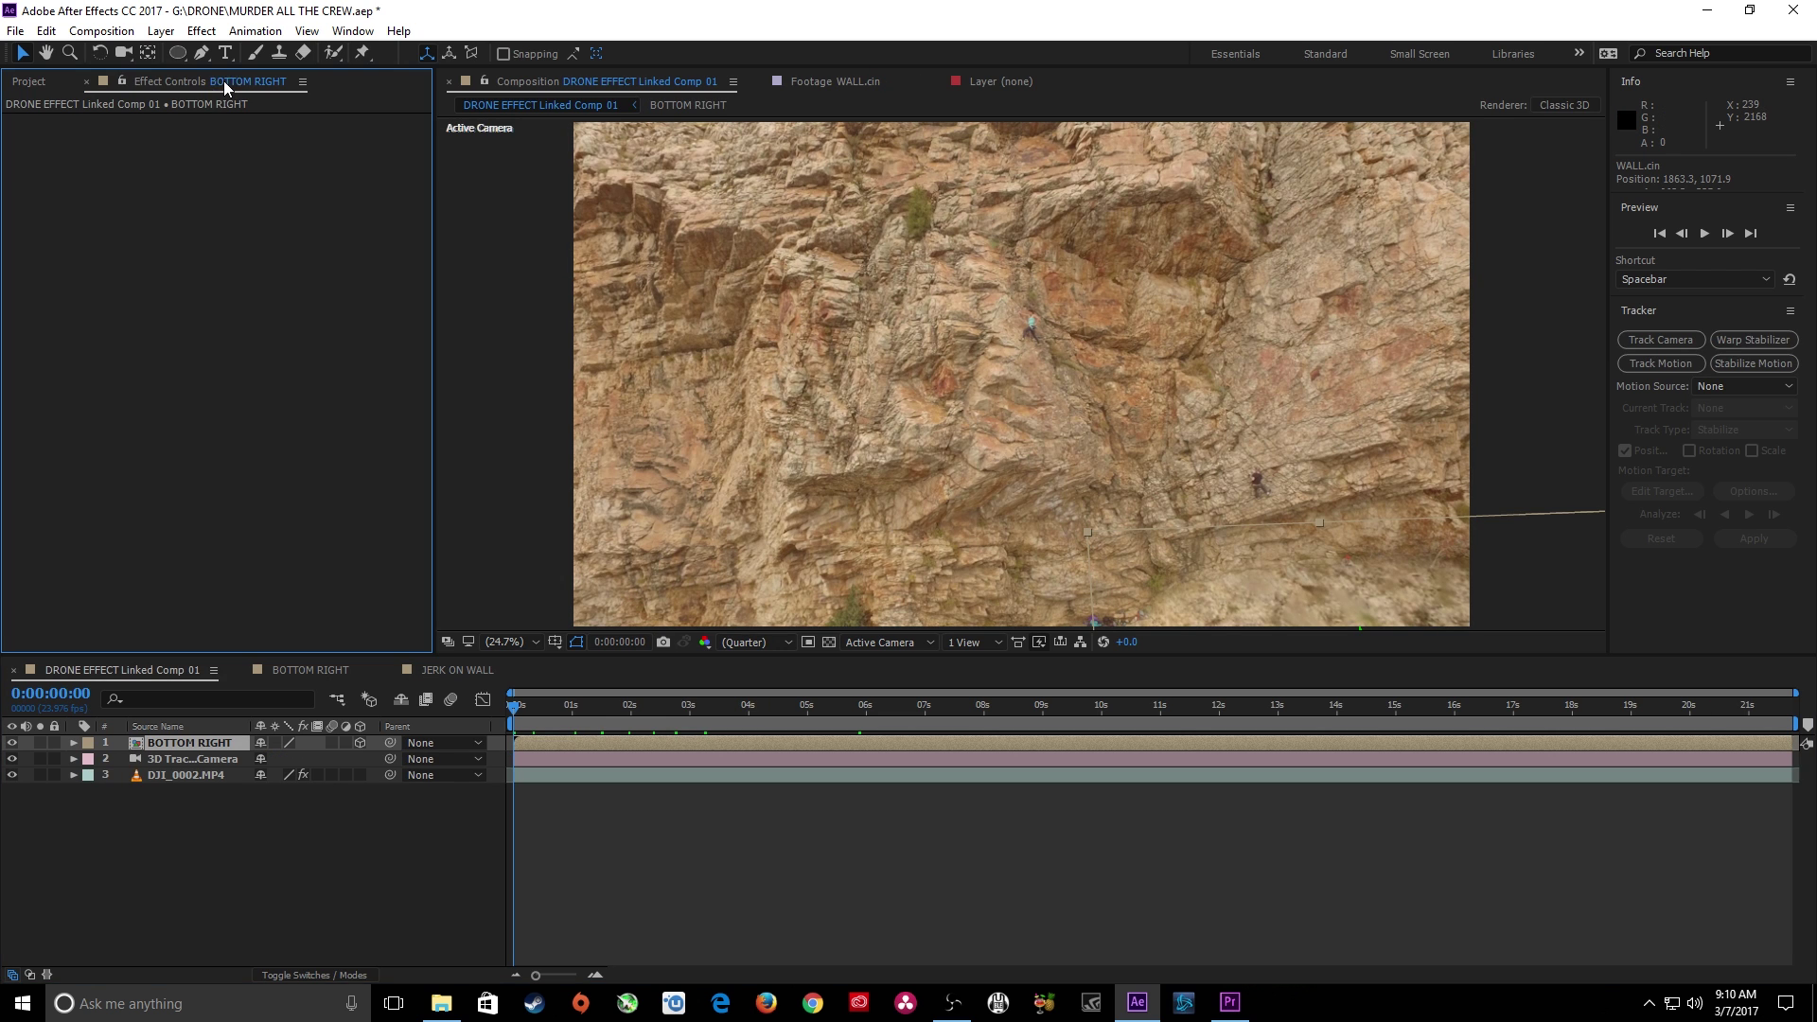
{"action": "left_click", "coordinate": [191, 849]}
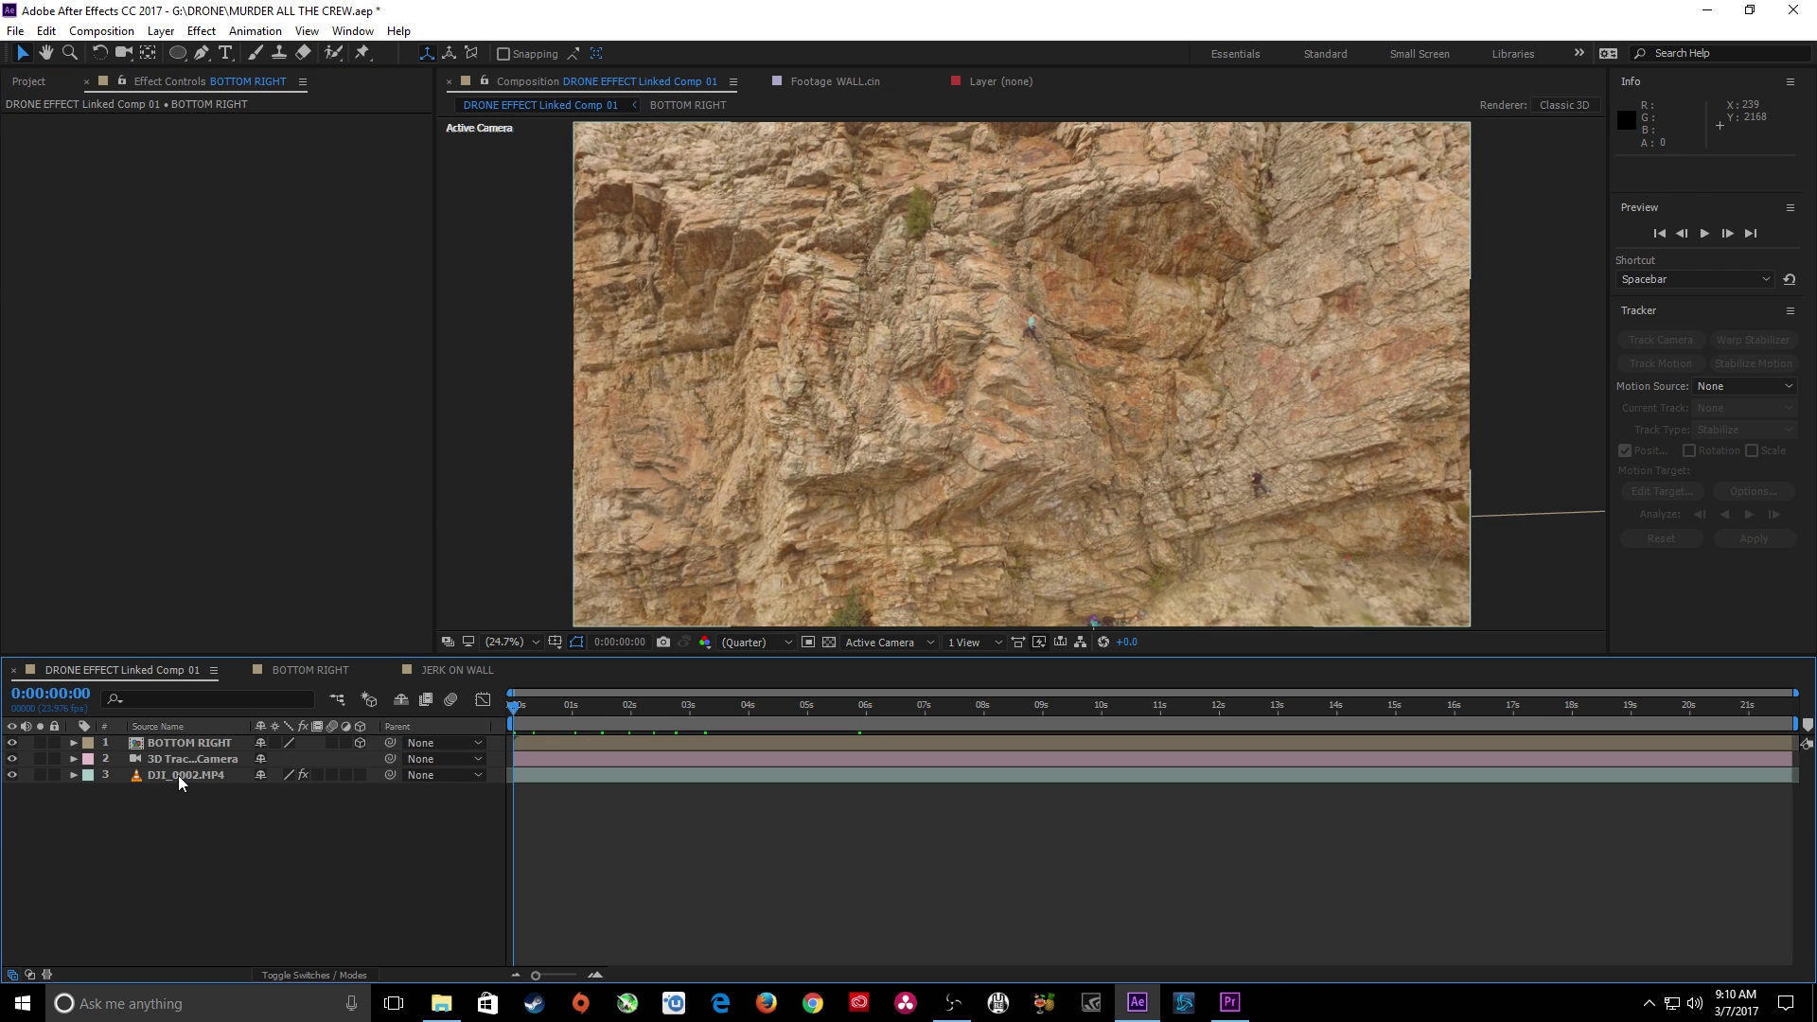
{"action": "left_click", "coordinate": [178, 775]}
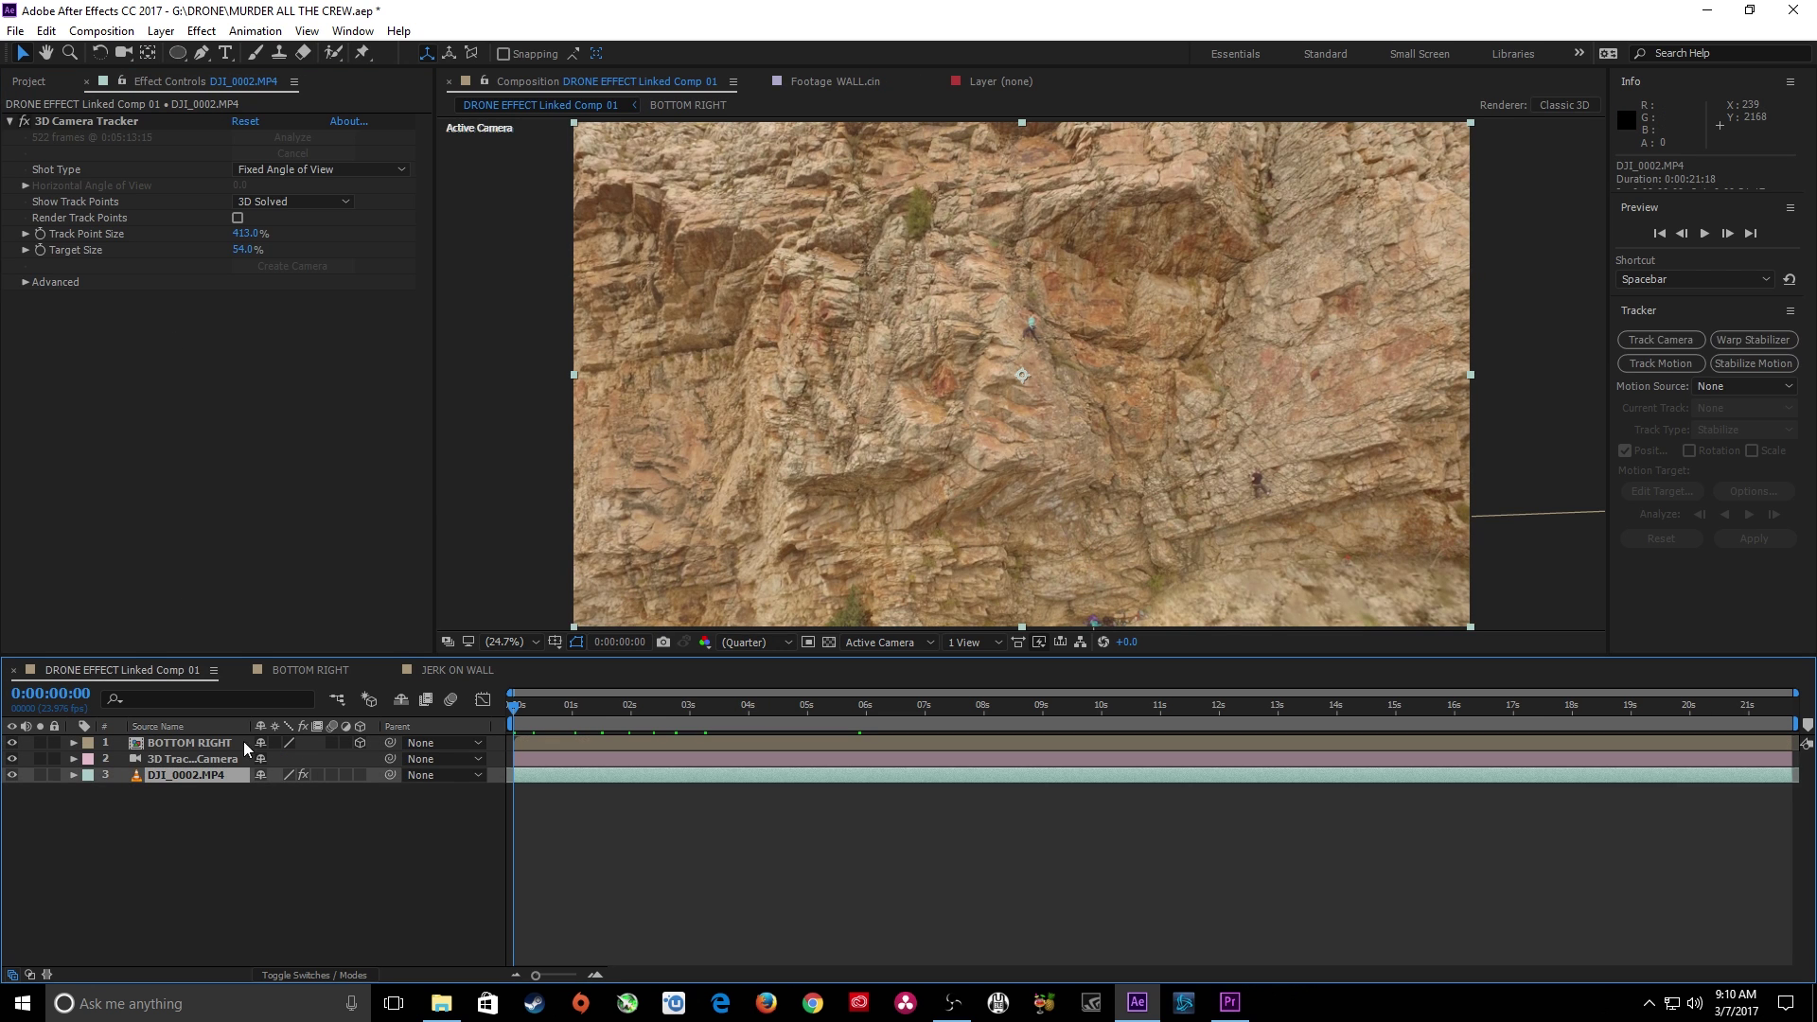
{"action": "left_click", "coordinate": [95, 127]}
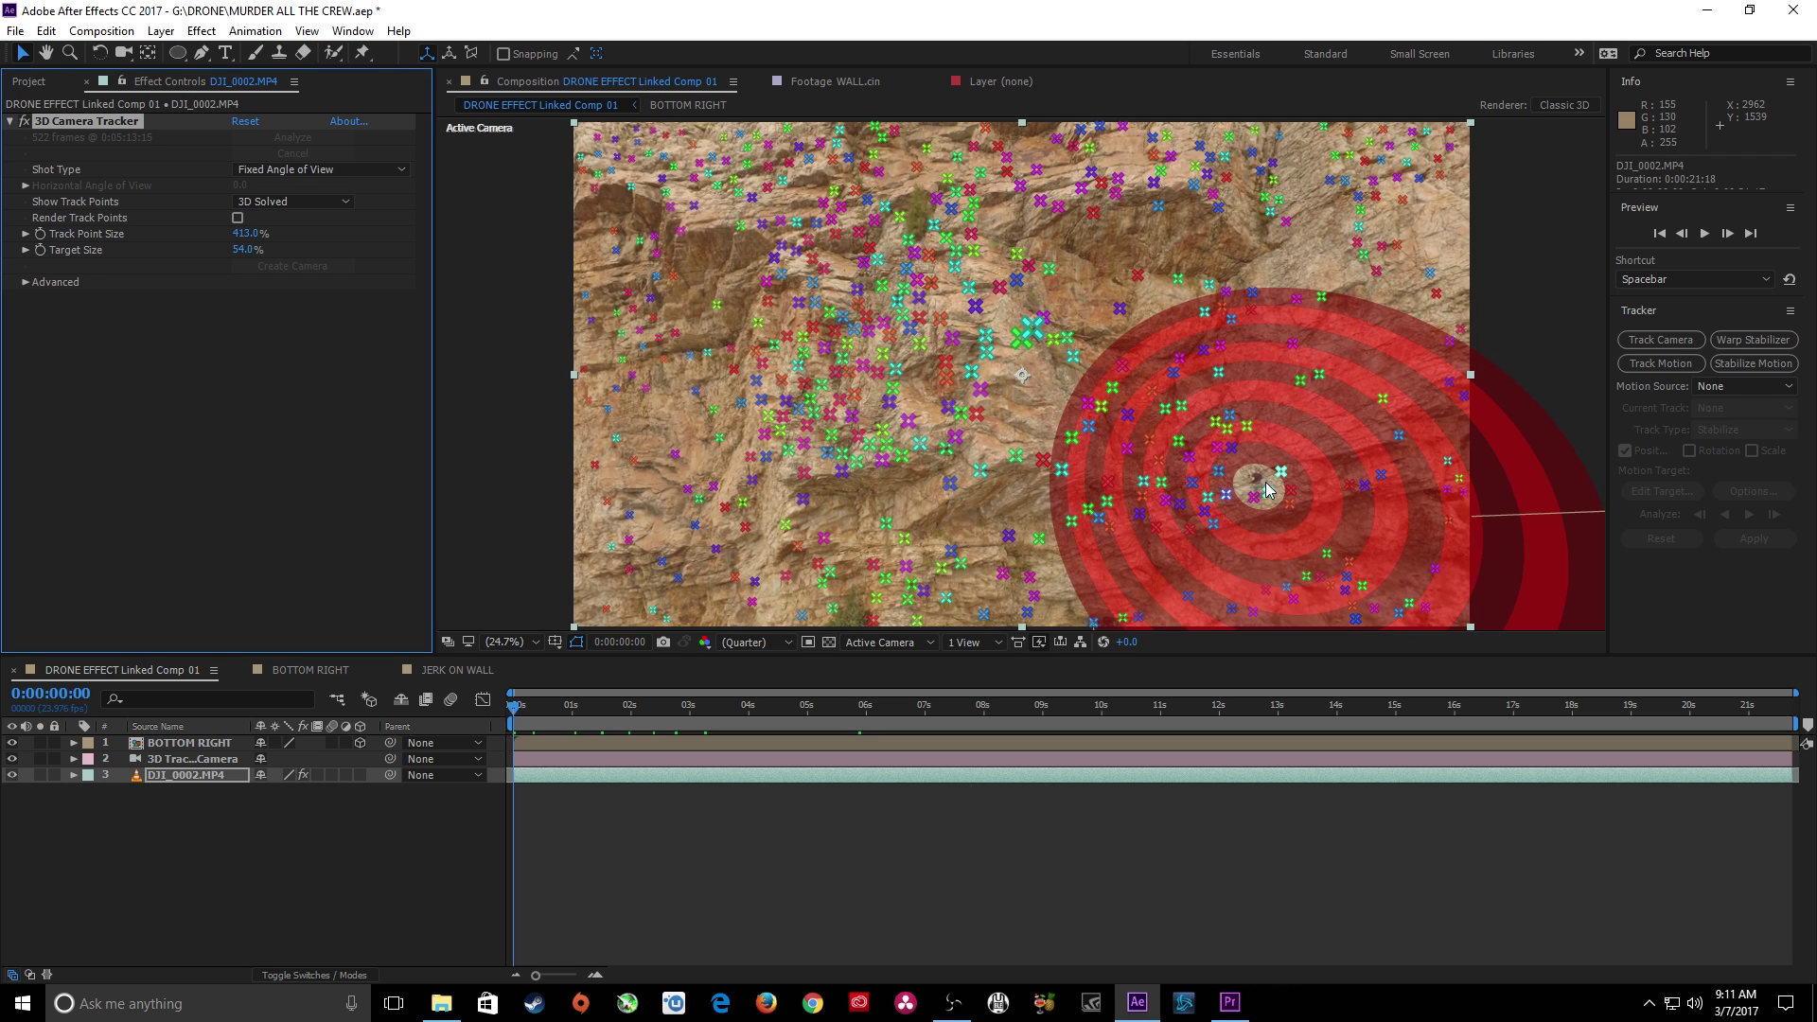
{"action": "right_click", "coordinate": [1268, 489]}
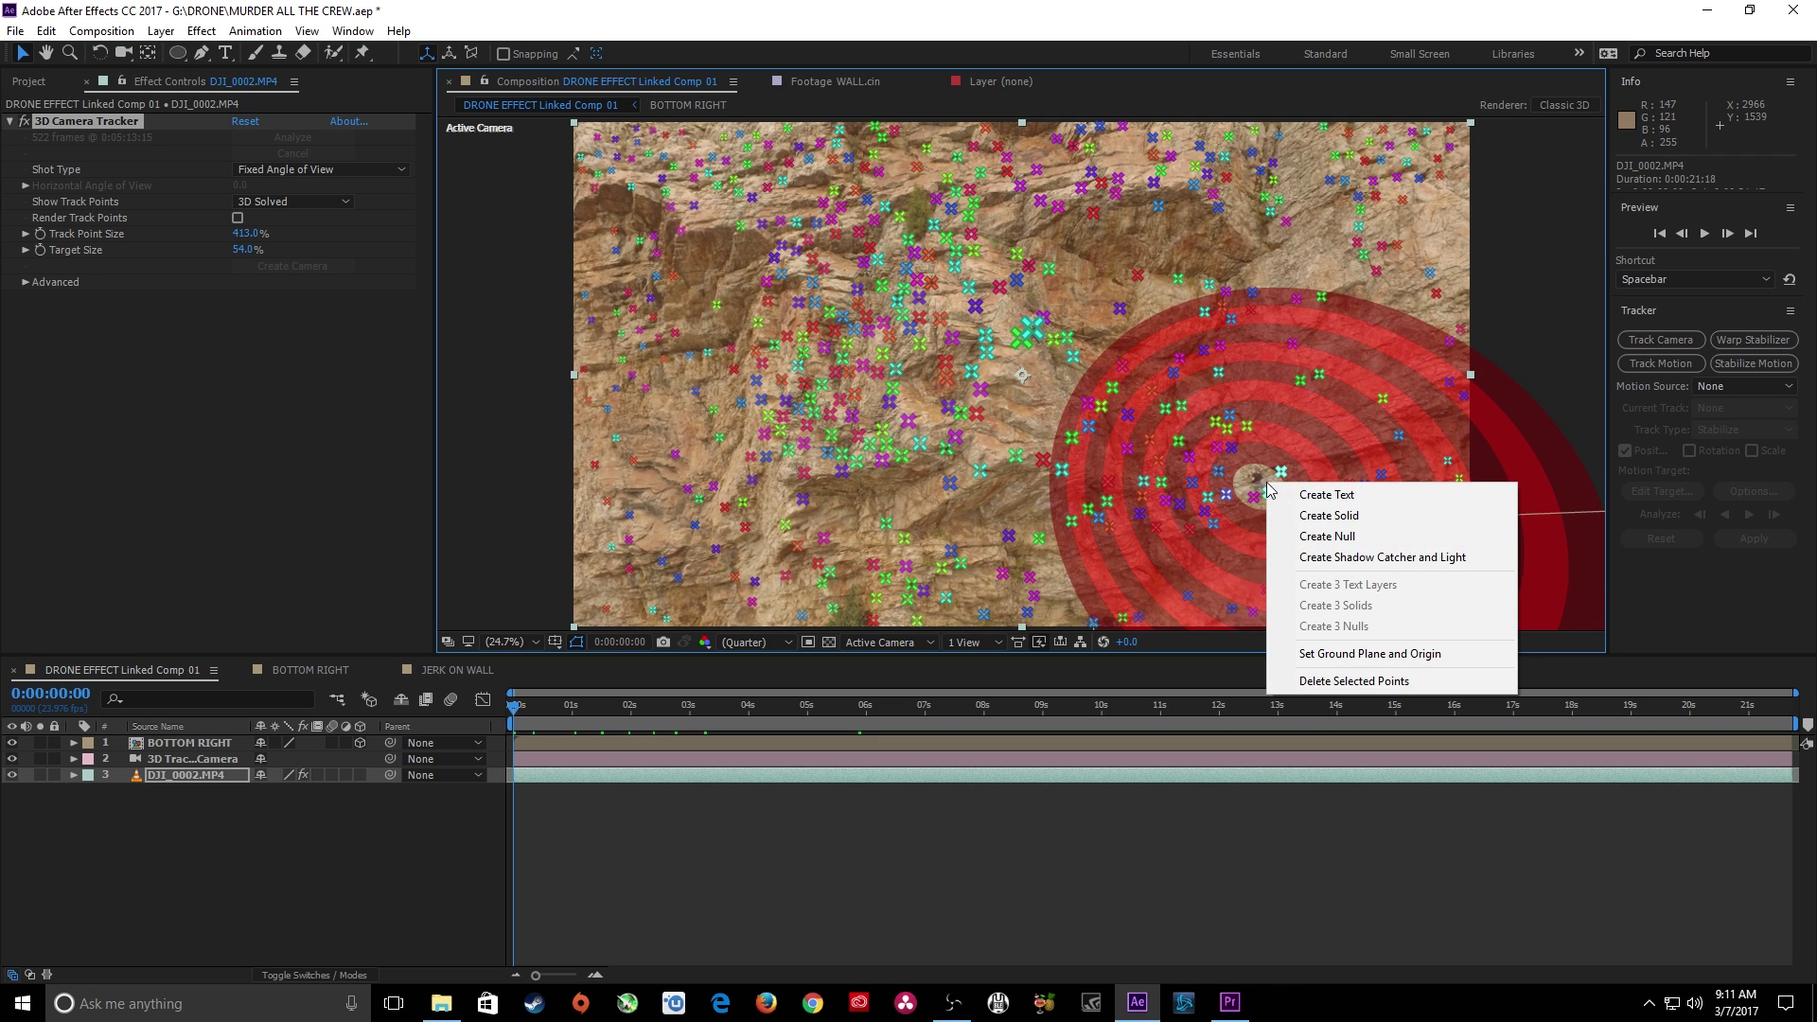
{"action": "left_click", "coordinate": [1296, 515]}
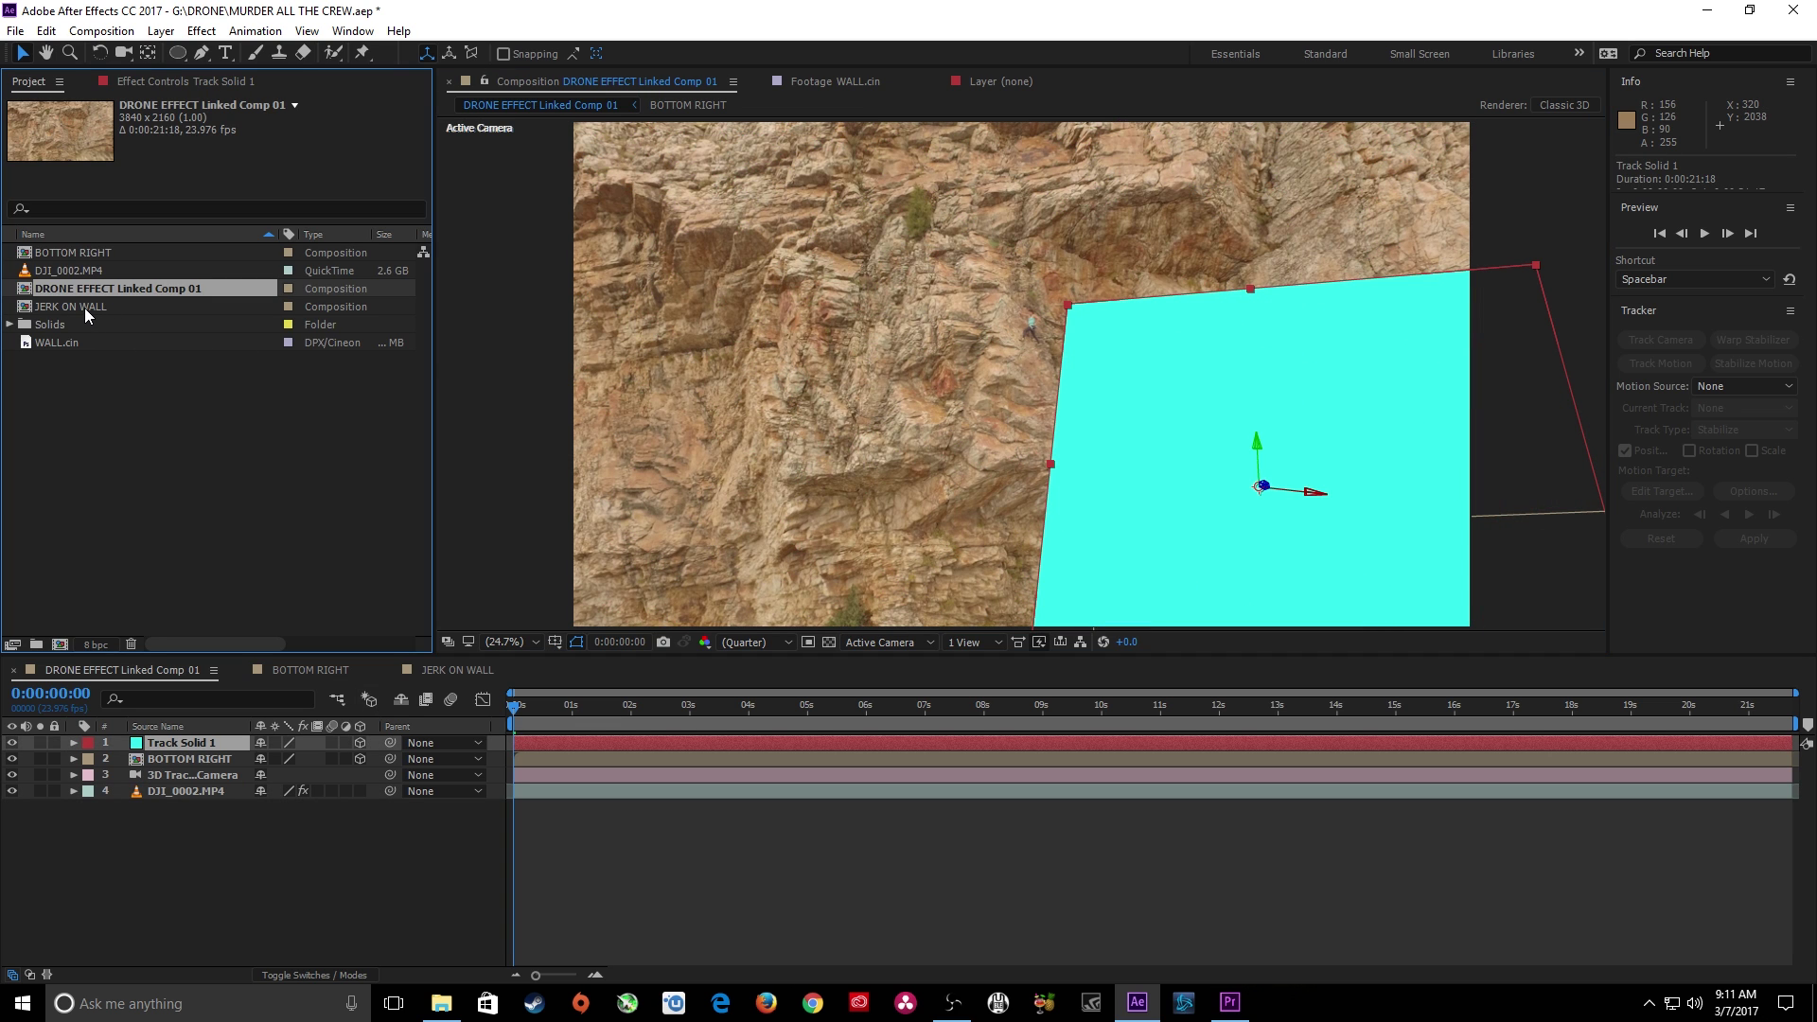
Replace the track solid with the JERK ON WALL composition and scale that layer to 8%
{"action": "left_click_drag", "start_coordinate": [84, 308], "coordinate": [182, 743]}
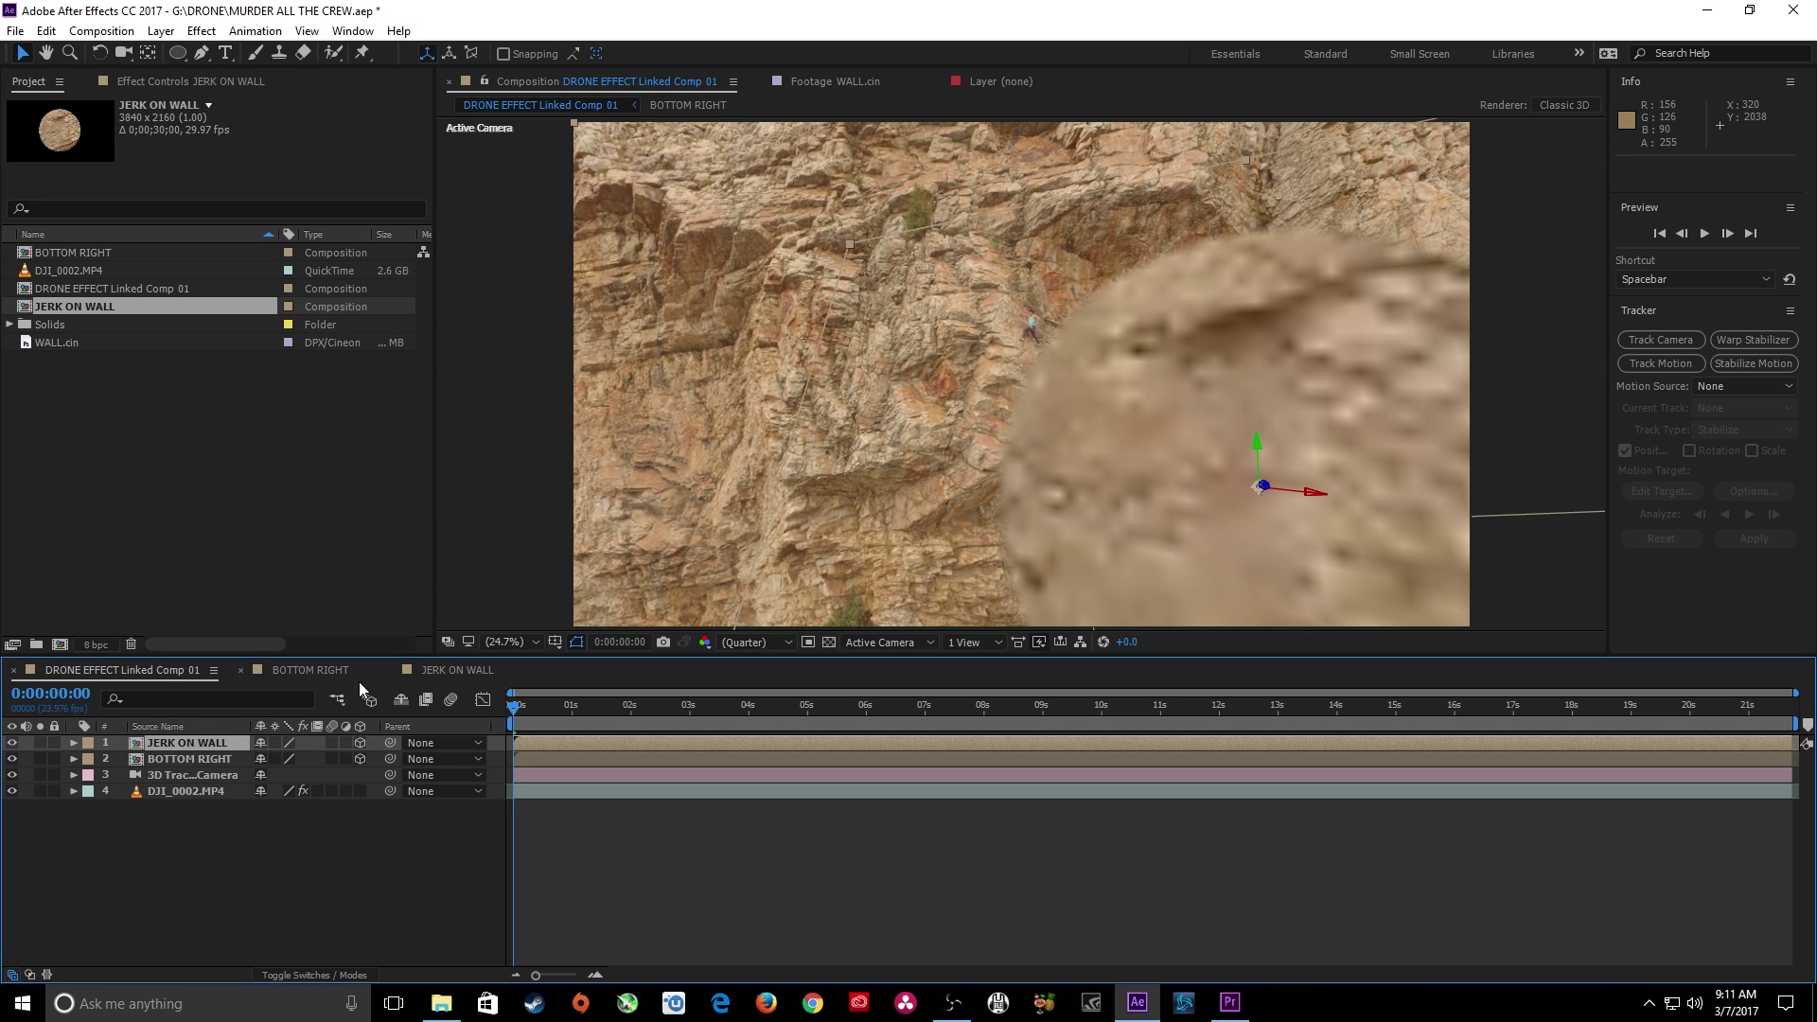
{"action": "key", "text": "s"}
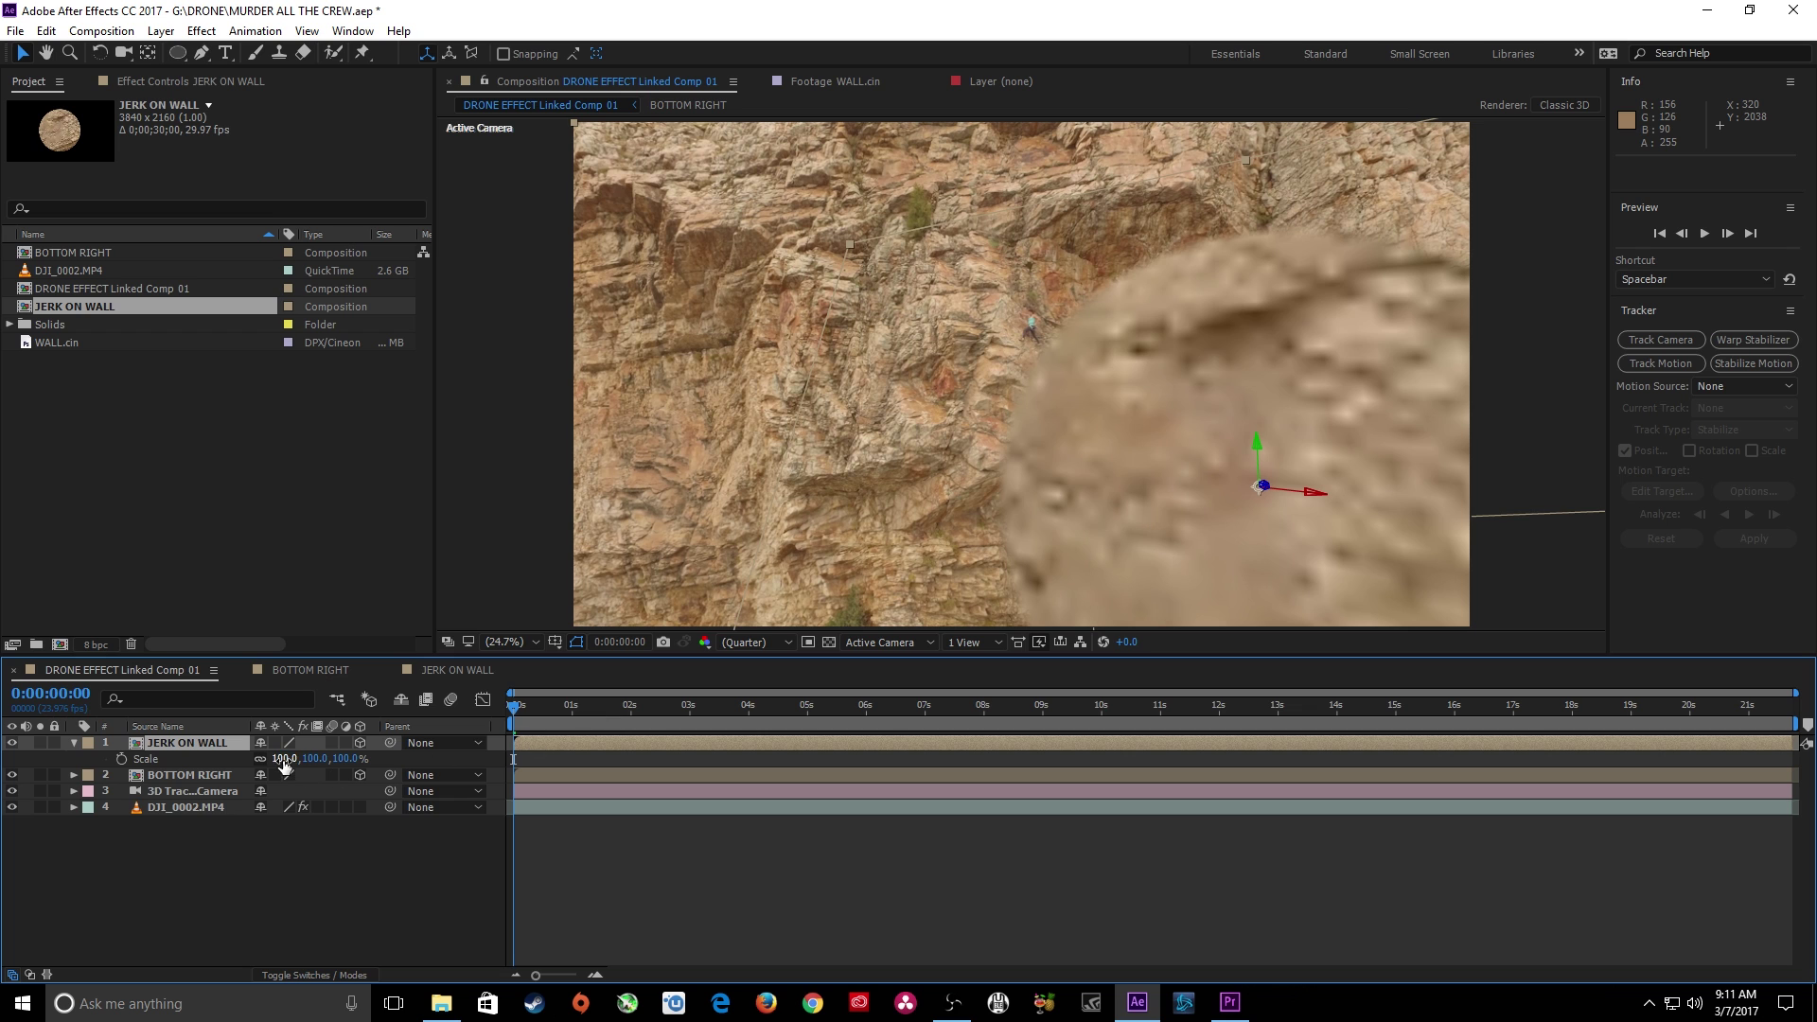
{"action": "left_click_drag", "start_coordinate": [284, 764], "coordinate": [214, 777]}
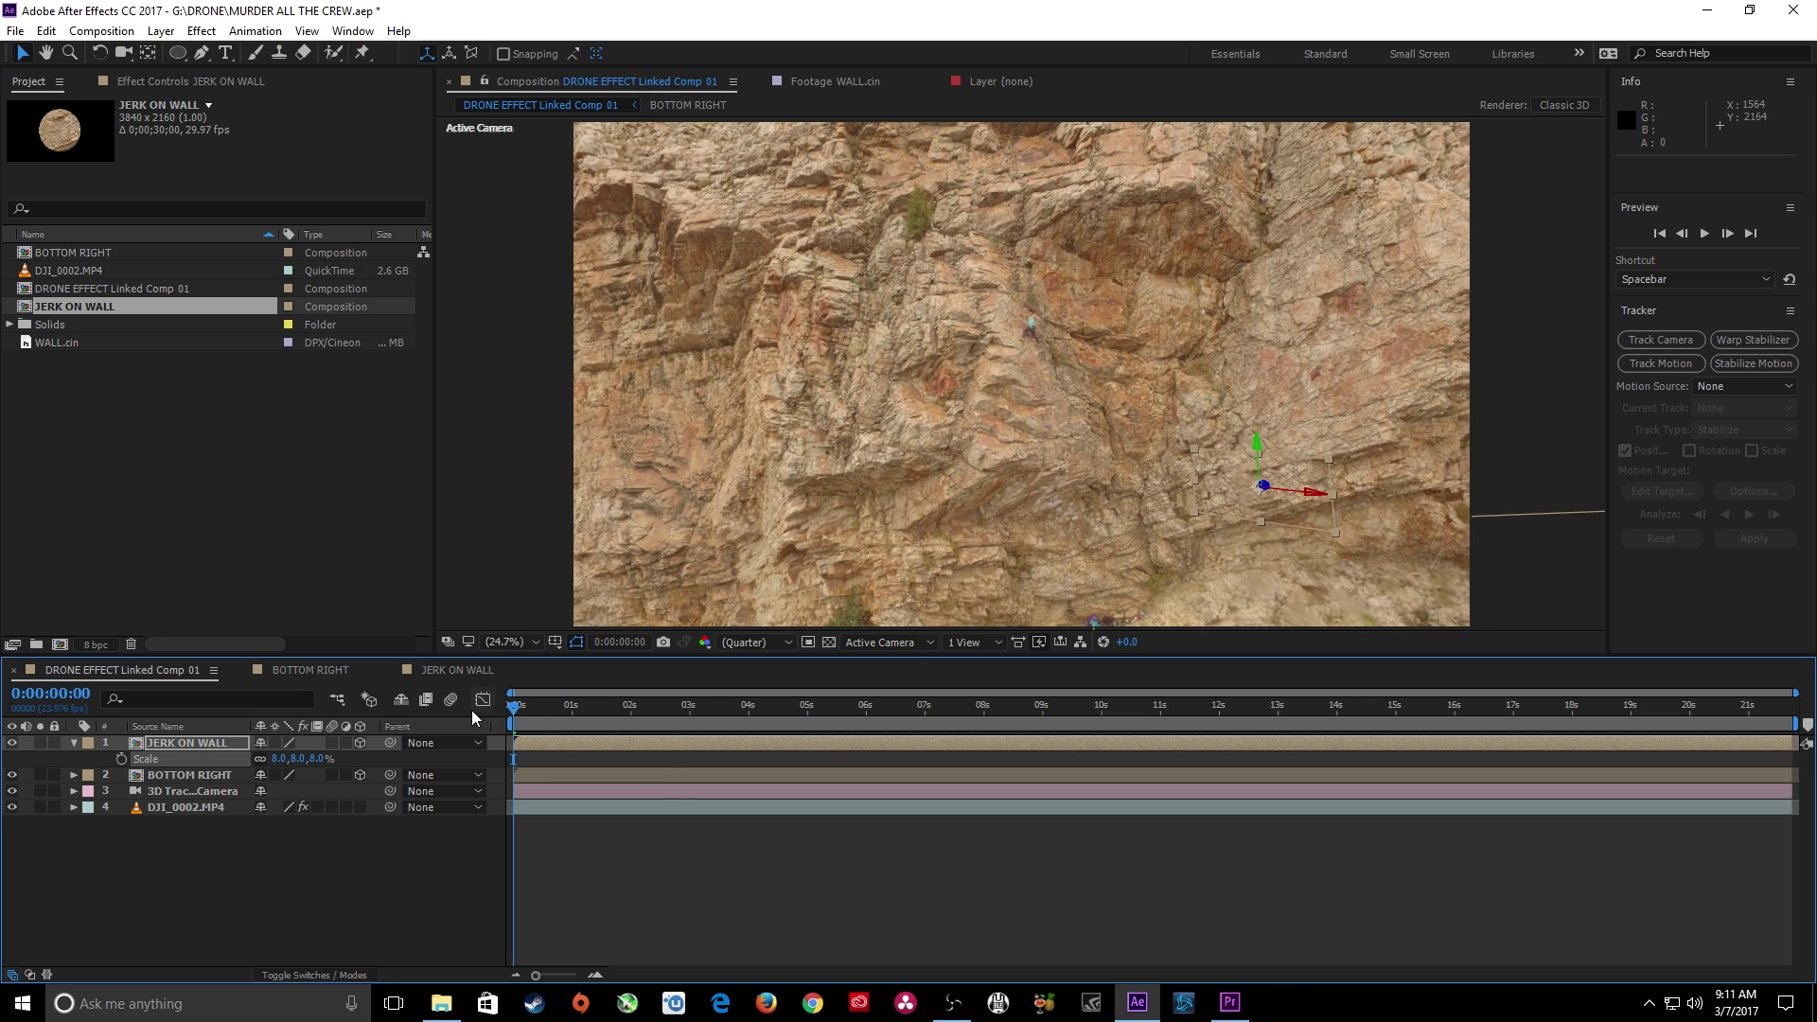
In the JERK ON WALL composition, set the WALL.cin layer's mask feather to 25 pixels
{"action": "double_click", "coordinate": [144, 744]}
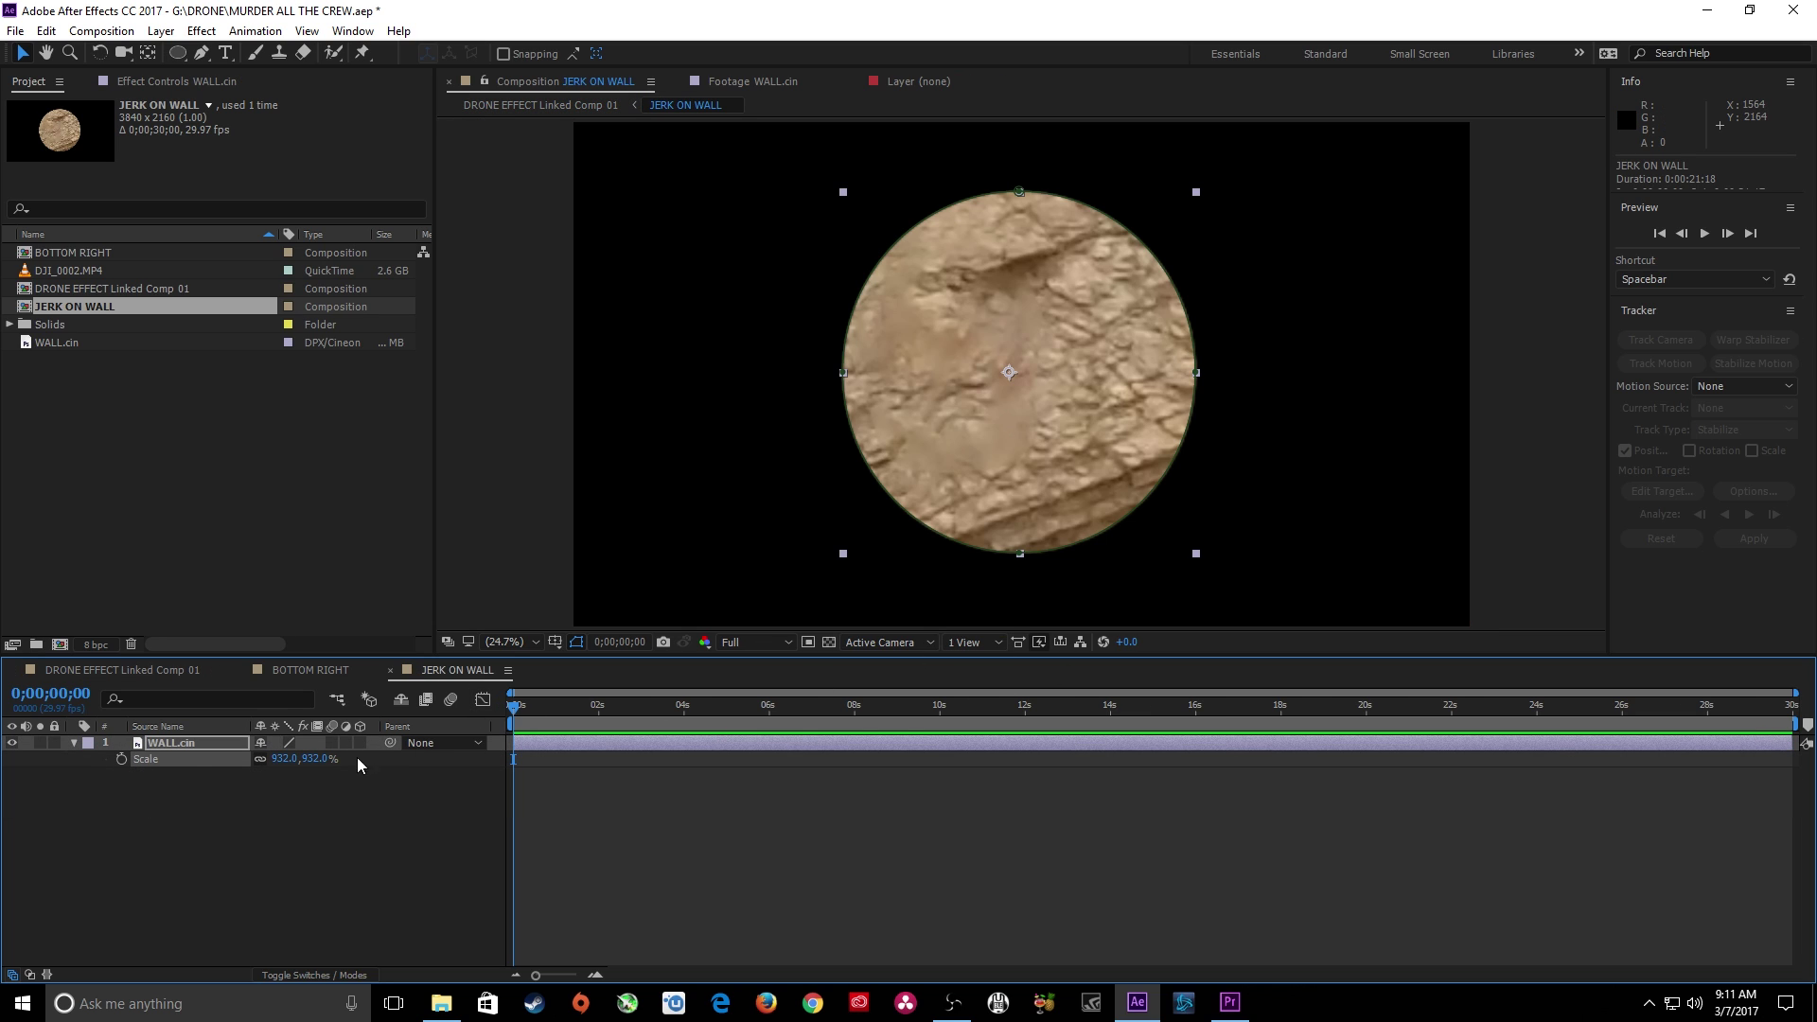
{"action": "key", "text": "f"}
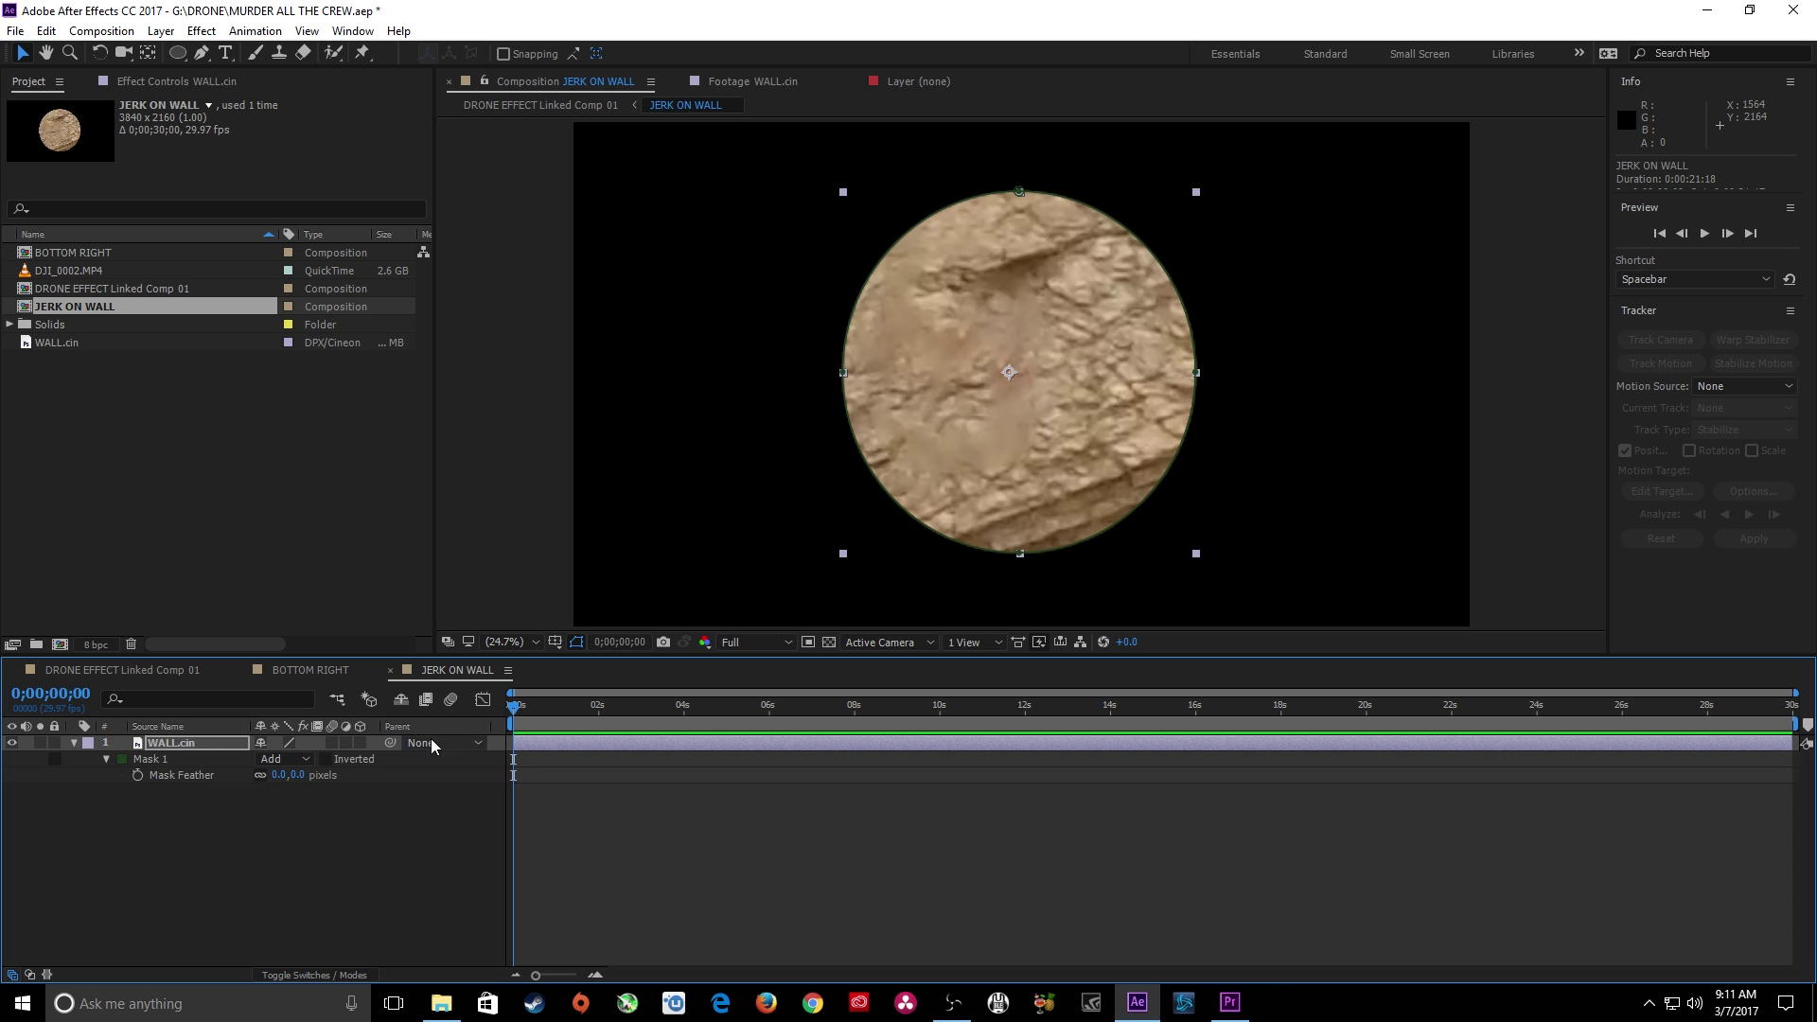
{"action": "left_click_drag", "start_coordinate": [276, 775], "coordinate": [301, 774]}
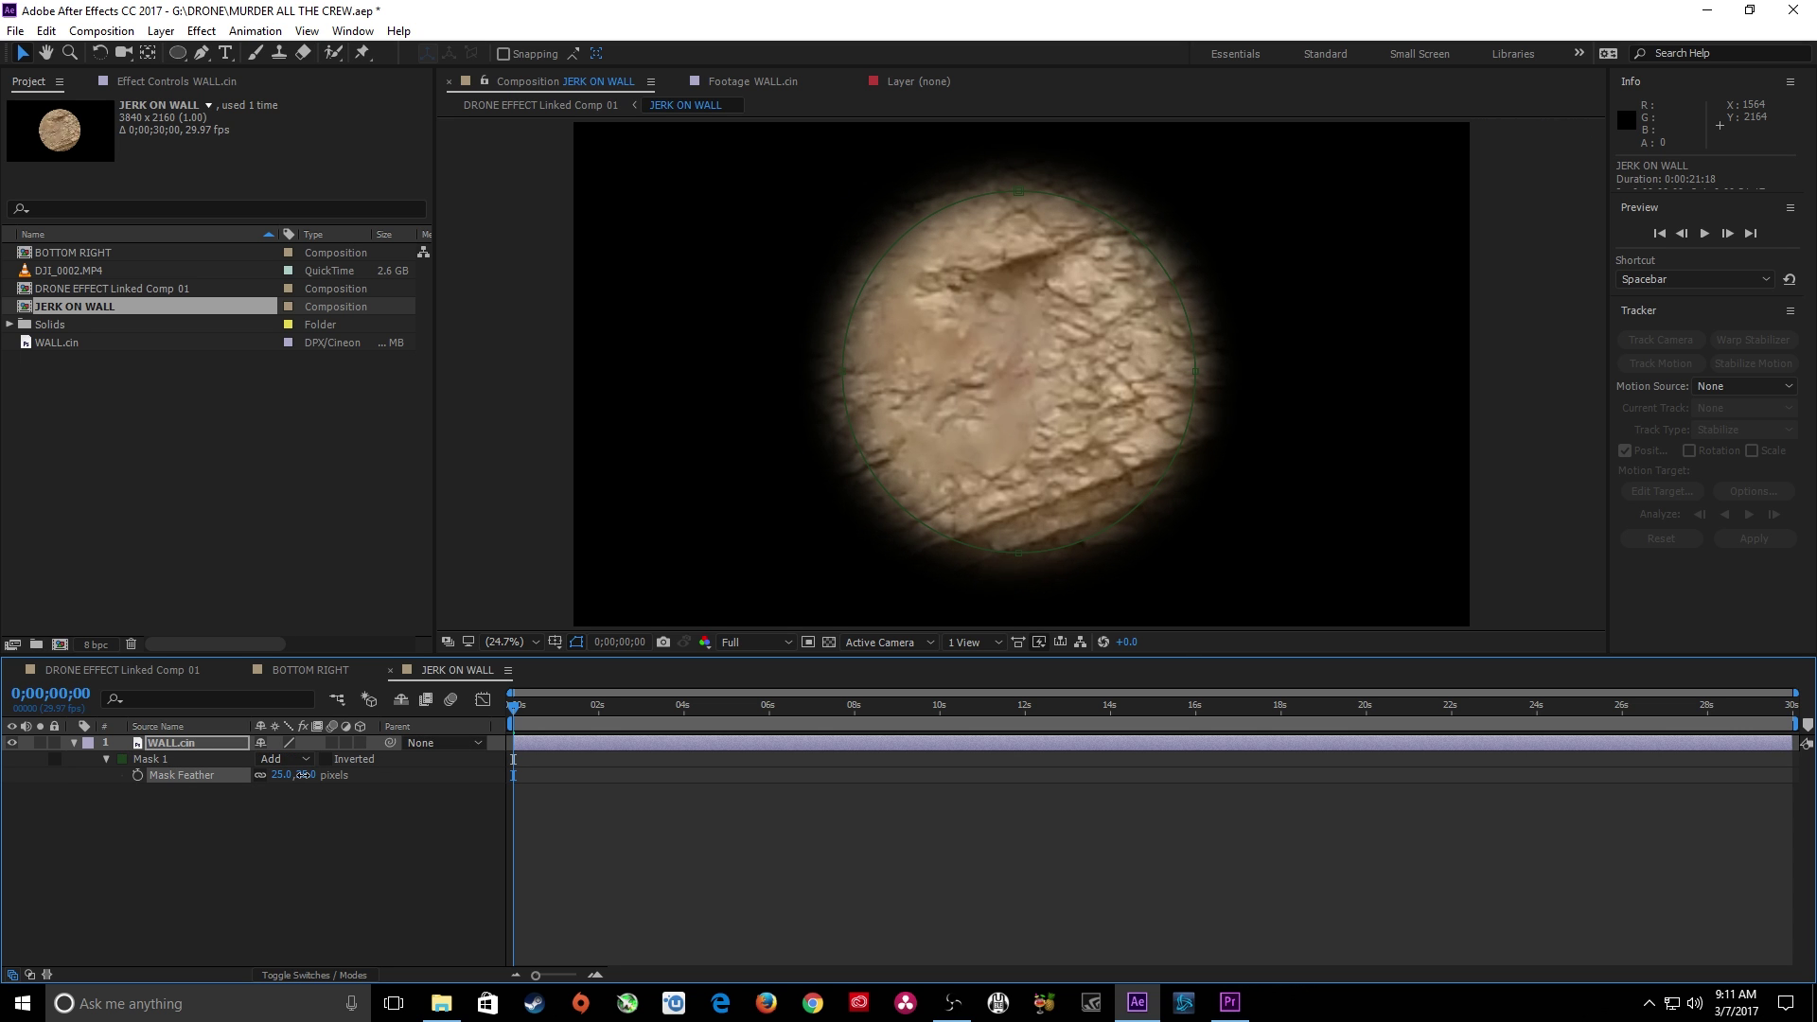
Play back DRONE EFFECT Linked Comp 01 to check the climber patch, and stop at 0:00:07:03
{"action": "left_click", "coordinate": [175, 674]}
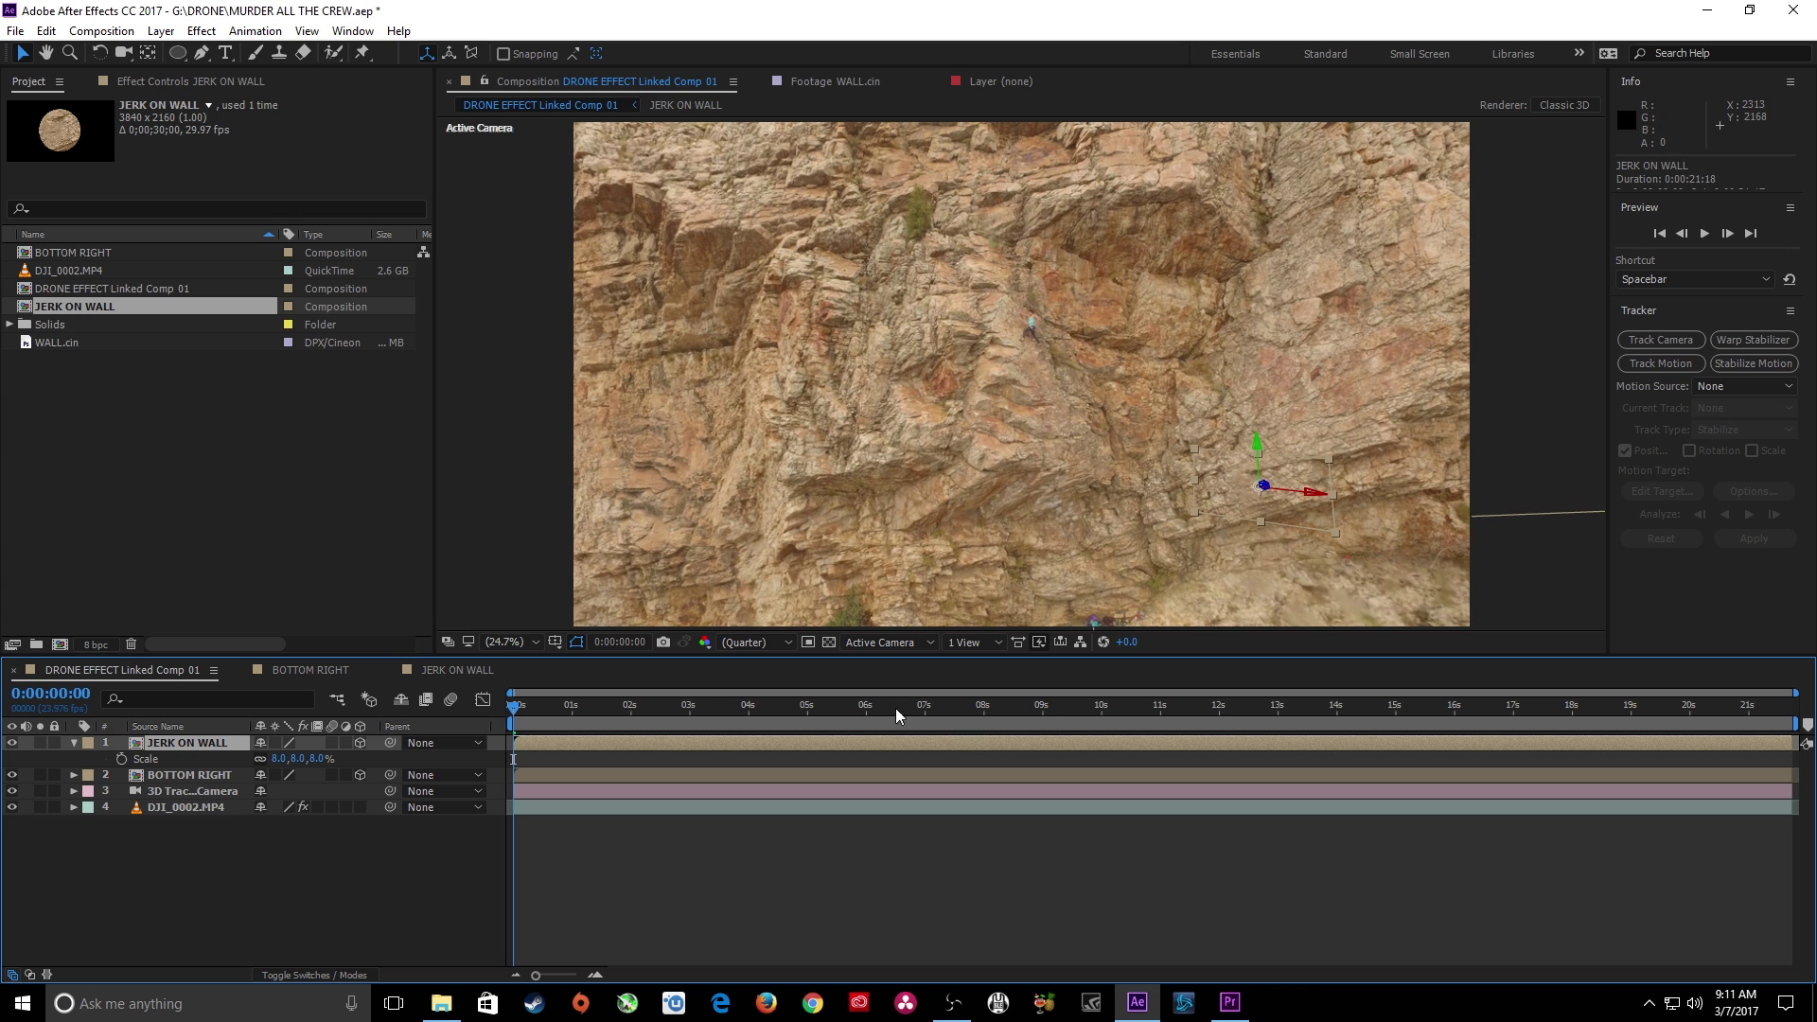
{"action": "left_click", "coordinate": [388, 863]}
{"action": "key", "text": "space"}
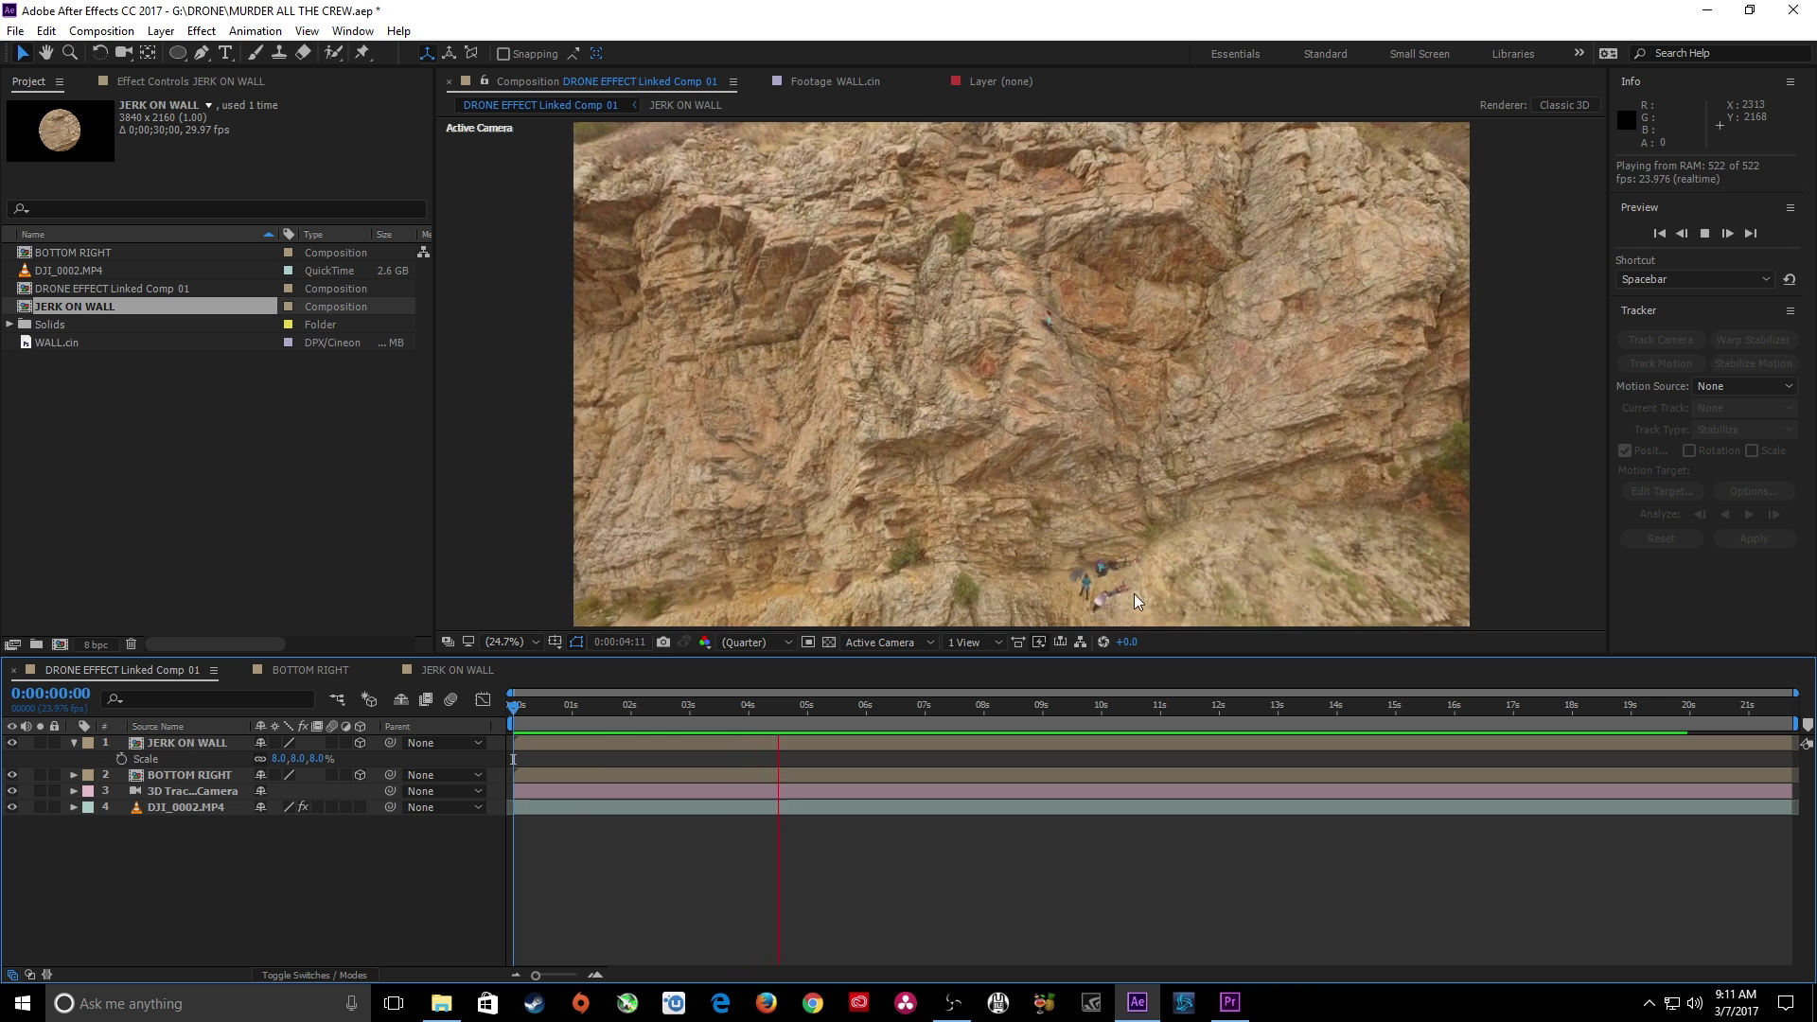
{"action": "left_click", "coordinate": [932, 707]}
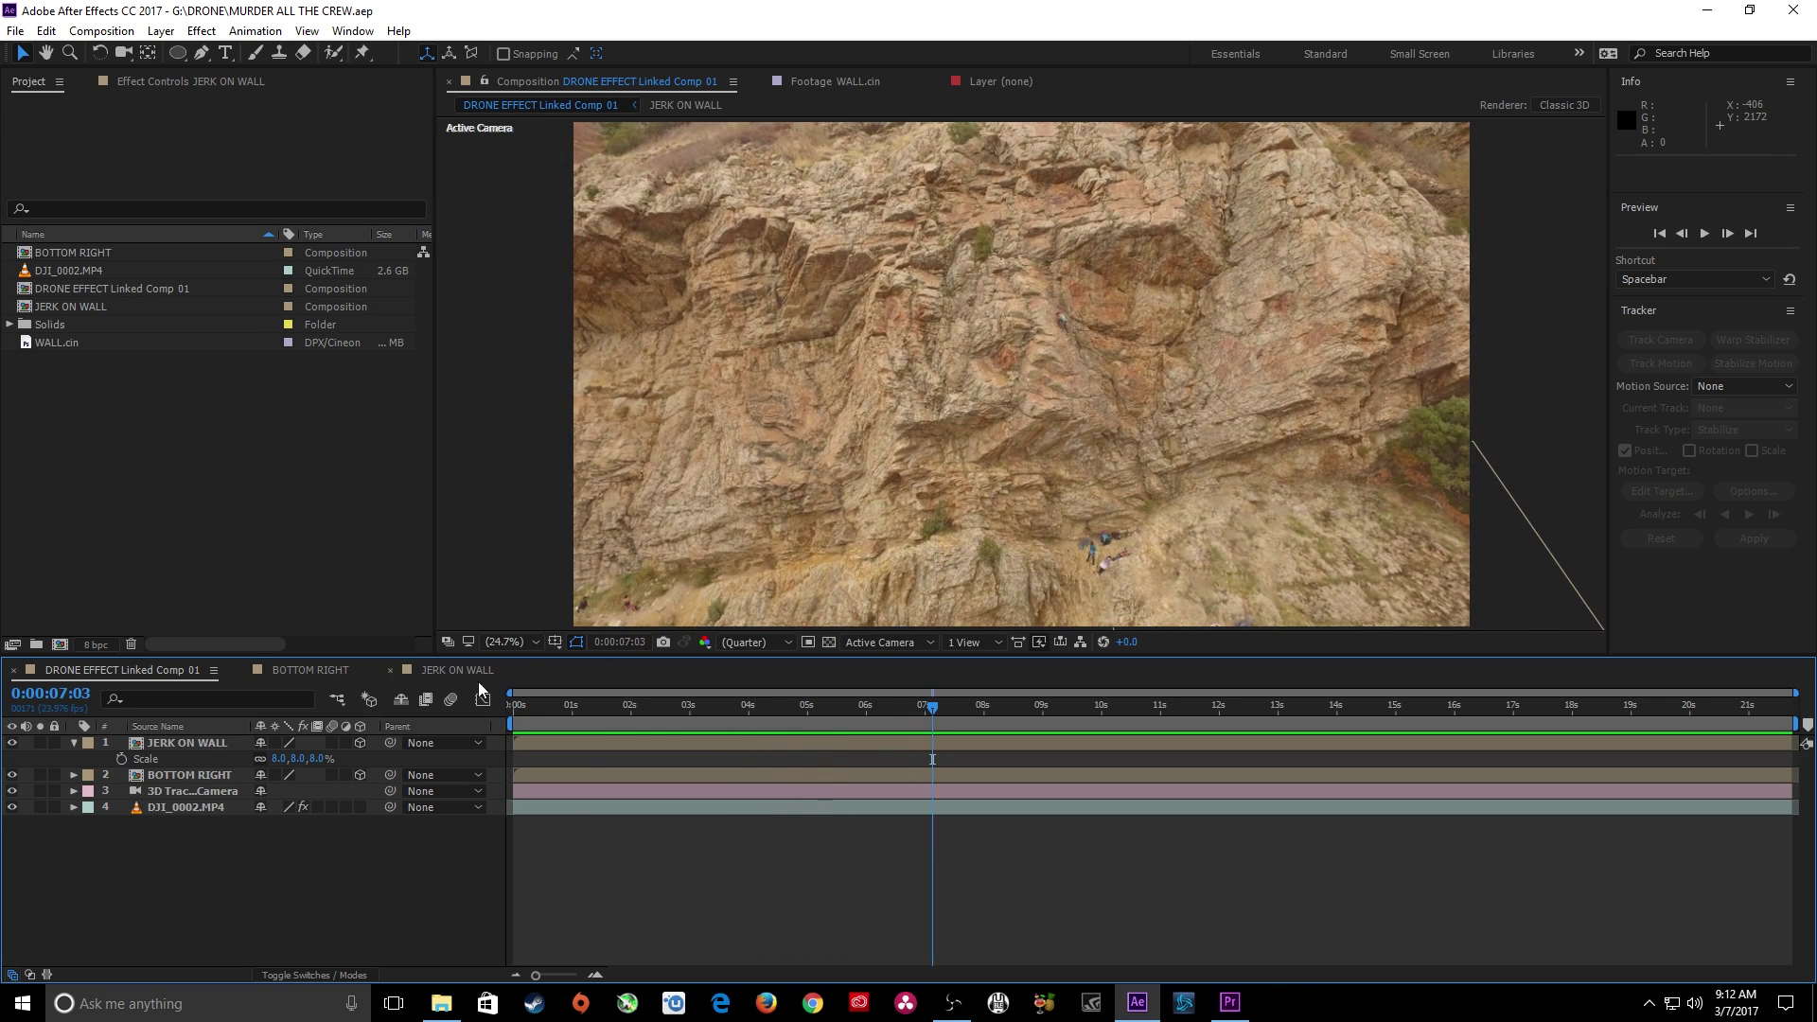
Create a new composition from WALL.cin and rename it BOTTOM LEFT
{"action": "left_click", "coordinate": [347, 561]}
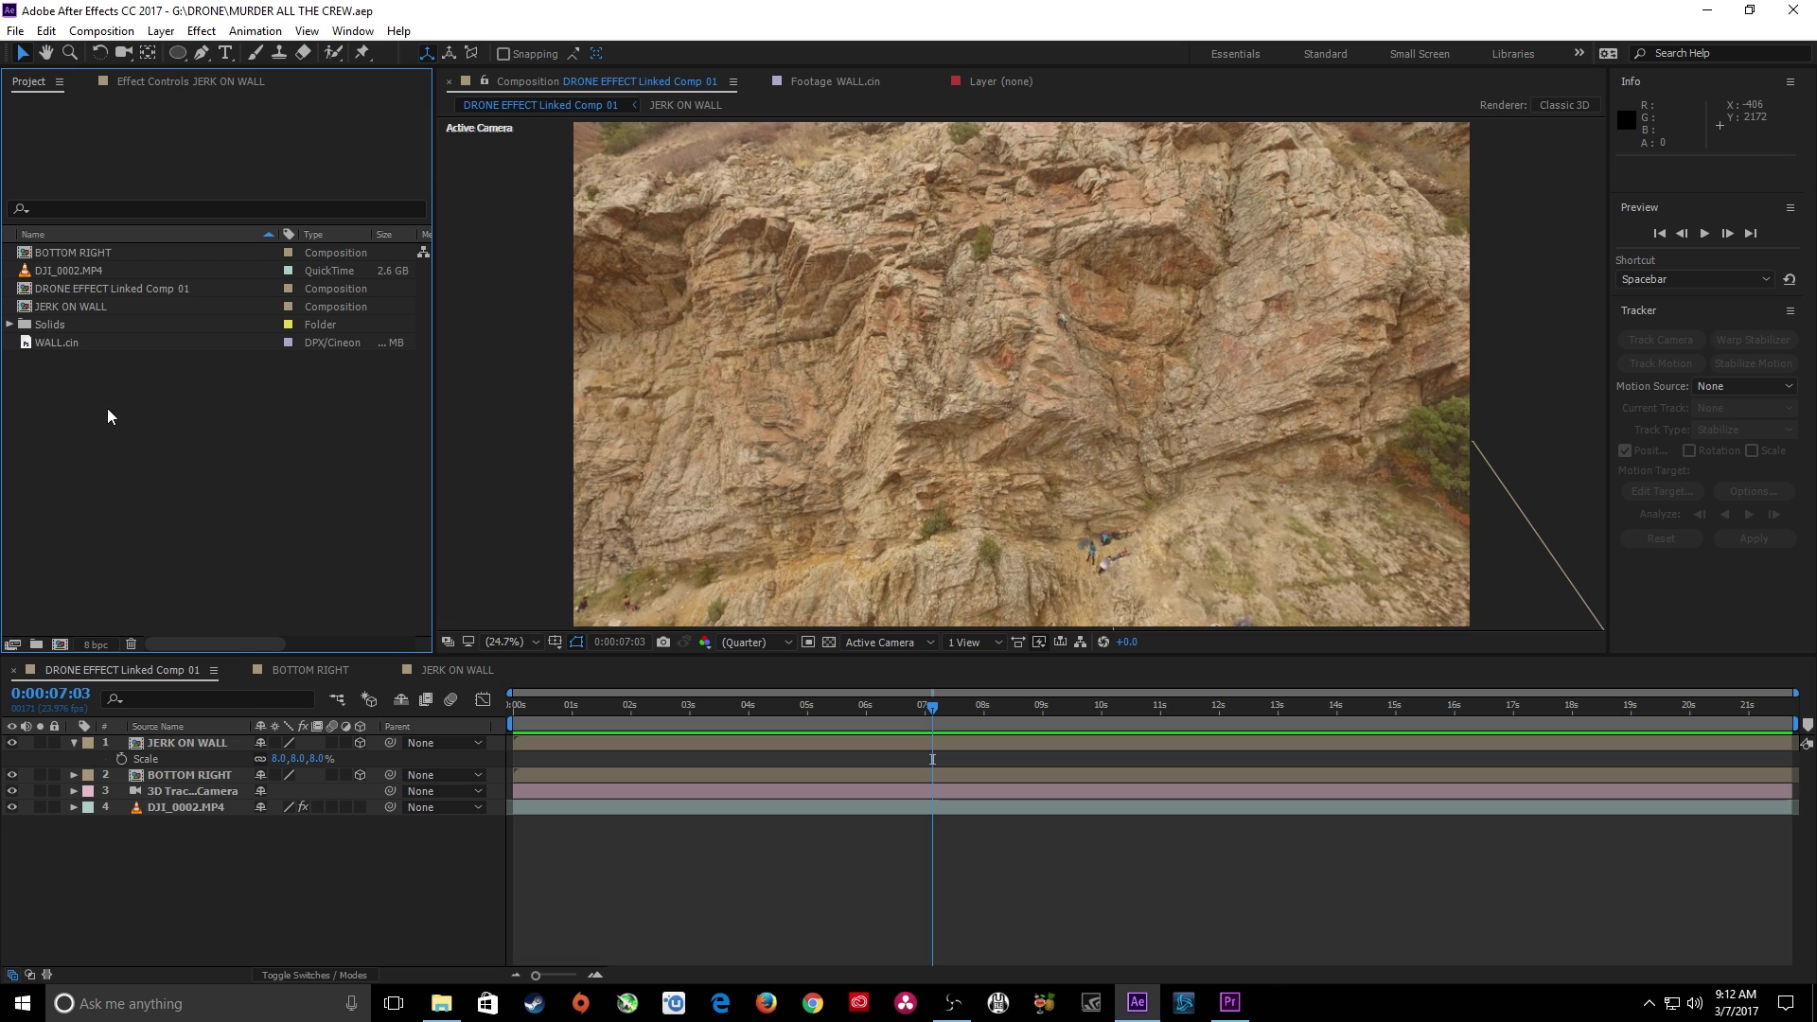
{"action": "left_click", "coordinate": [49, 344]}
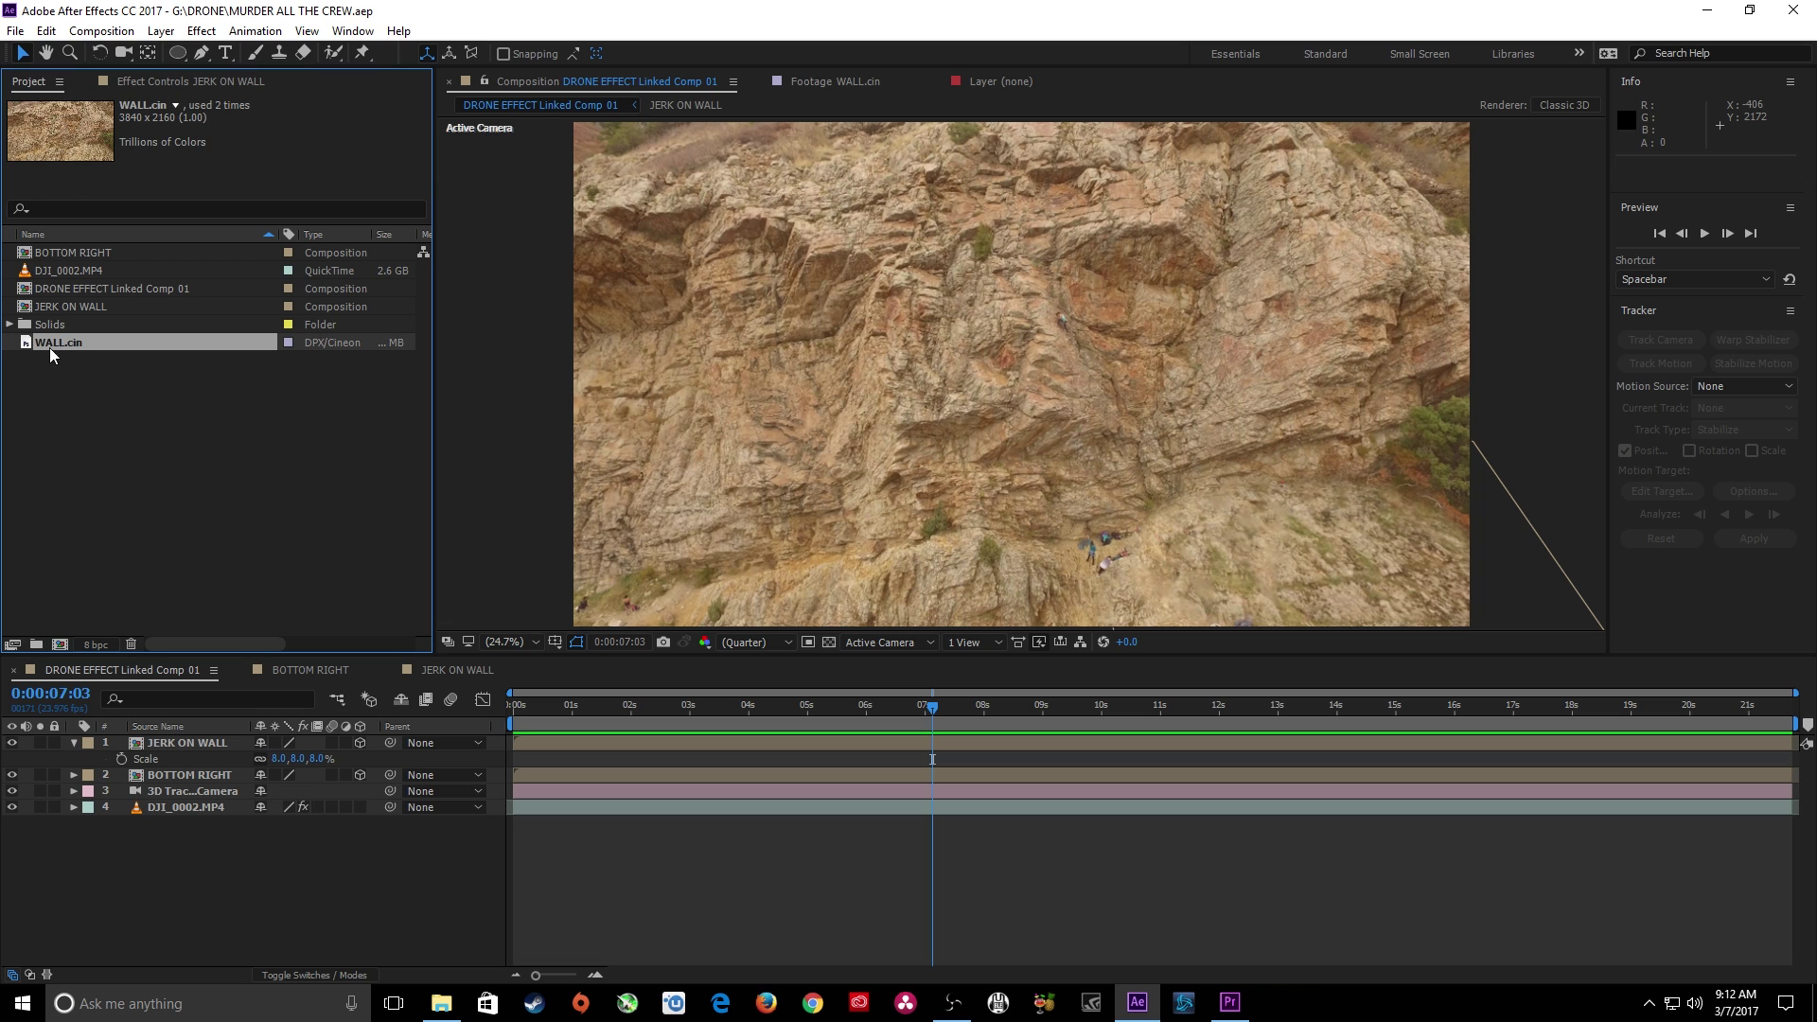
{"action": "left_click_drag", "start_coordinate": [49, 342], "coordinate": [60, 643]}
{"action": "key", "text": "Return"}
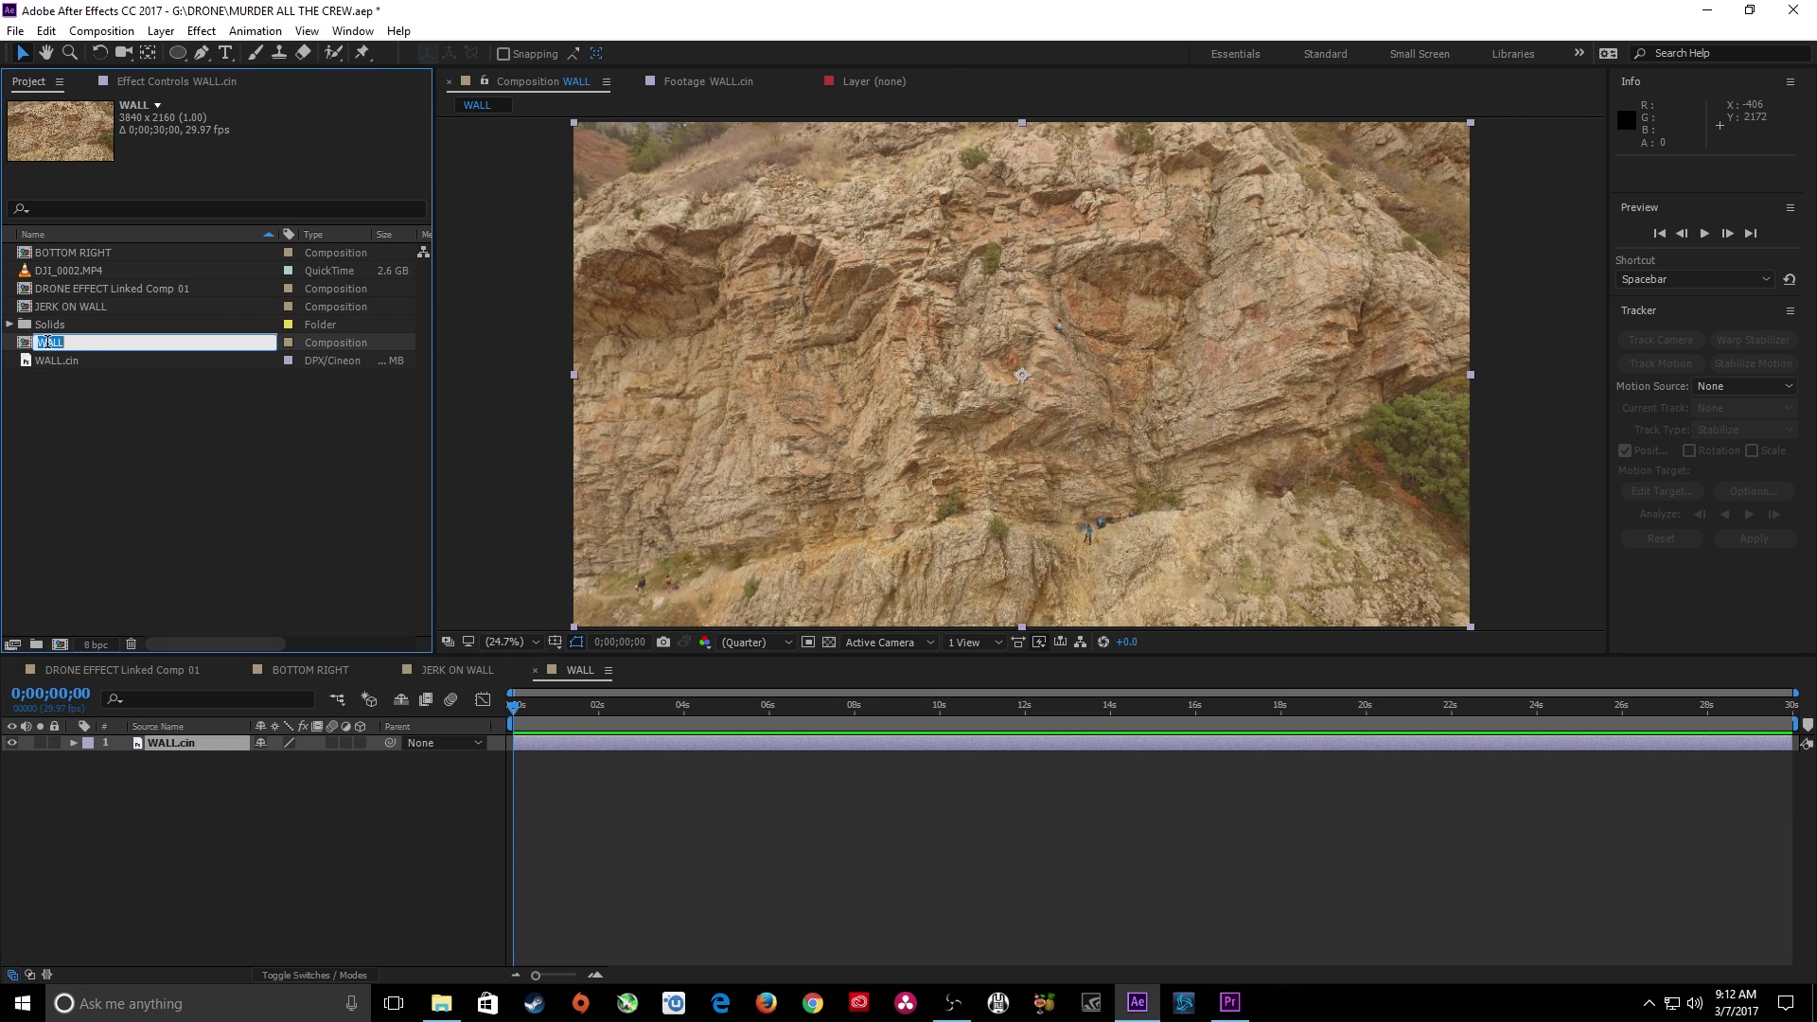
{"action": "type", "text": "BOTTOM LEFT"}
{"action": "key", "text": "Return"}
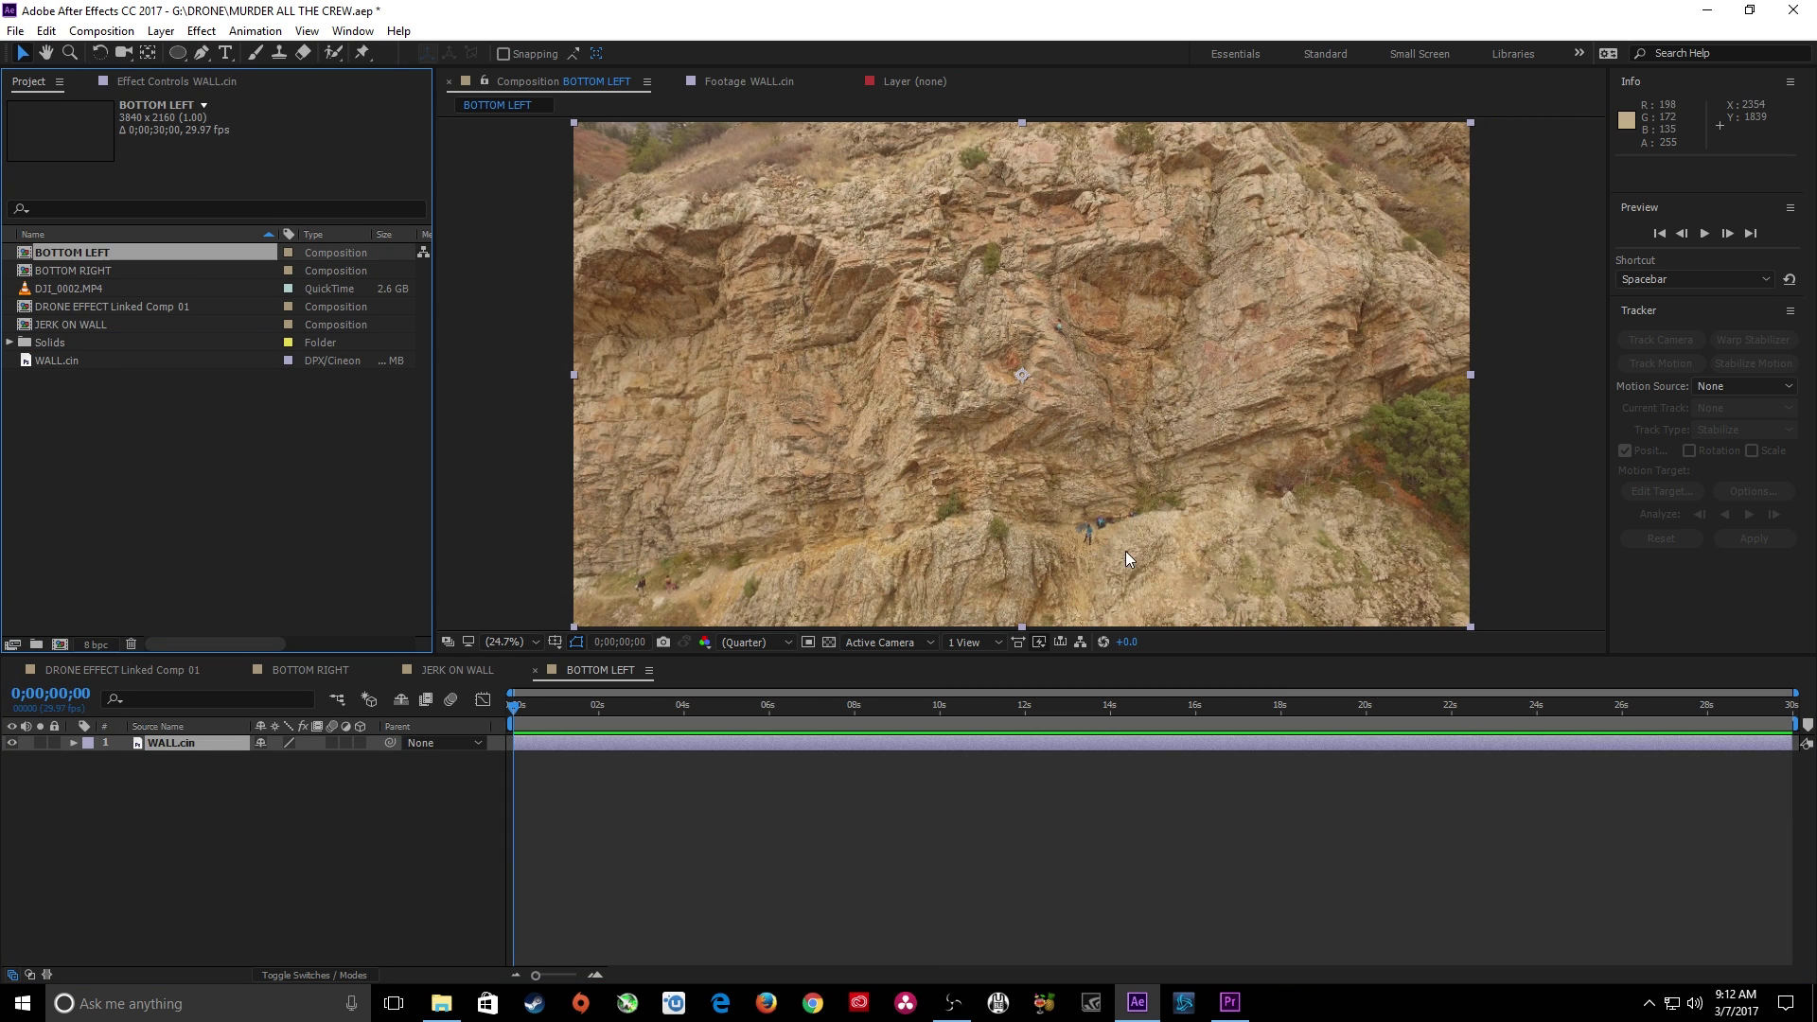
In BOTTOM LEFT, draw a closed Pen mask on WALL.cin around the clean rock just below and right of the standing crew member
{"action": "scroll", "coordinate": [1116, 550], "scroll_direction": "up", "scroll_amount": 6}
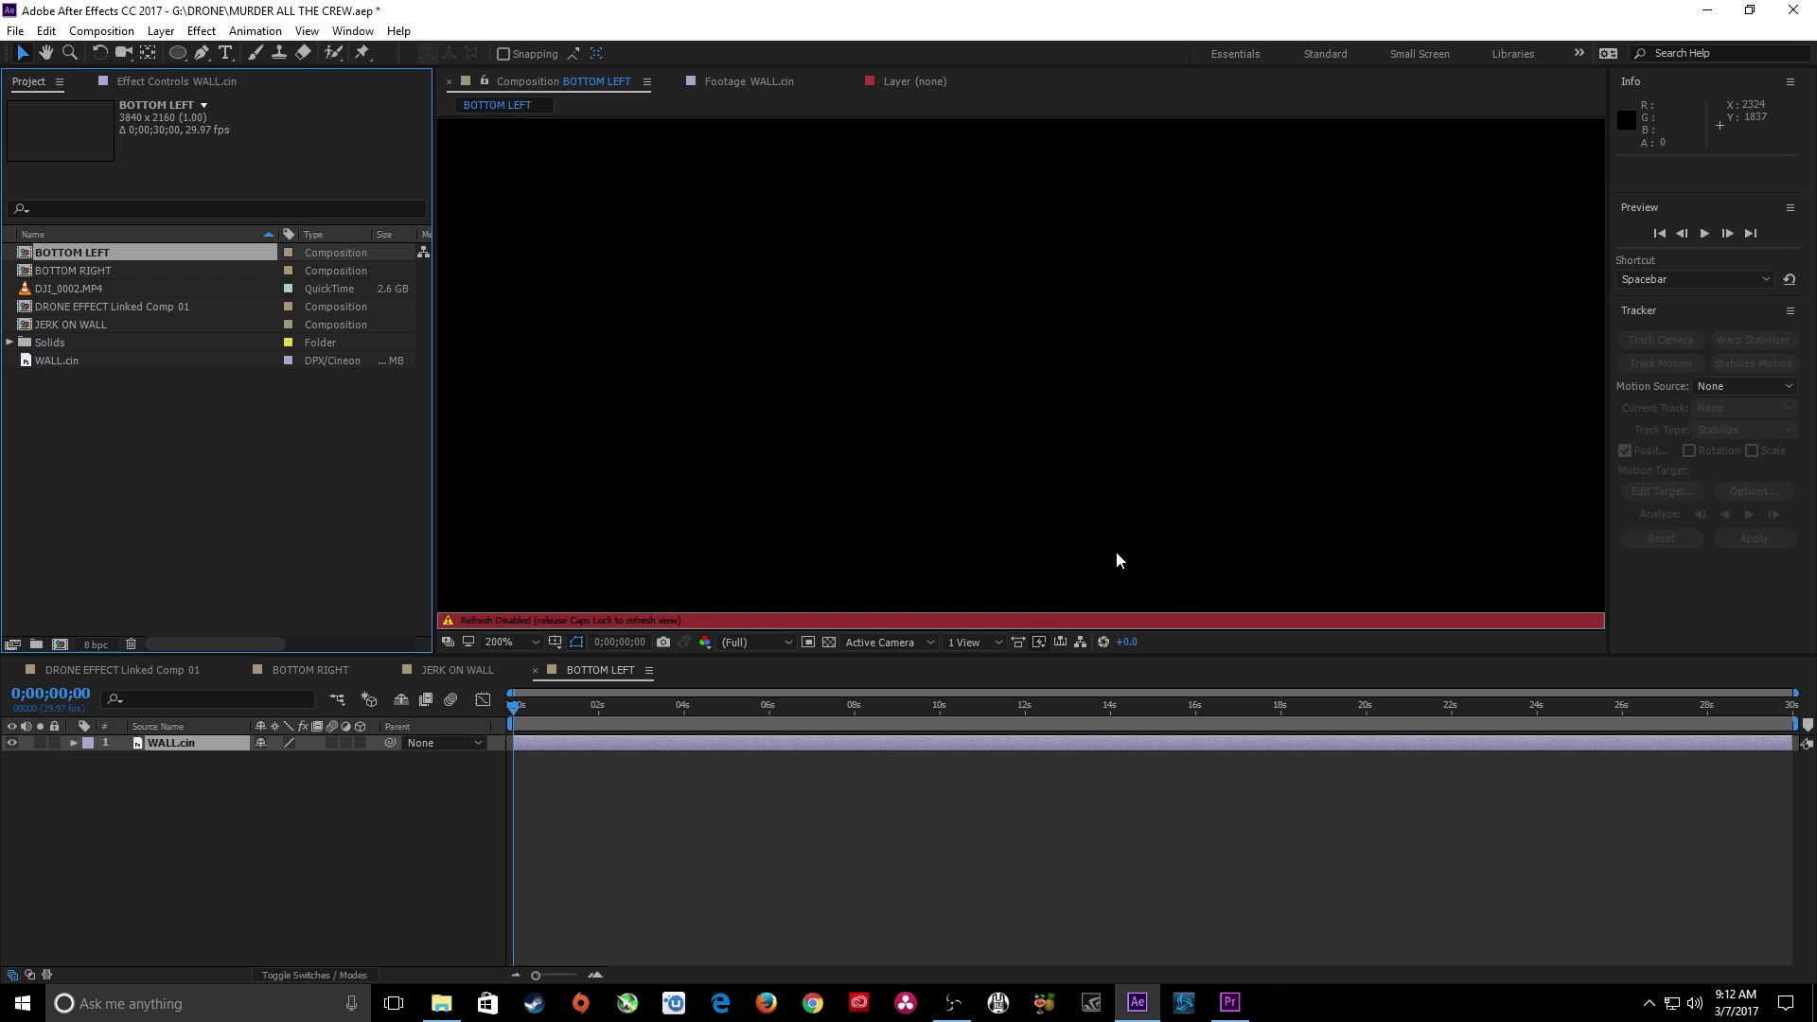
{"action": "scroll", "coordinate": [1080, 514], "scroll_direction": "down", "scroll_amount": 2}
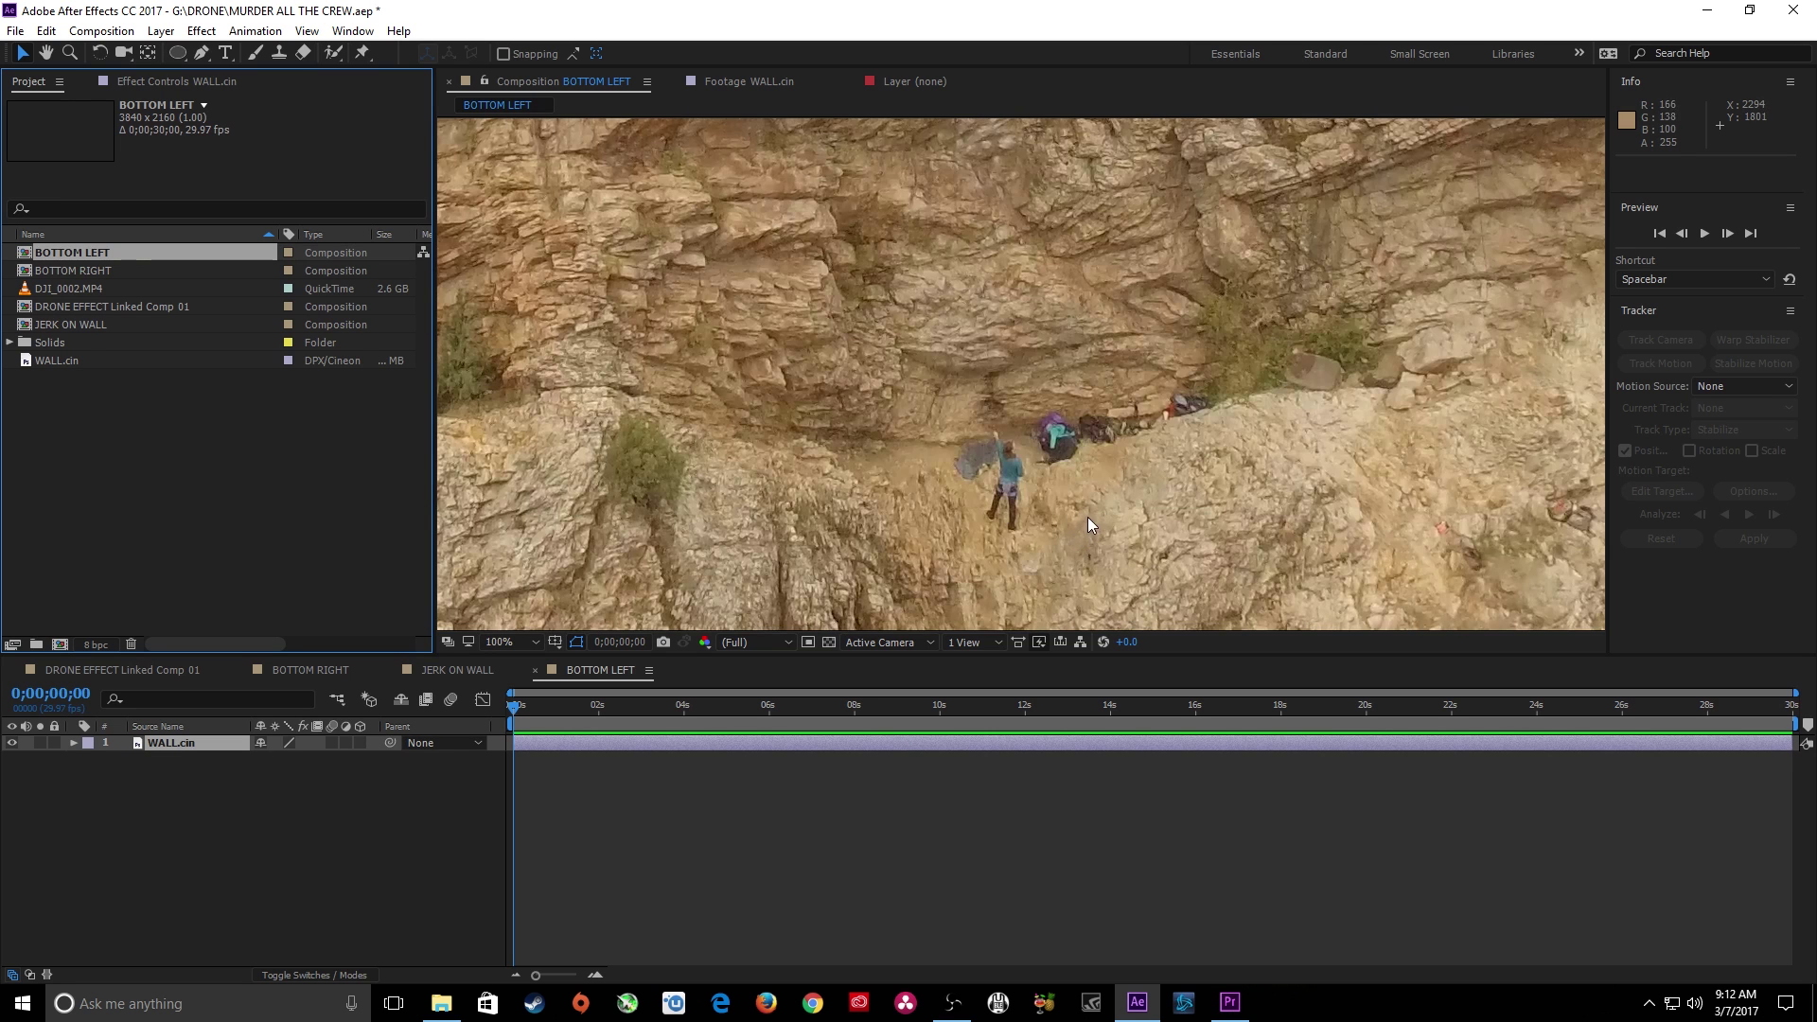
{"action": "key", "text": "h"}
{"action": "left_click_drag", "start_coordinate": [1084, 535], "coordinate": [984, 422]}
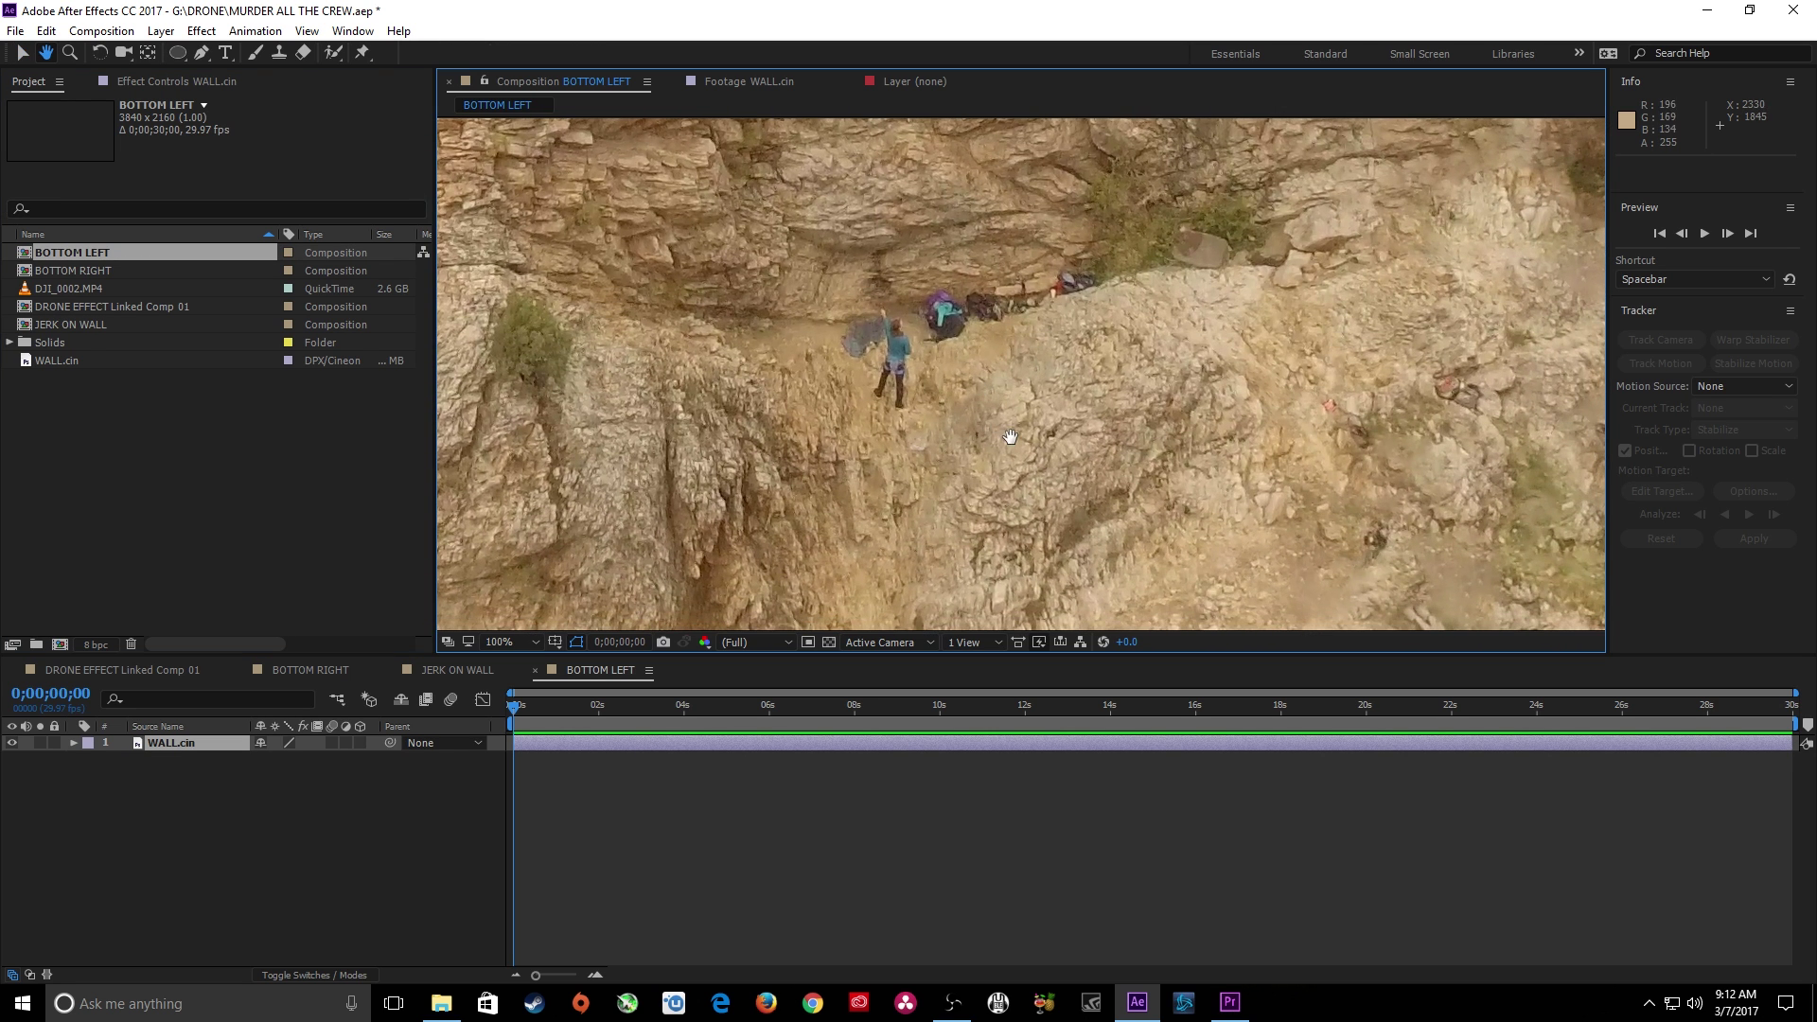
{"action": "left_click", "coordinate": [201, 53]}
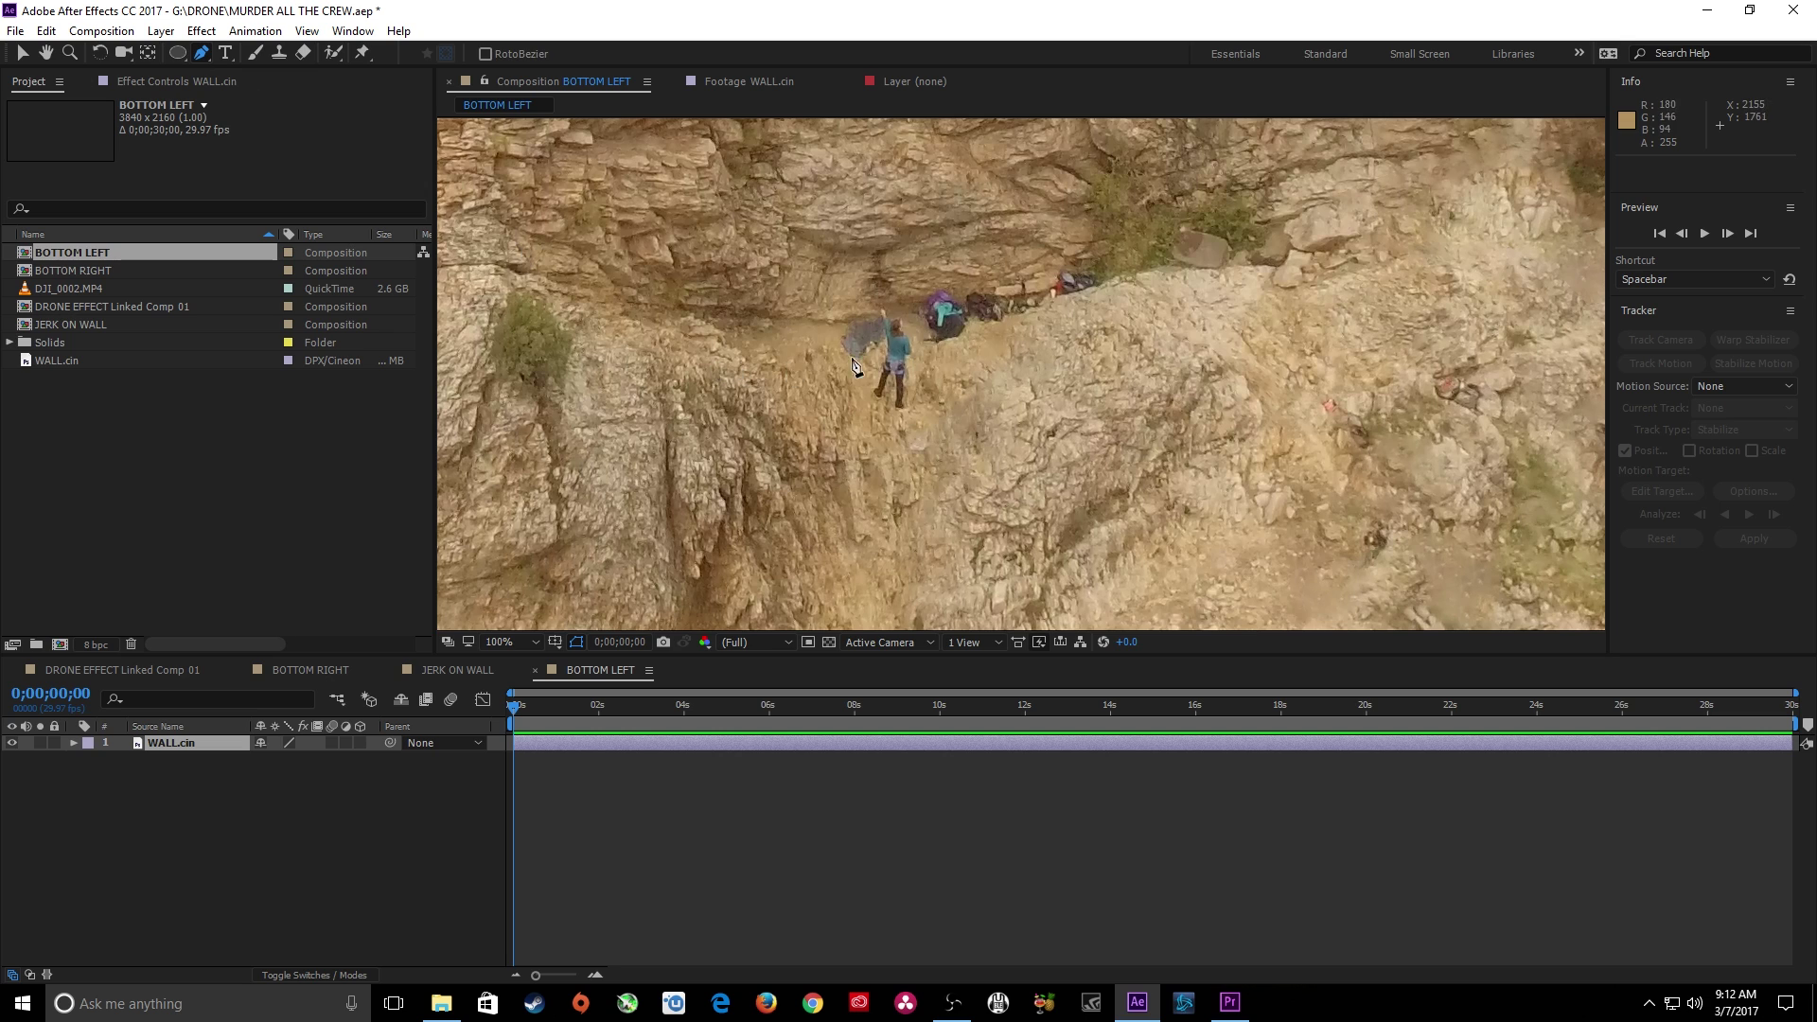
{"action": "left_click", "coordinate": [974, 340]}
{"action": "left_click", "coordinate": [941, 368]}
{"action": "left_click", "coordinate": [901, 422]}
{"action": "left_click", "coordinate": [852, 425]}
{"action": "left_click", "coordinate": [847, 444]}
{"action": "left_click", "coordinate": [842, 463]}
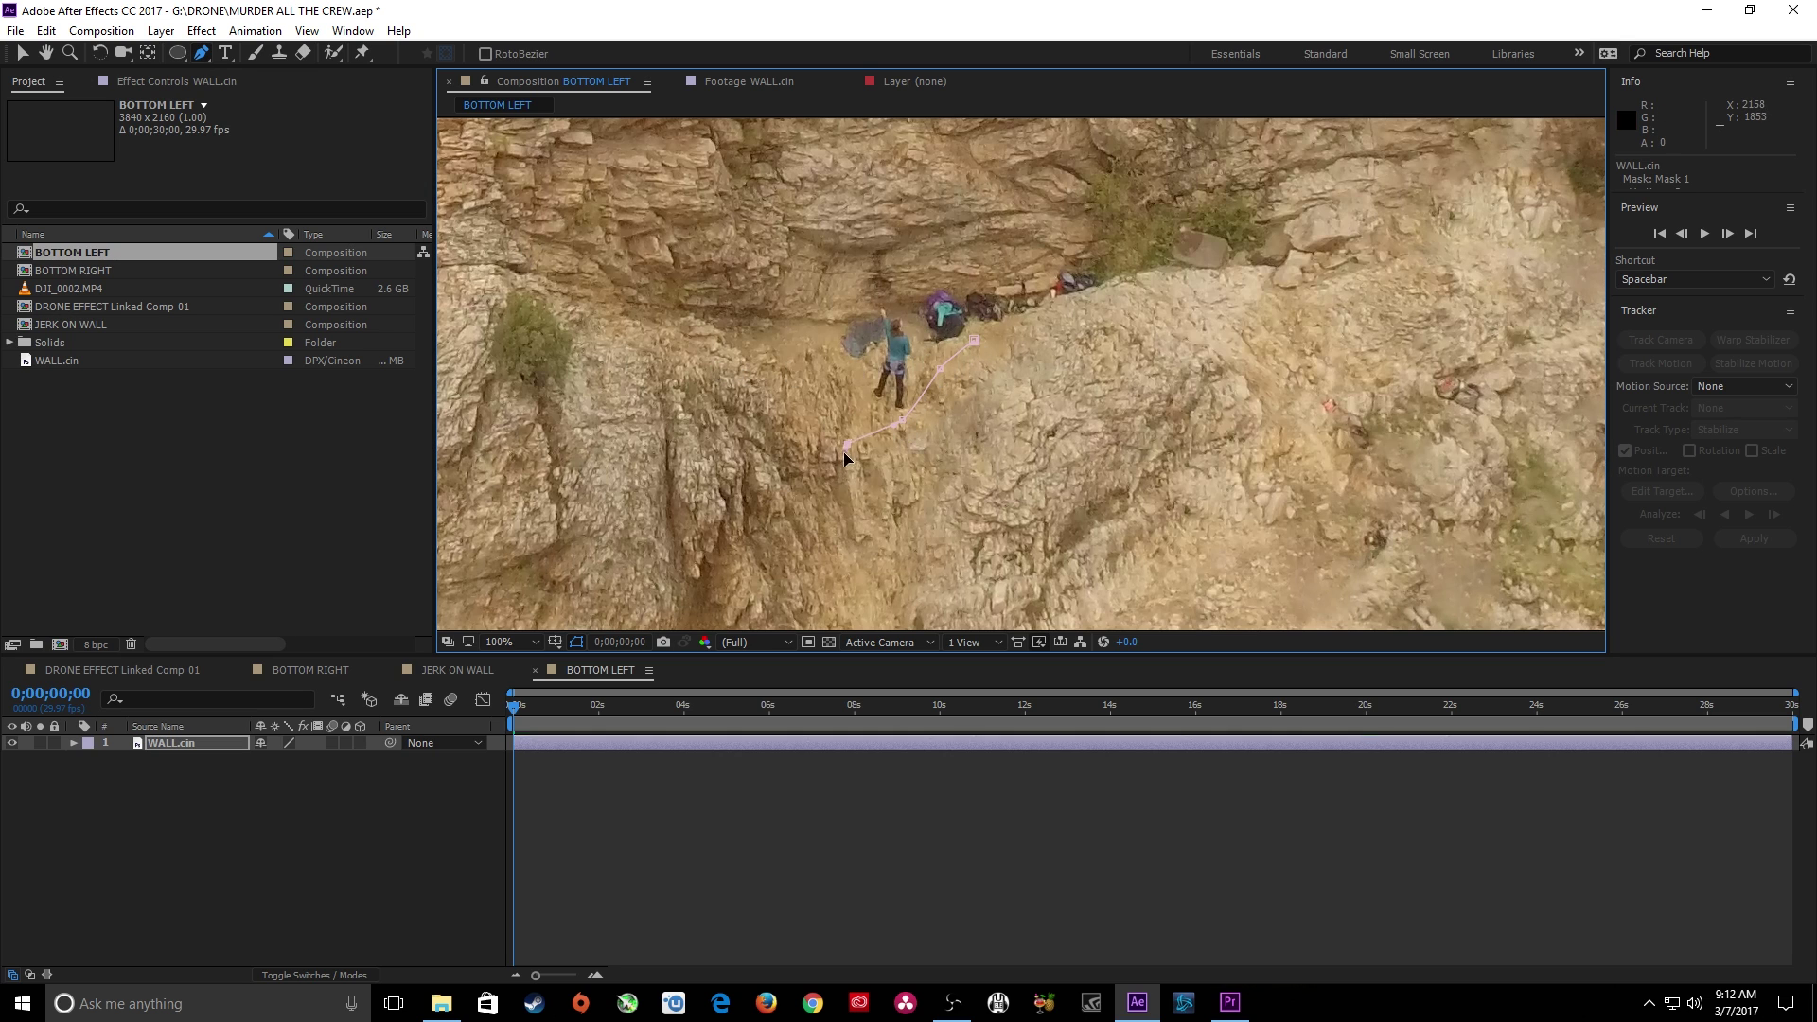
{"action": "left_click", "coordinate": [915, 561]}
{"action": "left_click_drag", "start_coordinate": [1084, 492], "coordinate": [1110, 460]}
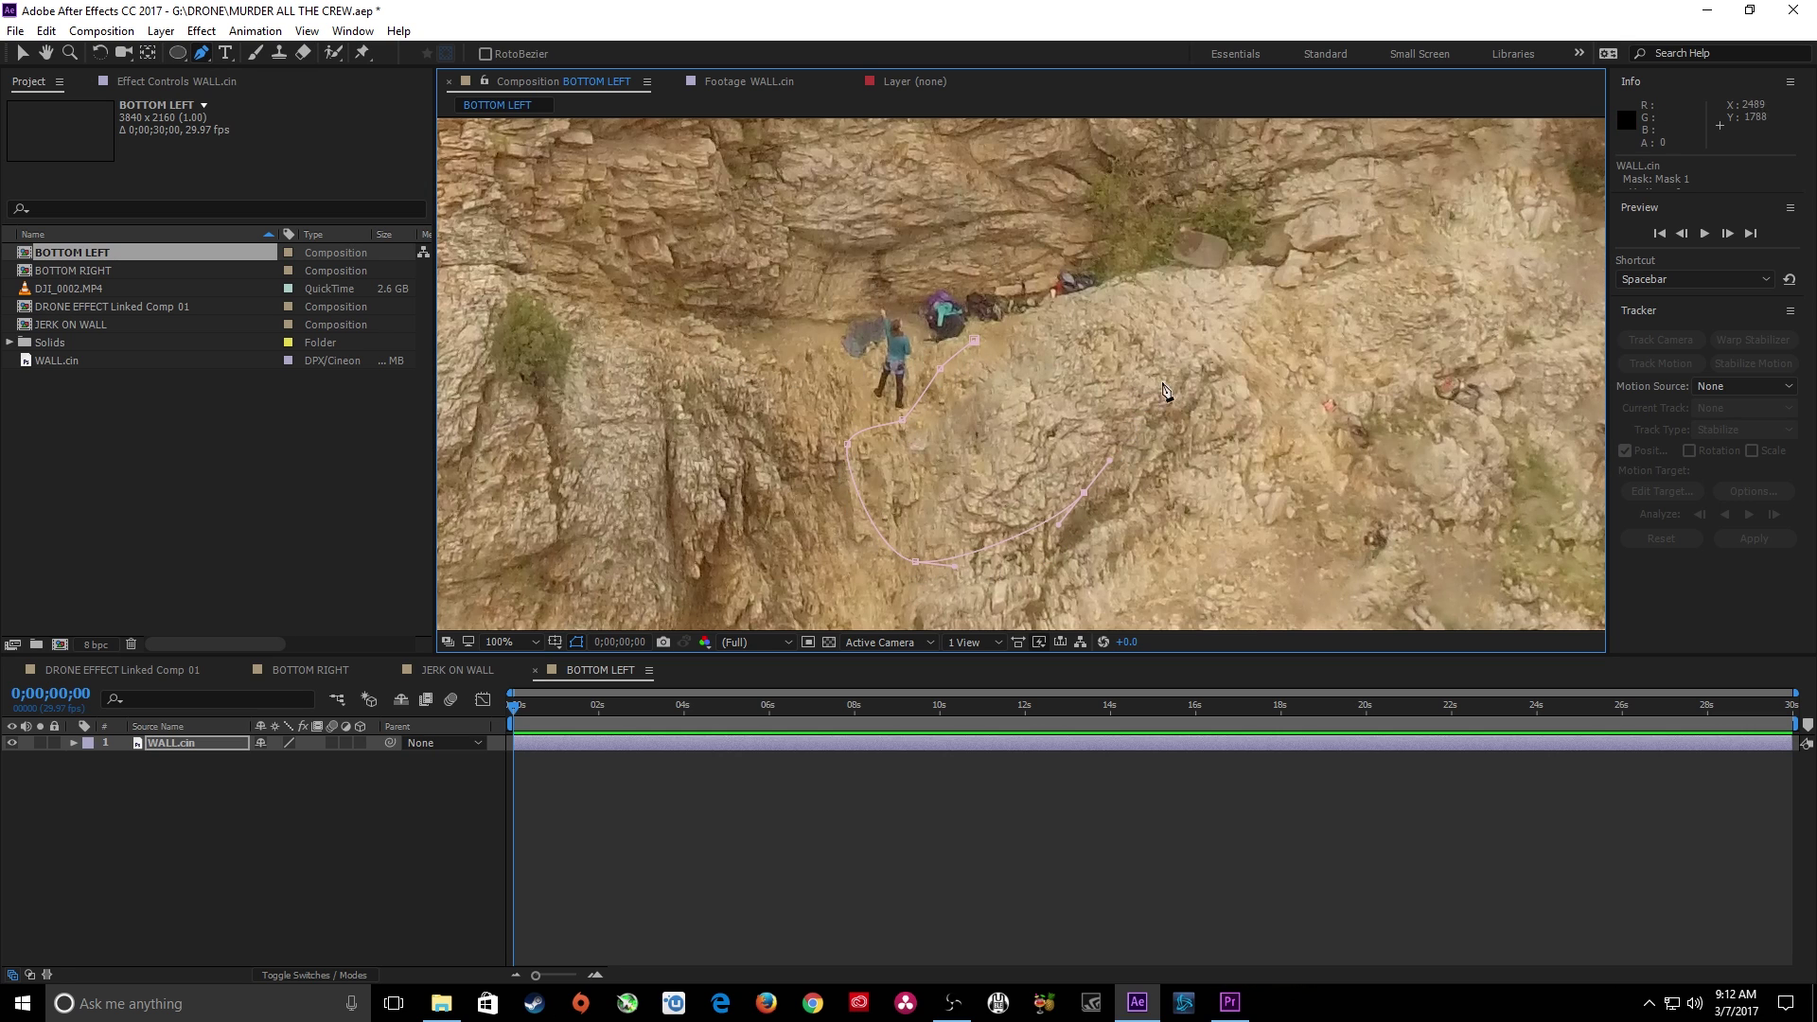
{"action": "left_click_drag", "start_coordinate": [1166, 375], "coordinate": [1158, 352]}
{"action": "left_click", "coordinate": [1045, 310]}
{"action": "left_click", "coordinate": [973, 339]}
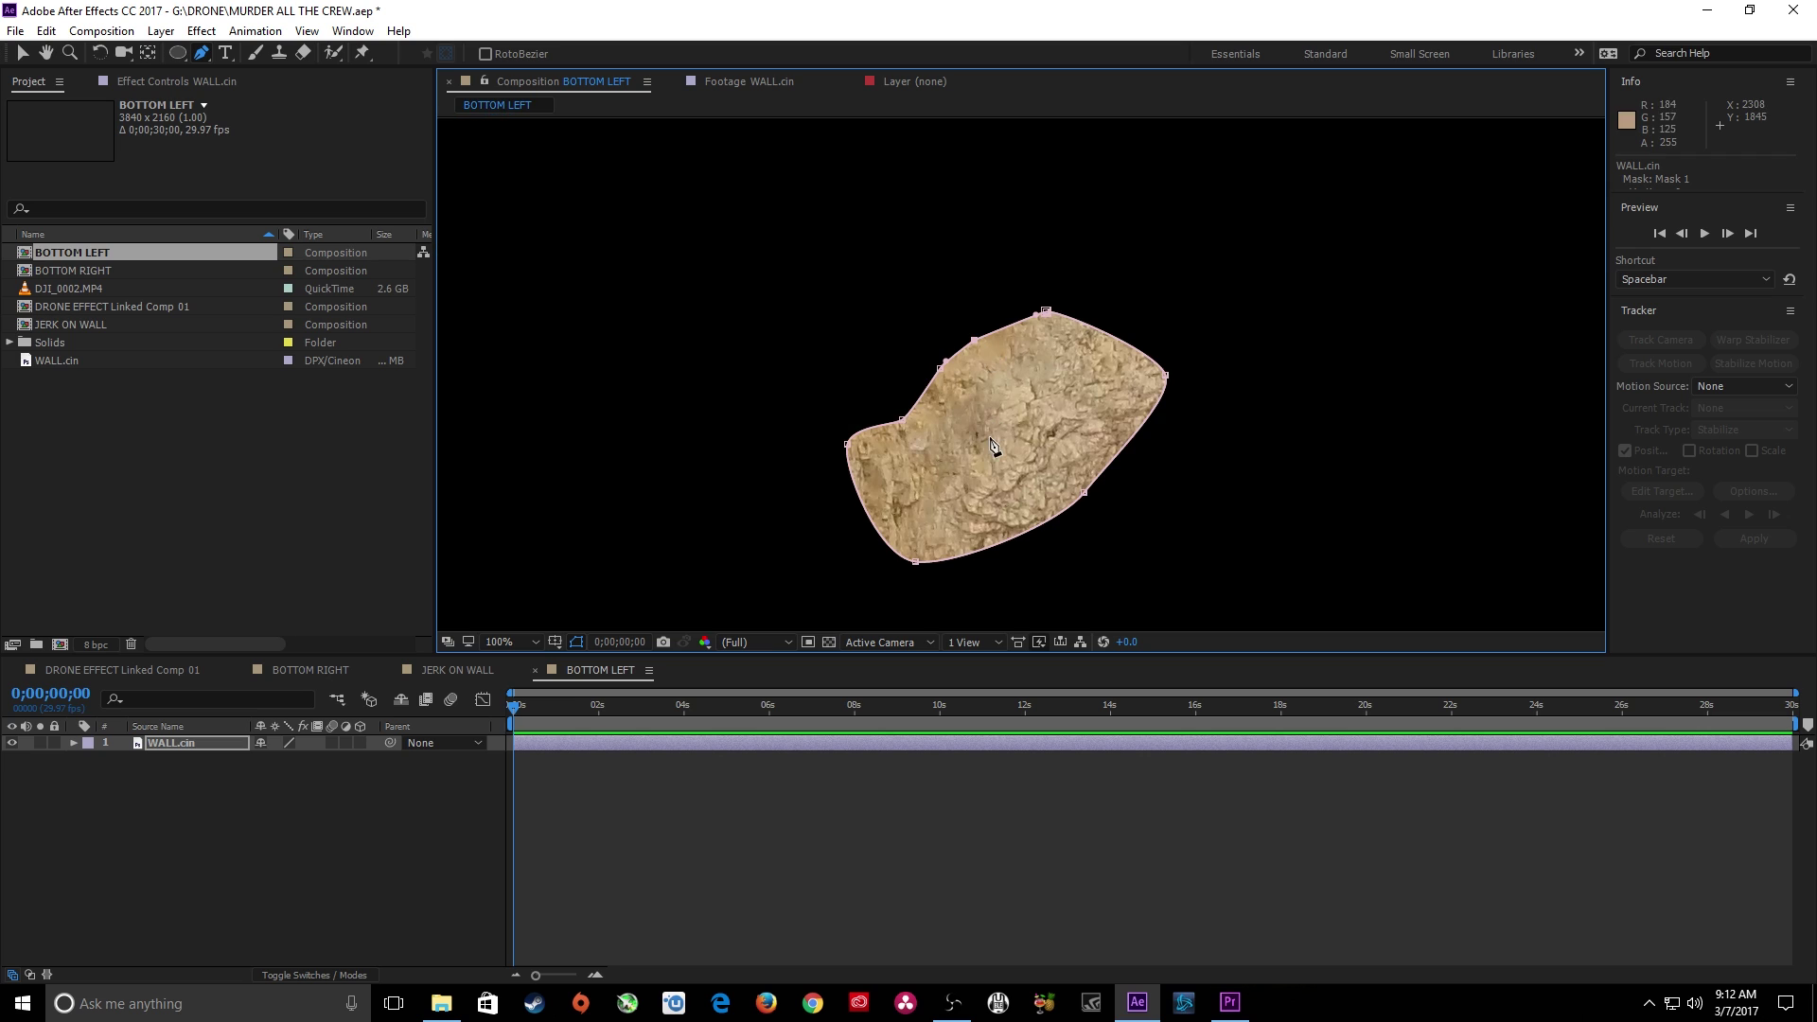
Place the WALL.cin layer's anchor point on the masked rock and move the patch near the frame's middle, at position 1859.2, 1043.5
{"action": "key", "text": "shift+slash"}
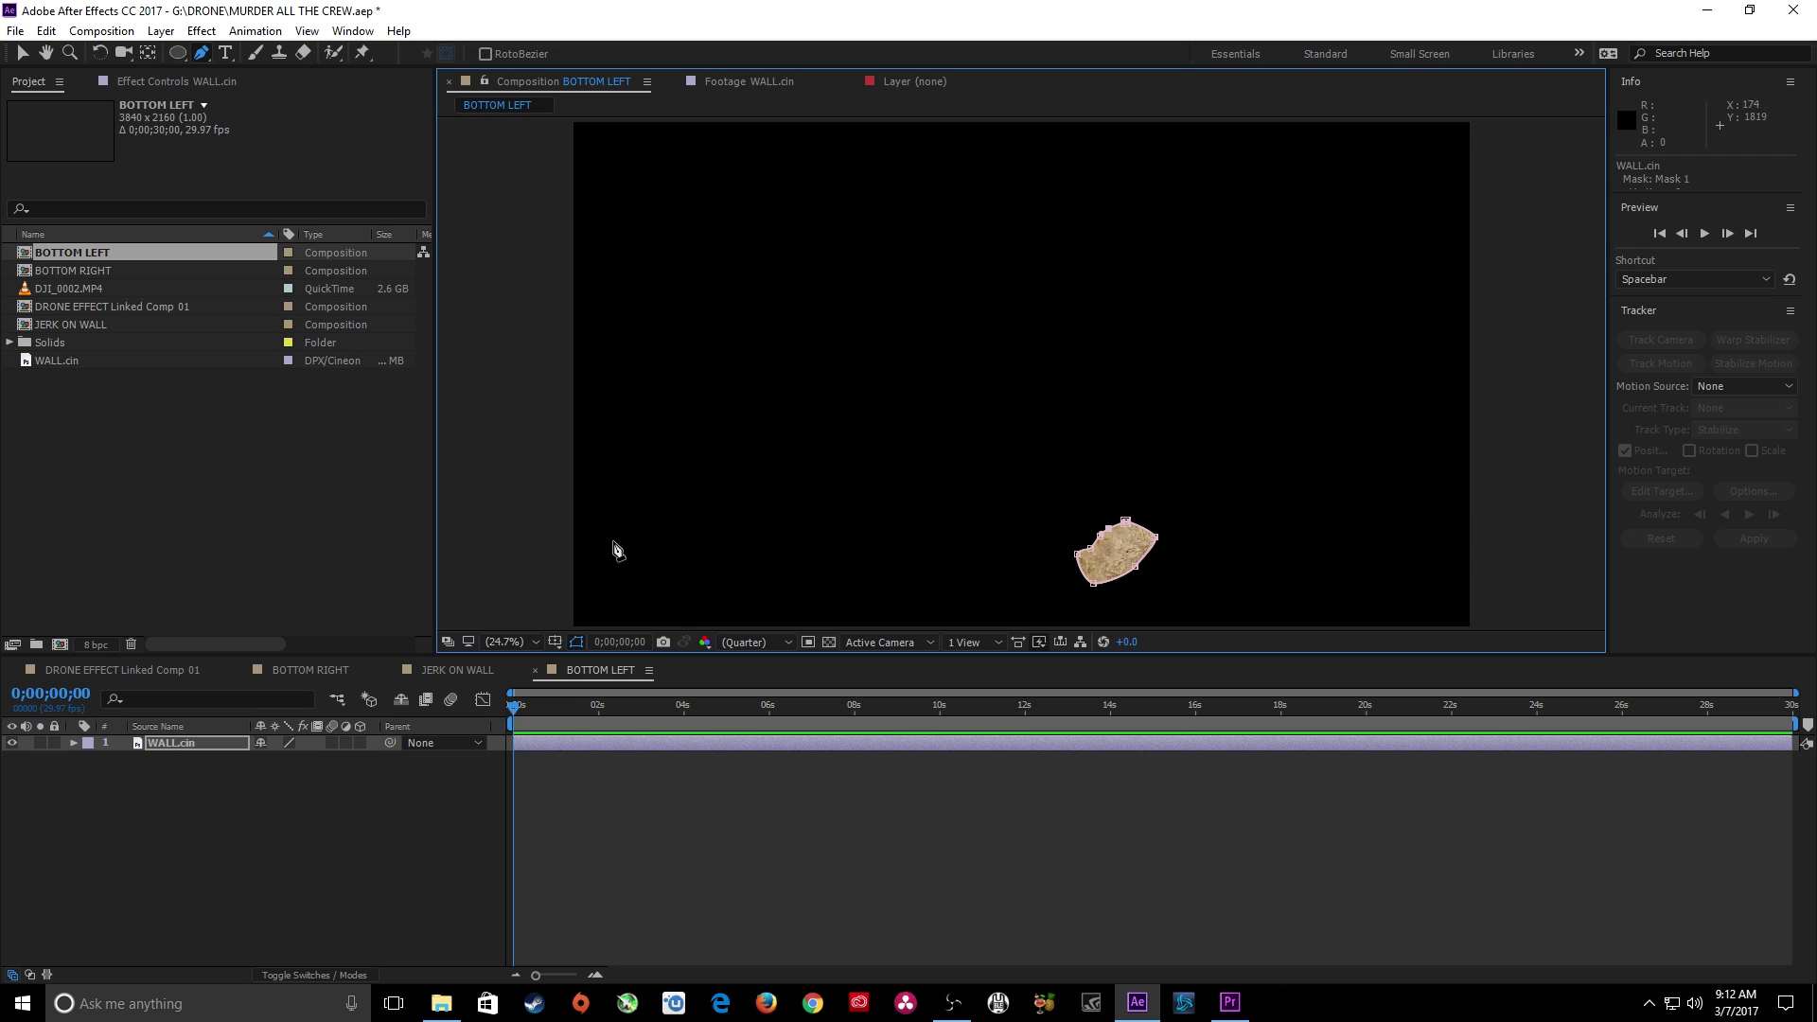
{"action": "left_click", "coordinate": [179, 831]}
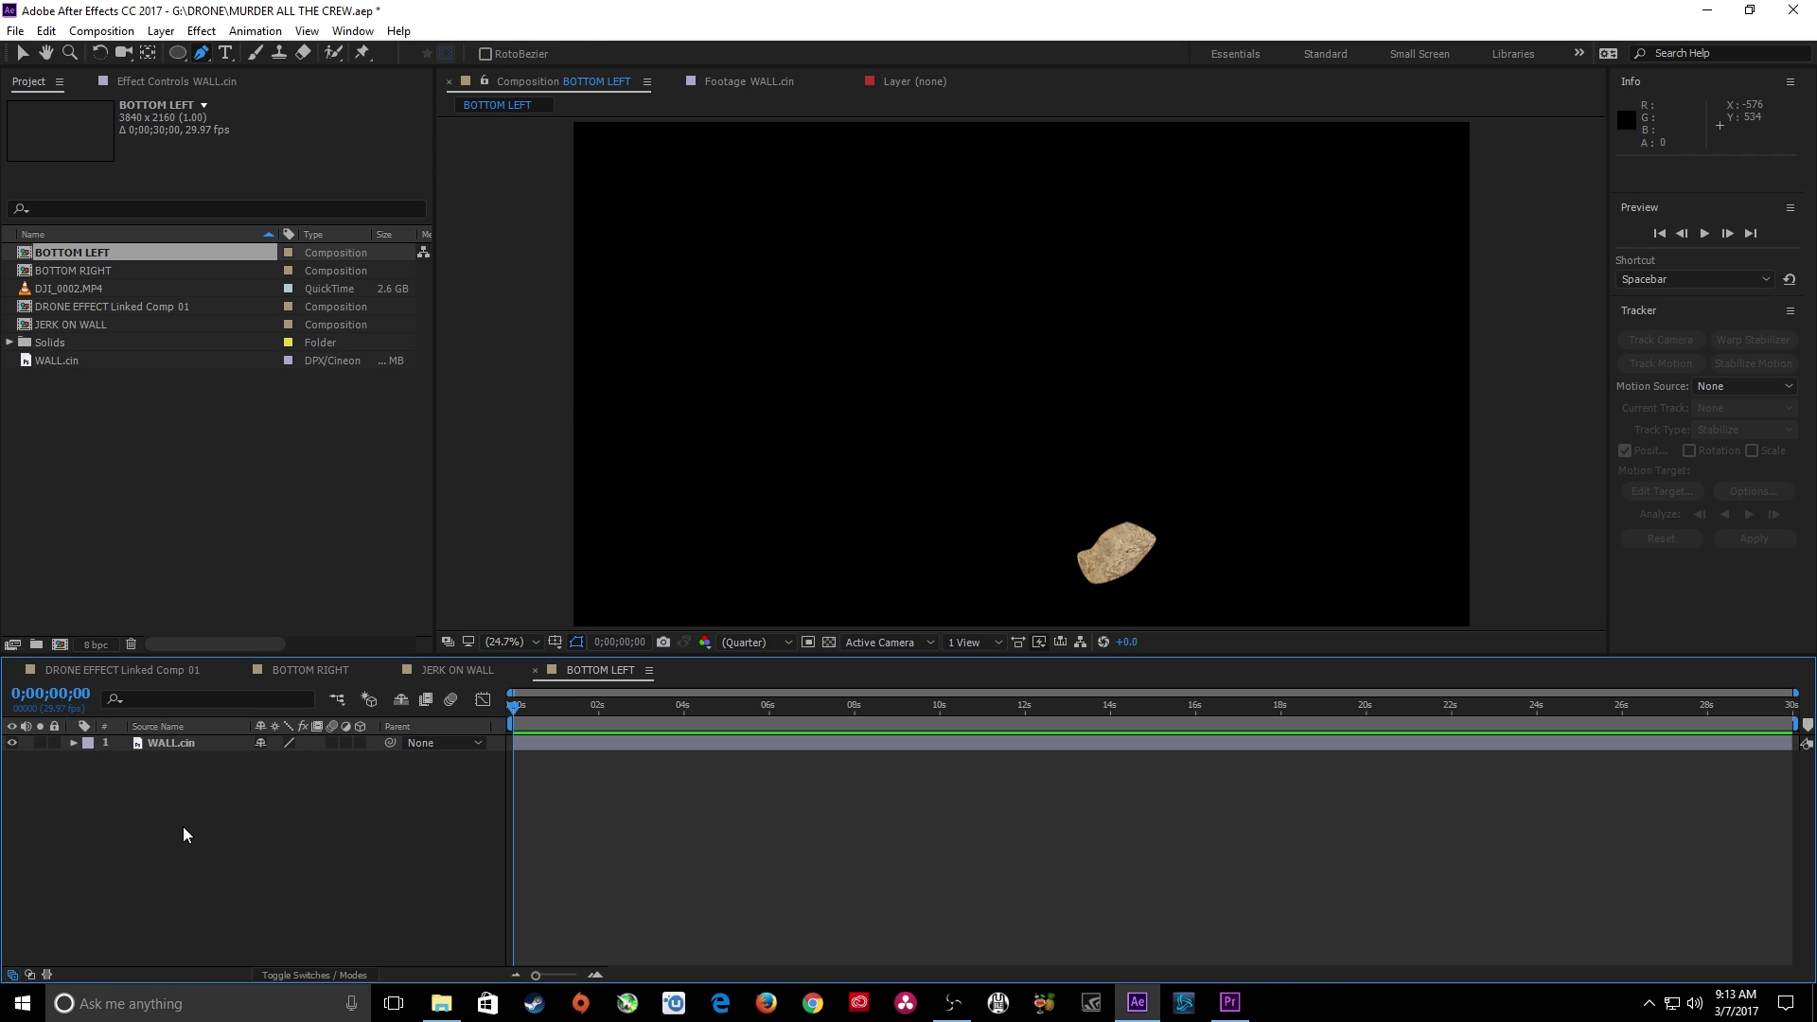
{"action": "left_click", "coordinate": [145, 55]}
{"action": "left_click", "coordinate": [183, 743]}
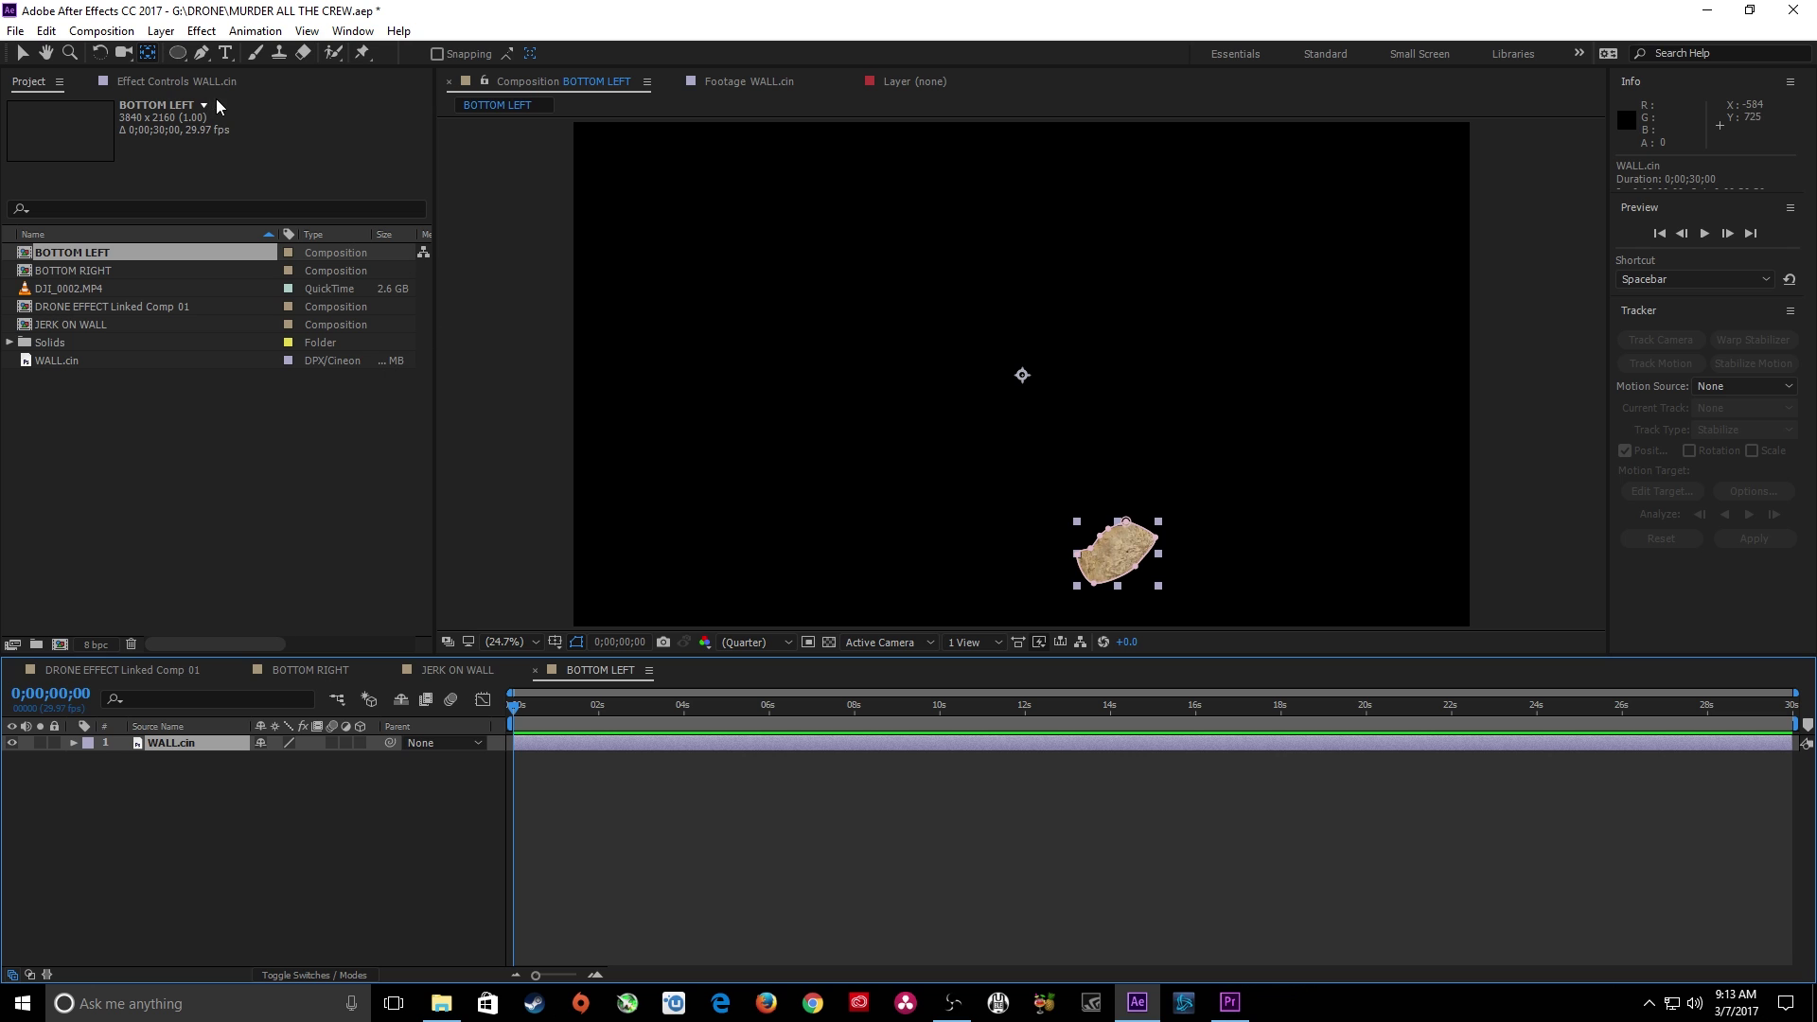
{"action": "mouse_move", "coordinate": [1022, 374]}
{"action": "left_mouse_down"}
{"action": "mouse_move", "coordinate": [1119, 560]}
{"action": "mouse_move", "coordinate": [1016, 349]}
{"action": "left_mouse_up"}
{"action": "key", "text": "v"}
Scale WALL.cin up until the rock patch fills most of the frame's height, and set its mask feather to 15 pixels
{"action": "key", "text": "s"}
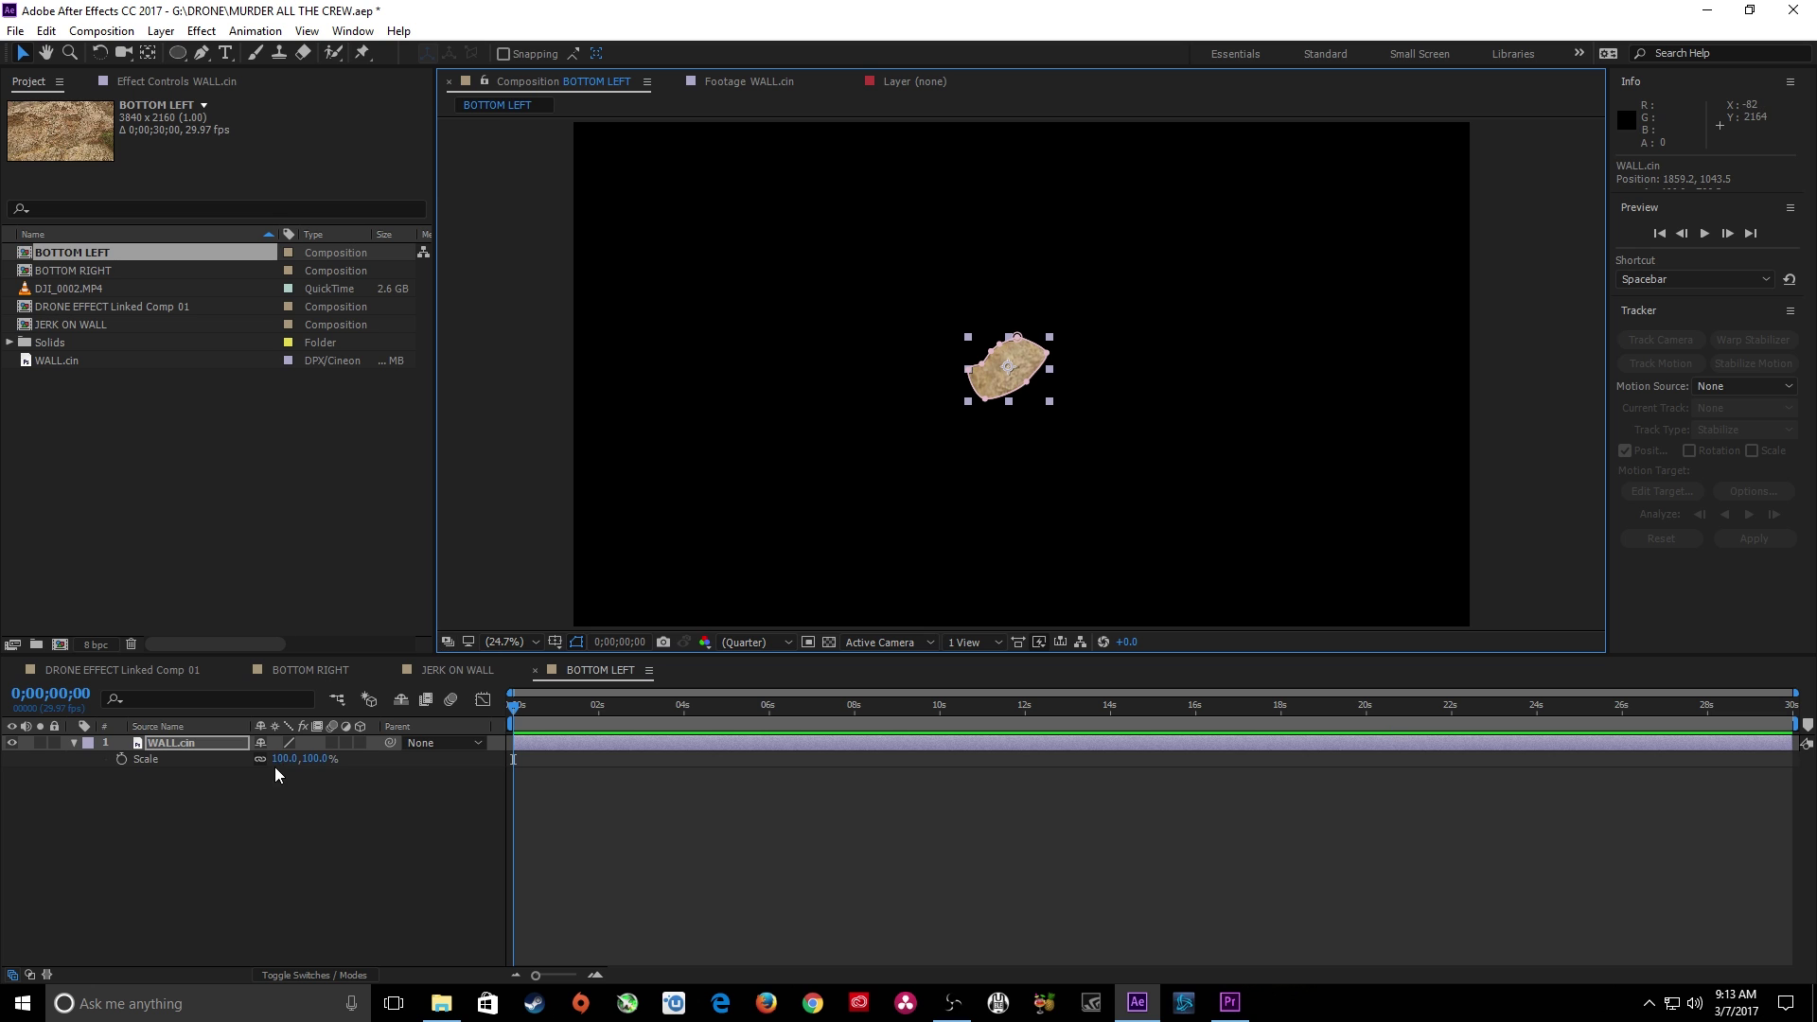
{"action": "left_click_drag", "start_coordinate": [284, 759], "coordinate": [435, 759]}
{"action": "key", "text": "f"}
{"action": "left_click_drag", "start_coordinate": [284, 778], "coordinate": [299, 776]}
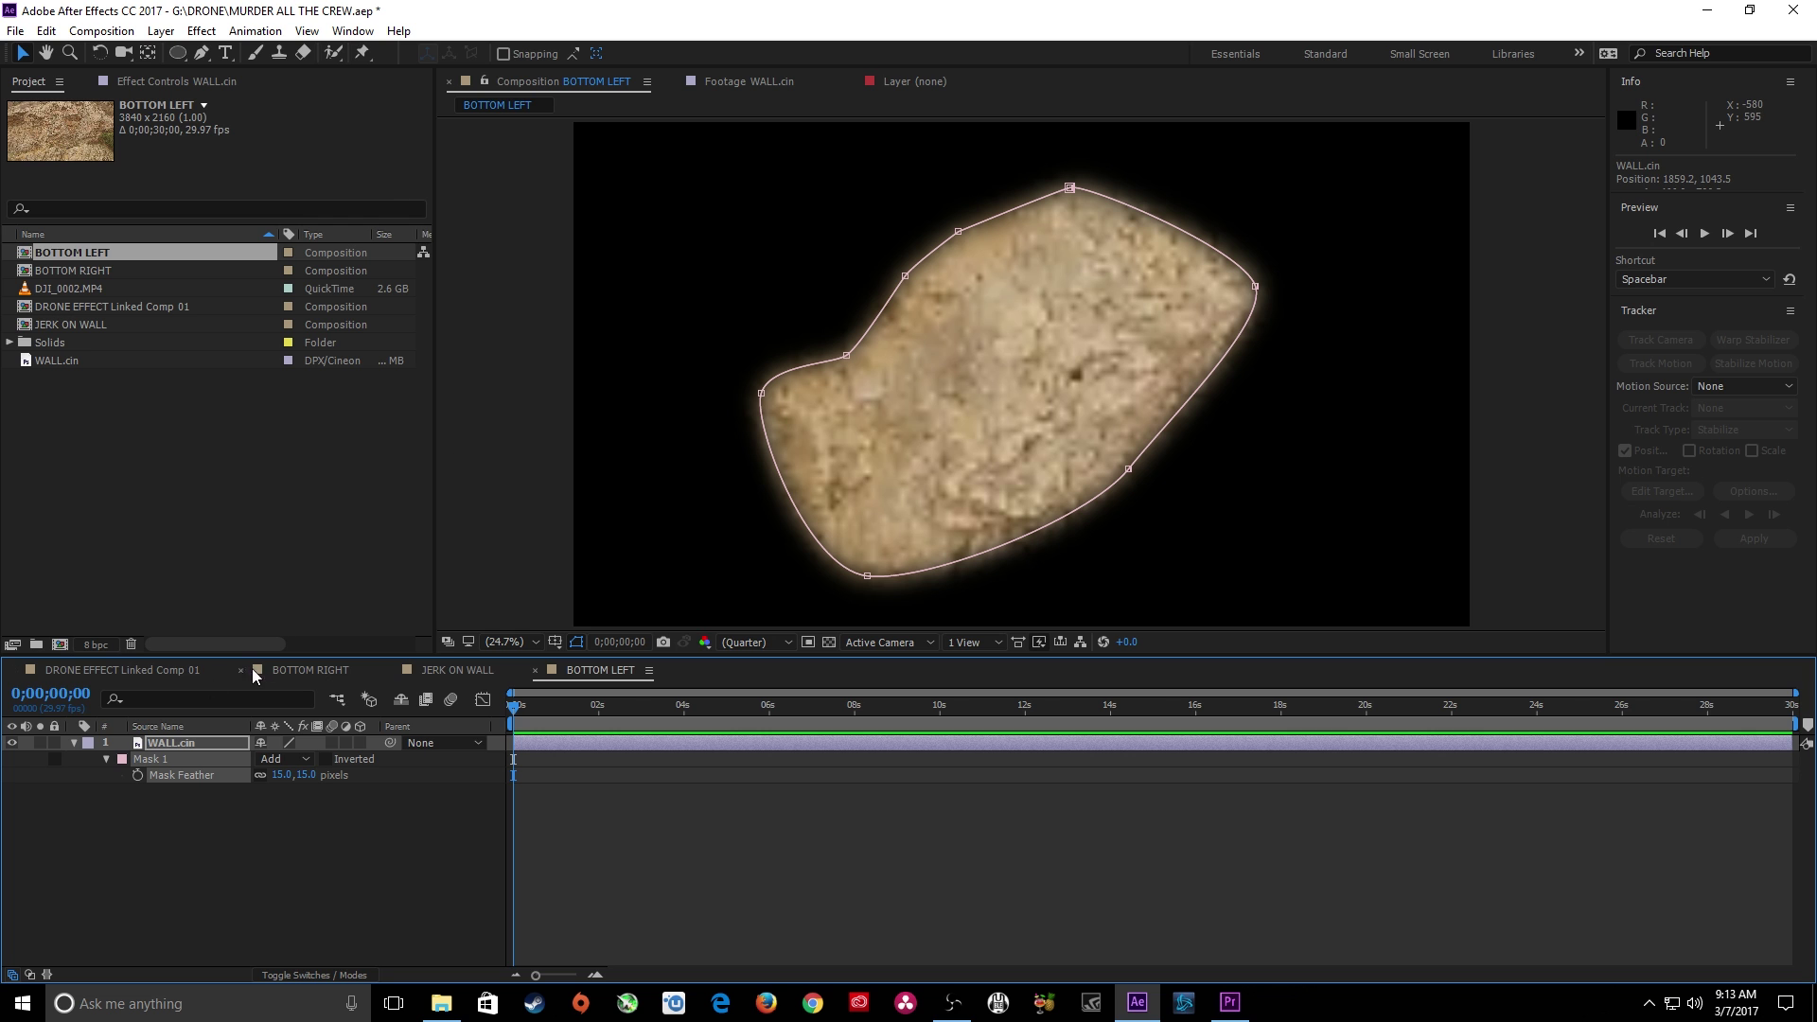
In DRONE EFFECT Linked Comp 01, create a solid from the 3D Camera Tracker points around the crew at the cliff's base
{"action": "left_click", "coordinate": [136, 671]}
{"action": "left_click", "coordinate": [229, 800]}
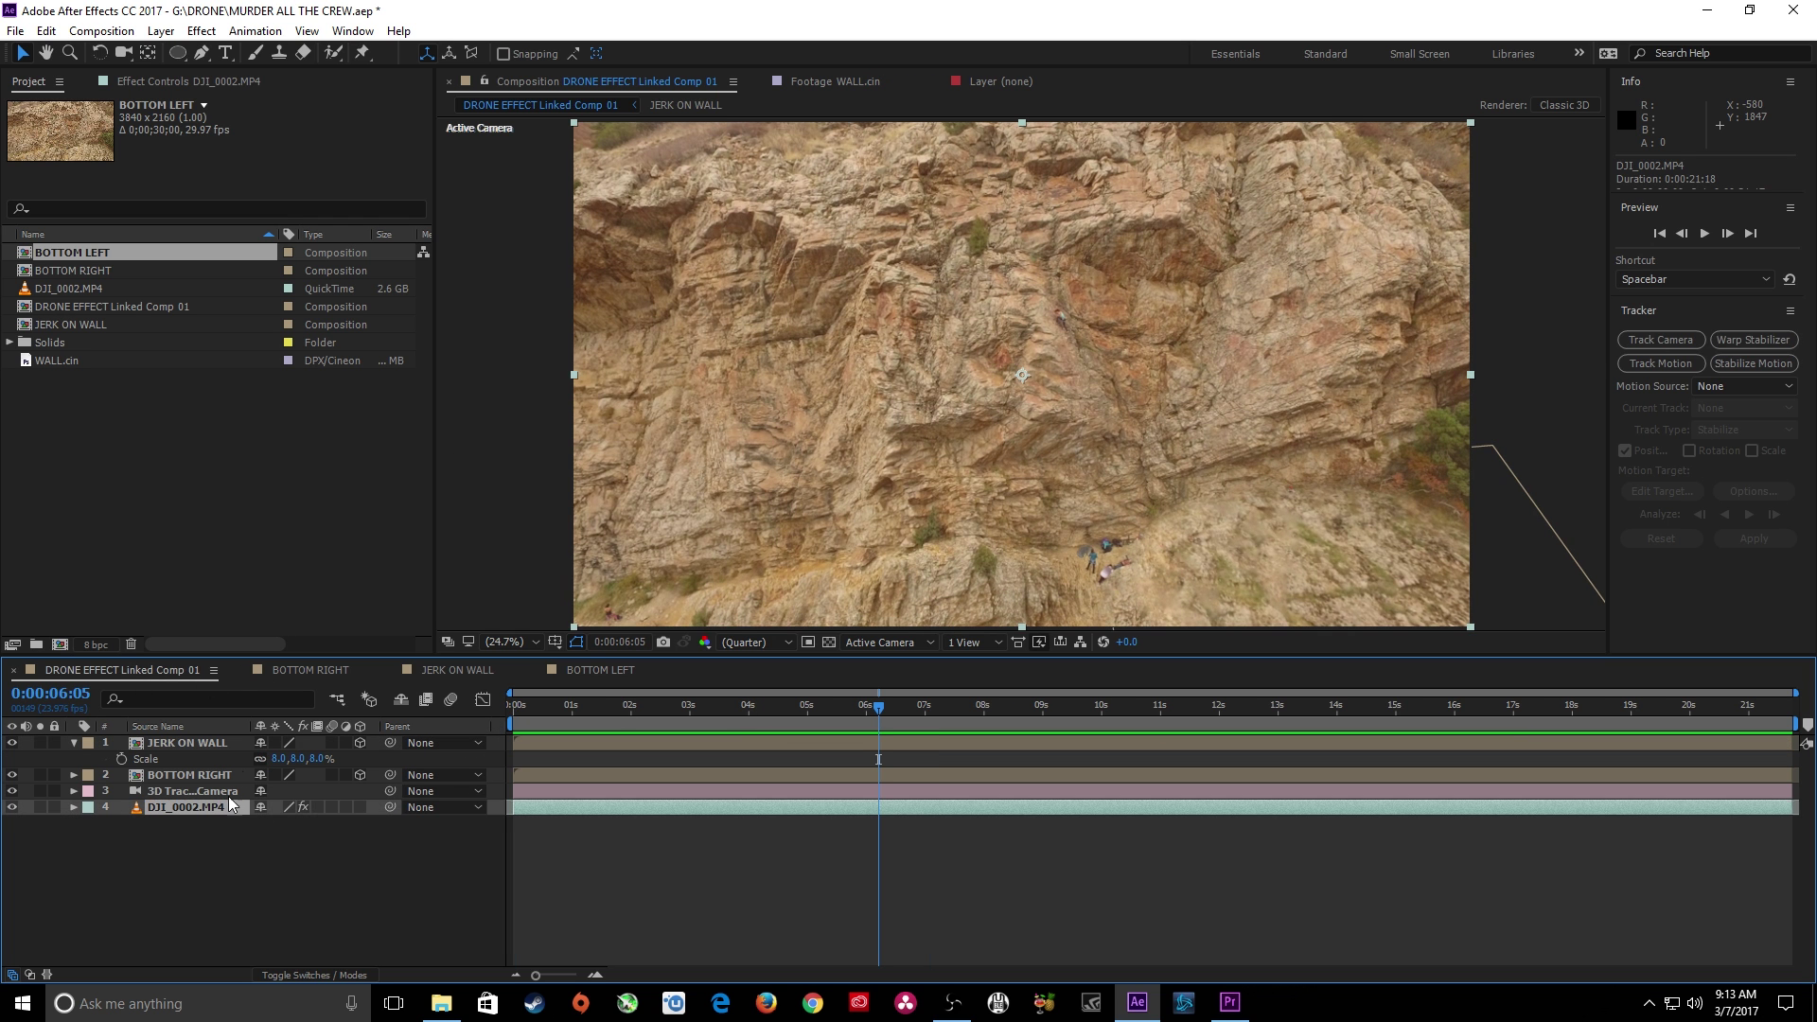
{"action": "left_click", "coordinate": [167, 82]}
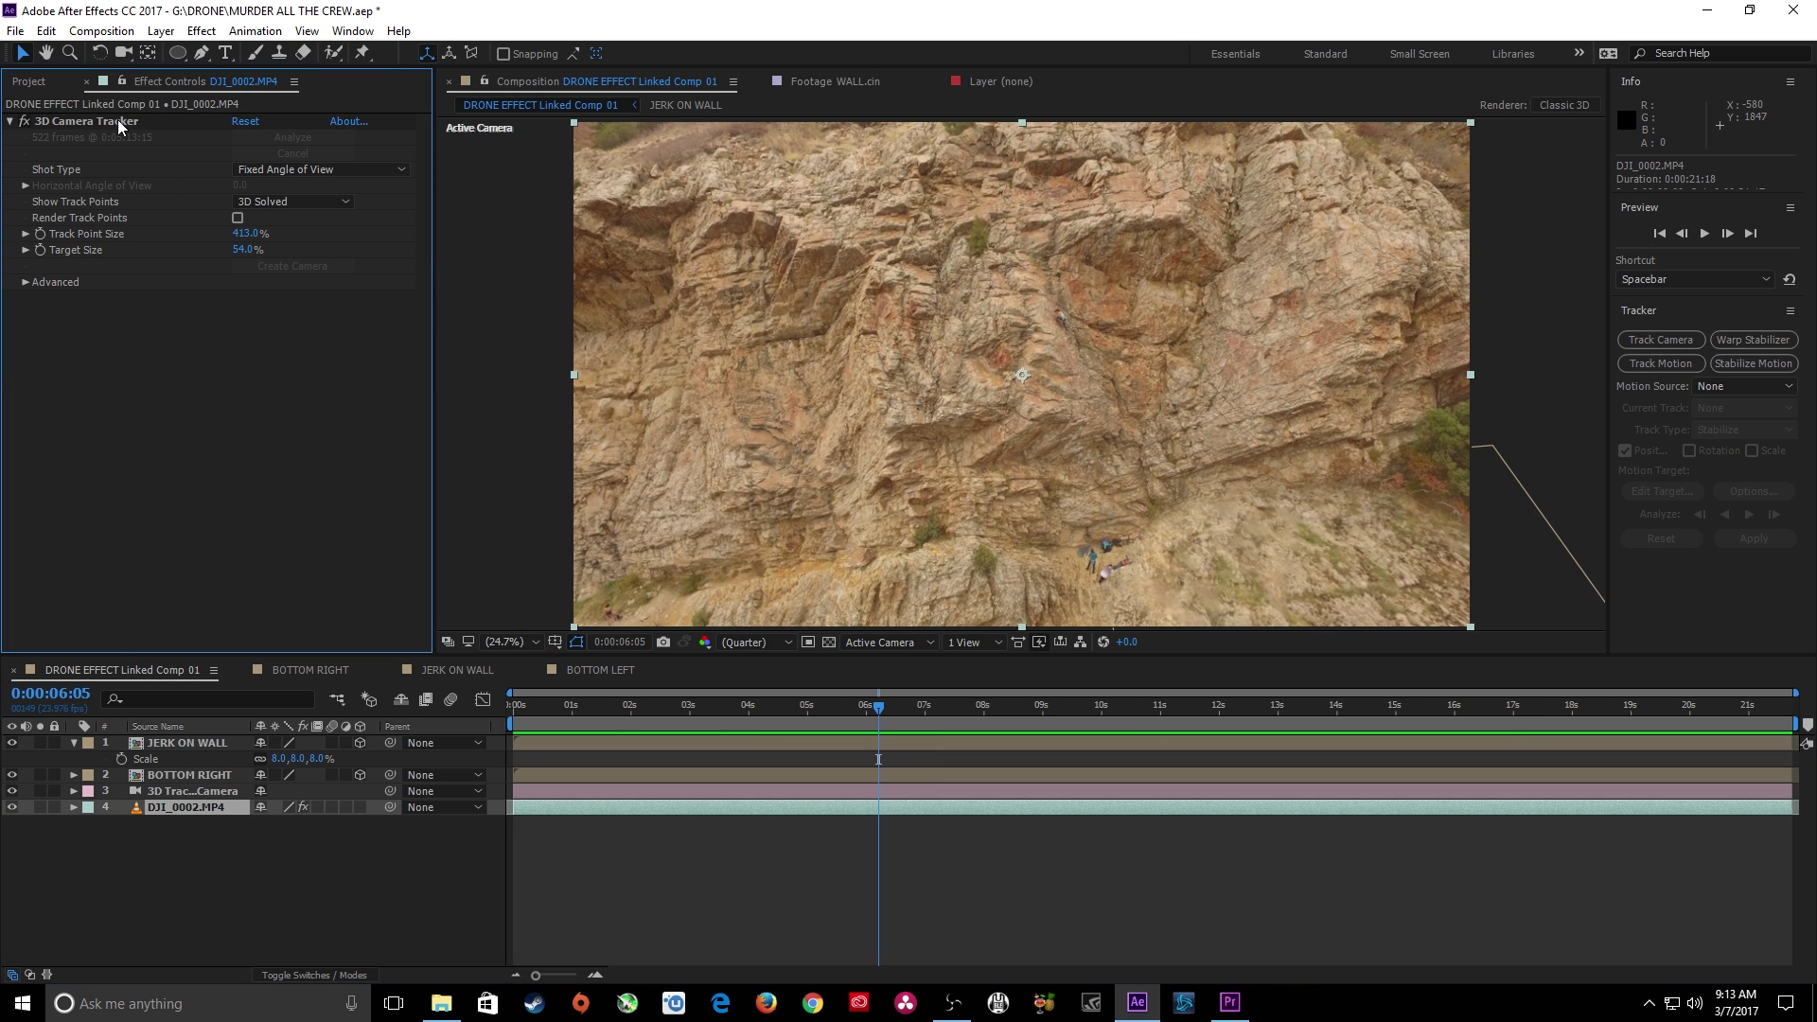
{"action": "left_click", "coordinate": [117, 121]}
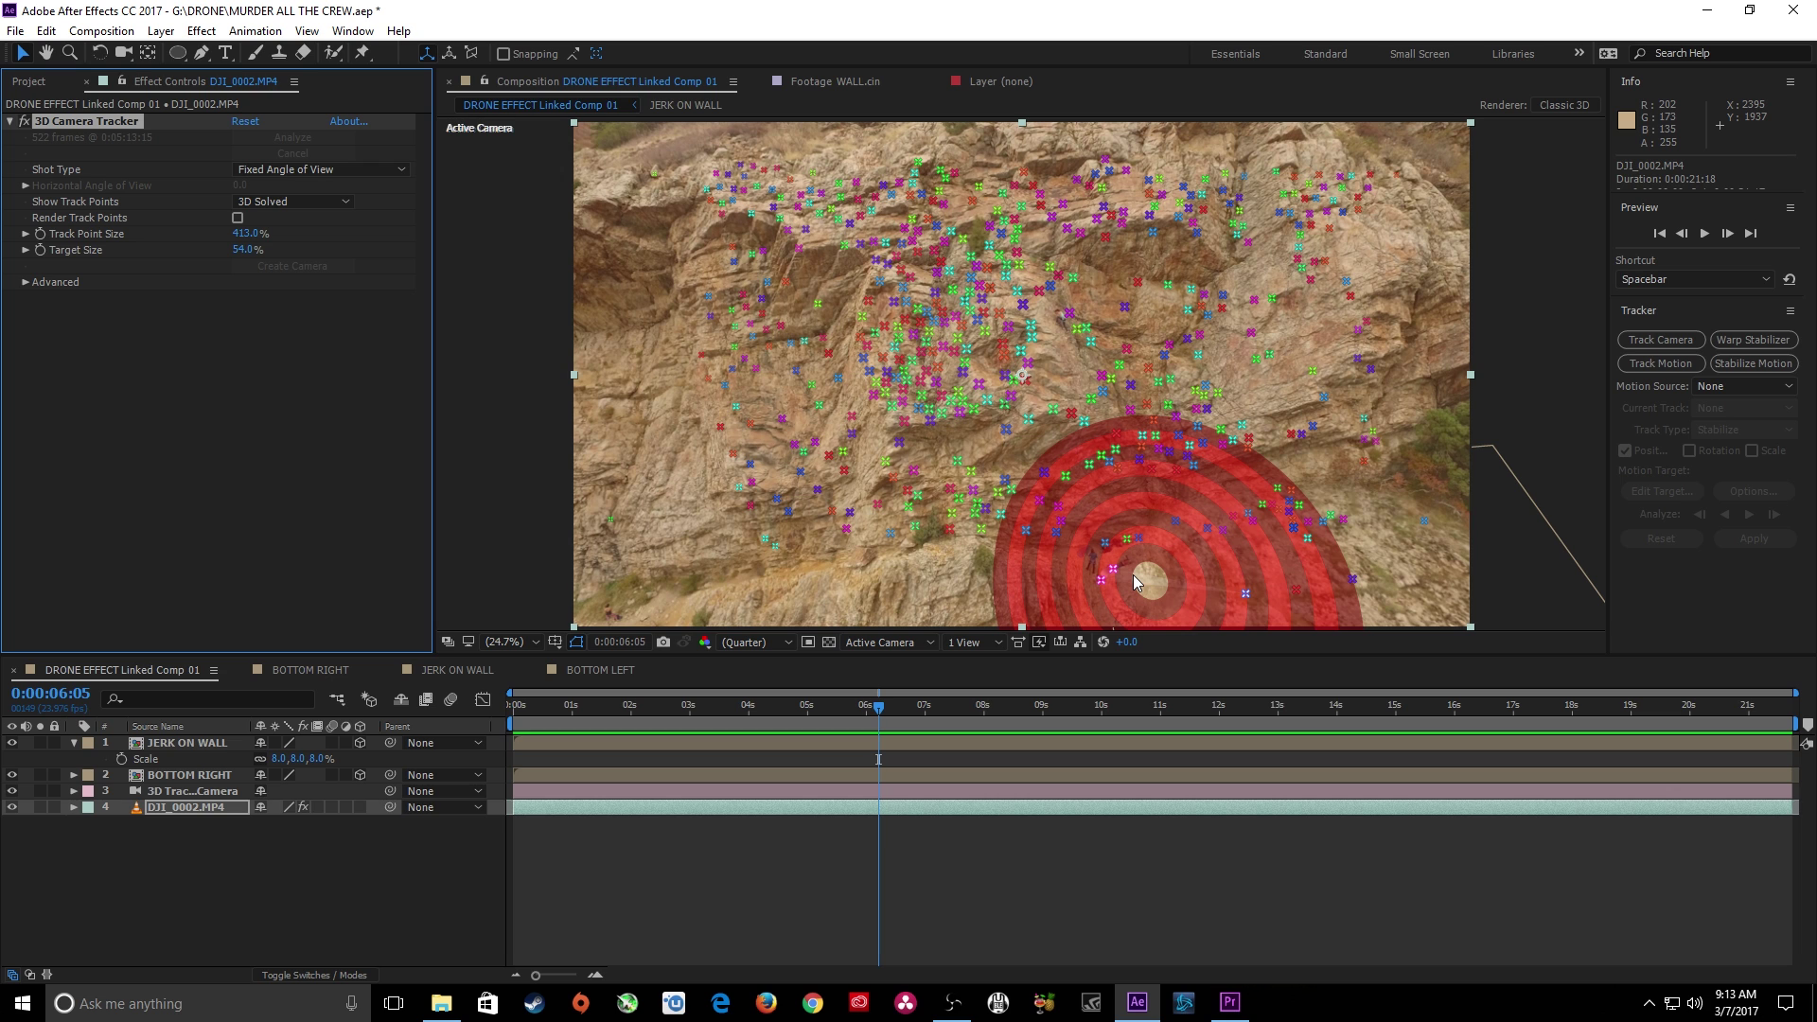
{"action": "right_click", "coordinate": [1133, 575]}
{"action": "left_click", "coordinate": [1154, 610]}
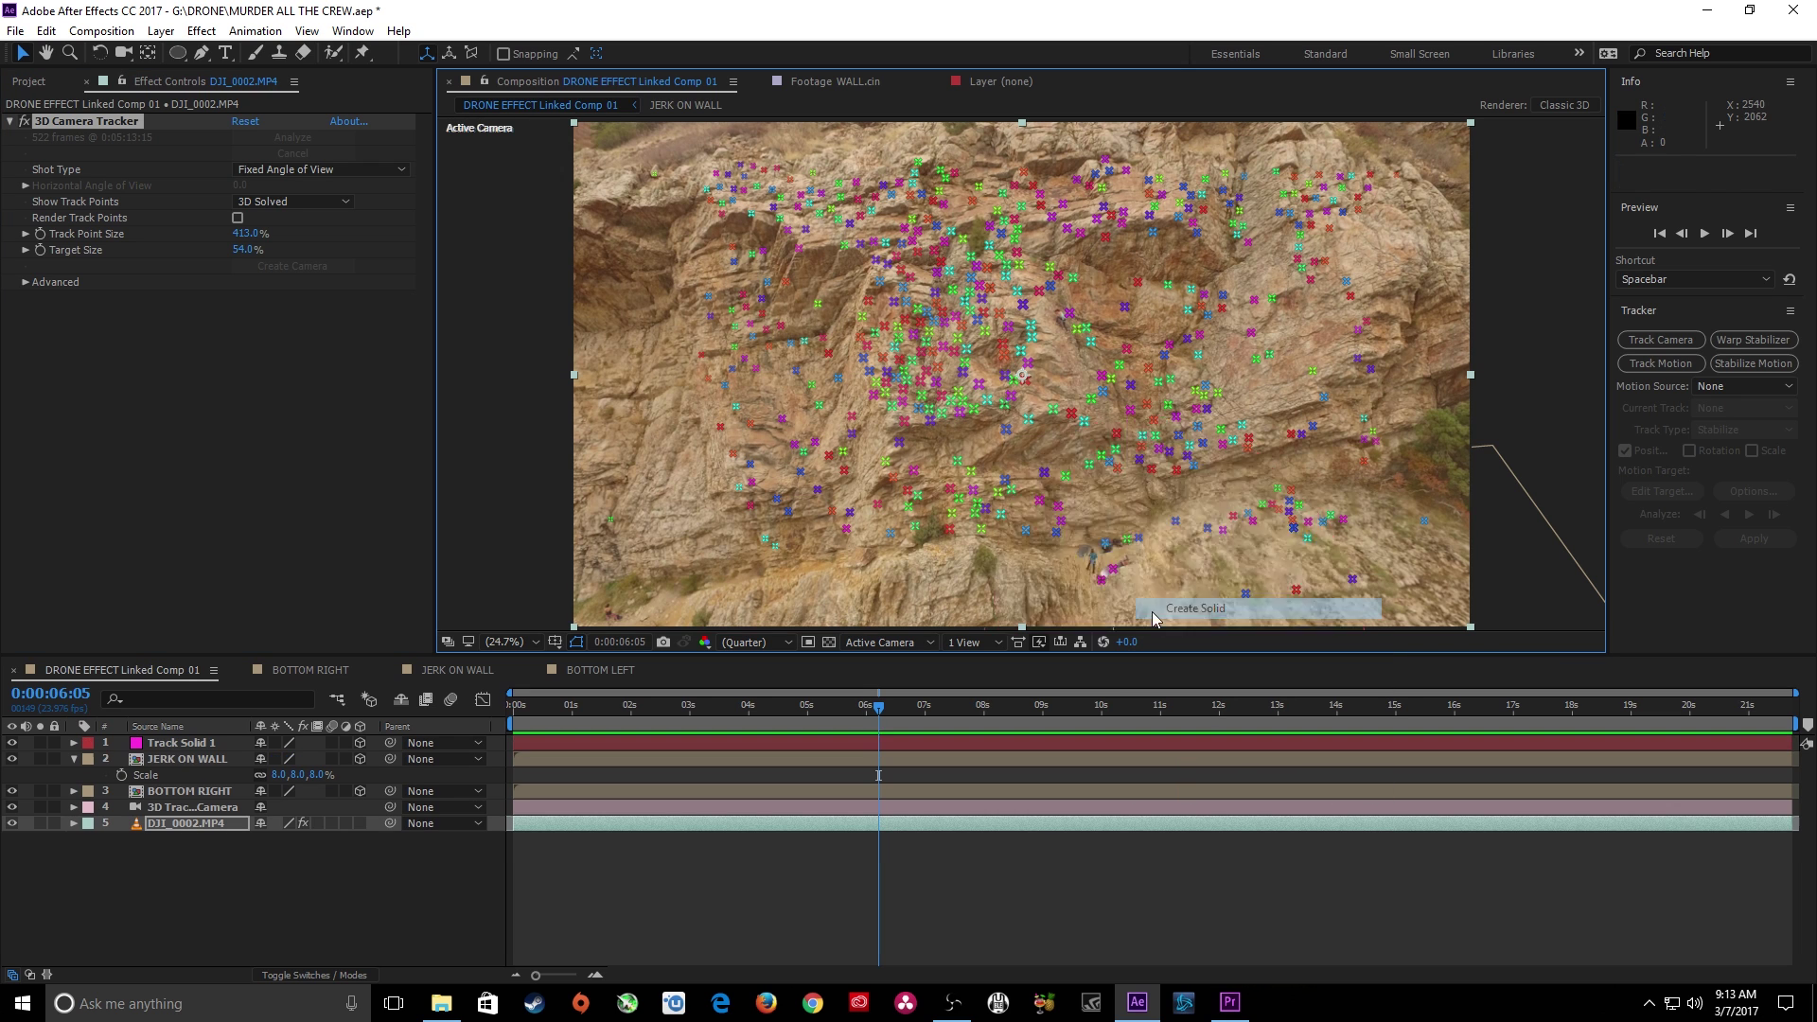
Replace the new Track Solid 1 layer's source with the BOTTOM LEFT composition
{"action": "left_click", "coordinate": [188, 743]}
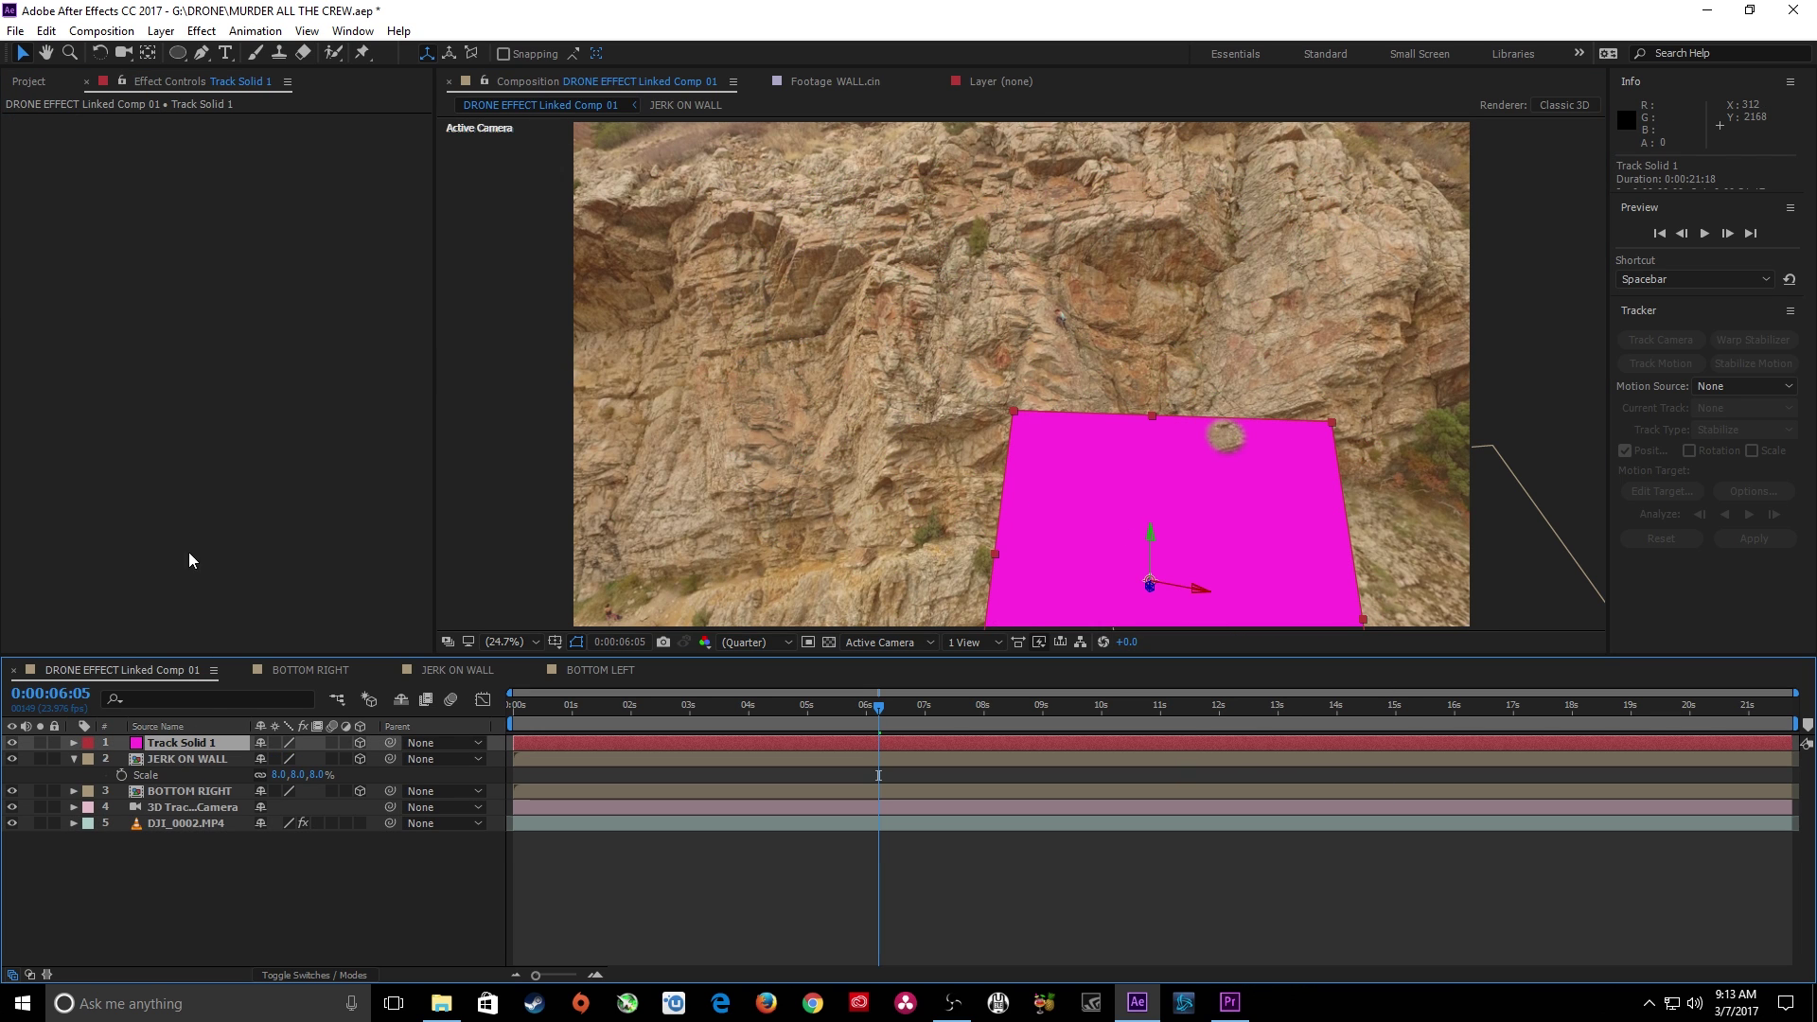
{"action": "left_click", "coordinate": [29, 82]}
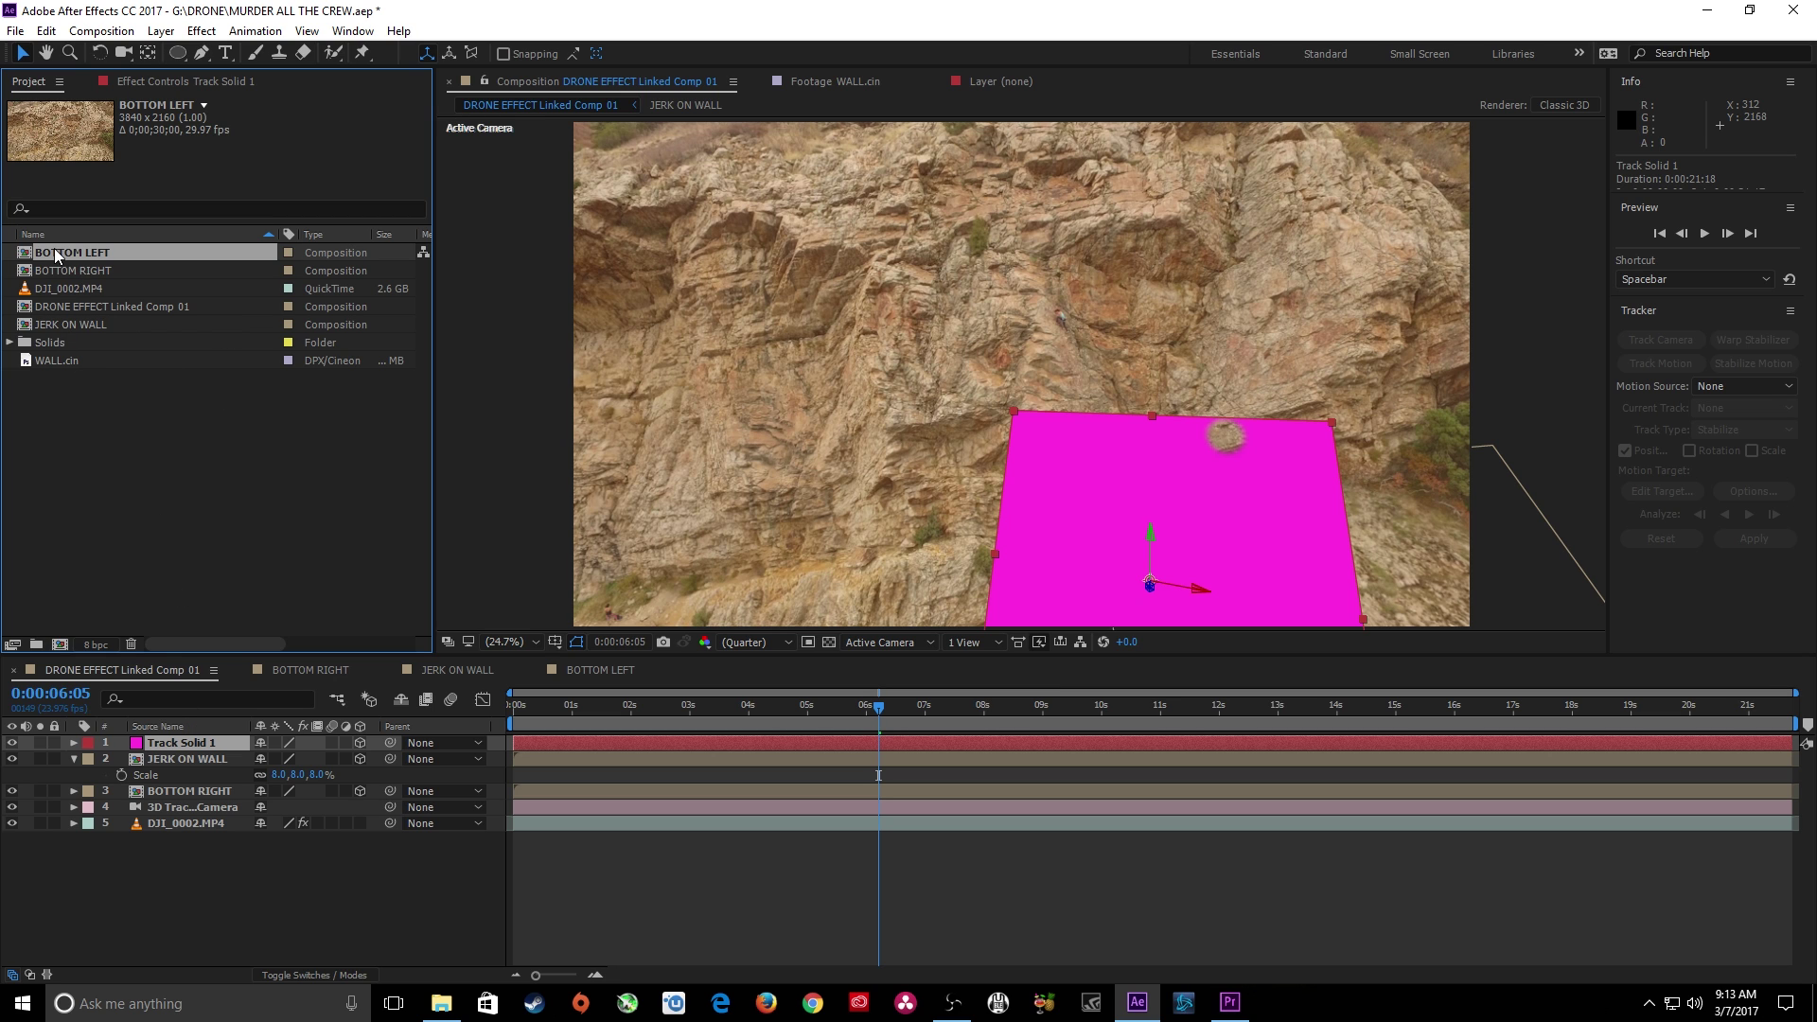
{"action": "left_click_drag", "start_coordinate": [54, 248], "coordinate": [214, 734]}
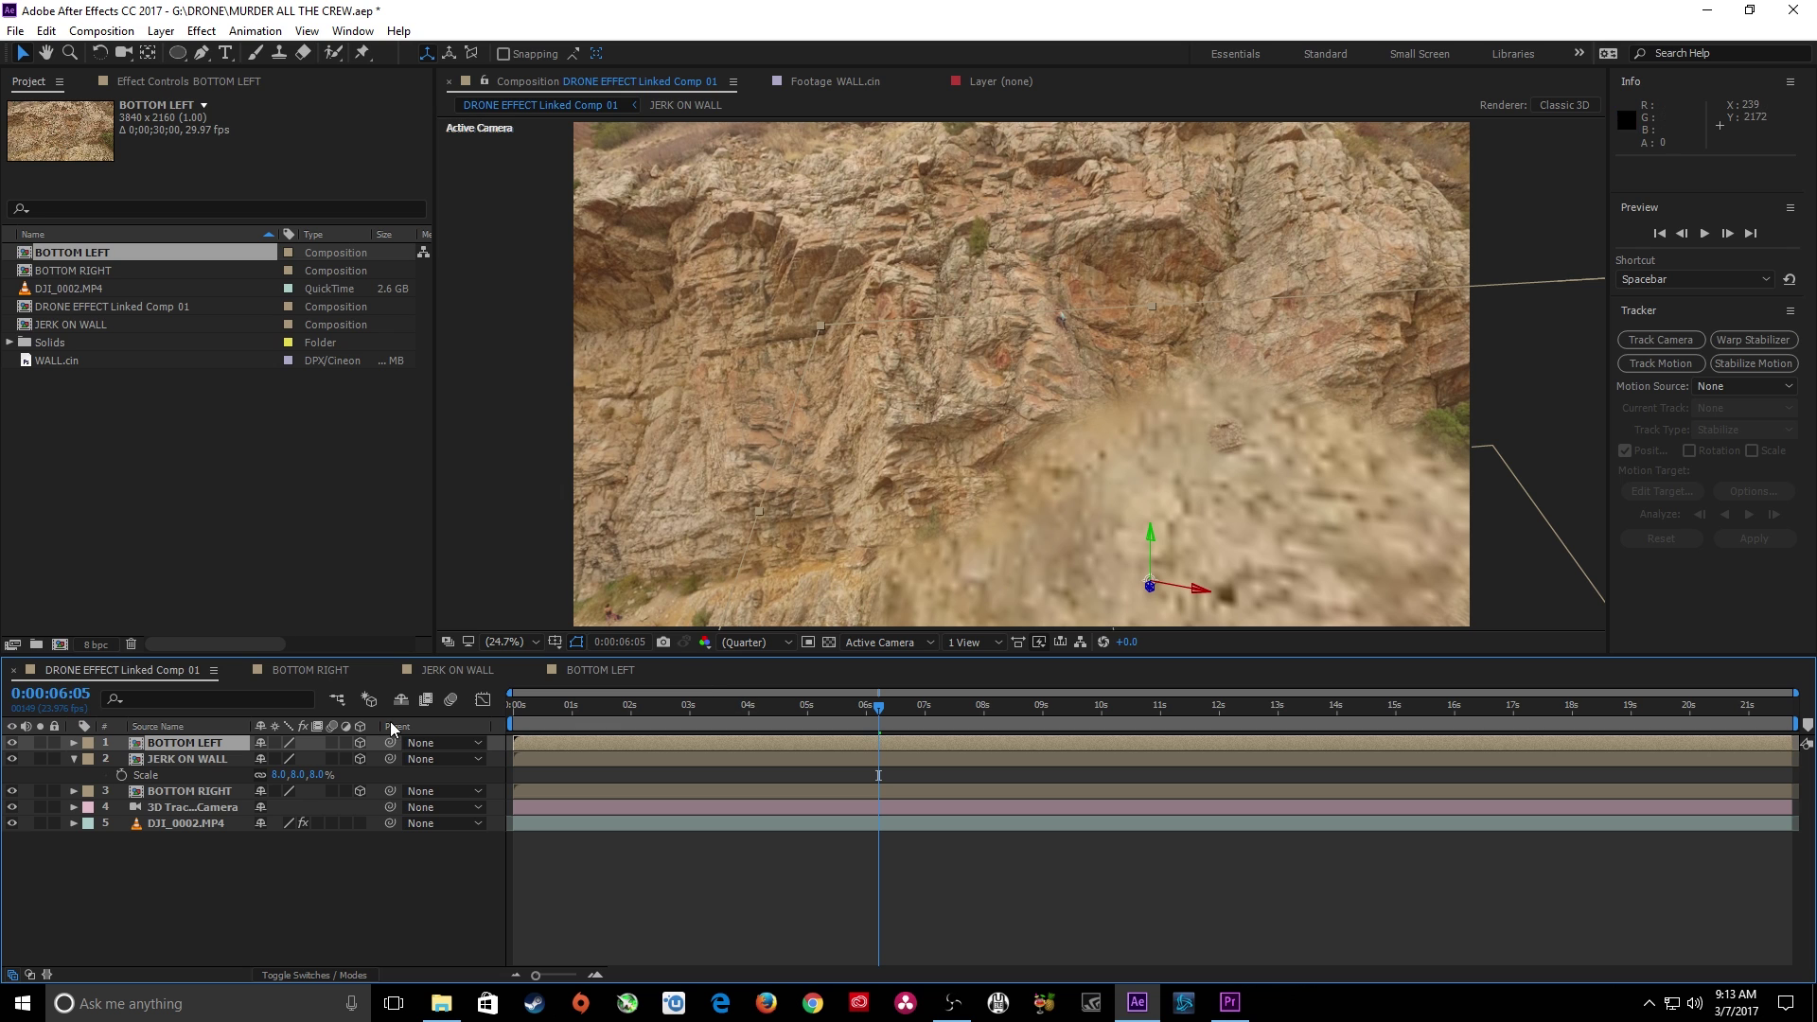
Scale the BOTTOM LEFT layer to 17%, nudge it slightly upward over the crew, and play back the shot to check the patch
{"action": "key", "text": "s"}
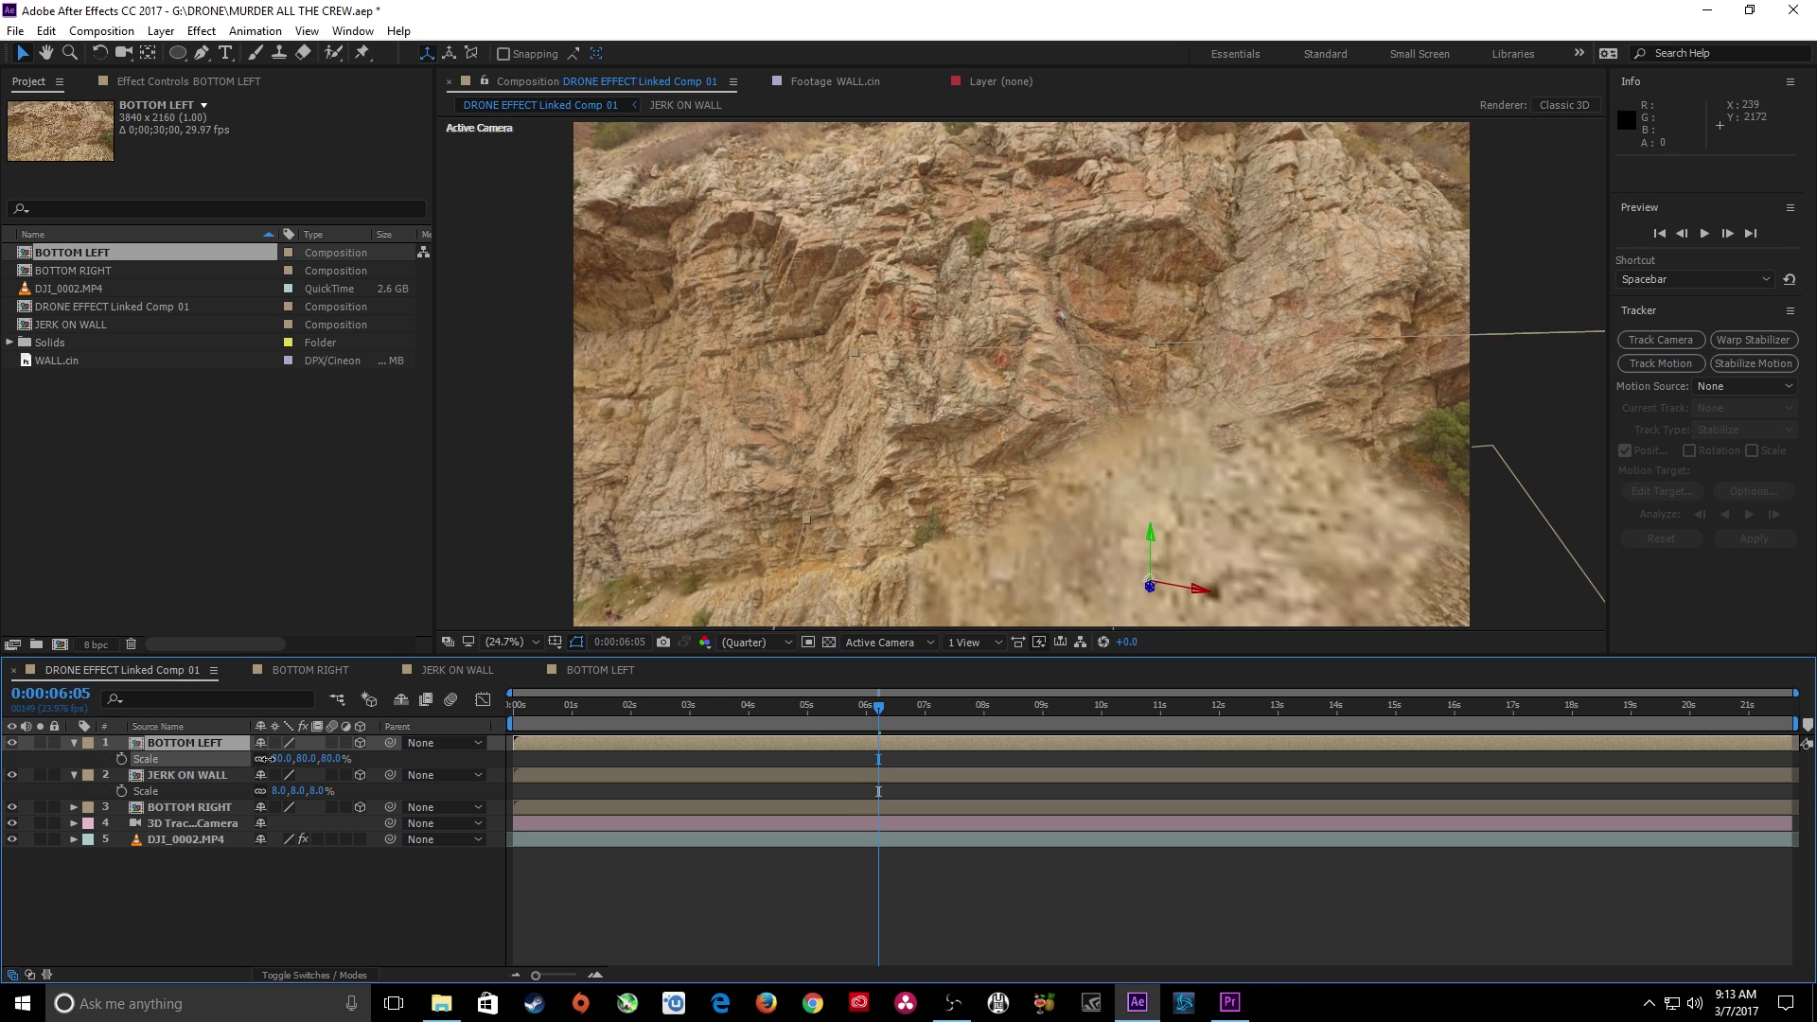
{"action": "left_click_drag", "start_coordinate": [264, 758], "coordinate": [205, 758]}
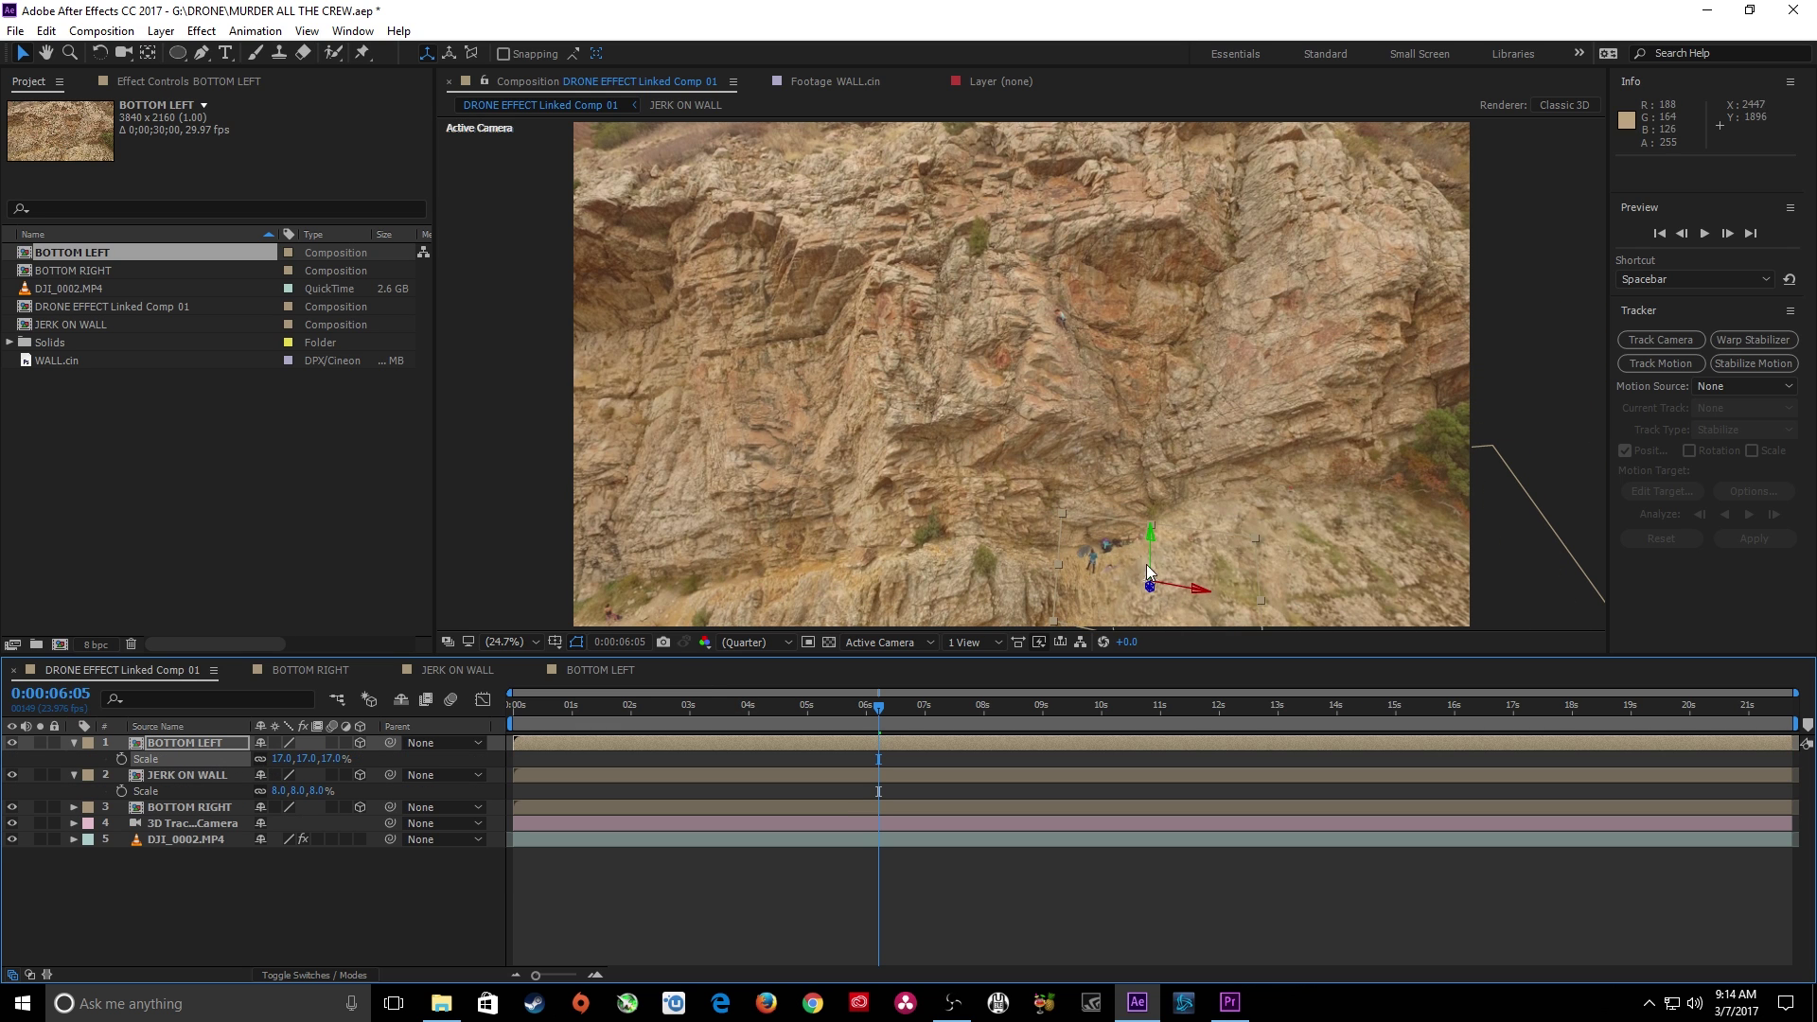
{"action": "left_click_drag", "start_coordinate": [1150, 564], "coordinate": [1150, 561]}
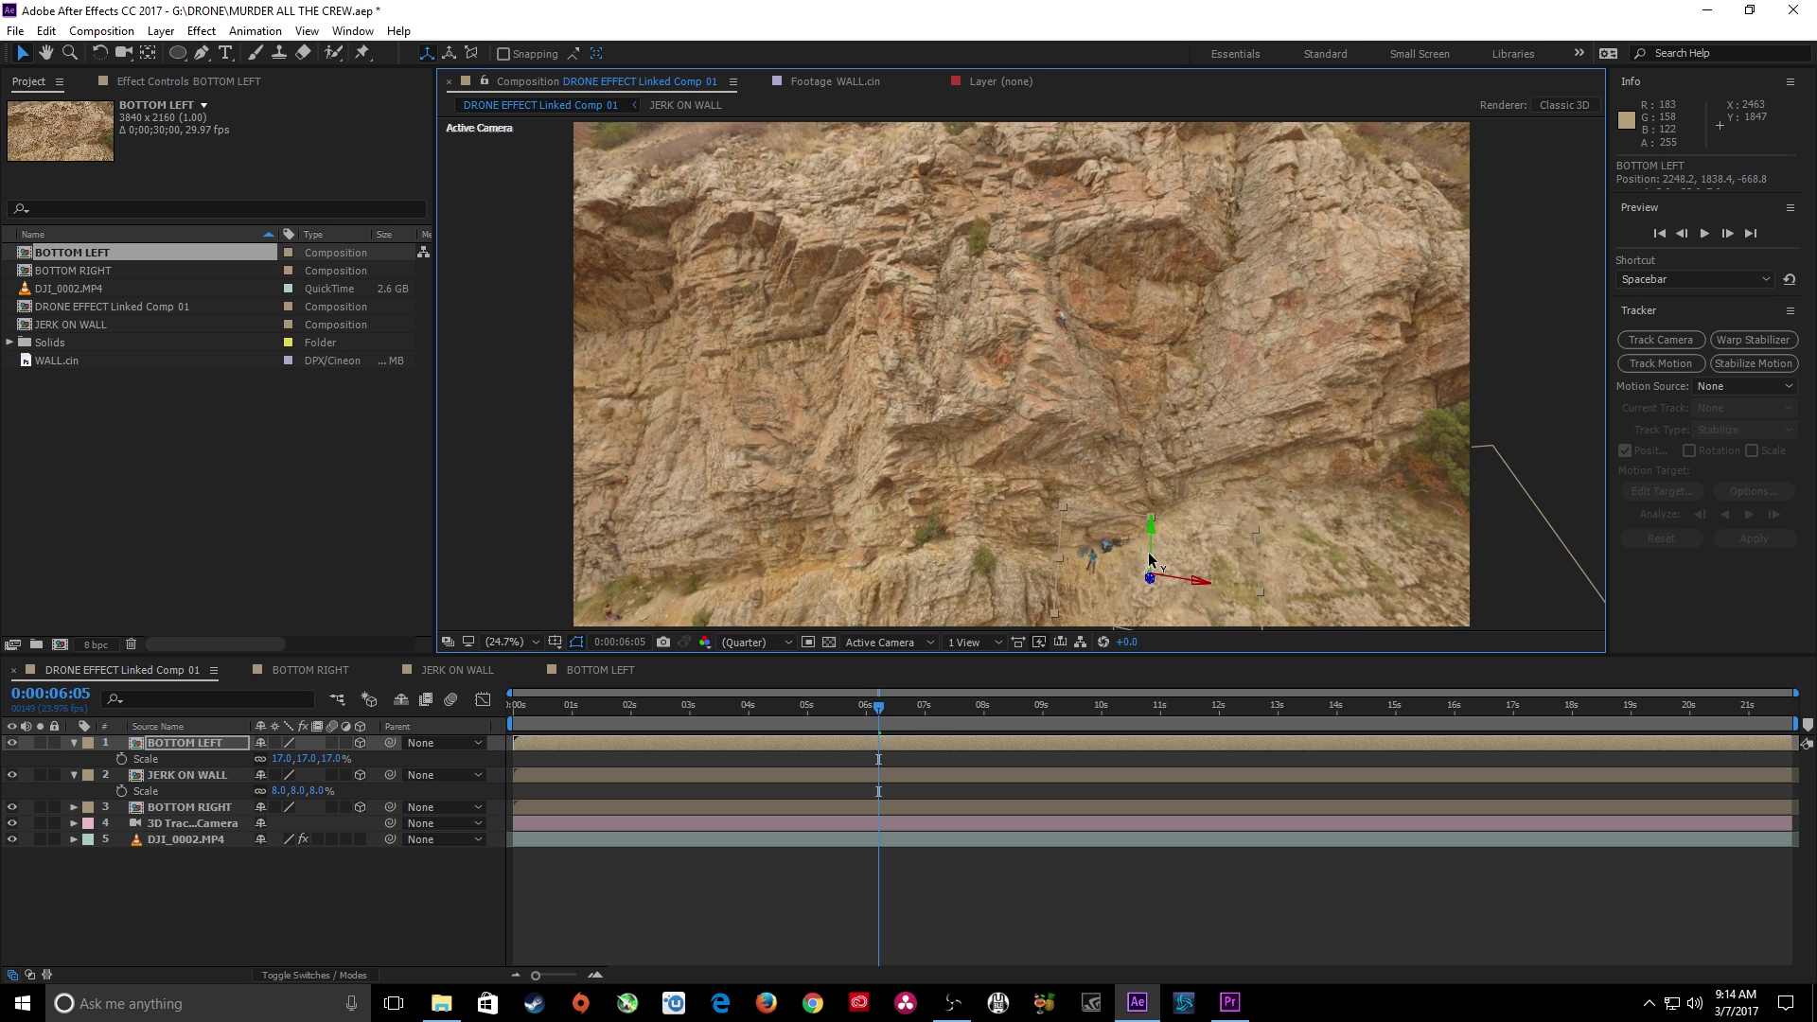
{"action": "left_click_drag", "start_coordinate": [803, 708], "coordinate": [655, 707]}
{"action": "key", "text": "space"}
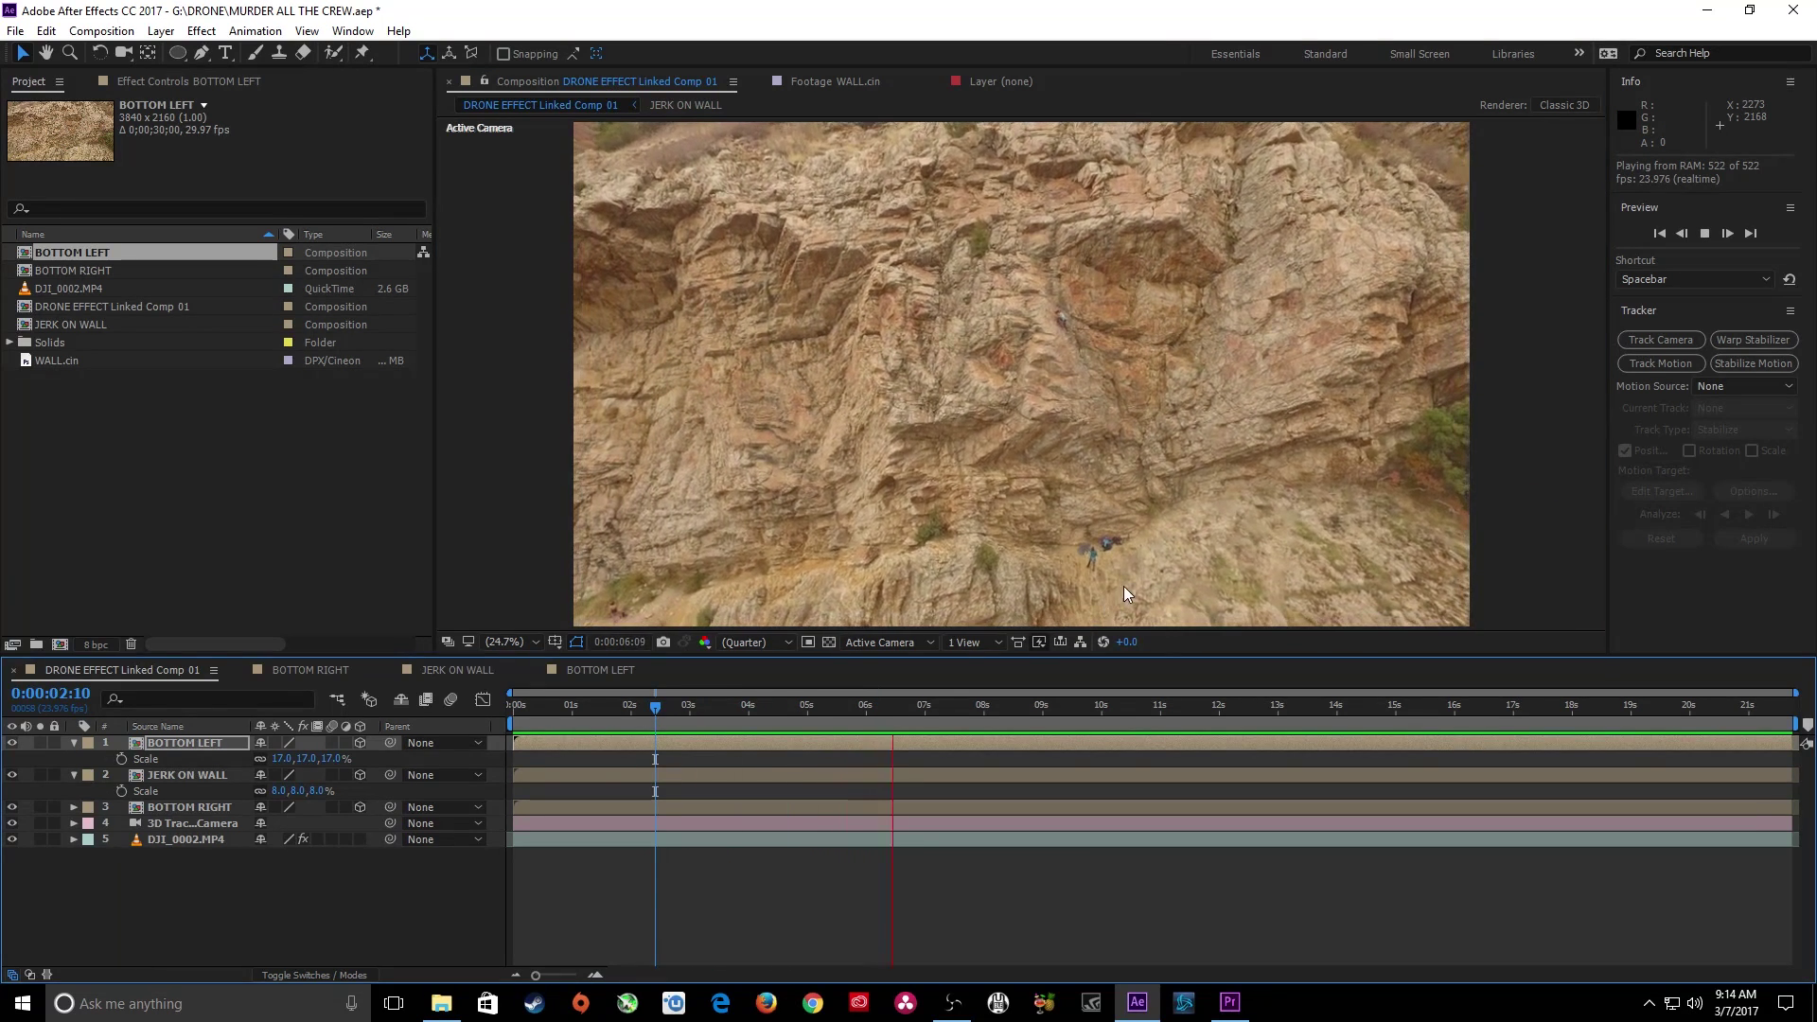
{"action": "key", "text": "space"}
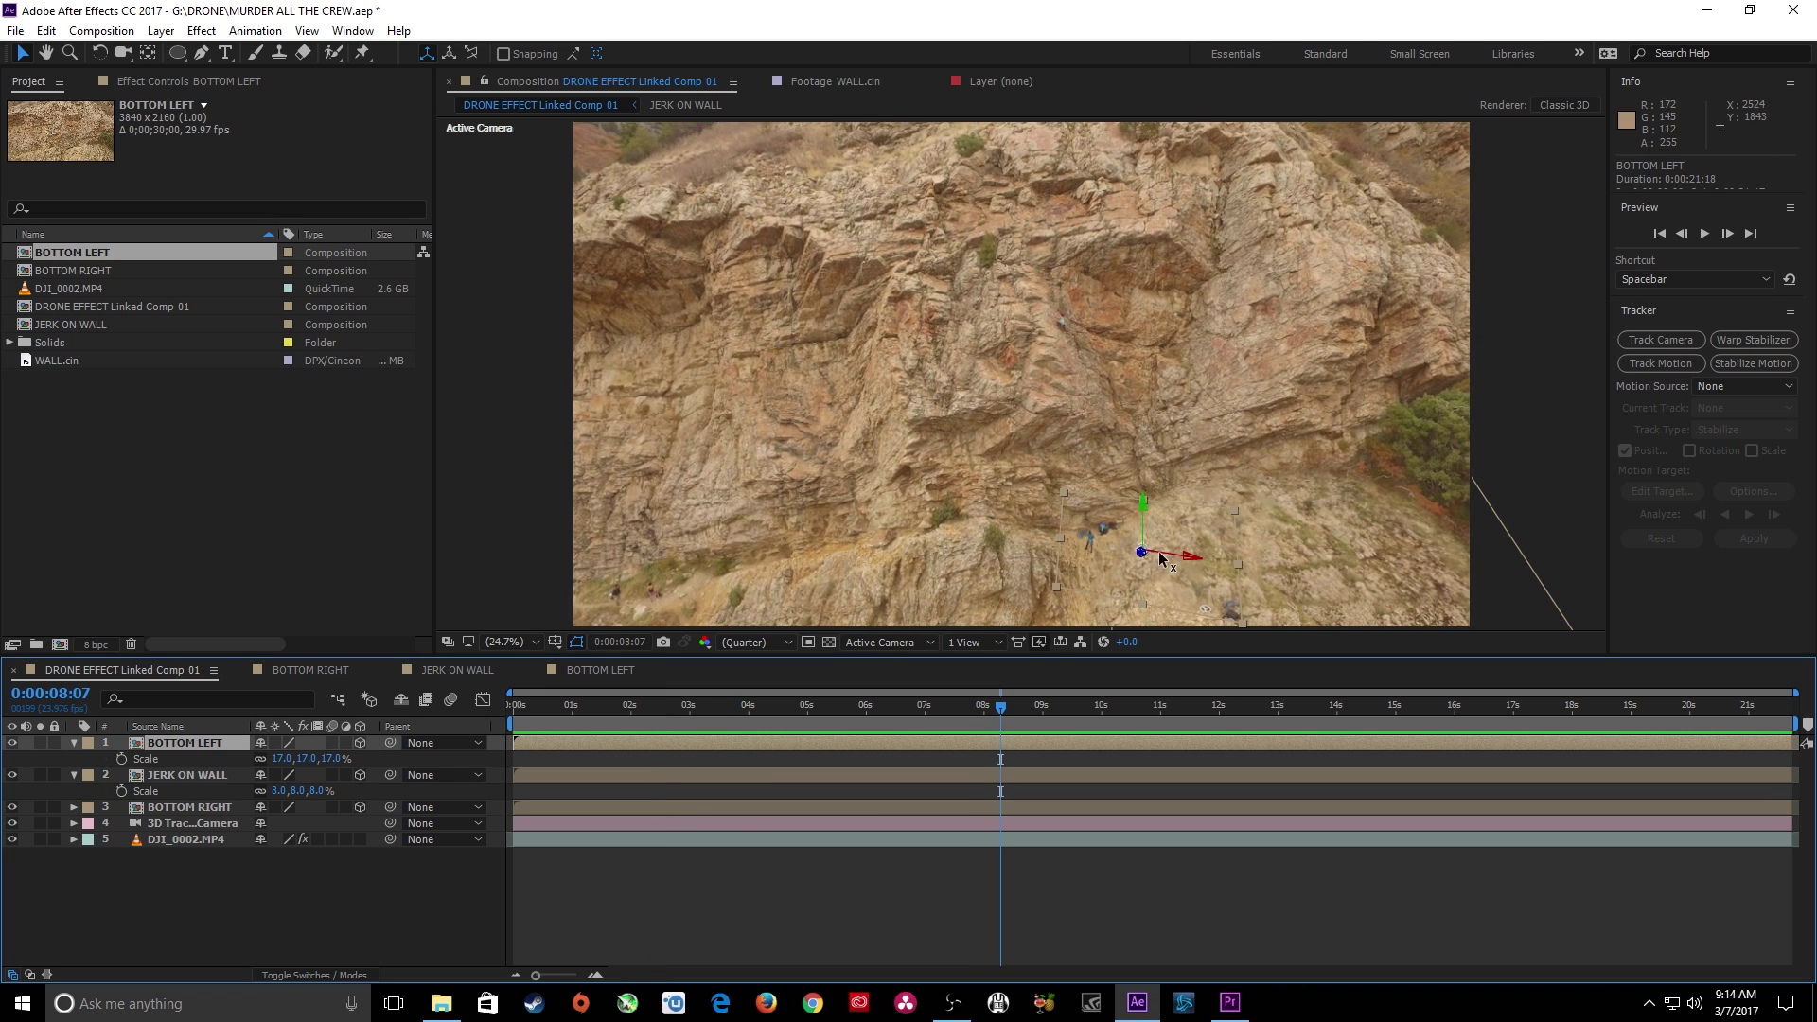
Set the BOTTOM LEFT layer's X Rotation to -24° to match the slope, and play back the shot from near its start
{"action": "key", "text": "F2"}
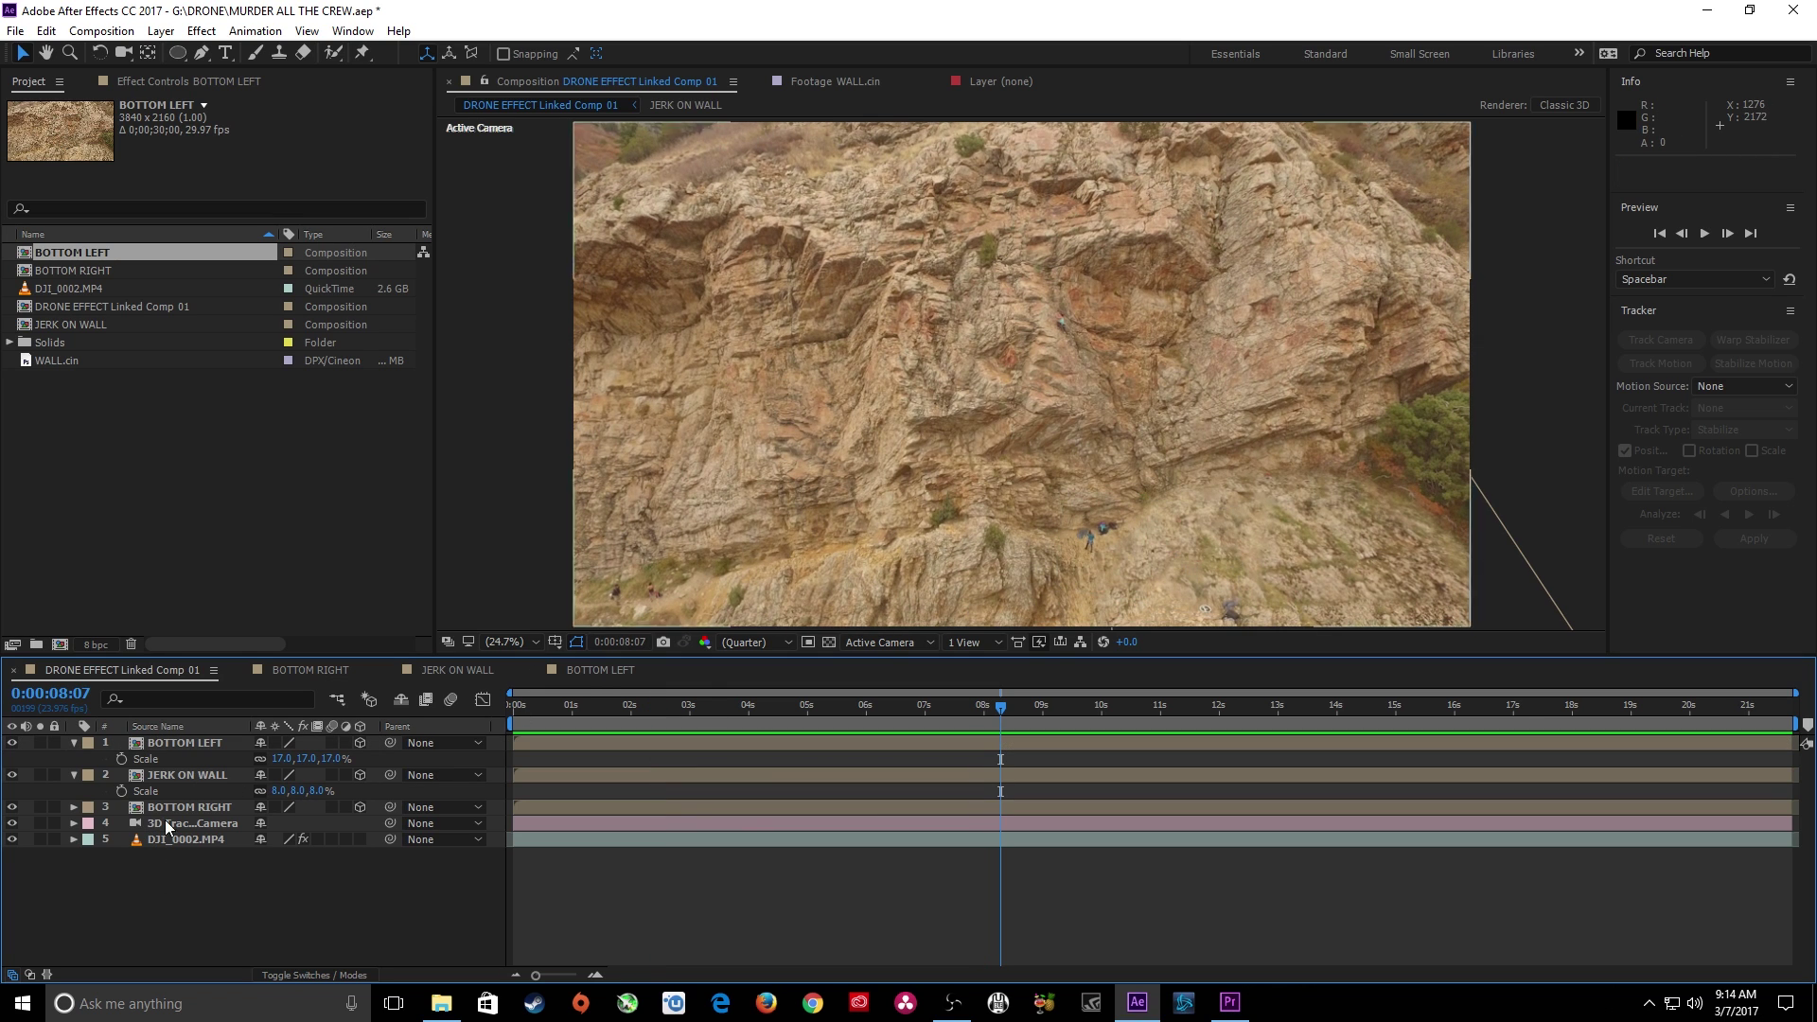
{"action": "left_click", "coordinate": [74, 742]}
{"action": "left_click", "coordinate": [74, 742]}
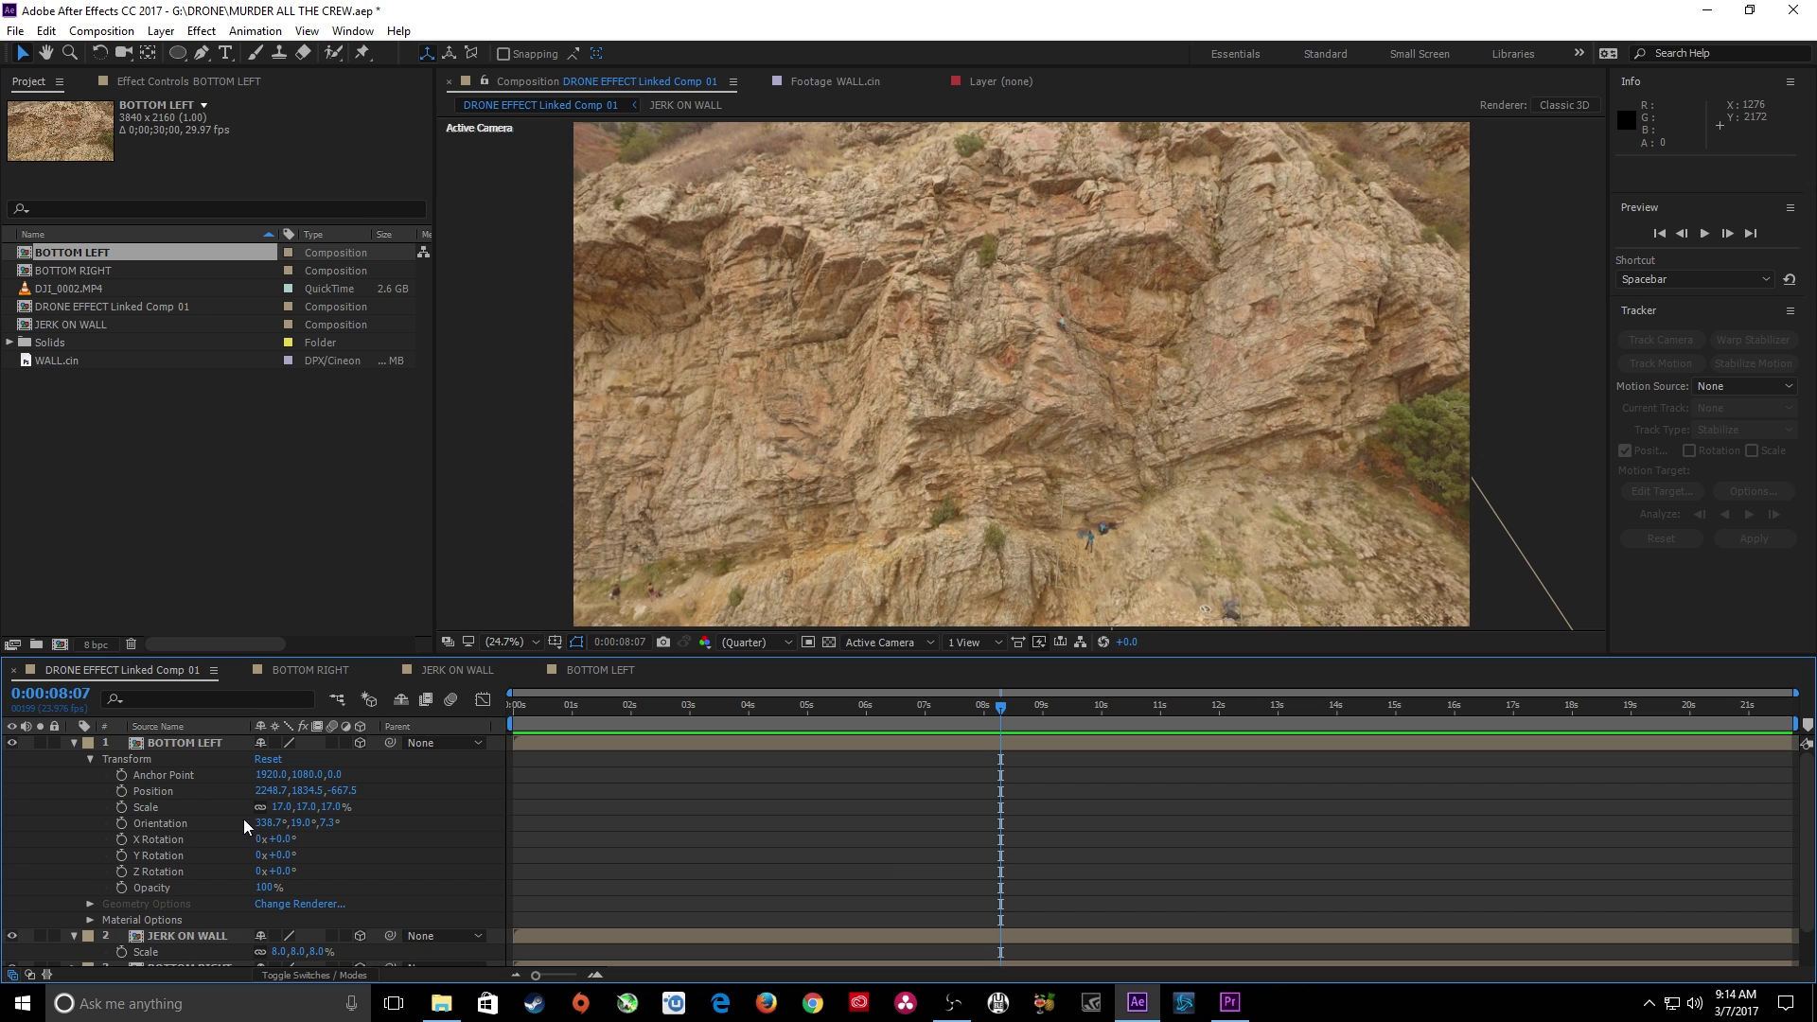
{"action": "left_click_drag", "start_coordinate": [277, 839], "coordinate": [285, 839]}
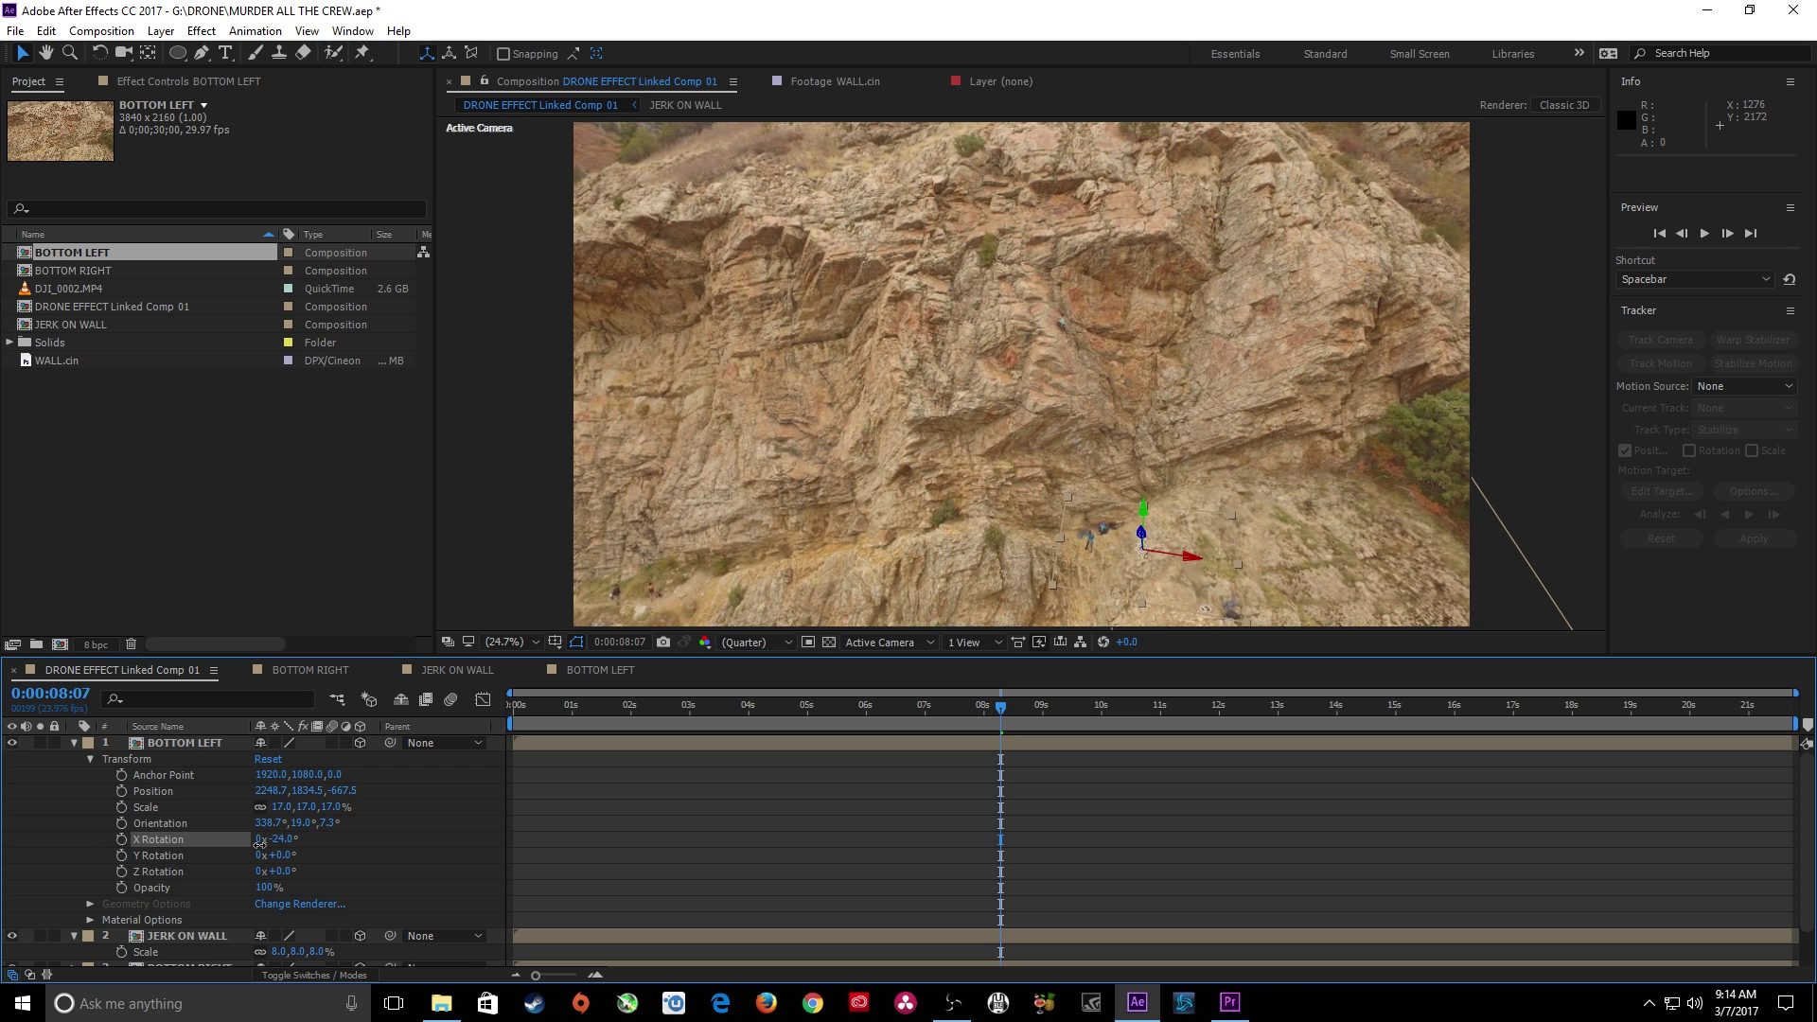
{"action": "left_click_drag", "start_coordinate": [978, 710], "coordinate": [610, 701]}
{"action": "key", "text": "space"}
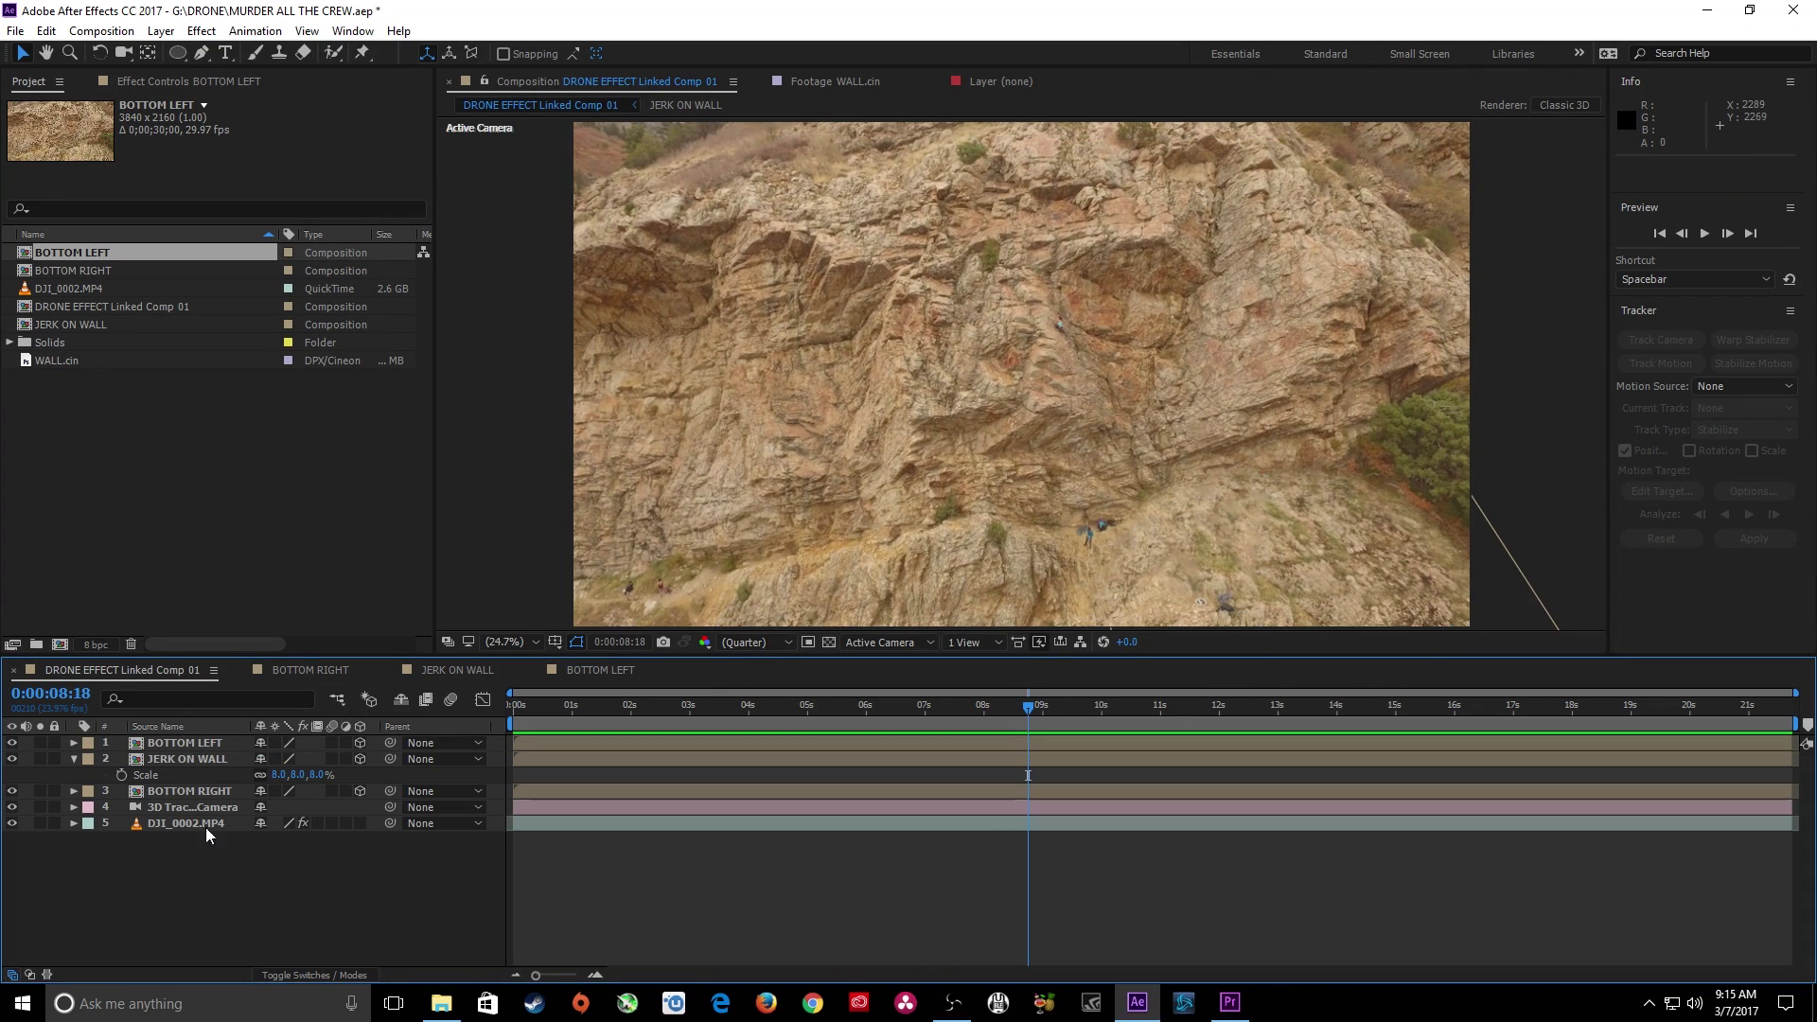
Scale the BOTTOM RIGHT layer to 38%, move it slightly down along its Y axis, and play back from about 8 seconds
{"action": "left_click", "coordinate": [191, 789]}
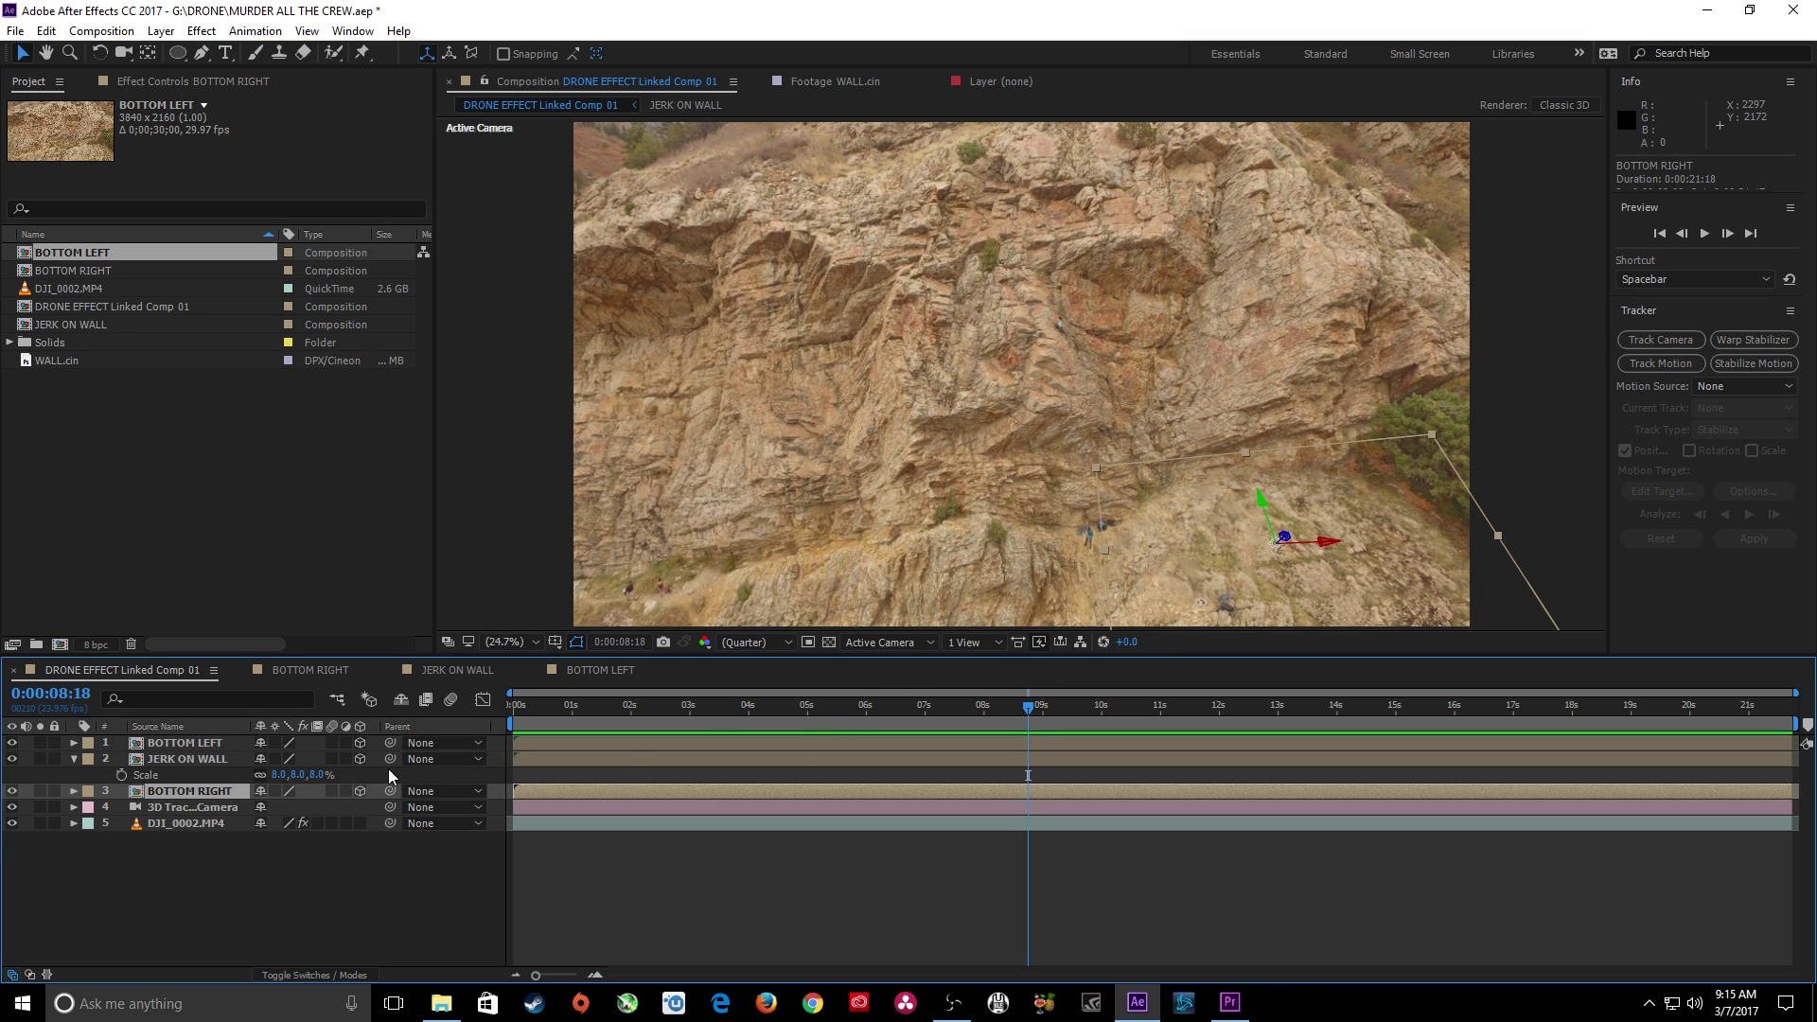
{"action": "key", "text": "s"}
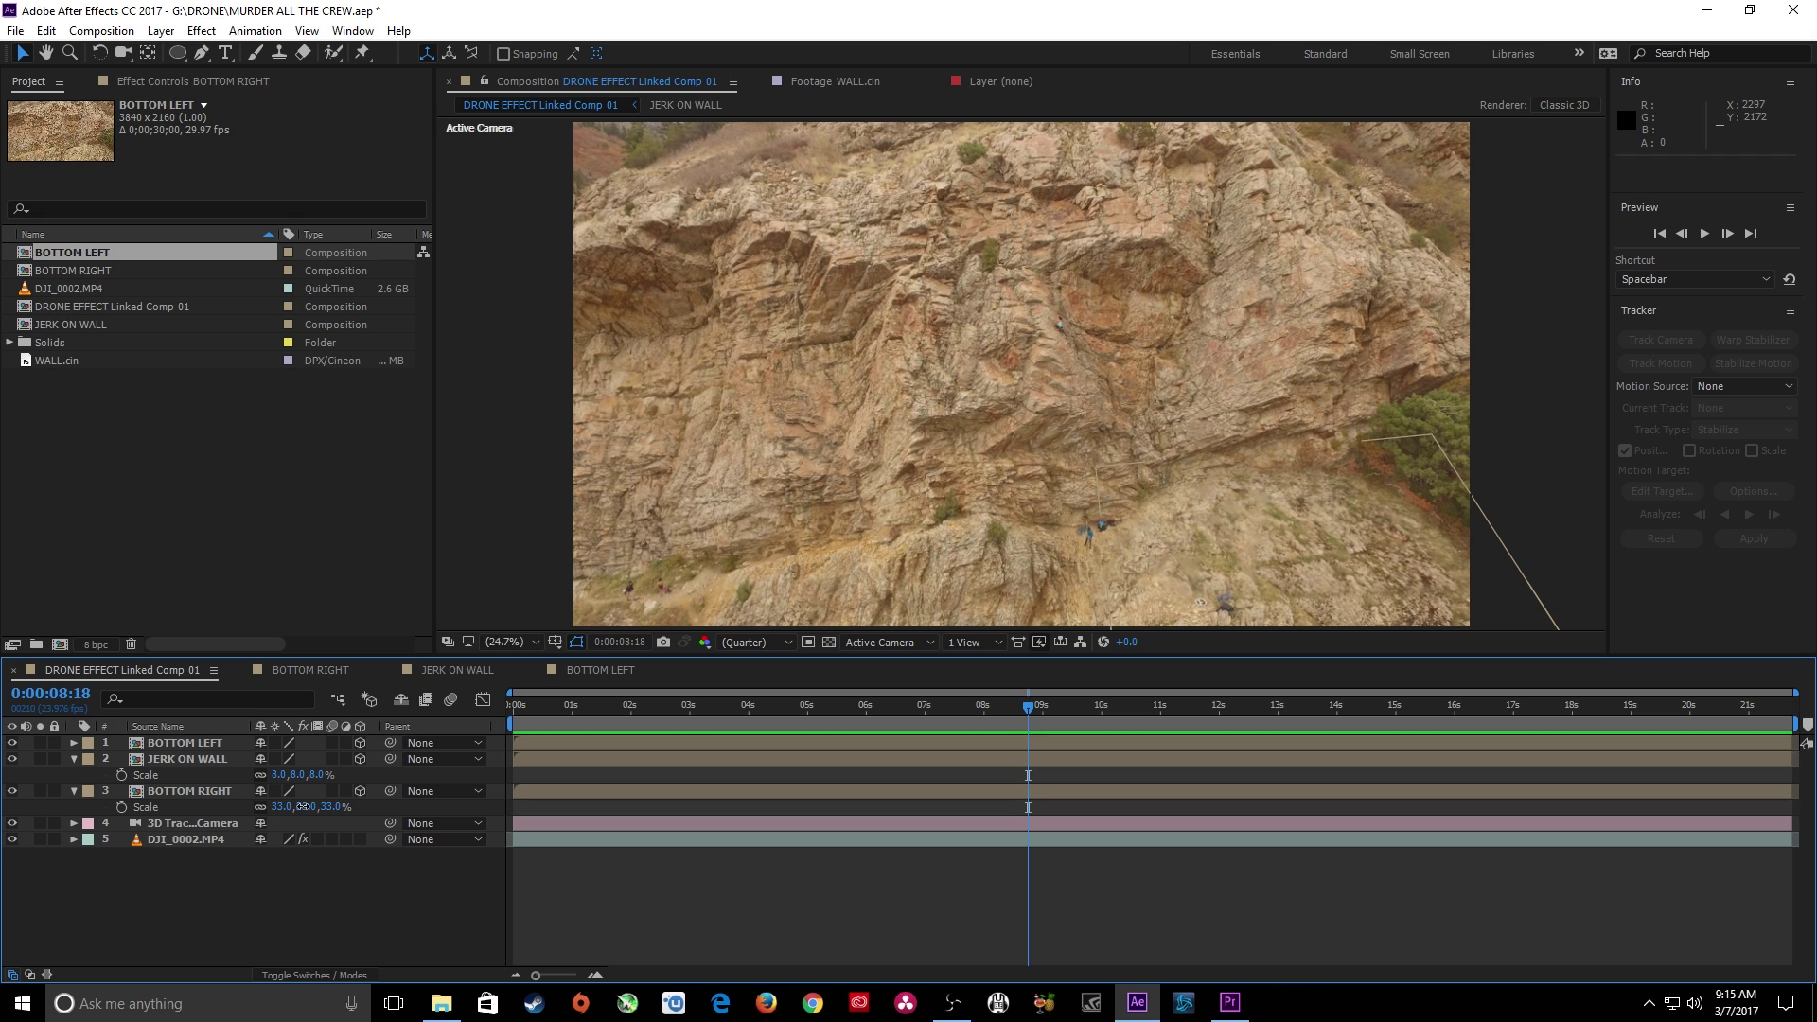
{"action": "left_click_drag", "start_coordinate": [295, 808], "coordinate": [318, 806]}
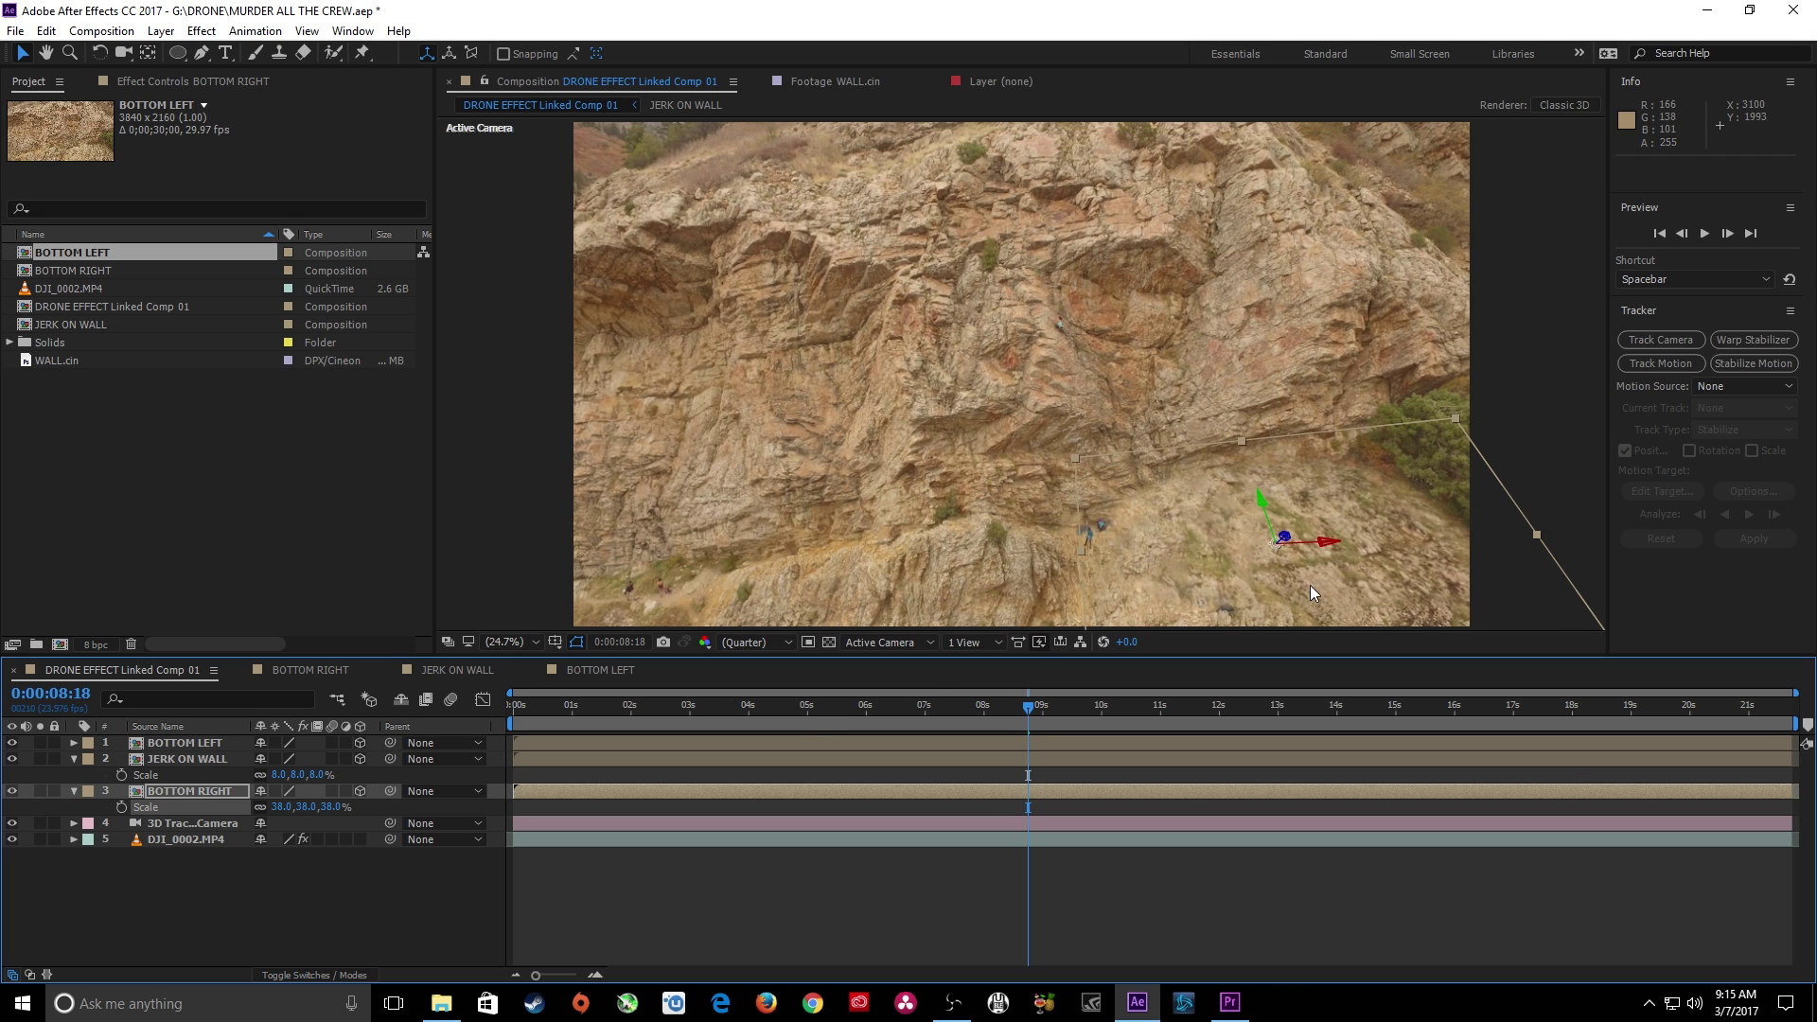
{"action": "left_click_drag", "start_coordinate": [1263, 509], "coordinate": [1266, 517]}
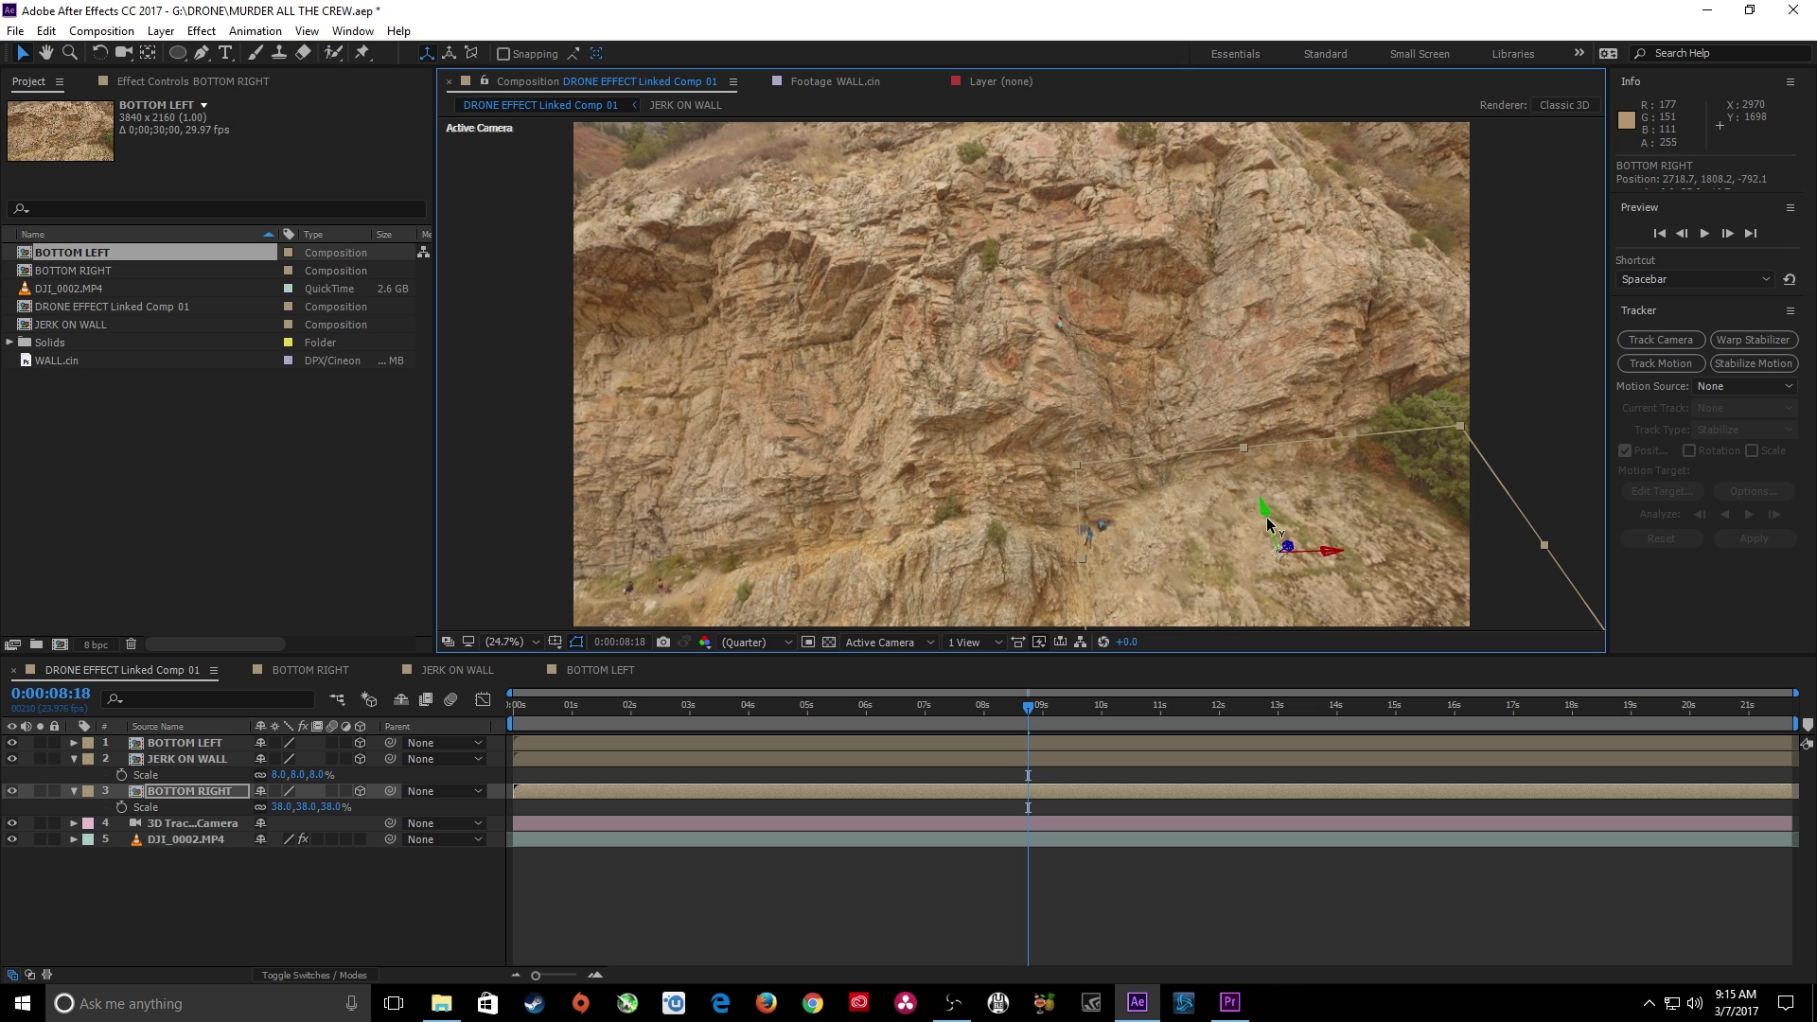
{"action": "left_click", "coordinate": [985, 711]}
{"action": "key", "text": "space"}
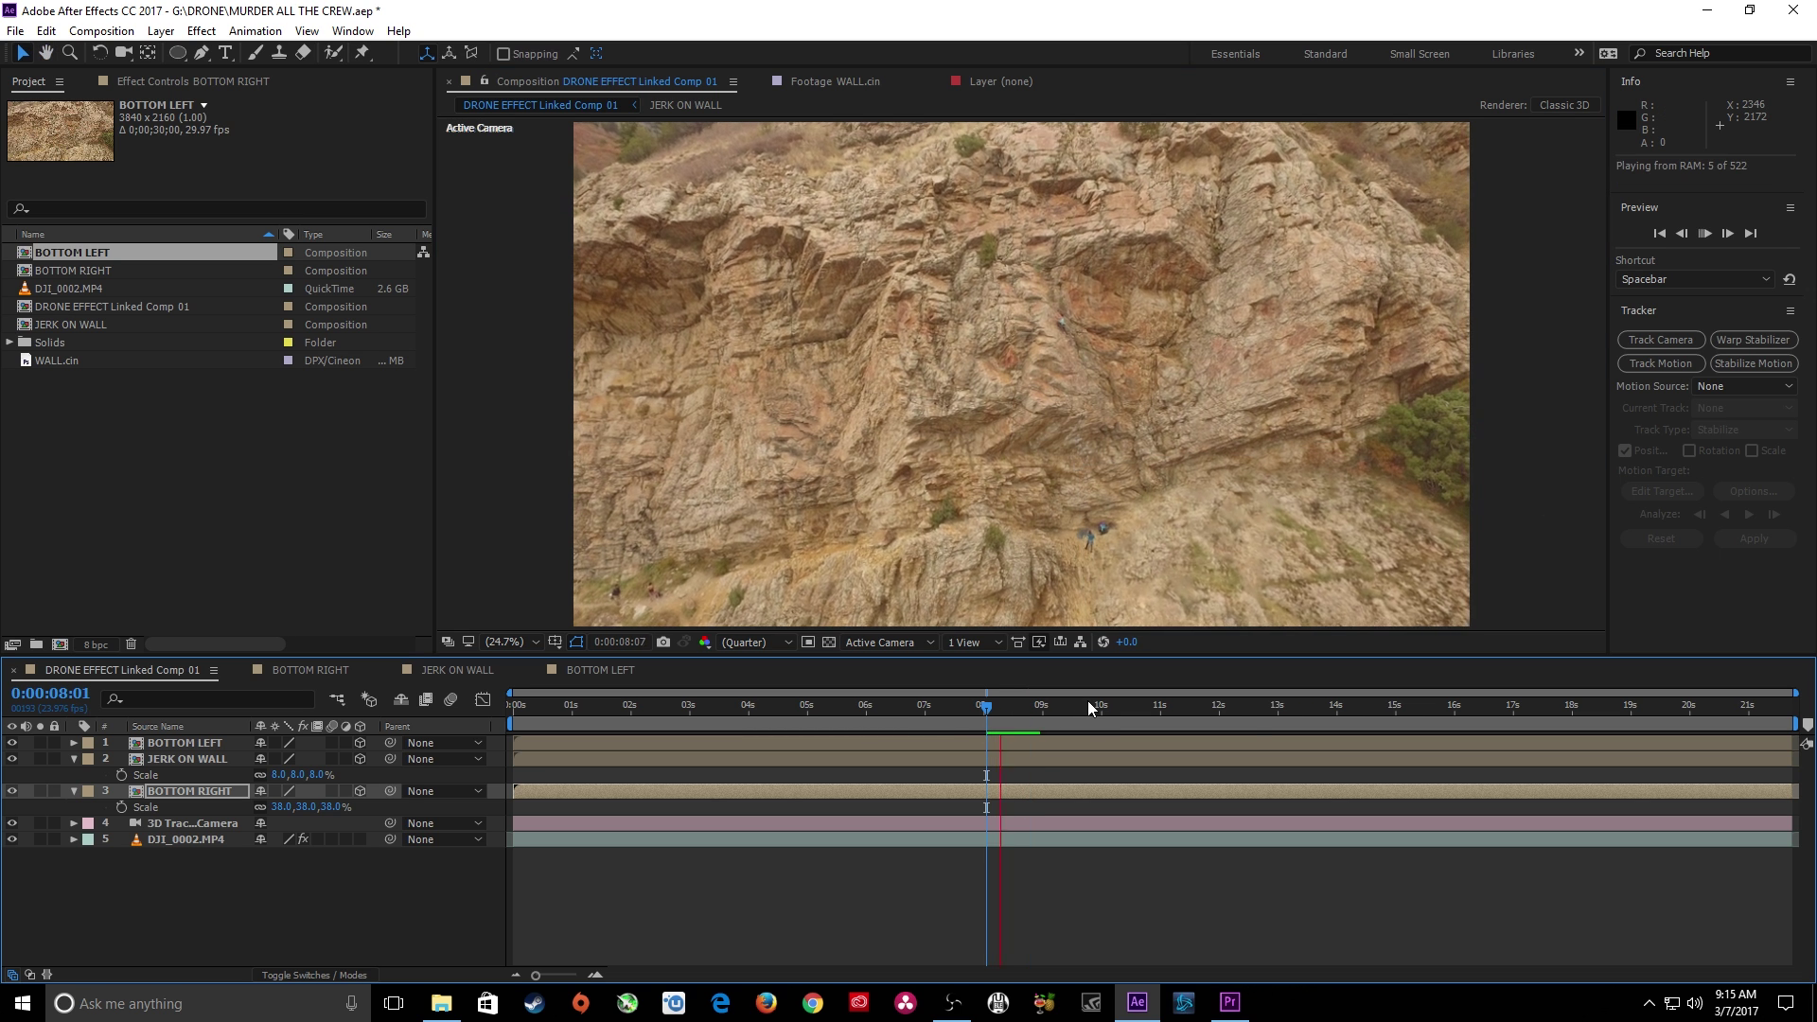